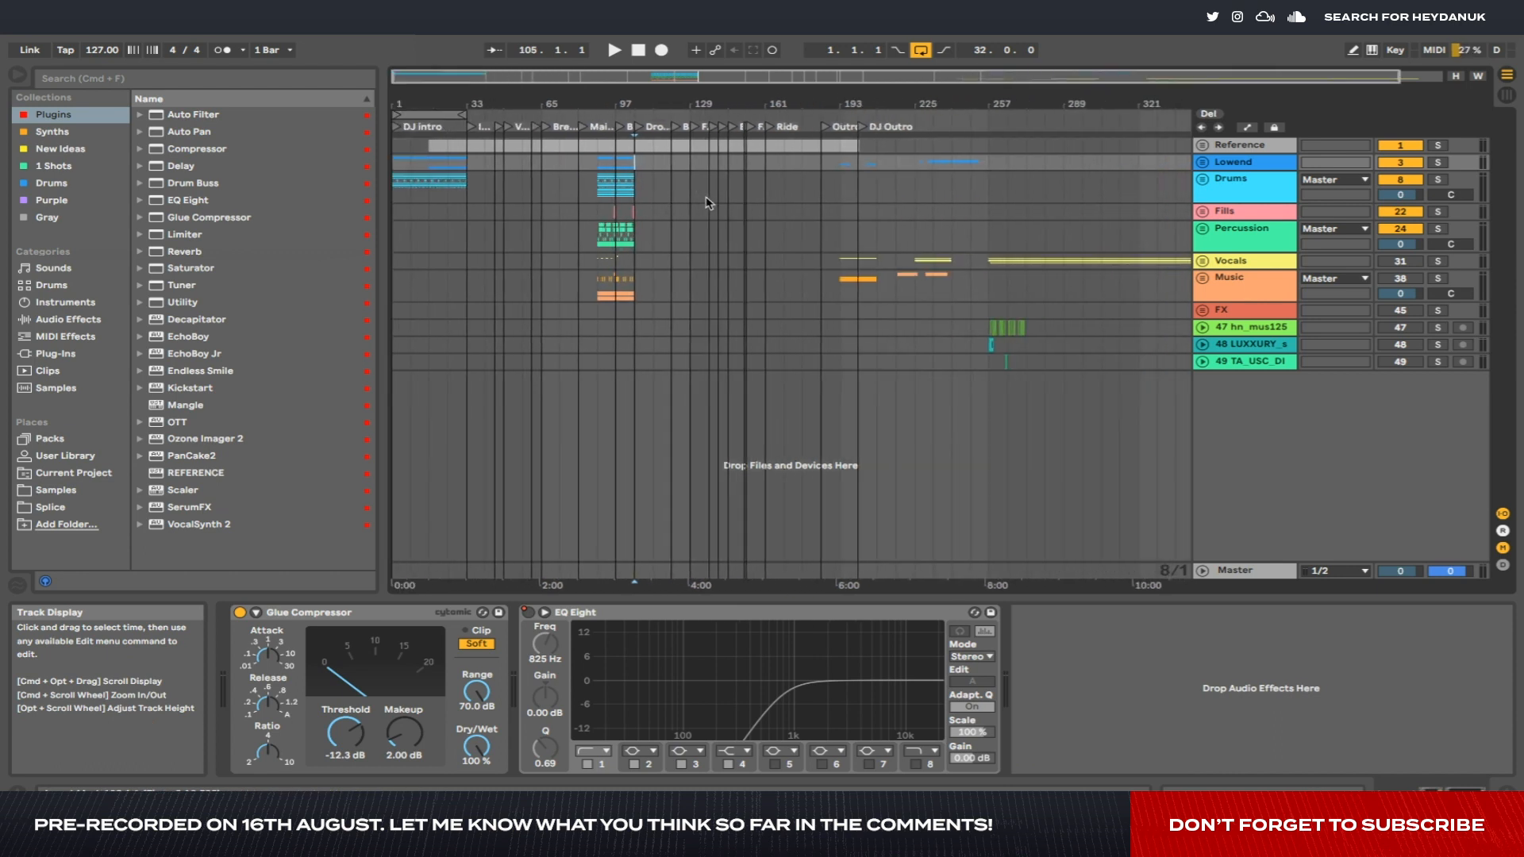
Examine the arrangement's sections along the timeline from the DJ intro to the outro and compare them with the reference track.
scroll(644, 217, "up", 8)
scroll(626, 214, "left", 3)
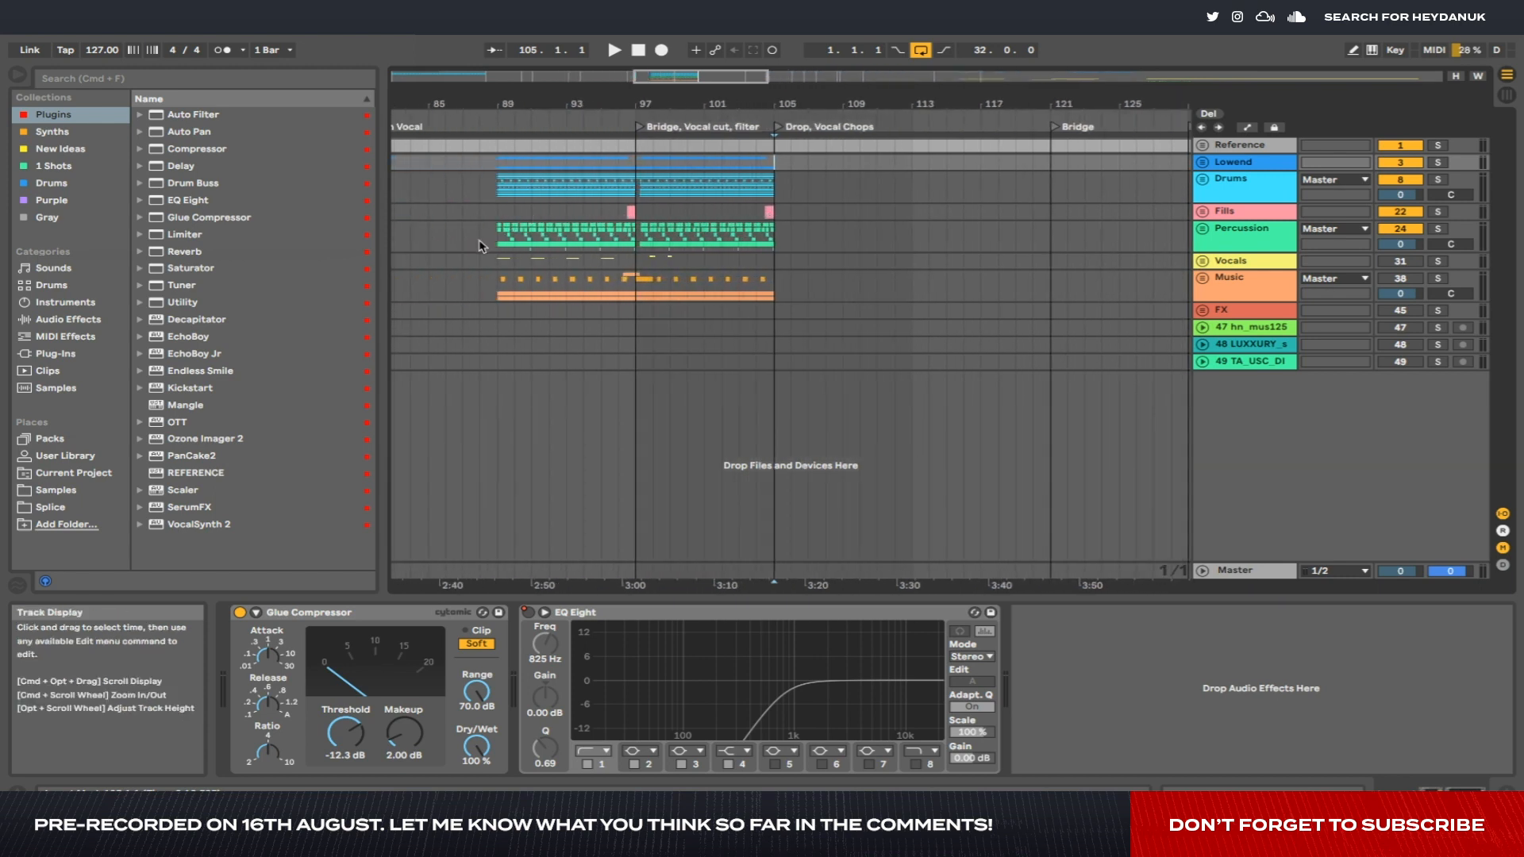
scroll(699, 213, "down", 10)
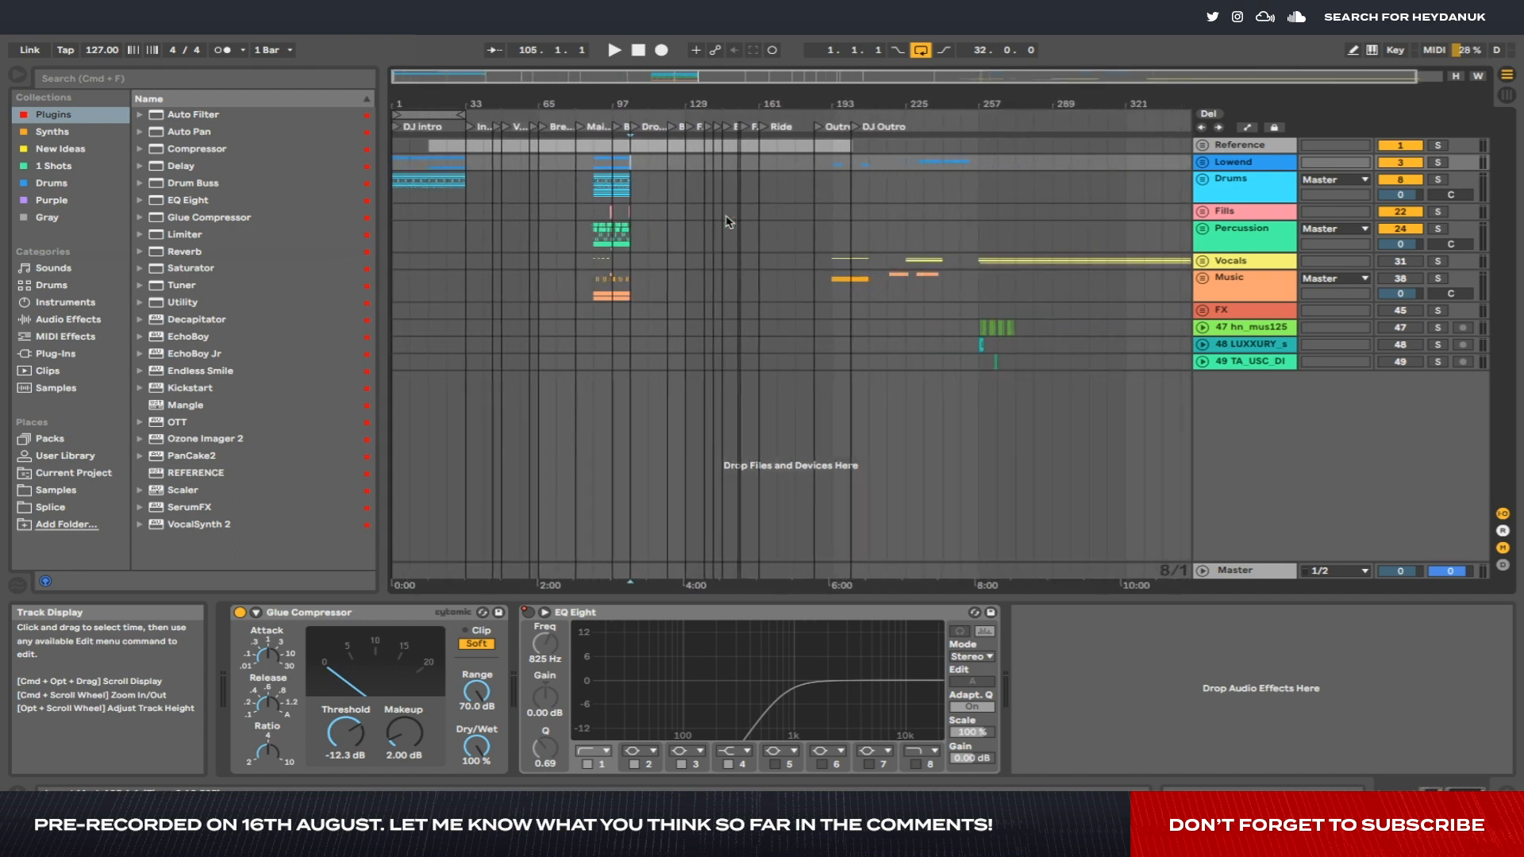
scroll(576, 188, "up", 10)
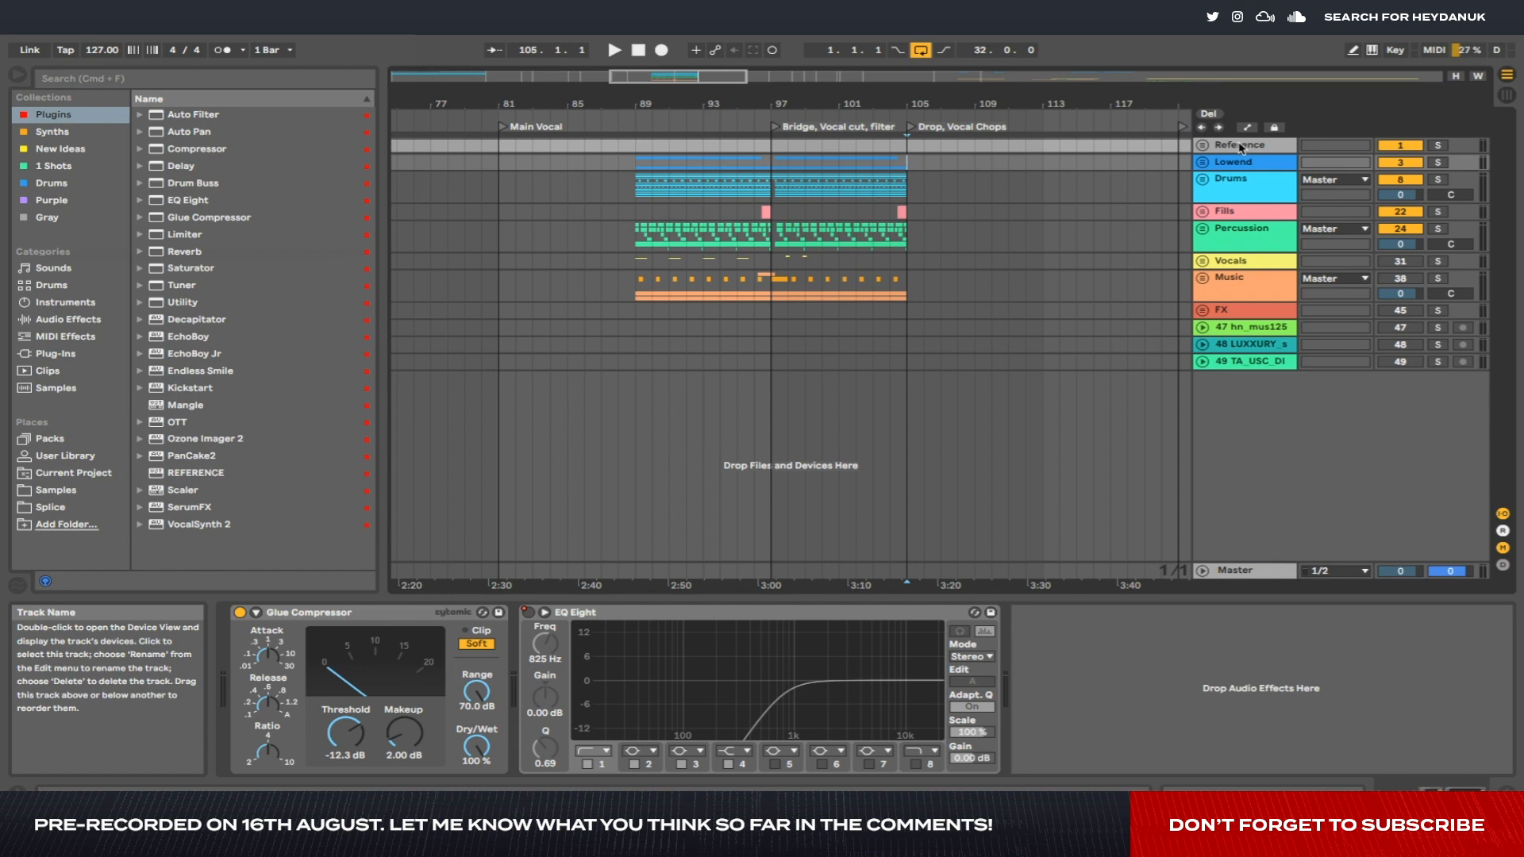
scroll(1111, 135, "right", 15)
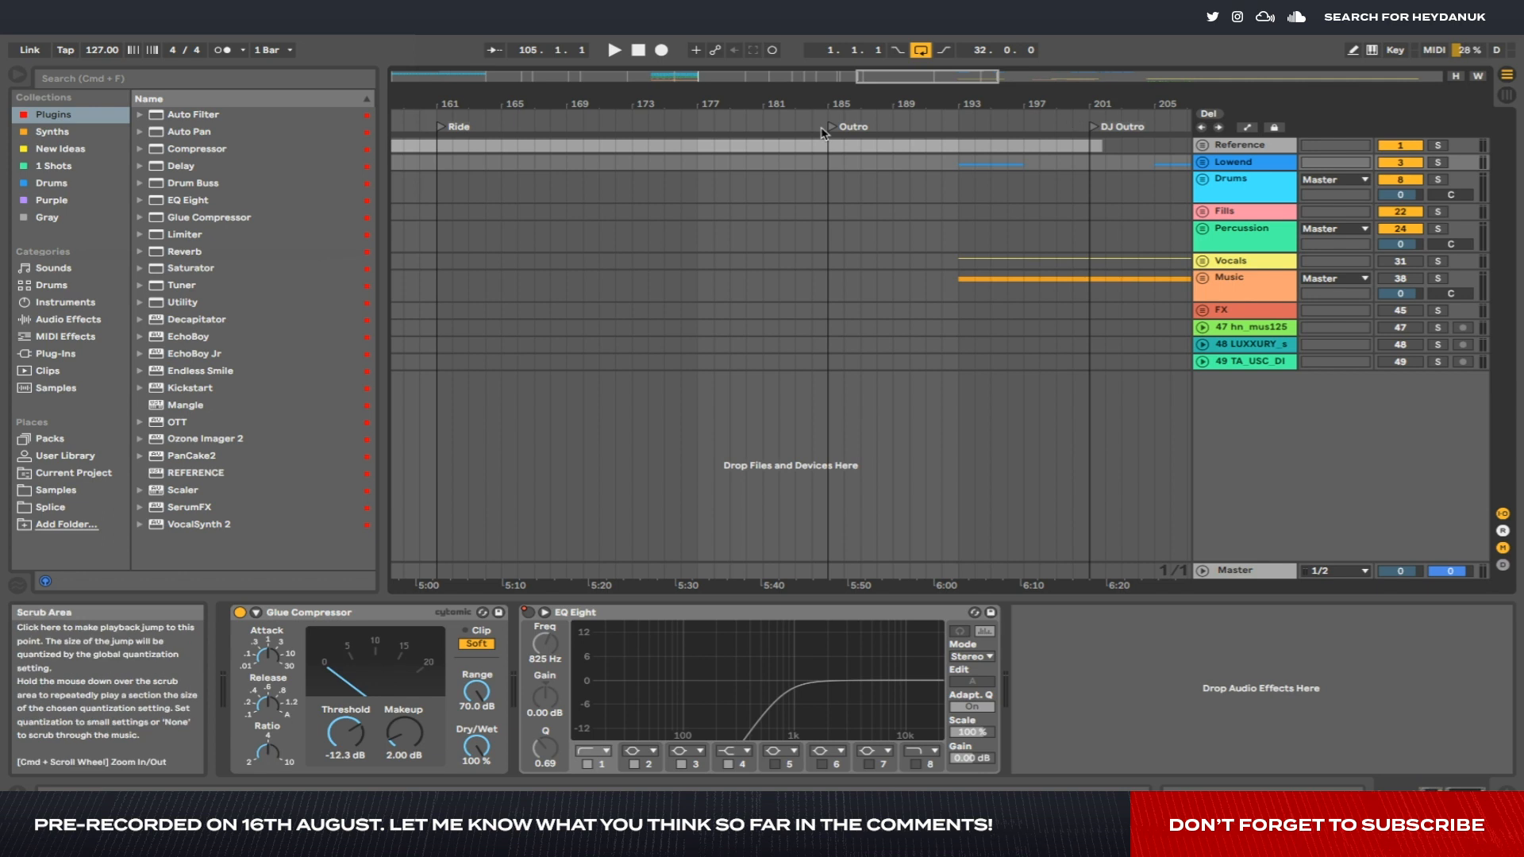
scroll(727, 193, "left", 20)
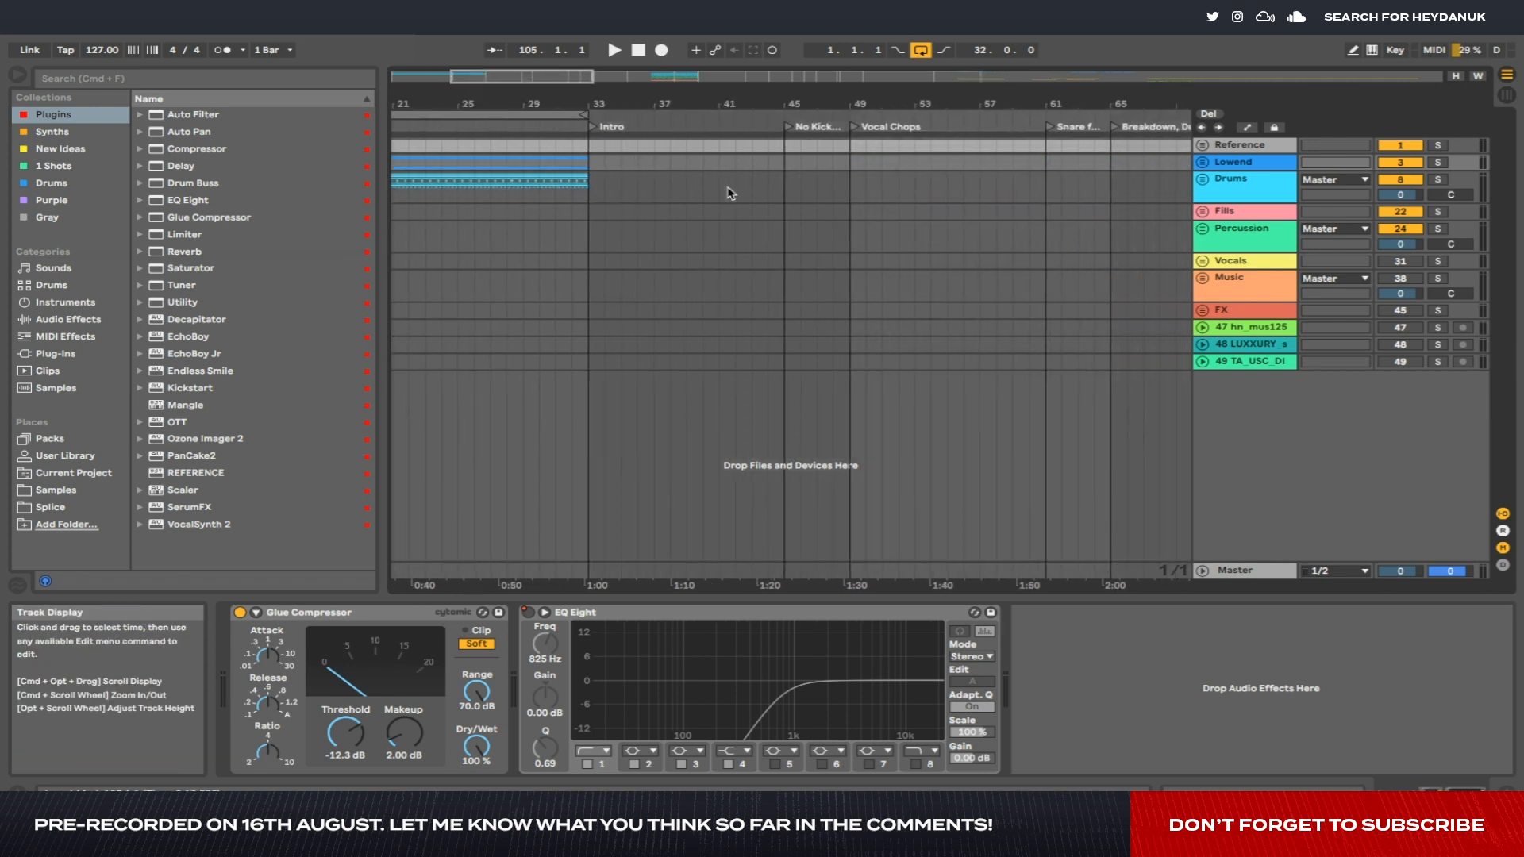
scroll(730, 193, "down", 5)
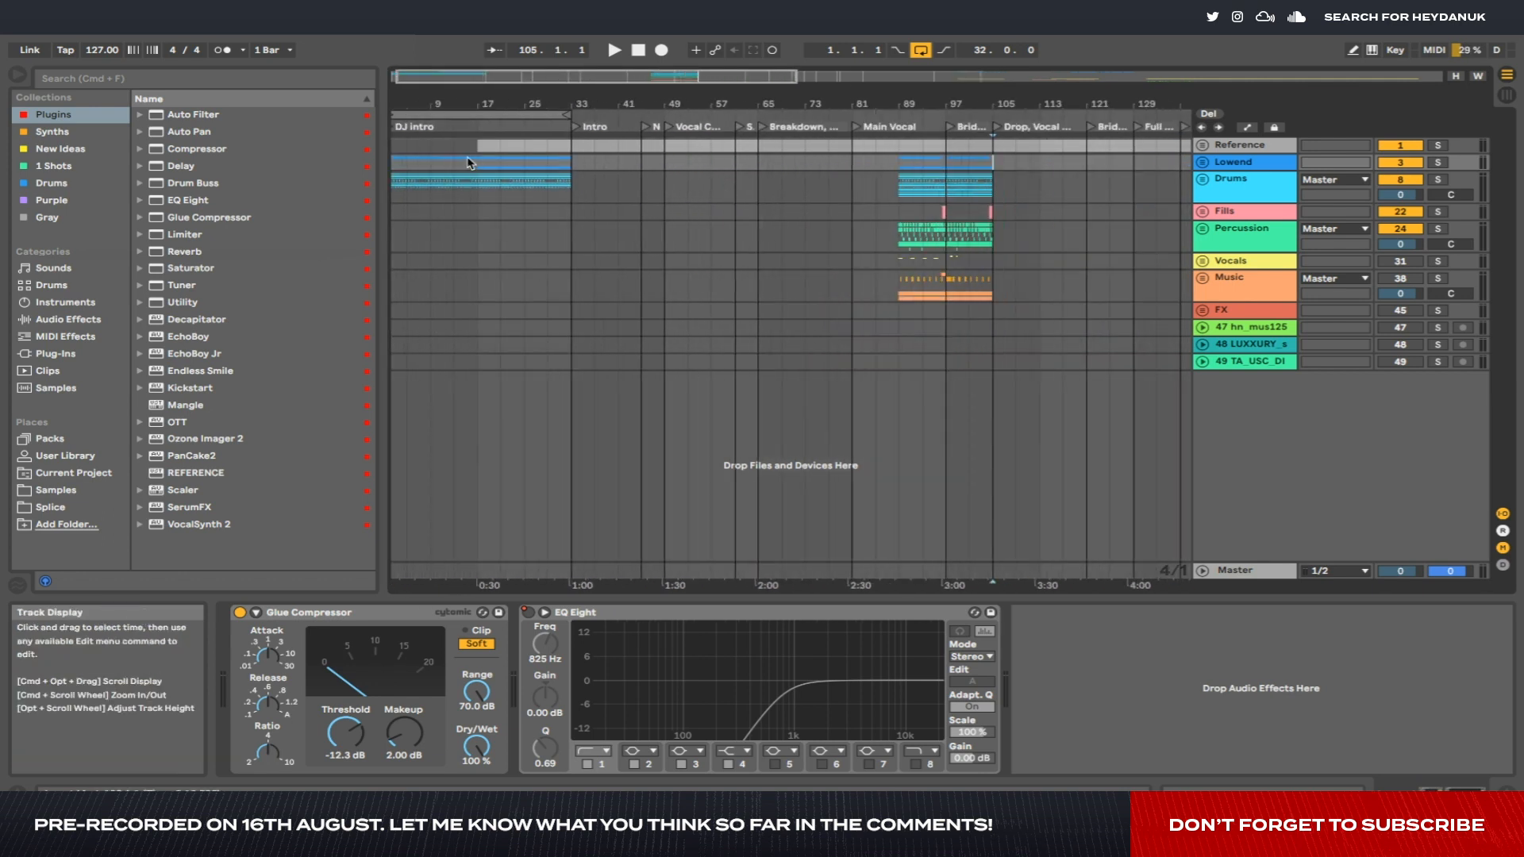
scroll(468, 162, "up", 7)
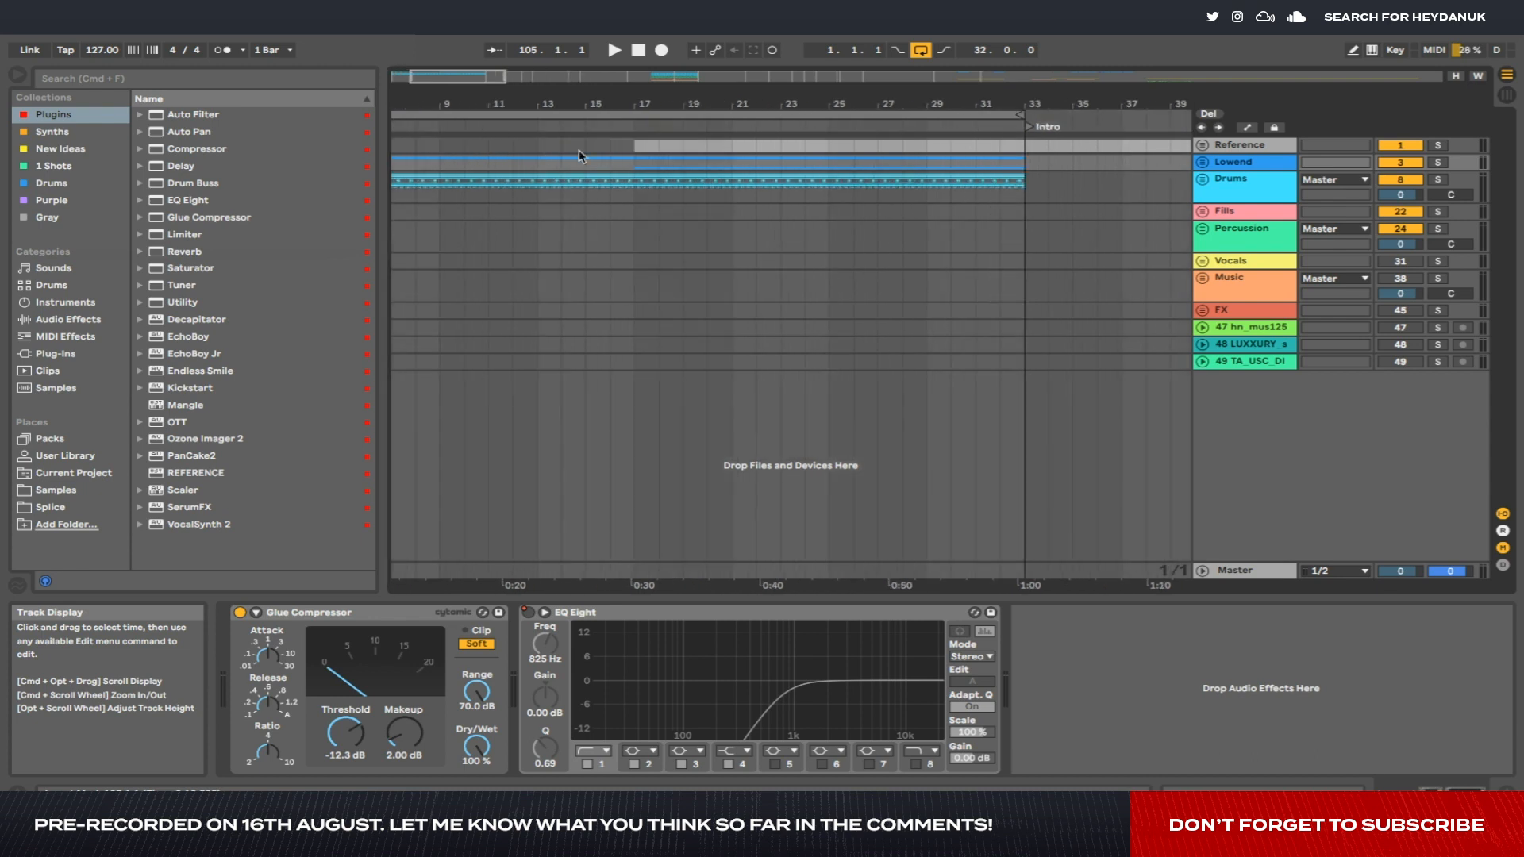
scroll(658, 156, "left", 5)
scroll(760, 155, "right", 4)
Select bars 17 to 33 of the Reference track.
left_click_drag(640, 149, 1028, 147)
scroll(1027, 147, "right", 10)
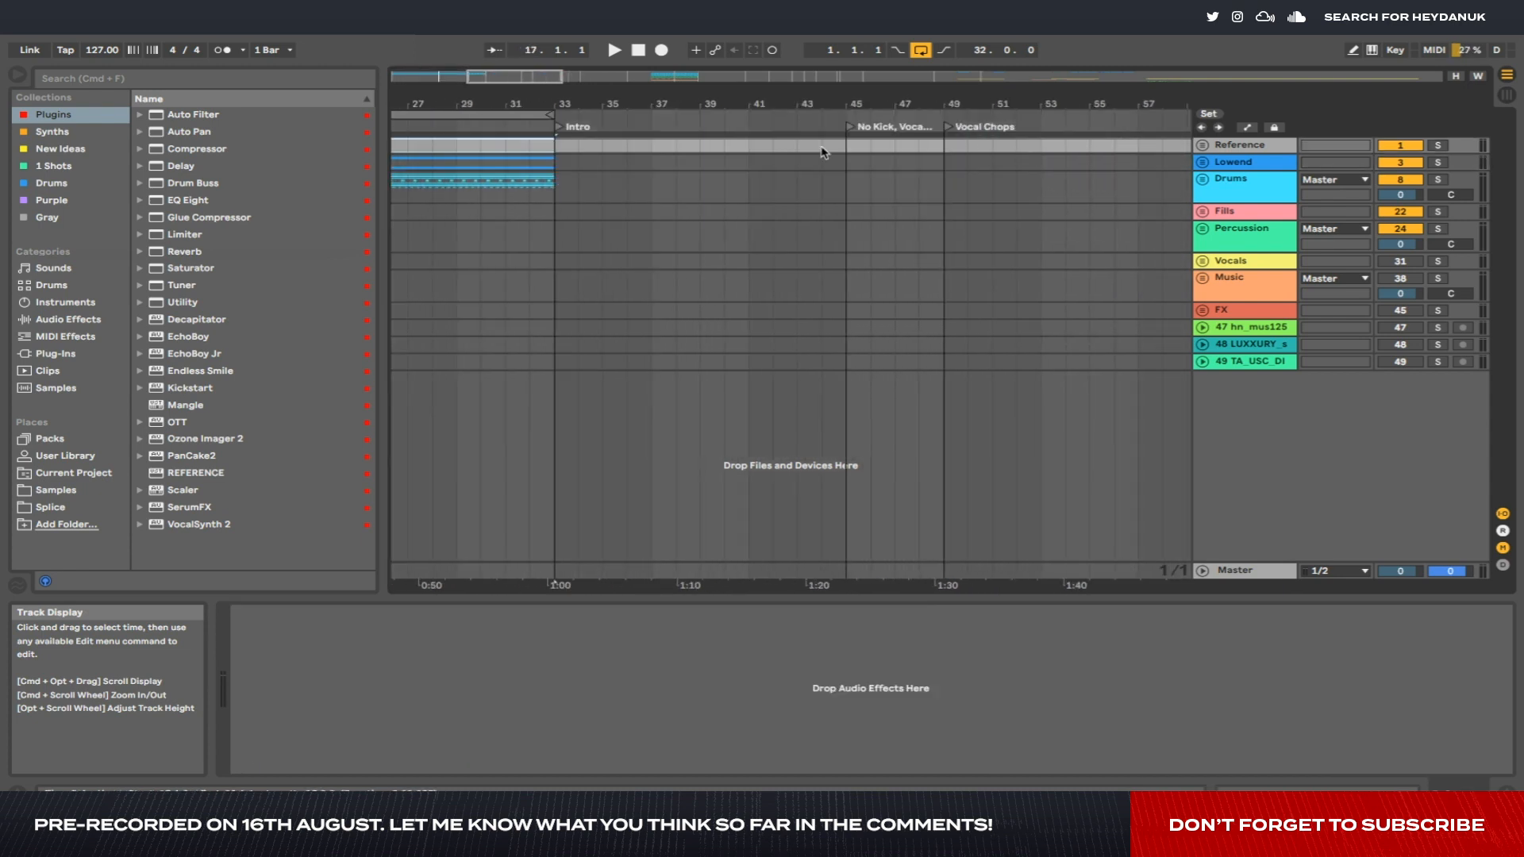
scroll(839, 150, "left", 13)
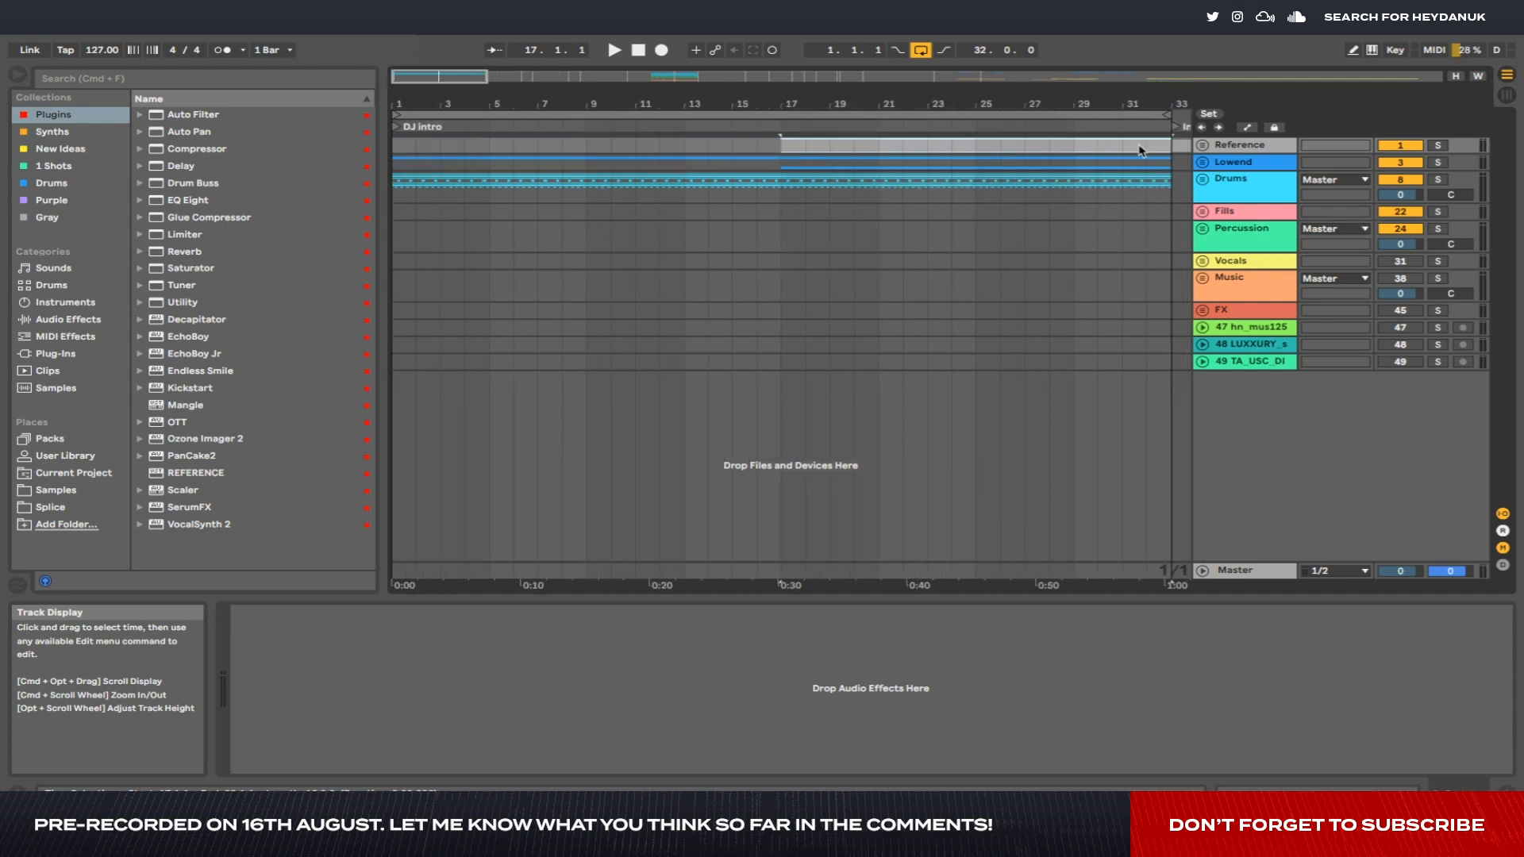
Select bars 17 to 33 of the Lowend group and unfold it to inspect its kick and bass synth clips.
left_click_drag(1161, 149, 835, 163)
scroll(442, 181, "down", 6)
scroll(470, 166, "up", 6)
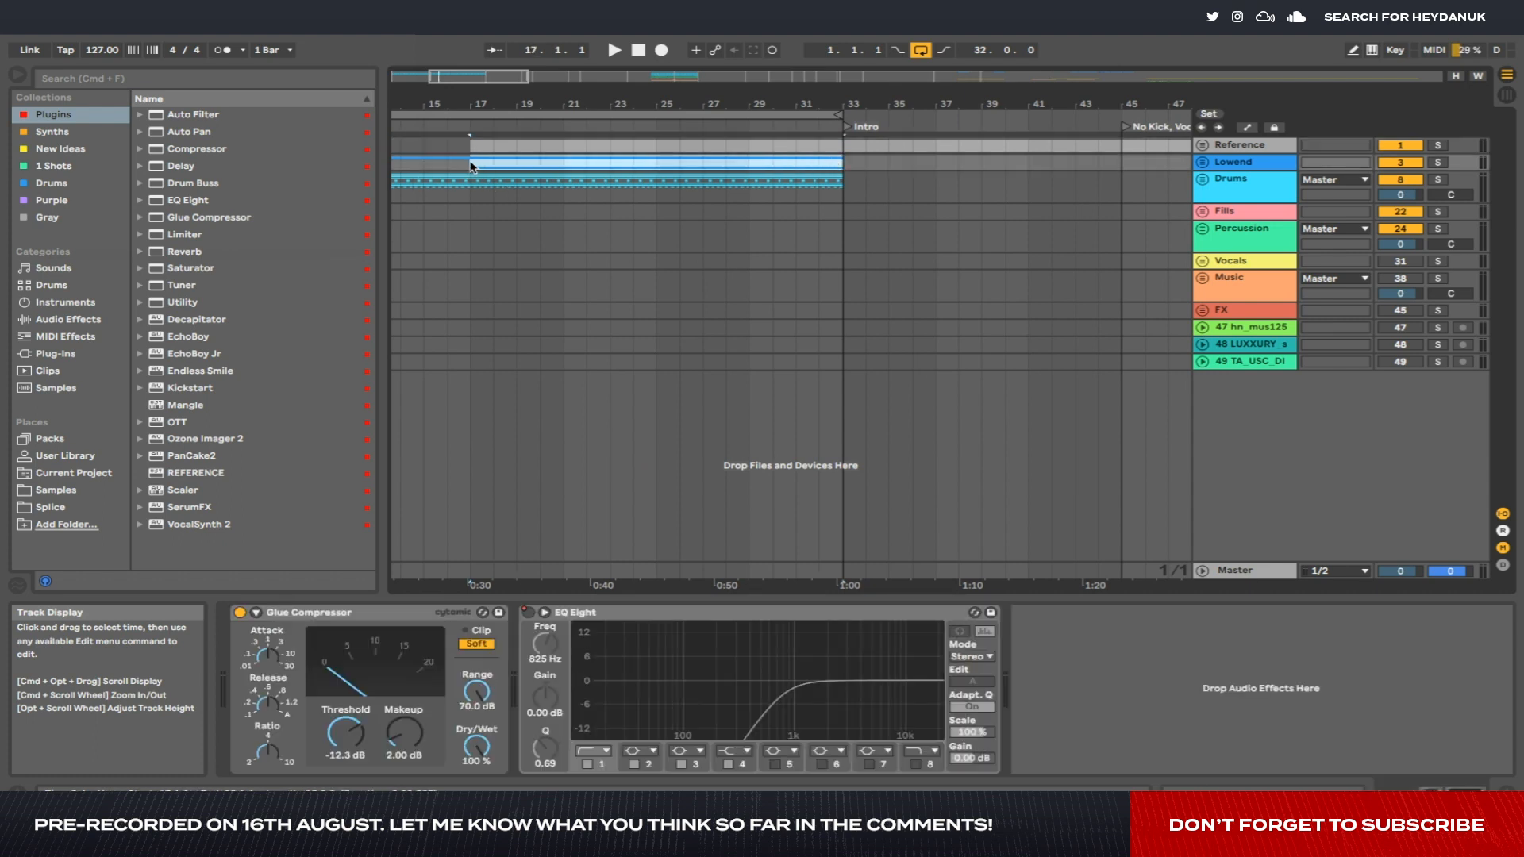
left_click(1203, 162)
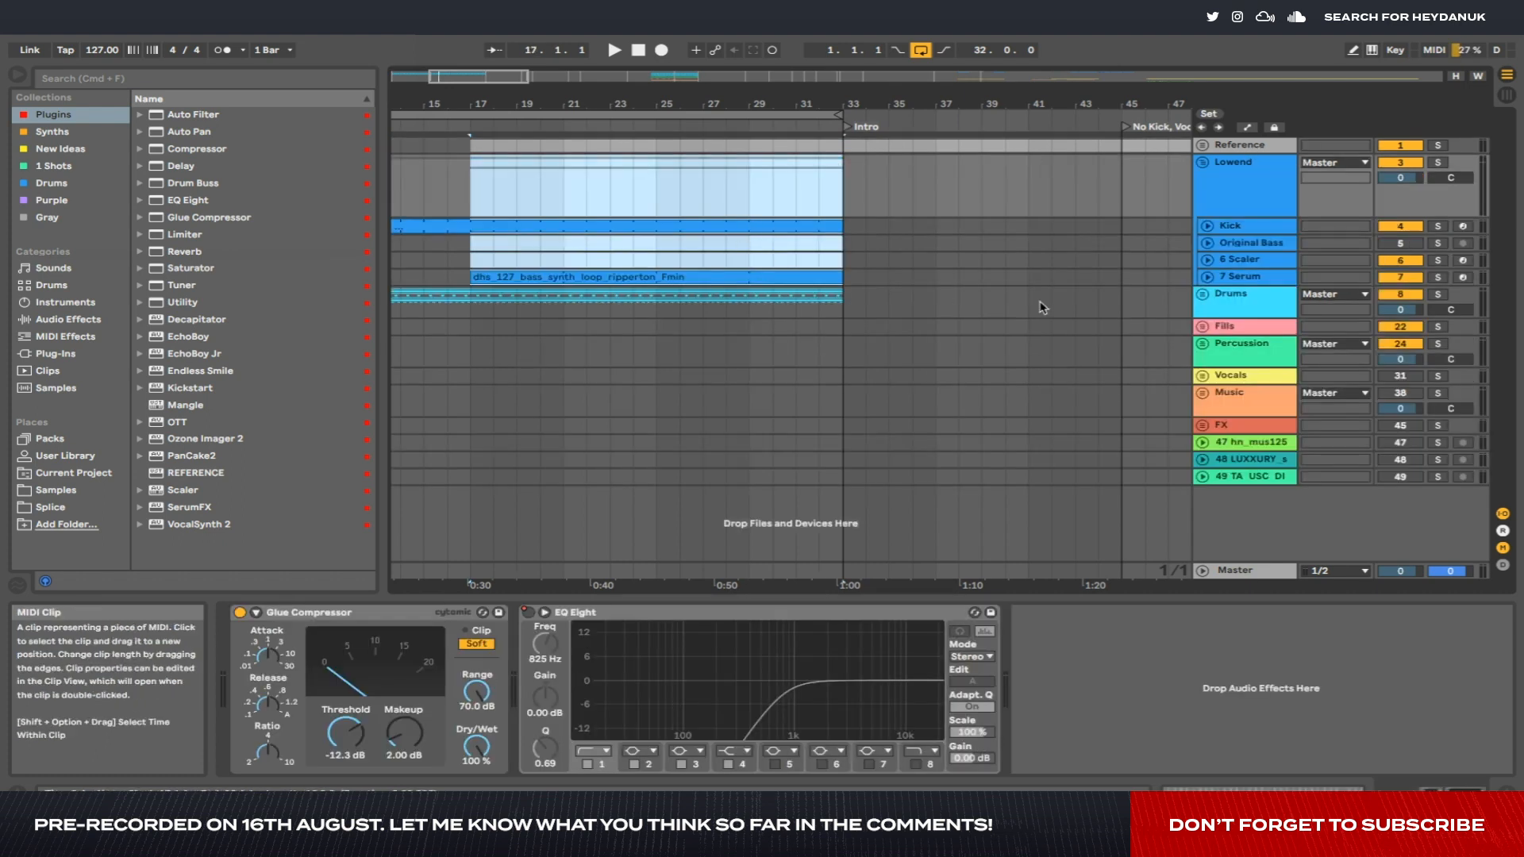
left_click(1231, 276)
scroll(846, 638, "right", 3)
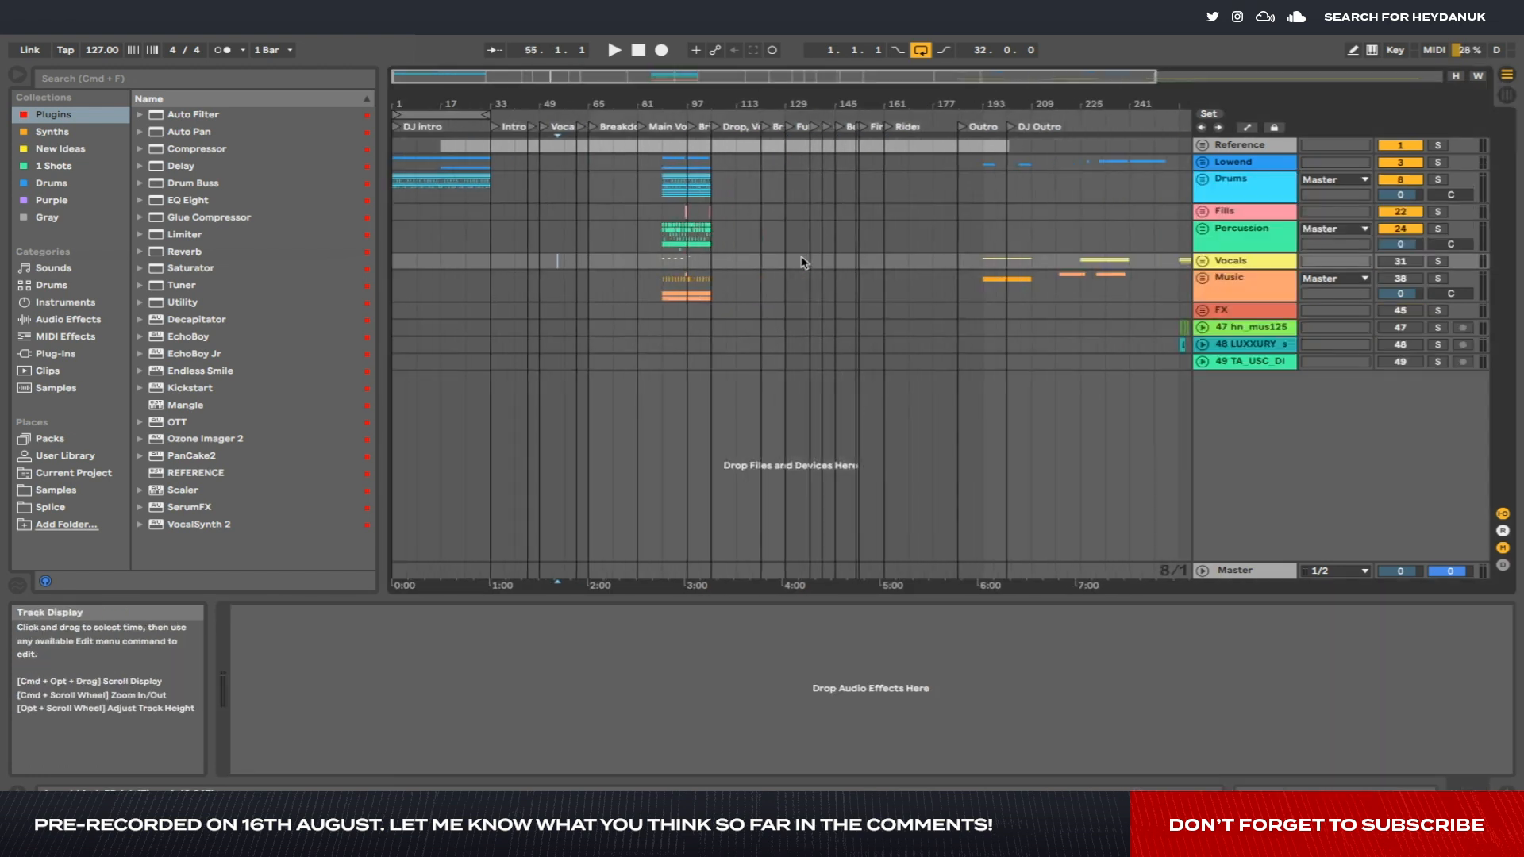
Inspect the Percussion group's individual tracks around bars 89 to 102, and unfold the Music group.
scroll(801, 262, "right", 10)
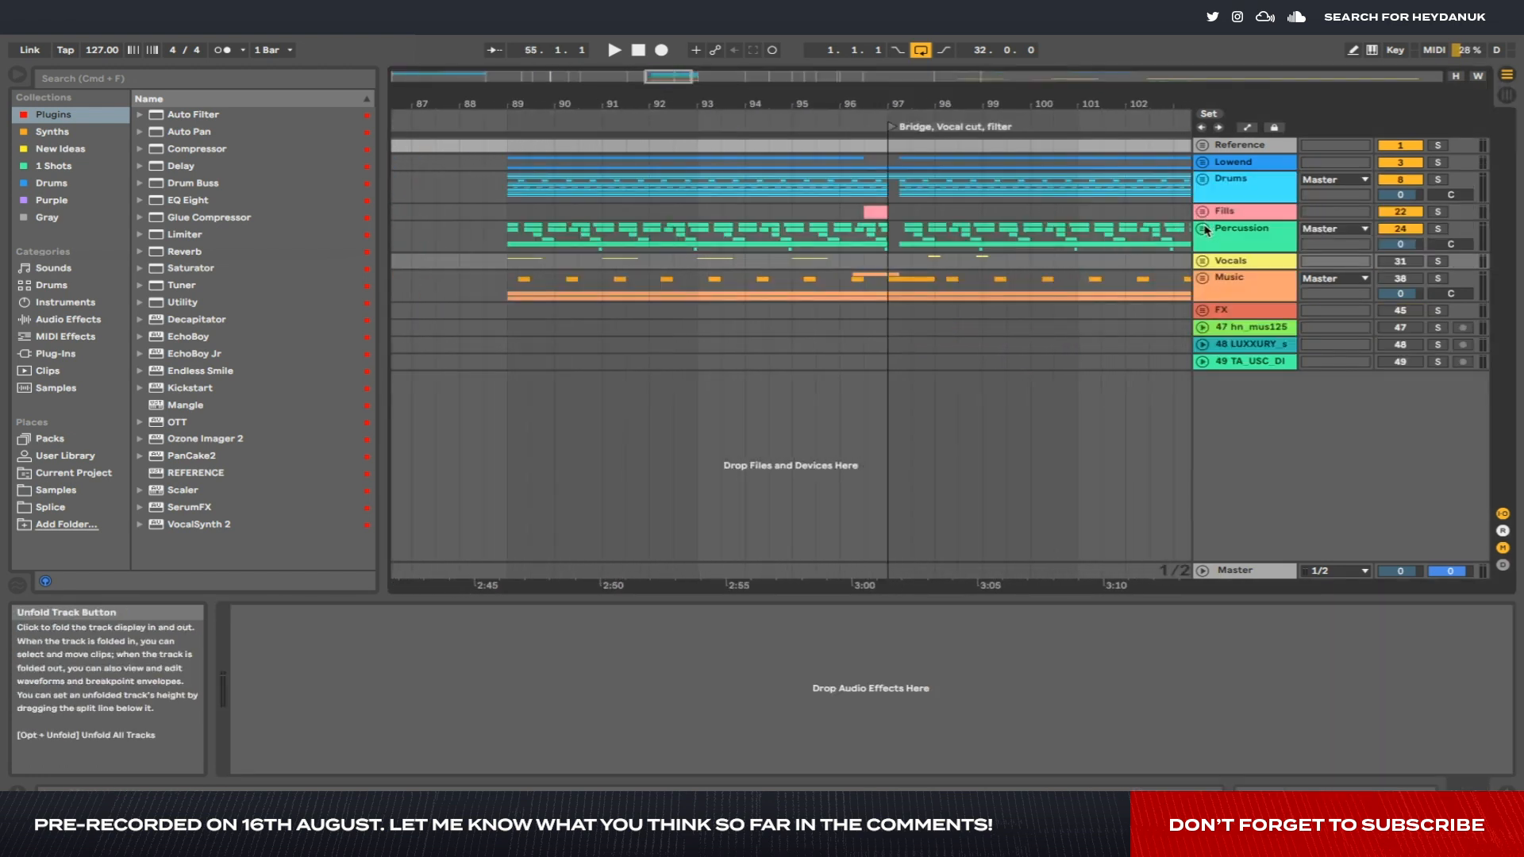
left_click(1202, 229)
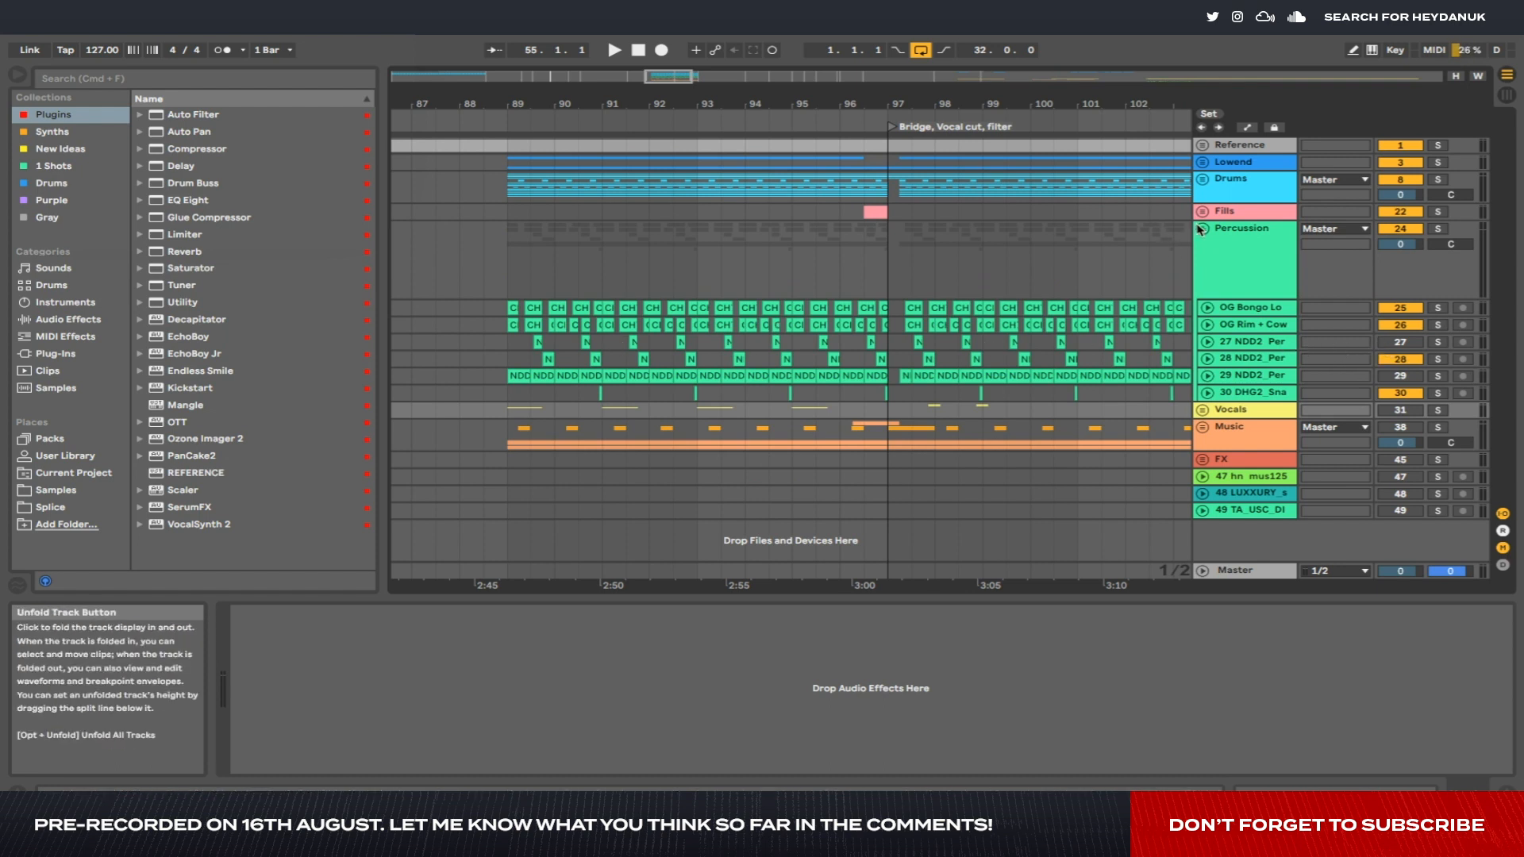
key("u")
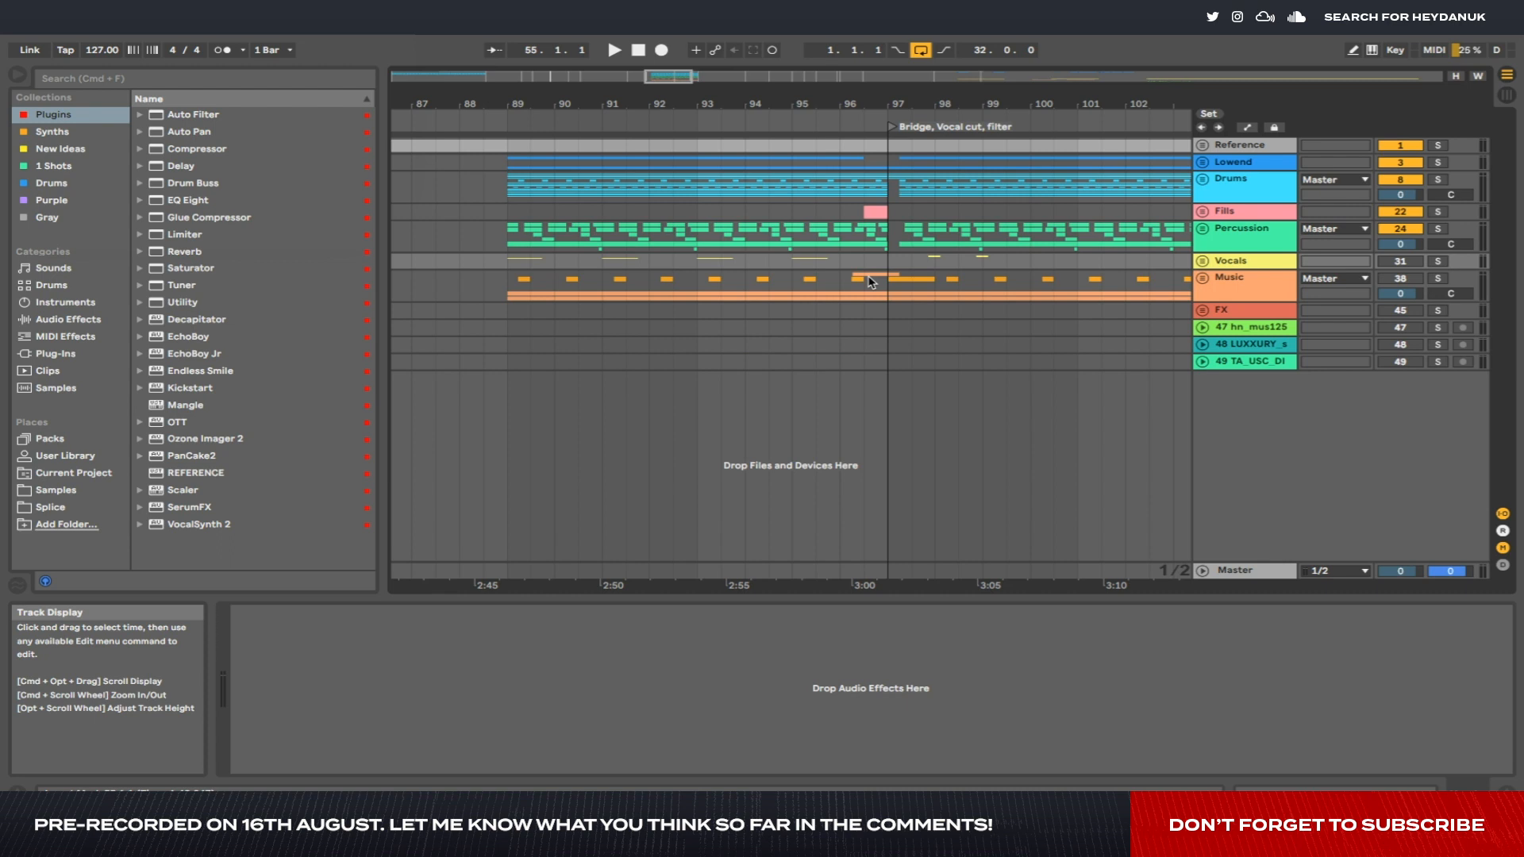
key("minus")
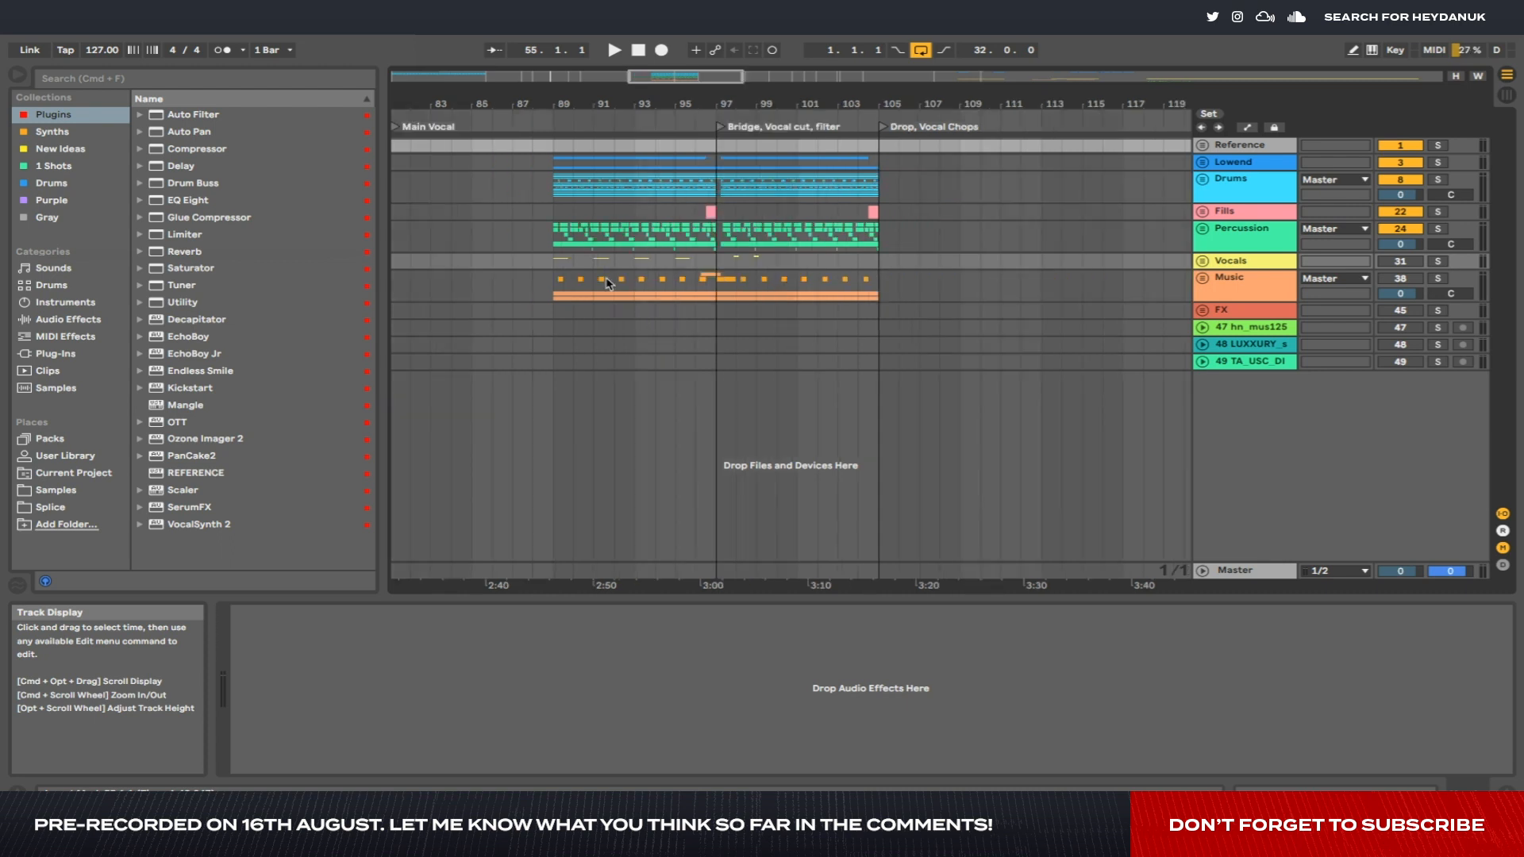
key("u")
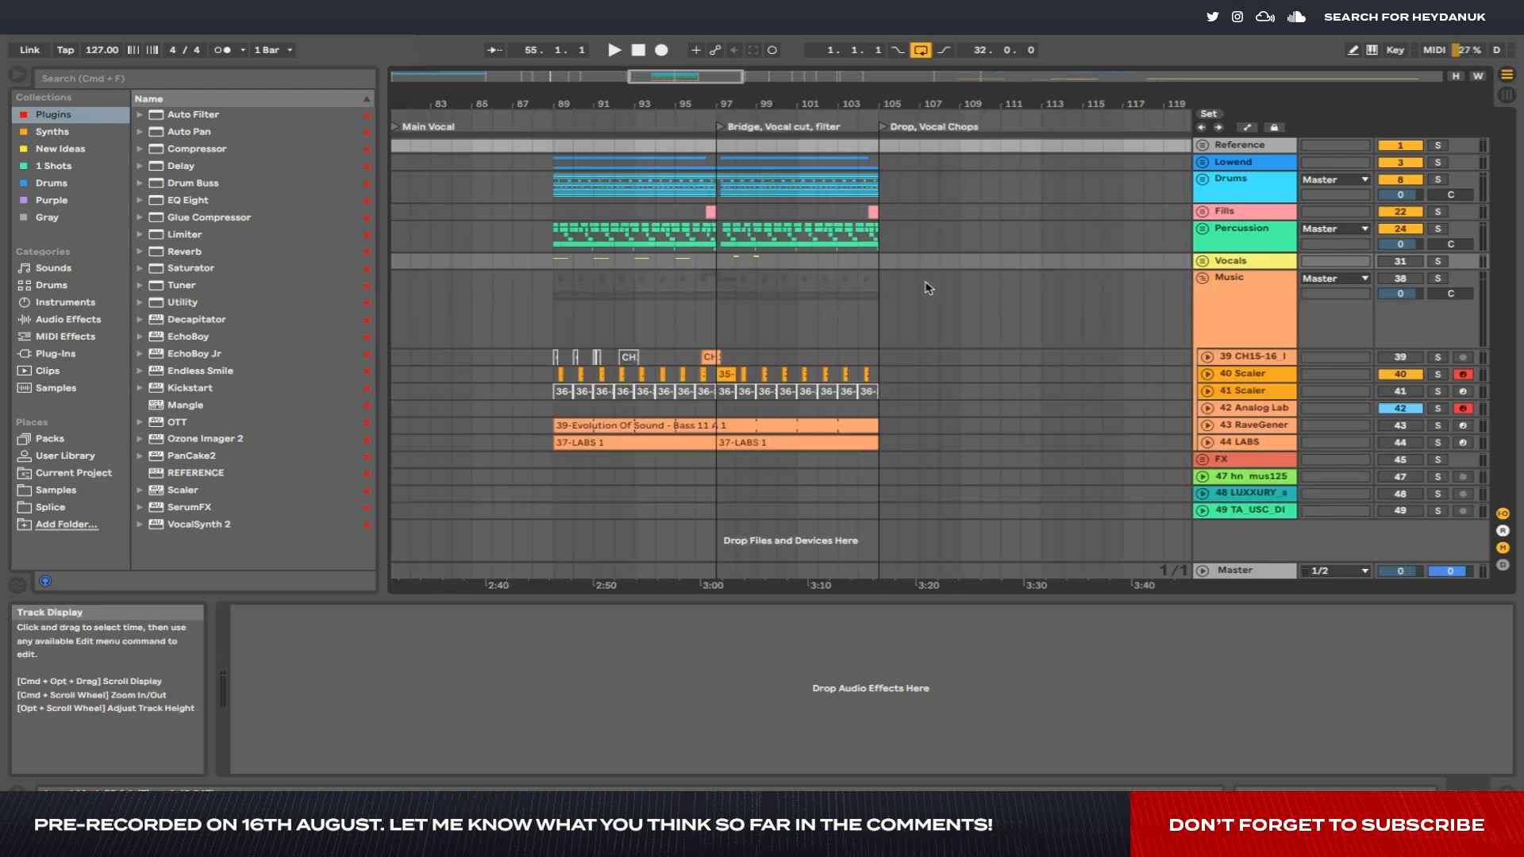
Solo the 40 Scaler and 42 Analog Lab tracks and play the 35-Scaler 2 clip from bar 193.
scroll(922, 282, "right", 10)
scroll(925, 287, "right", 5)
key("space")
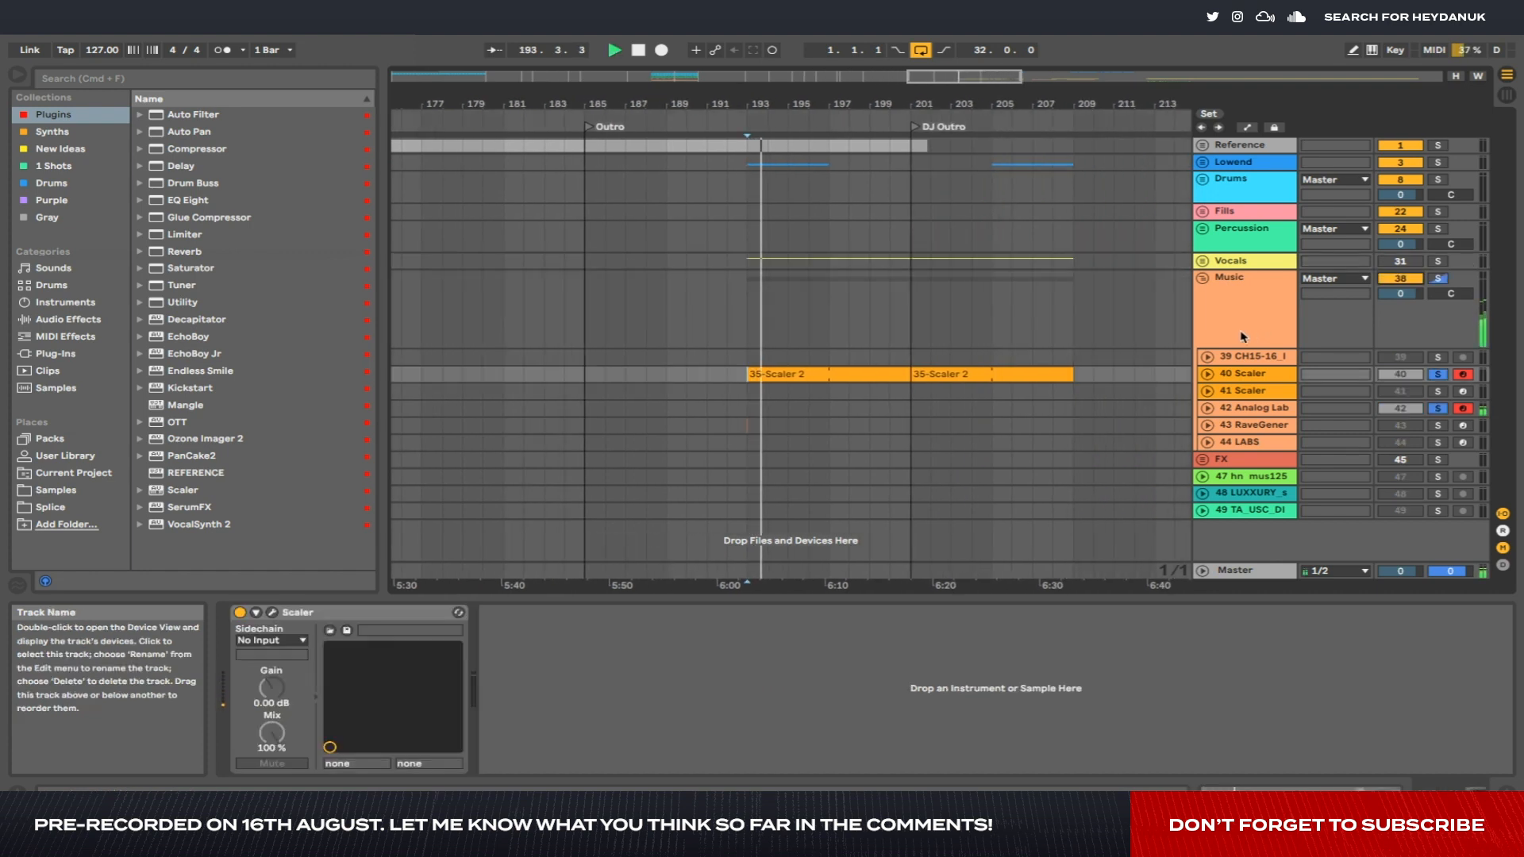
key("XF86AudioRaiseVolume")
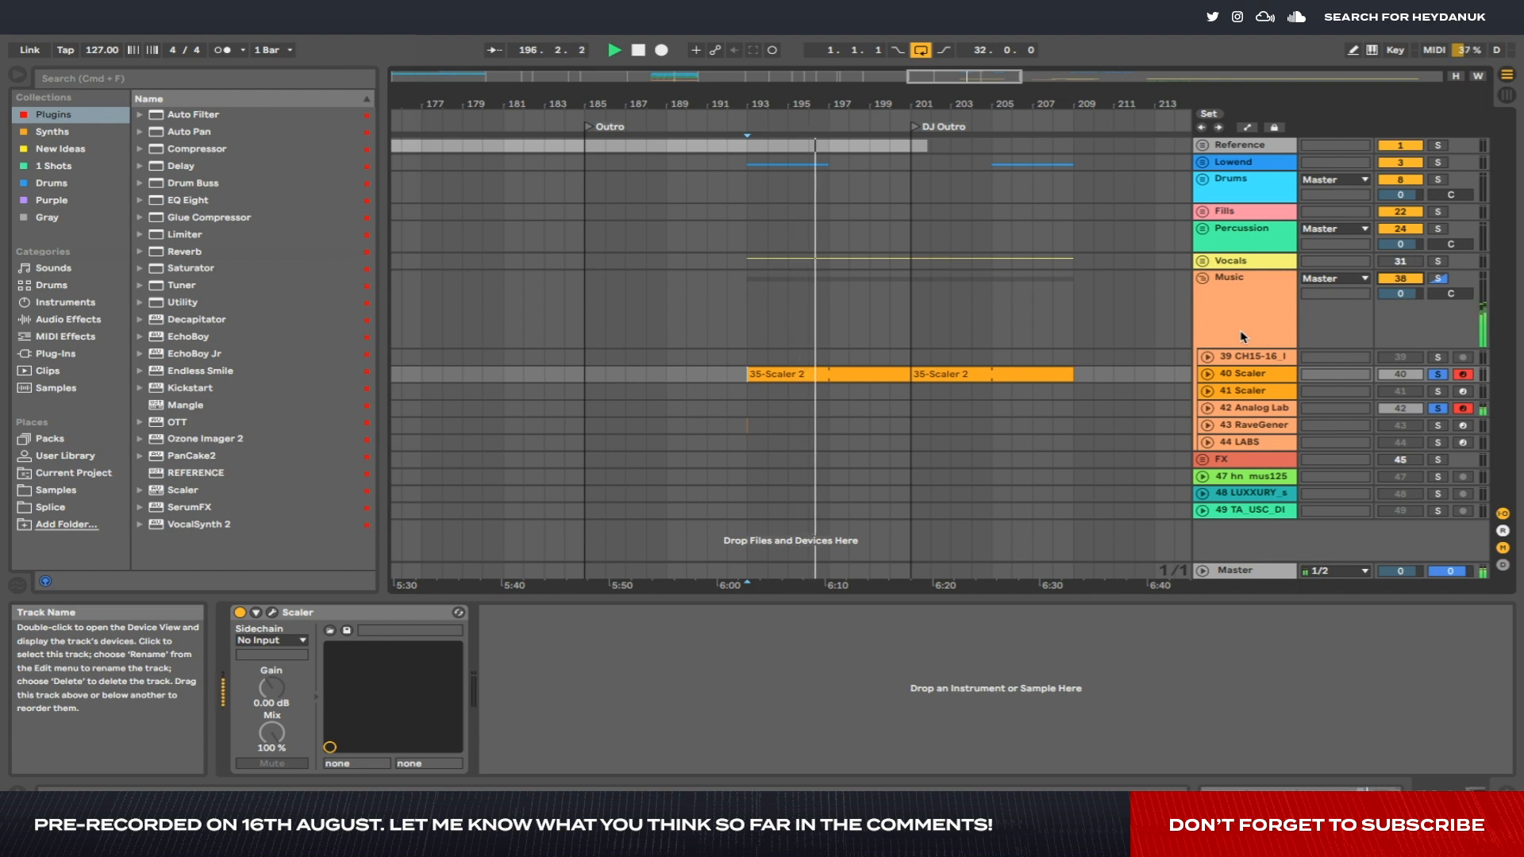
key("space")
Unfold the 40 Scaler track to show the notes of its clips in the outro.
scroll(1100, 340, "left", 20)
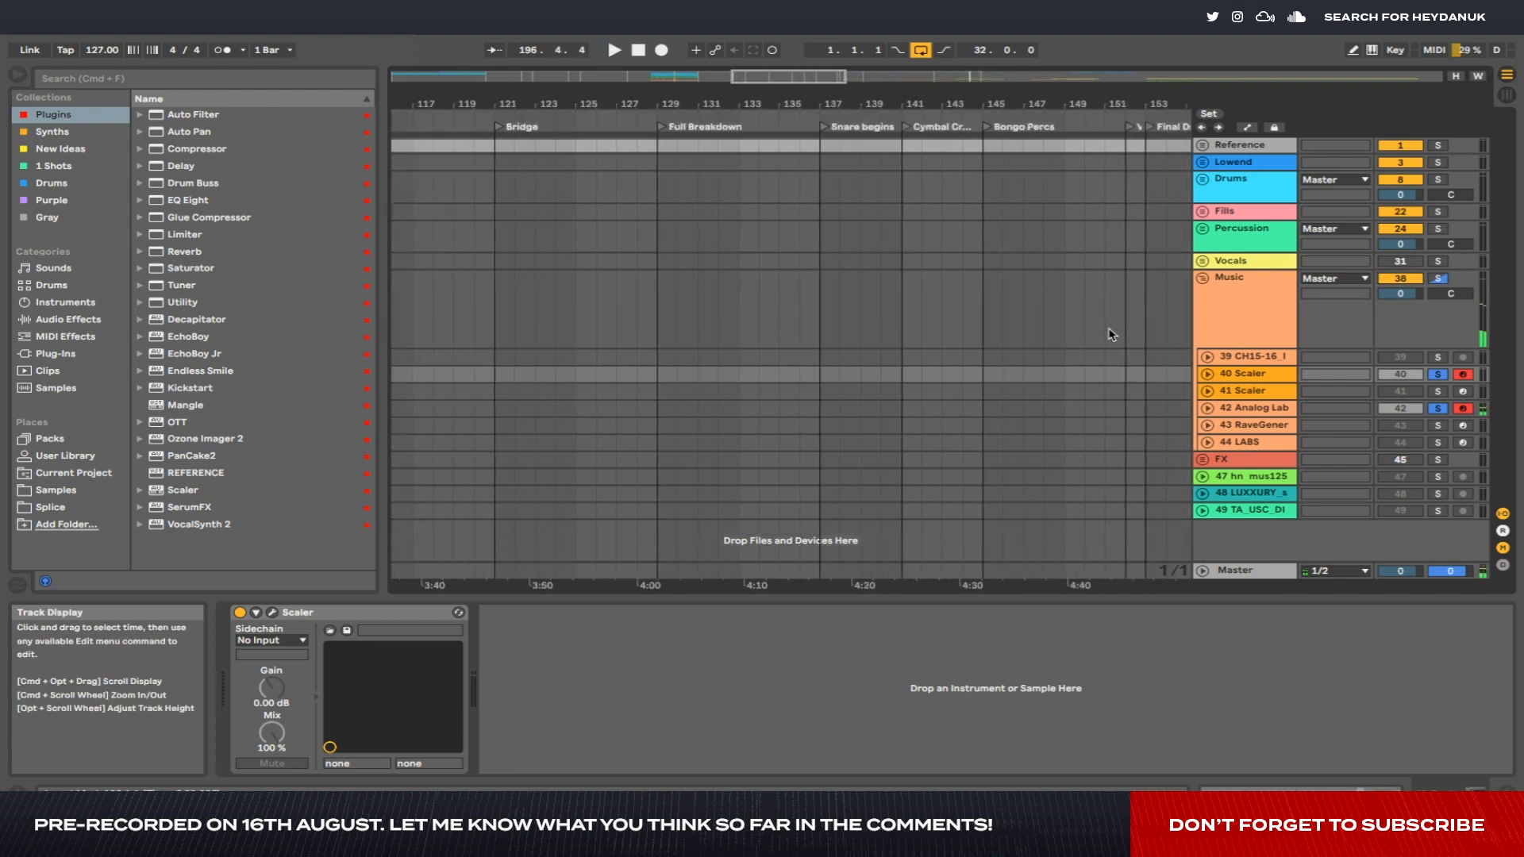
scroll(1111, 337, "right", 20)
left_click(1208, 374)
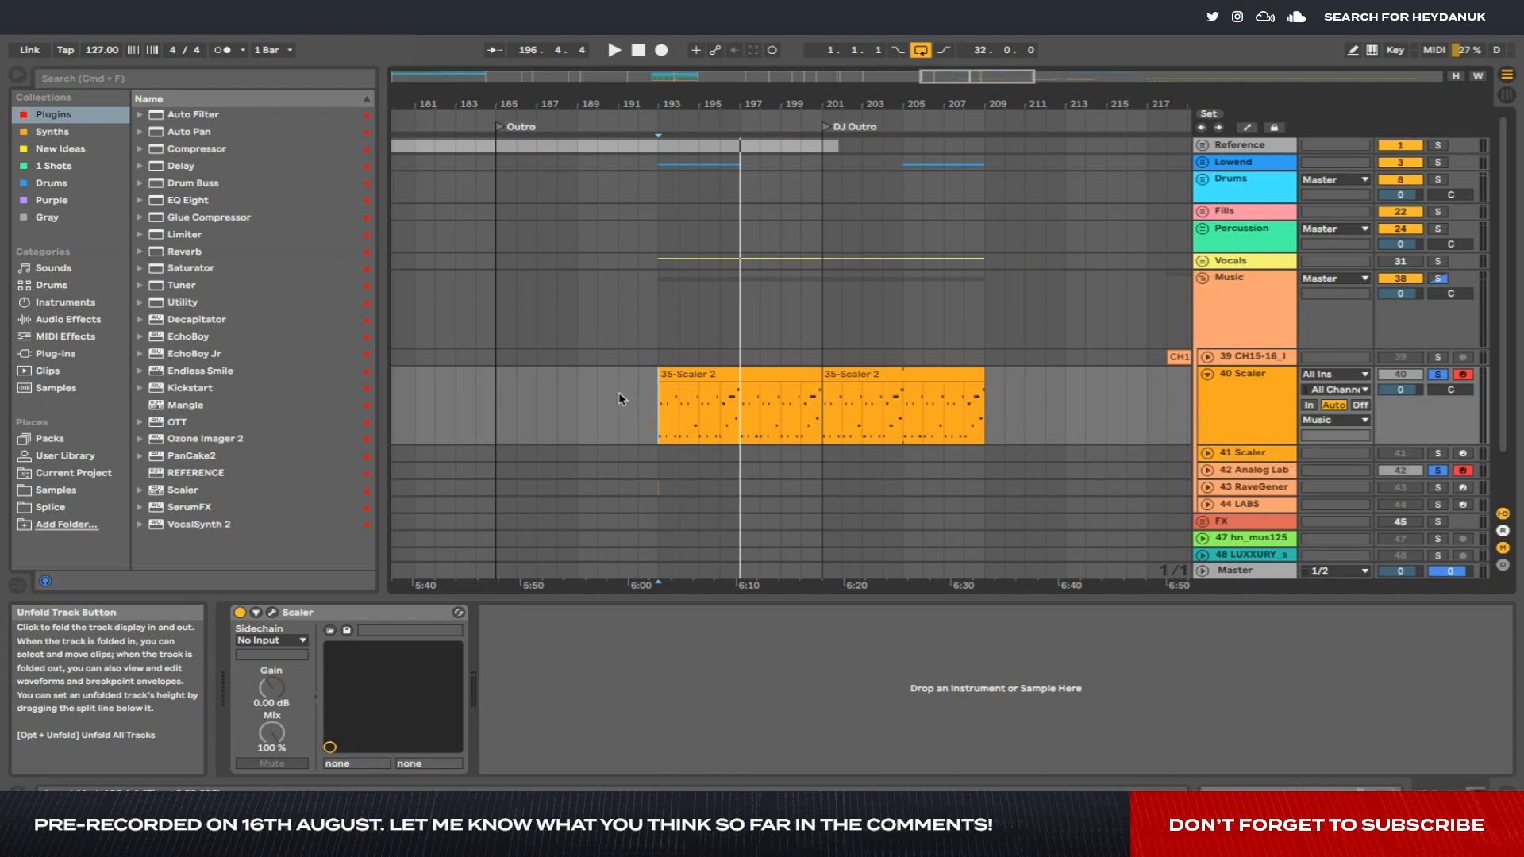
Try cutting the first beat and a half and the second half of bar 193 from the 35-Scaler 2 clip, and undo both deletions.
scroll(705, 435, "up", 6)
left_click_drag(705, 435, 627, 417)
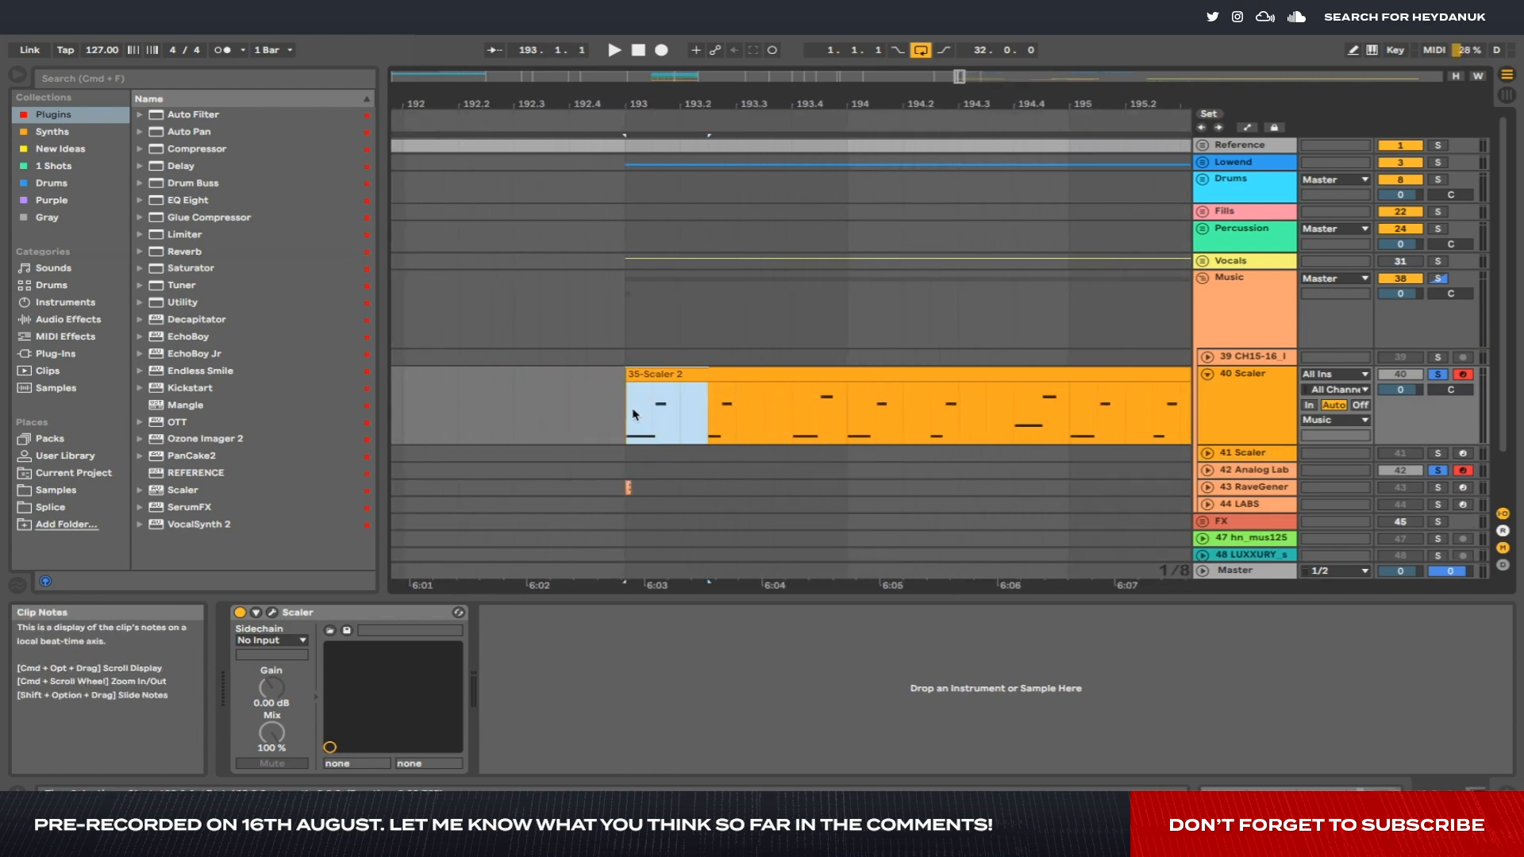
key("Delete")
left_click_drag(731, 410, 843, 398)
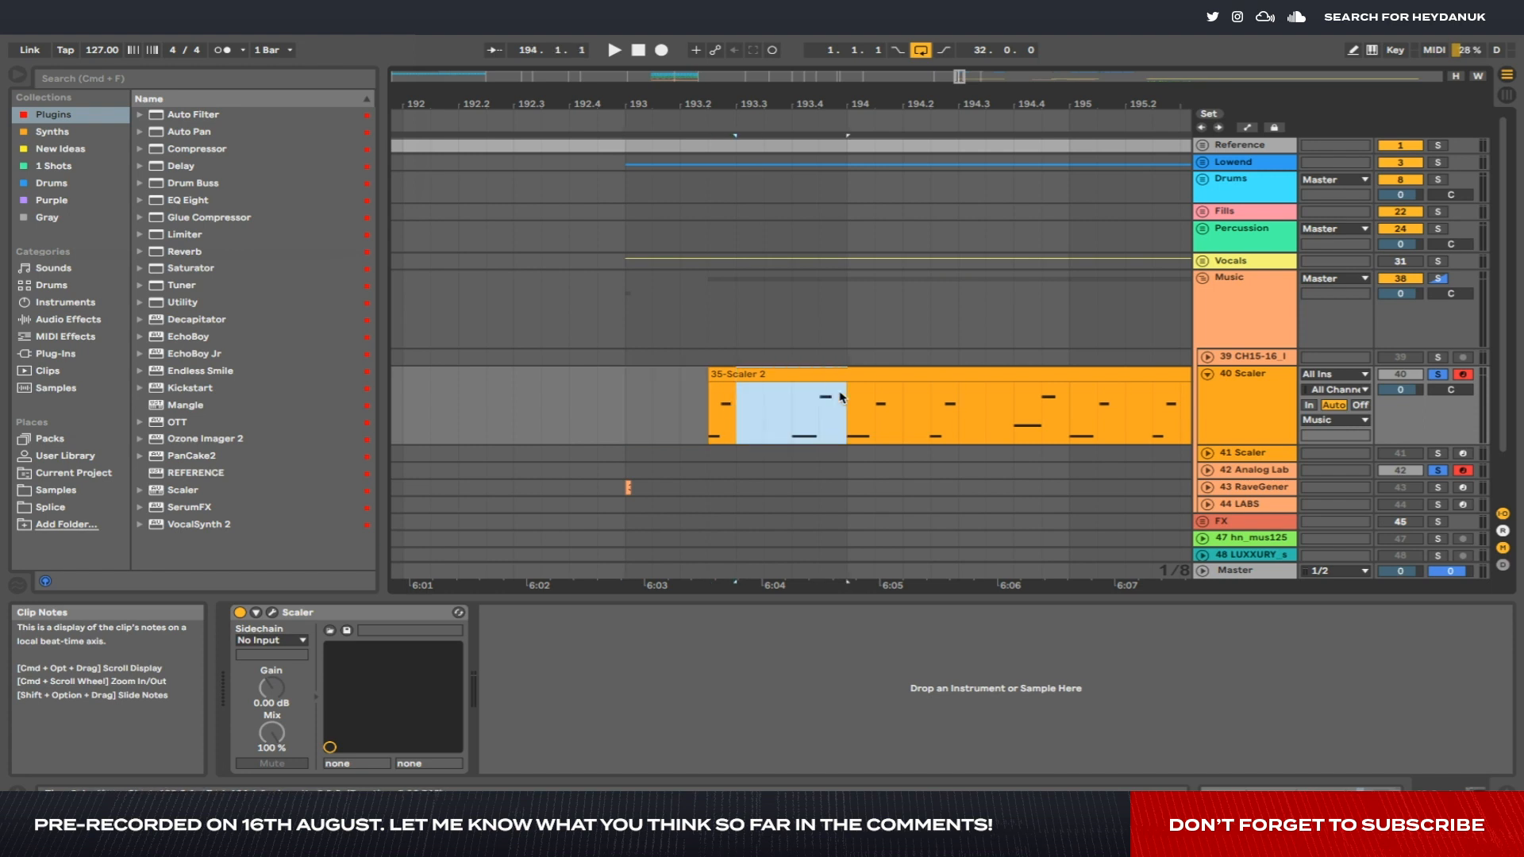
key("Delete")
key("super+z")
key("super+z")
scroll(700, 417, "down", 5)
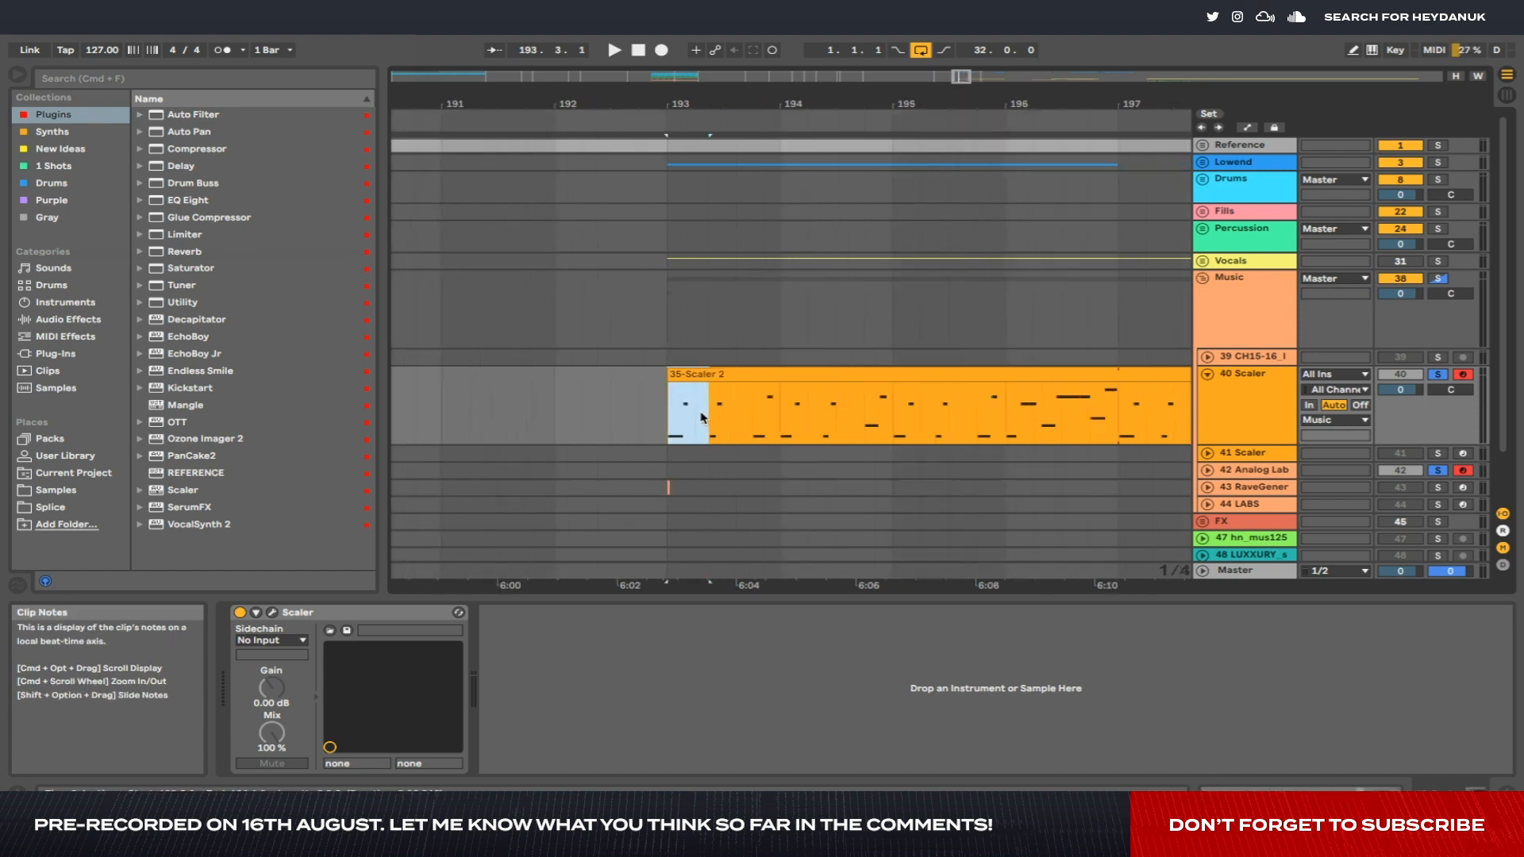
Play the arrangement from bar 89 with the solos off, and lower the master volume to -11.5 dB.
scroll(697, 415, "left", 15)
scroll(696, 415, "right", 15)
left_click(604, 429)
scroll(603, 429, "up", 3)
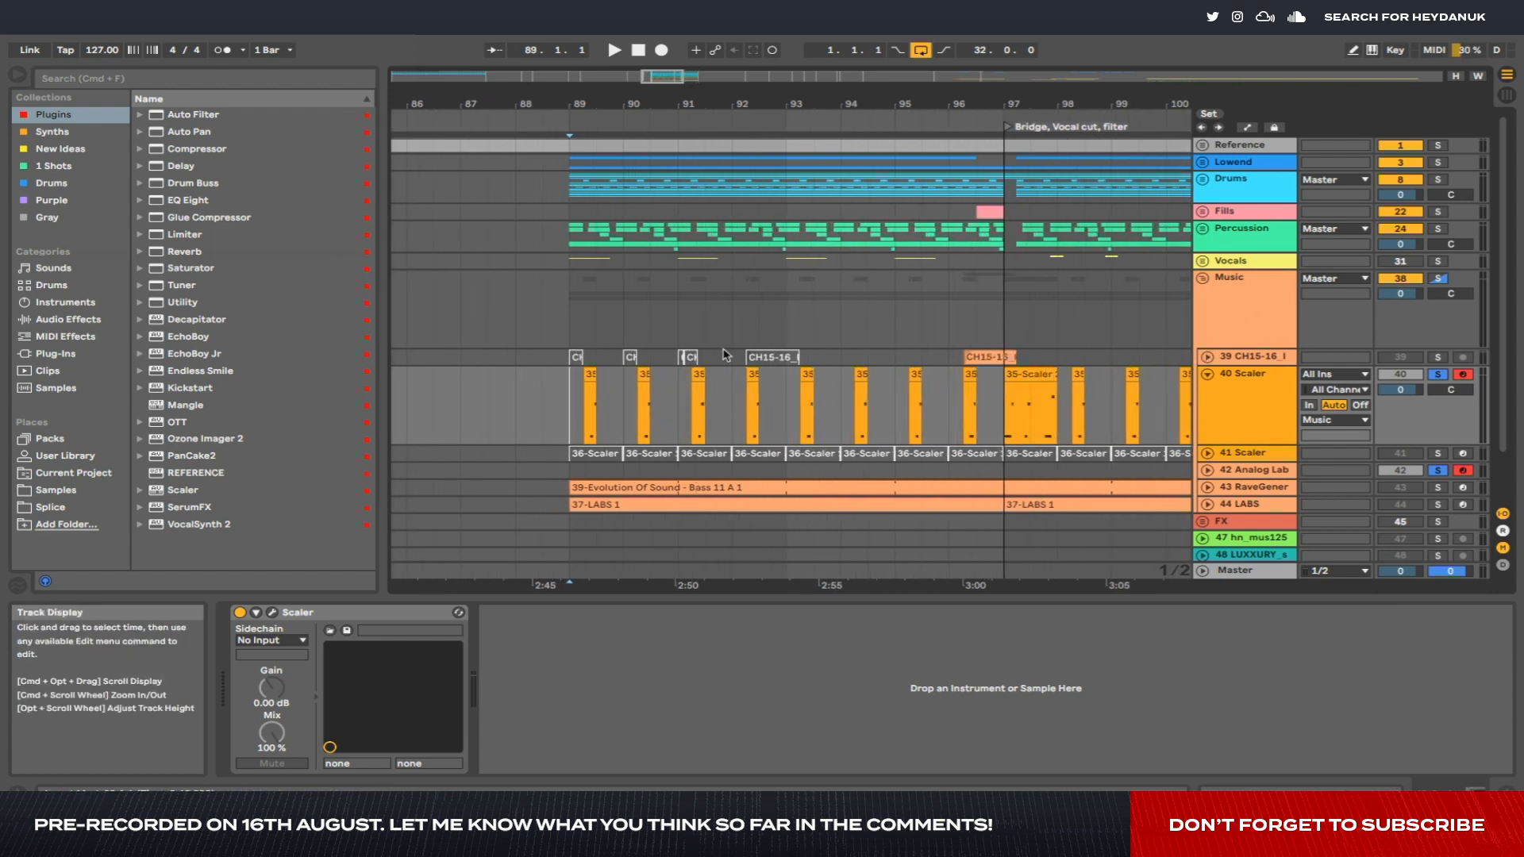
key("space")
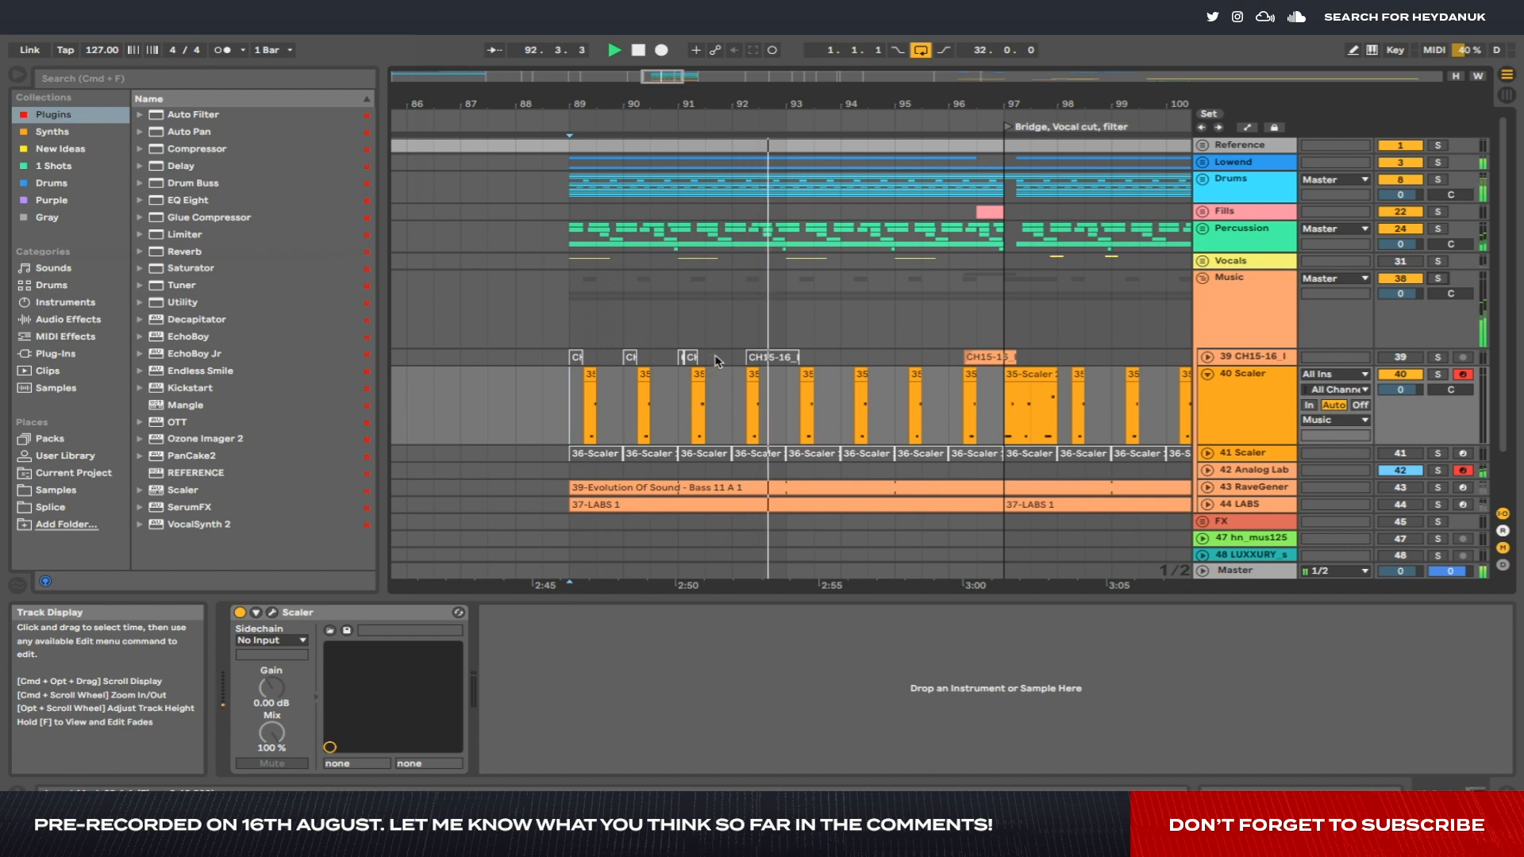
left_click_drag(1402, 571, 1402, 607)
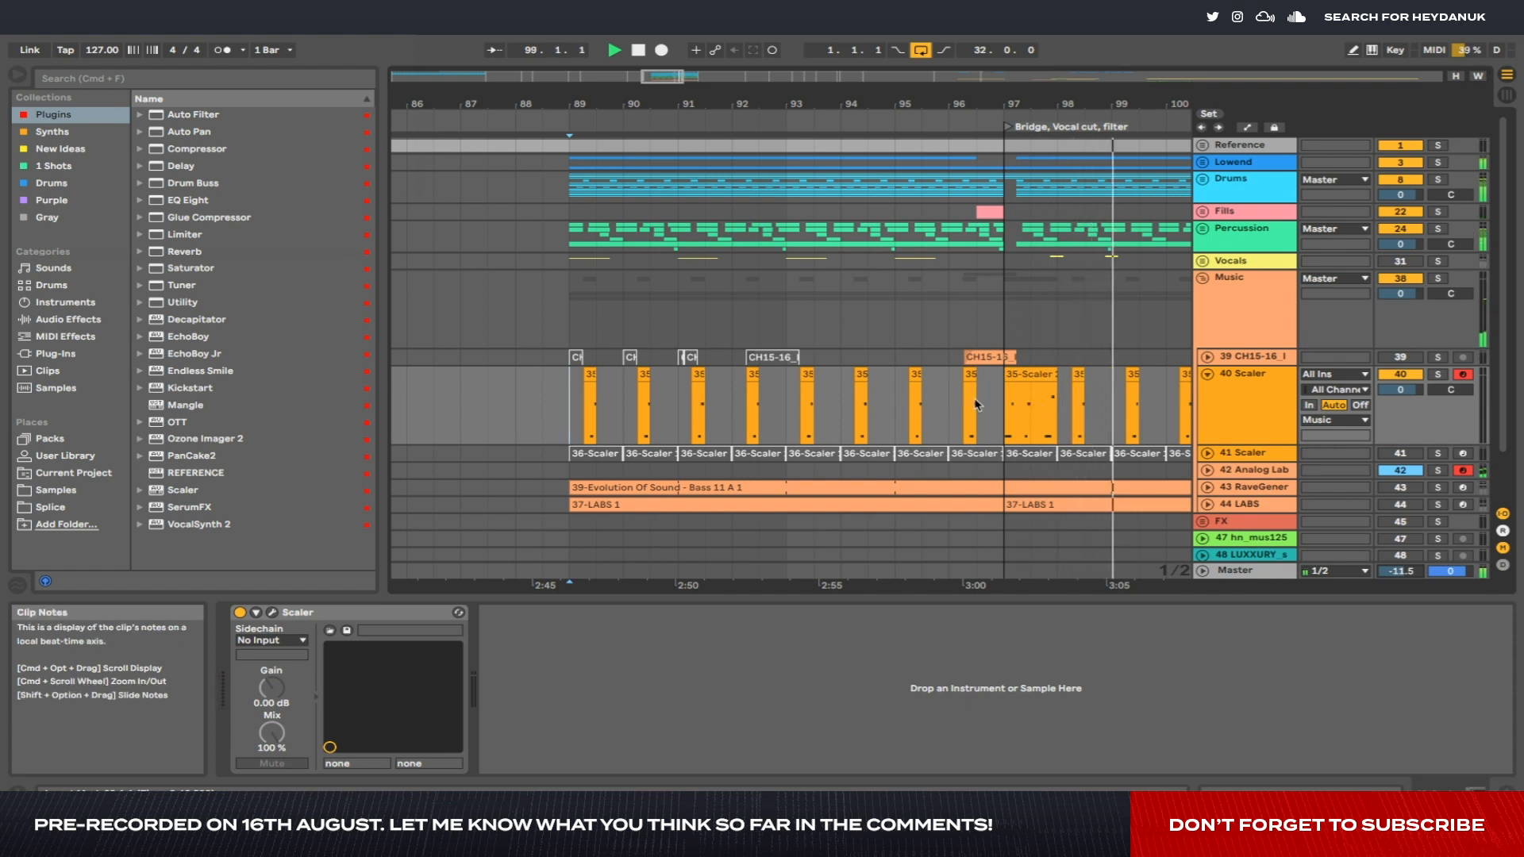
Play the full 35-Scaler 2 clip from bar 193 to compare it with the chopped version at bar 89.
scroll(977, 393, "right", 2)
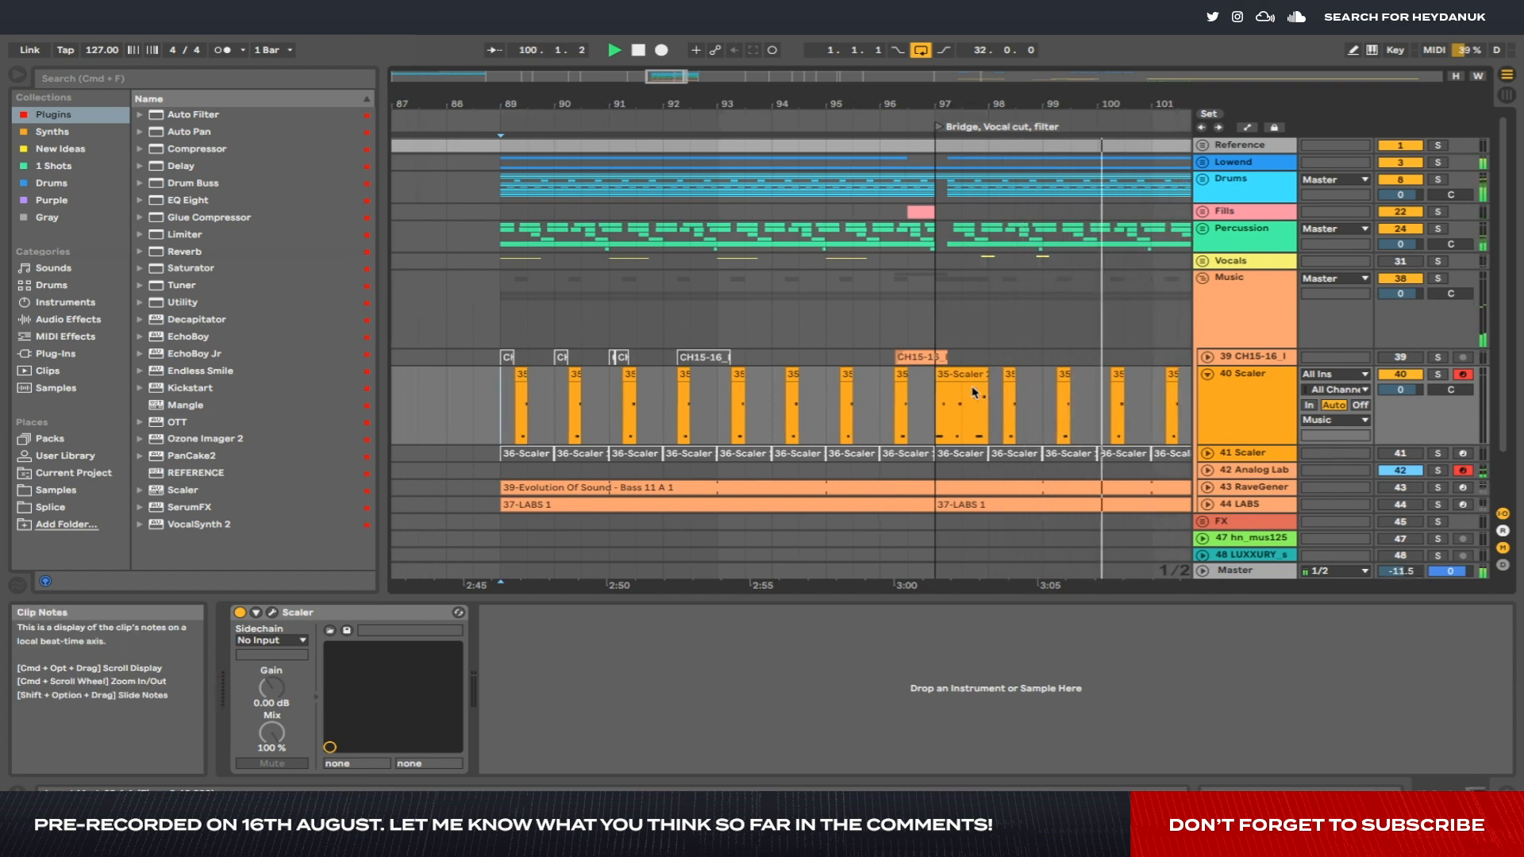
scroll(942, 390, "down", 4)
scroll(942, 390, "right", 15)
scroll(901, 385, "down", 2)
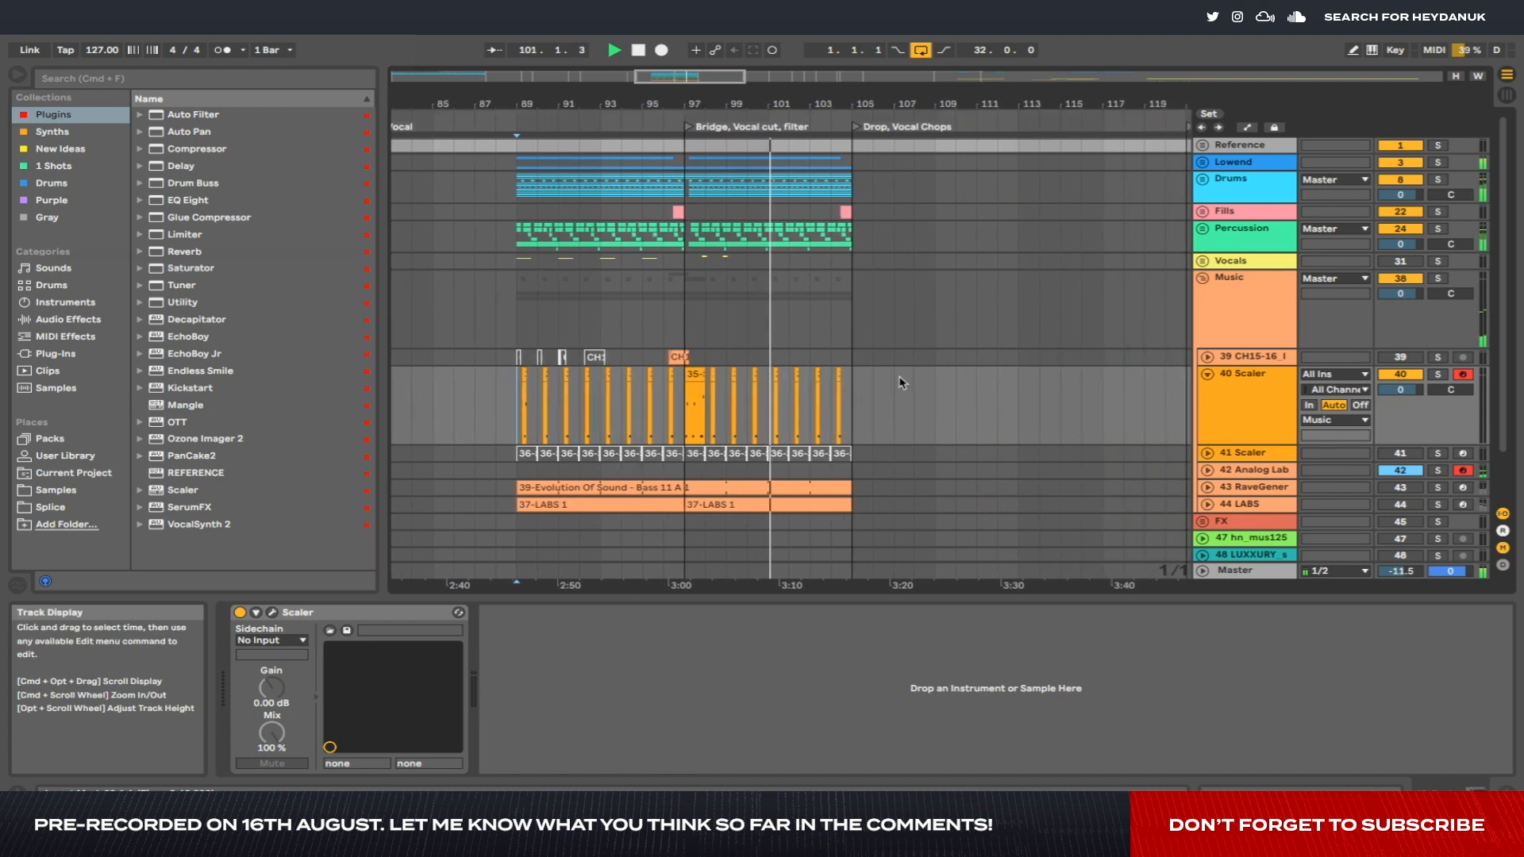
scroll(897, 384, "right", 12)
left_click(843, 401)
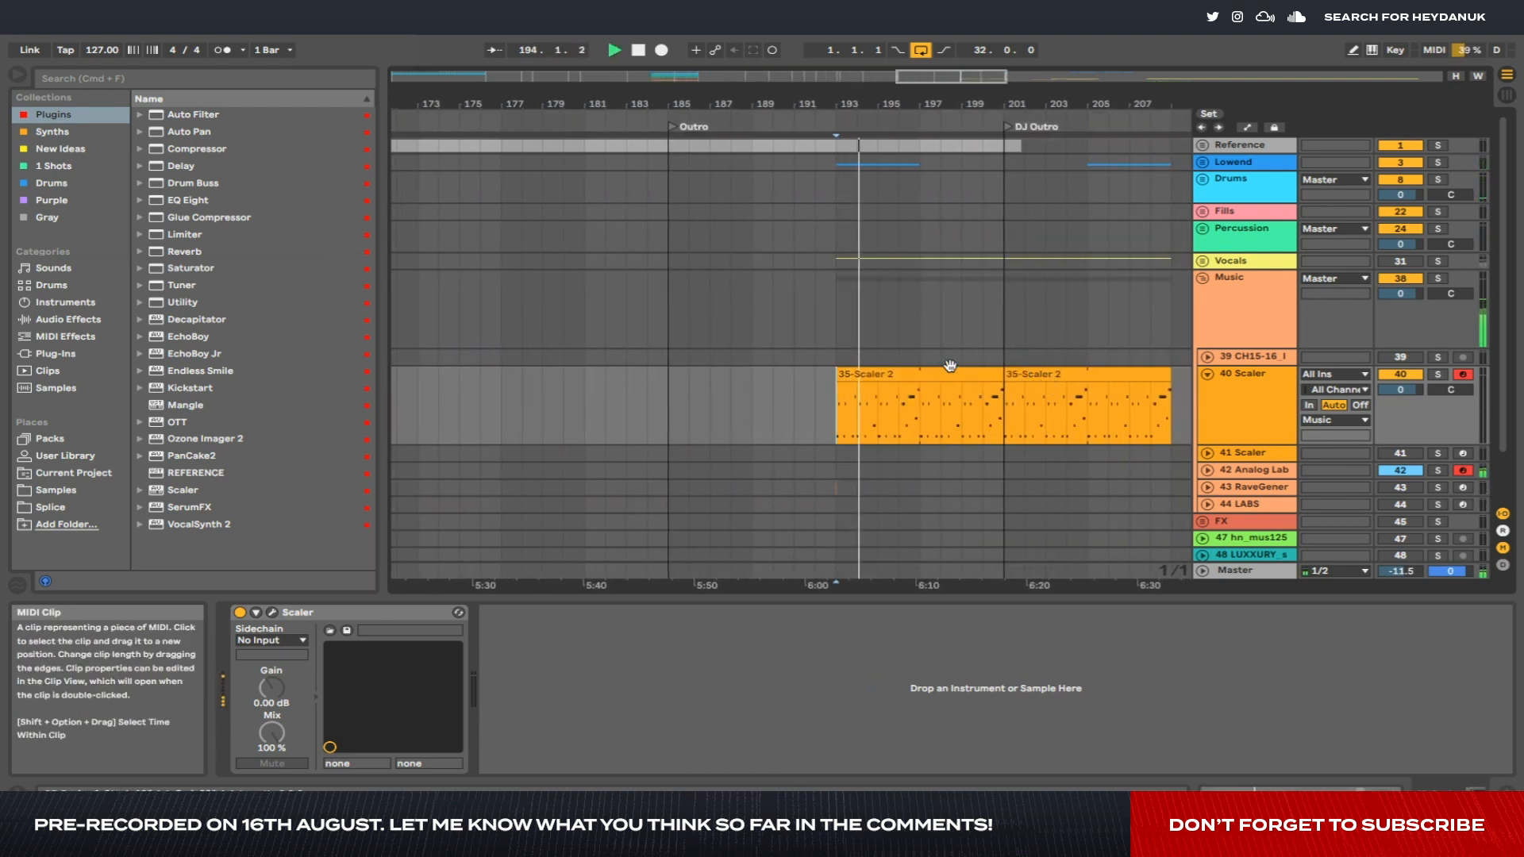
scroll(945, 369, "left", 20)
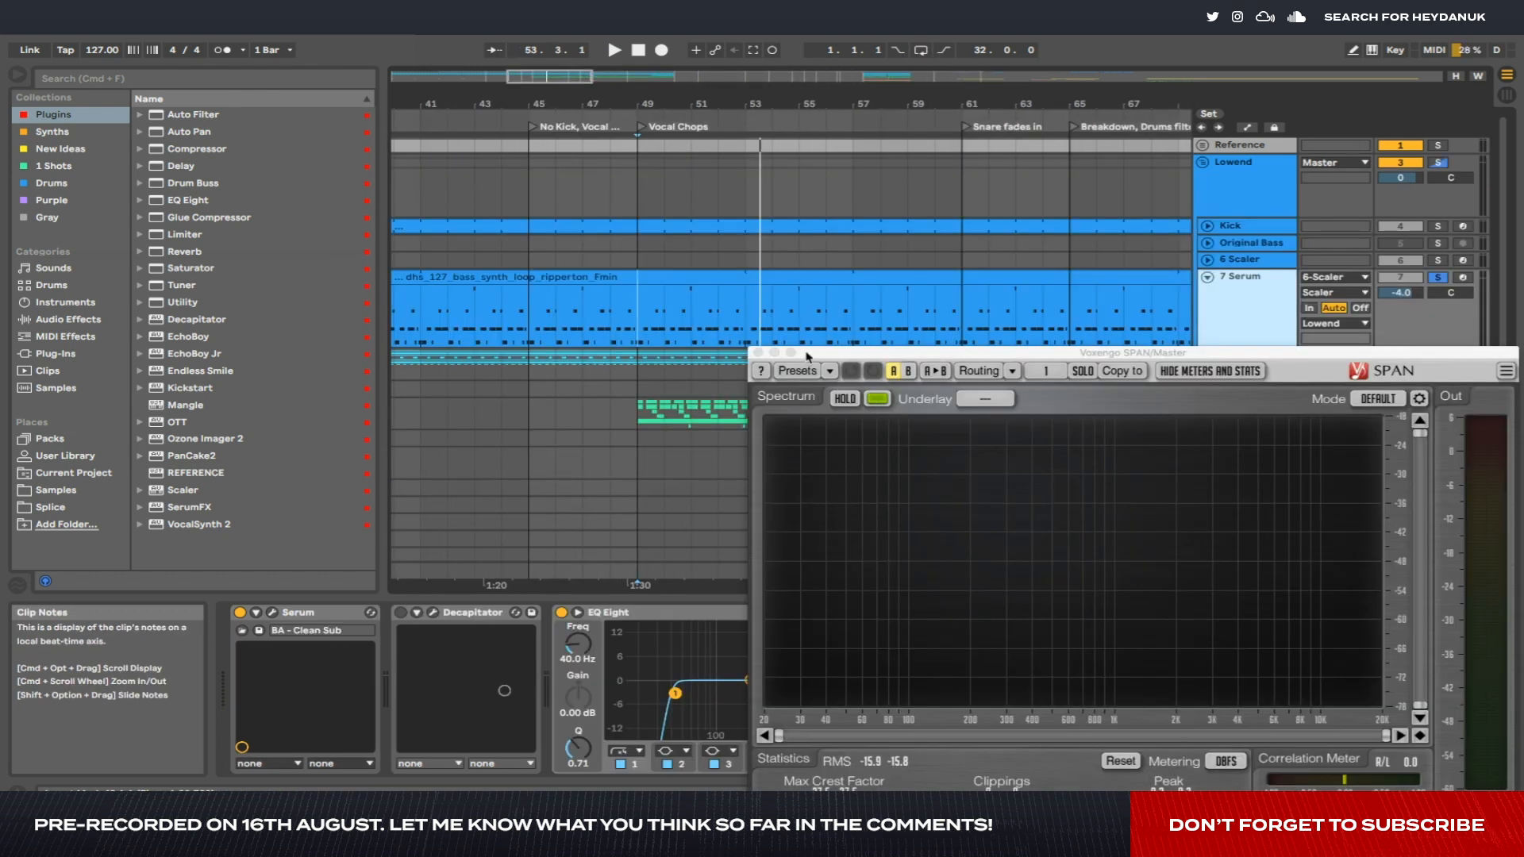
Select bars 161 to 169 of the 7 Serum bass clip in the Ride section and review the bass in the earlier sections.
scroll(805, 326, "down", 1)
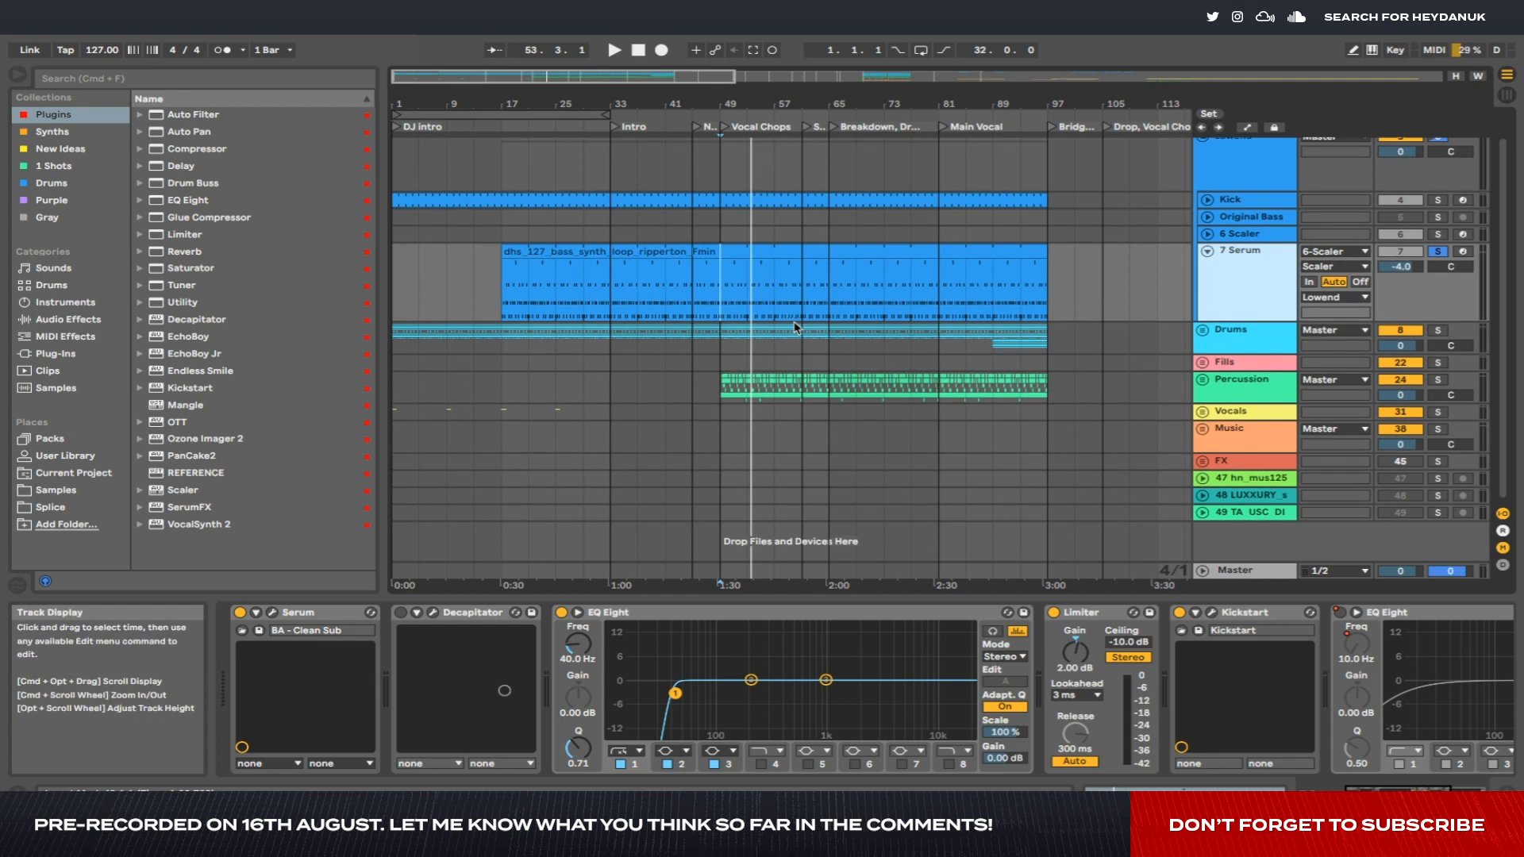
scroll(790, 310, "down", 6)
scroll(780, 292, "right", 12)
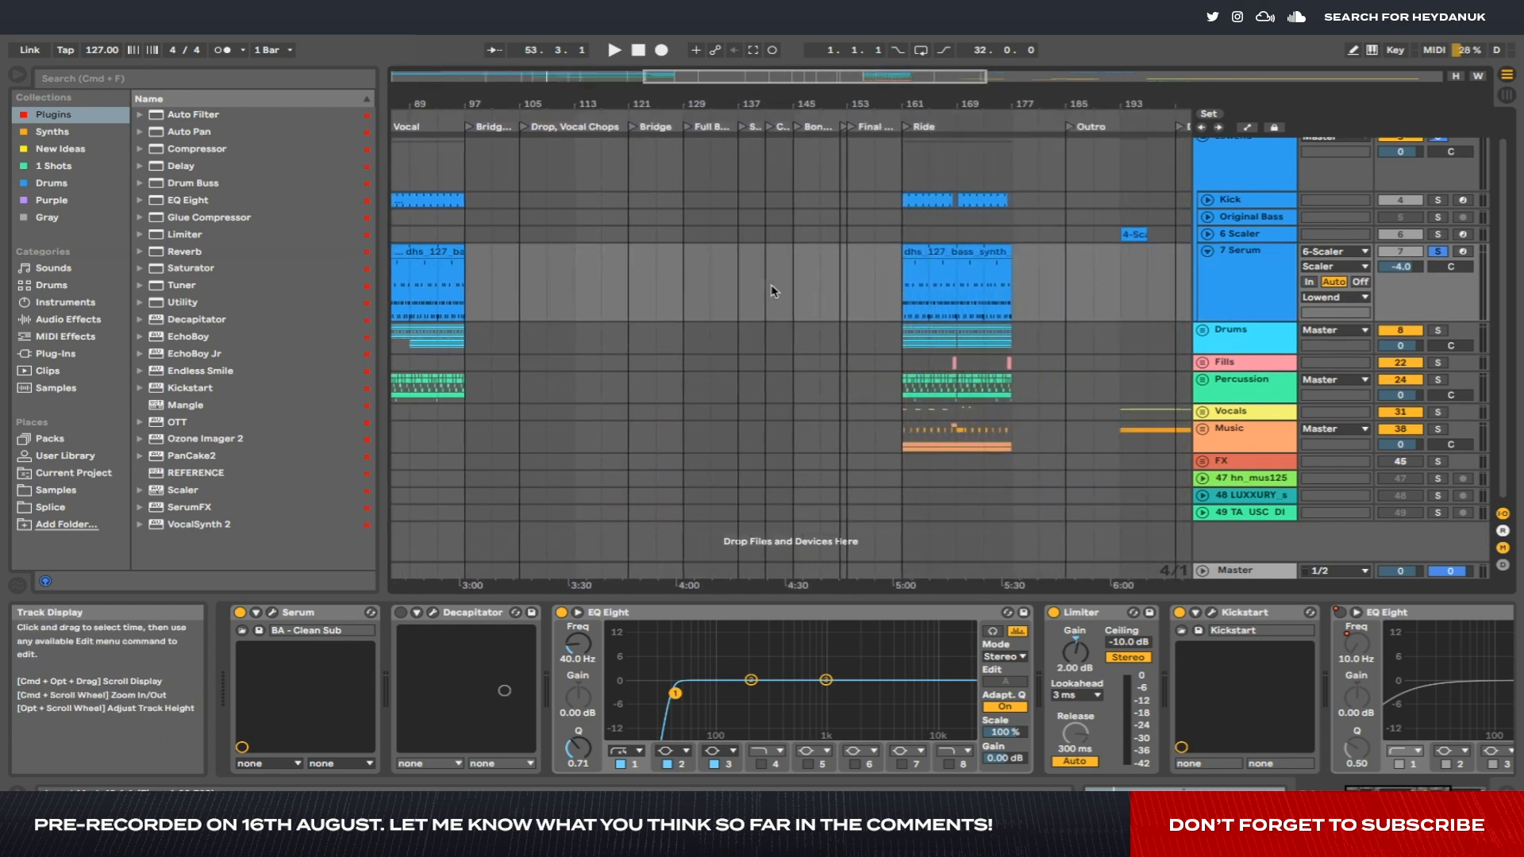
mouse_move(910, 295)
left_mouse_down()
mouse_move(1009, 290)
mouse_move(907, 296)
left_mouse_up()
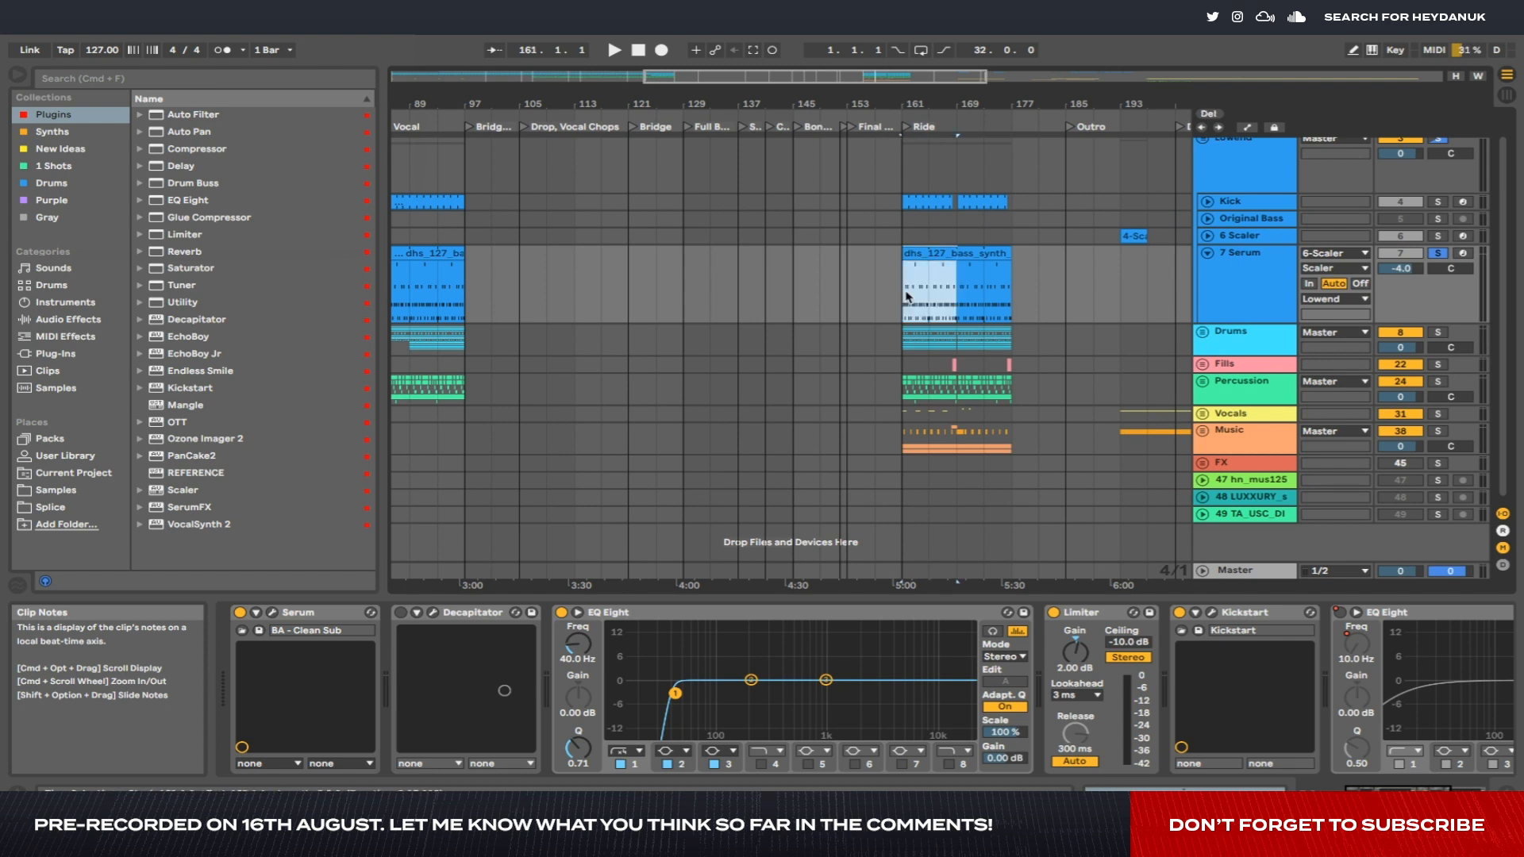
scroll(908, 297, "left", 20)
scroll(681, 298, "up", 5)
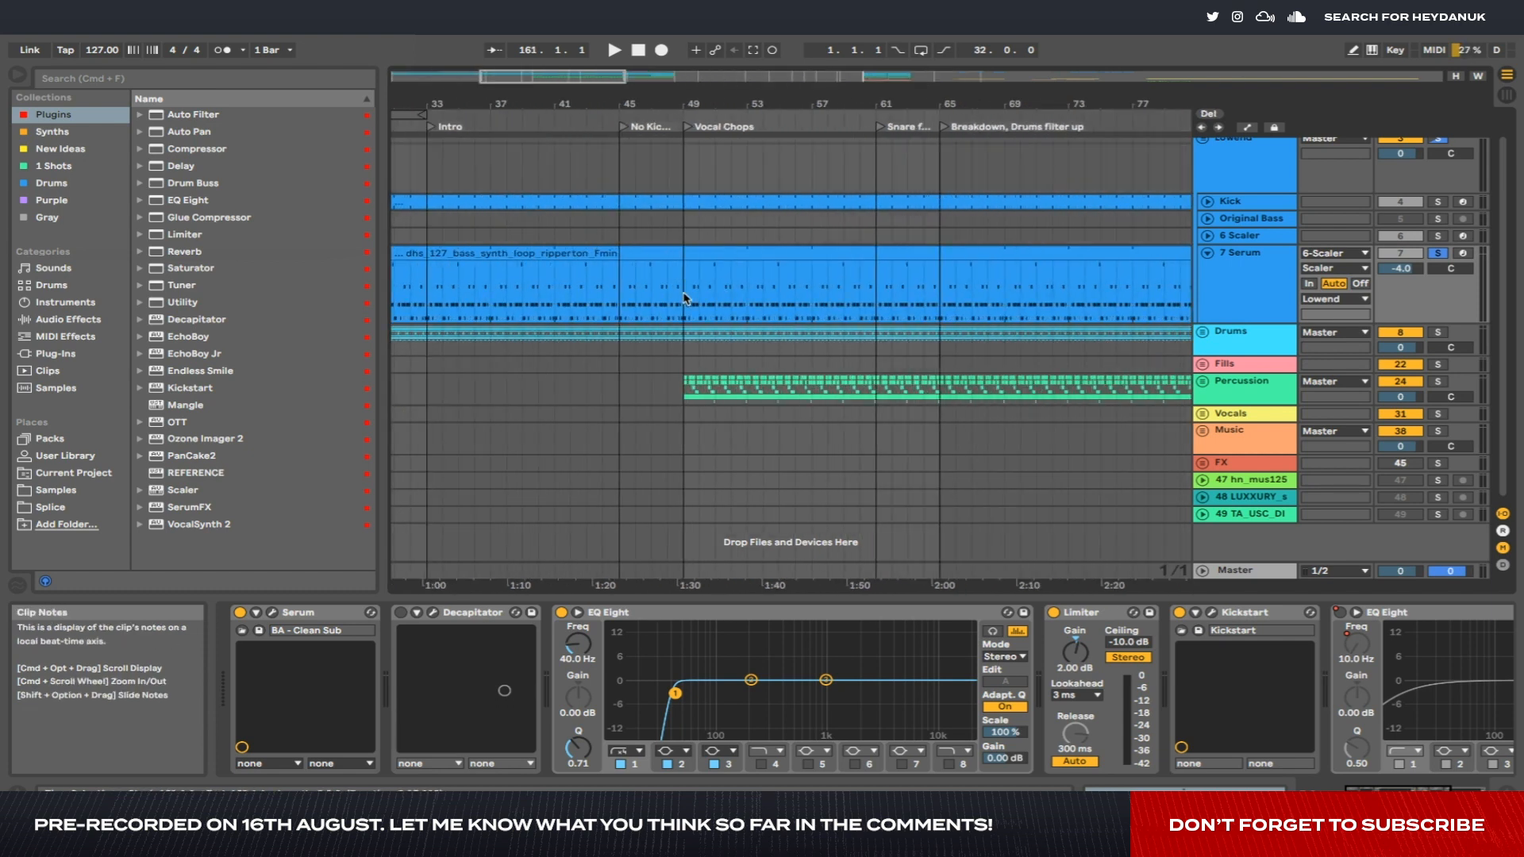
Fold the 7 Serum bass track, bypass its EQ Eight, Limiter and Kickstart, and open the Serum synth.
scroll(1229, 282, "up", 1)
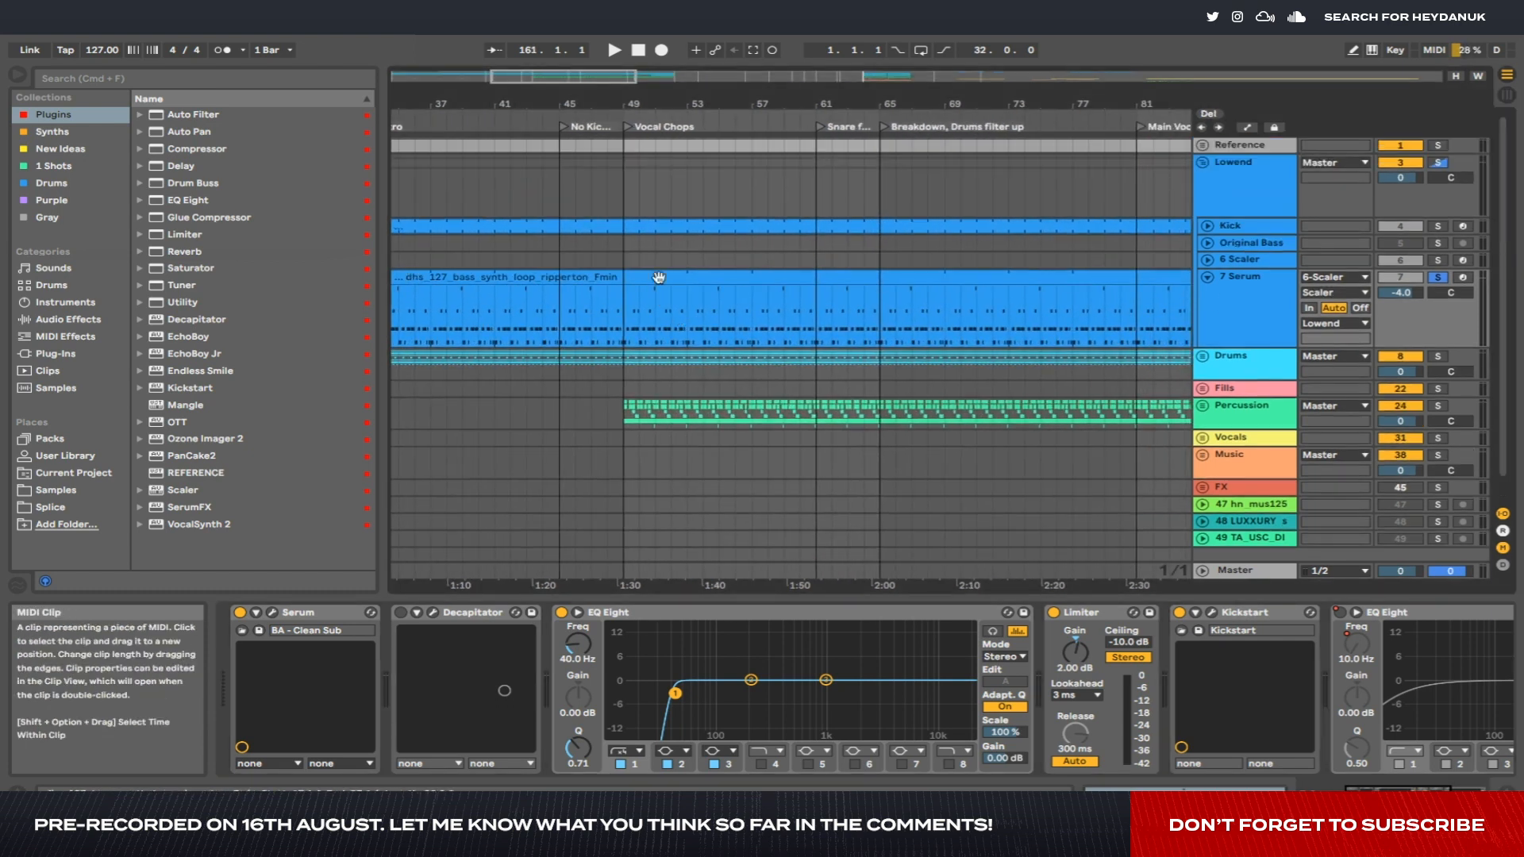
left_click(1207, 277)
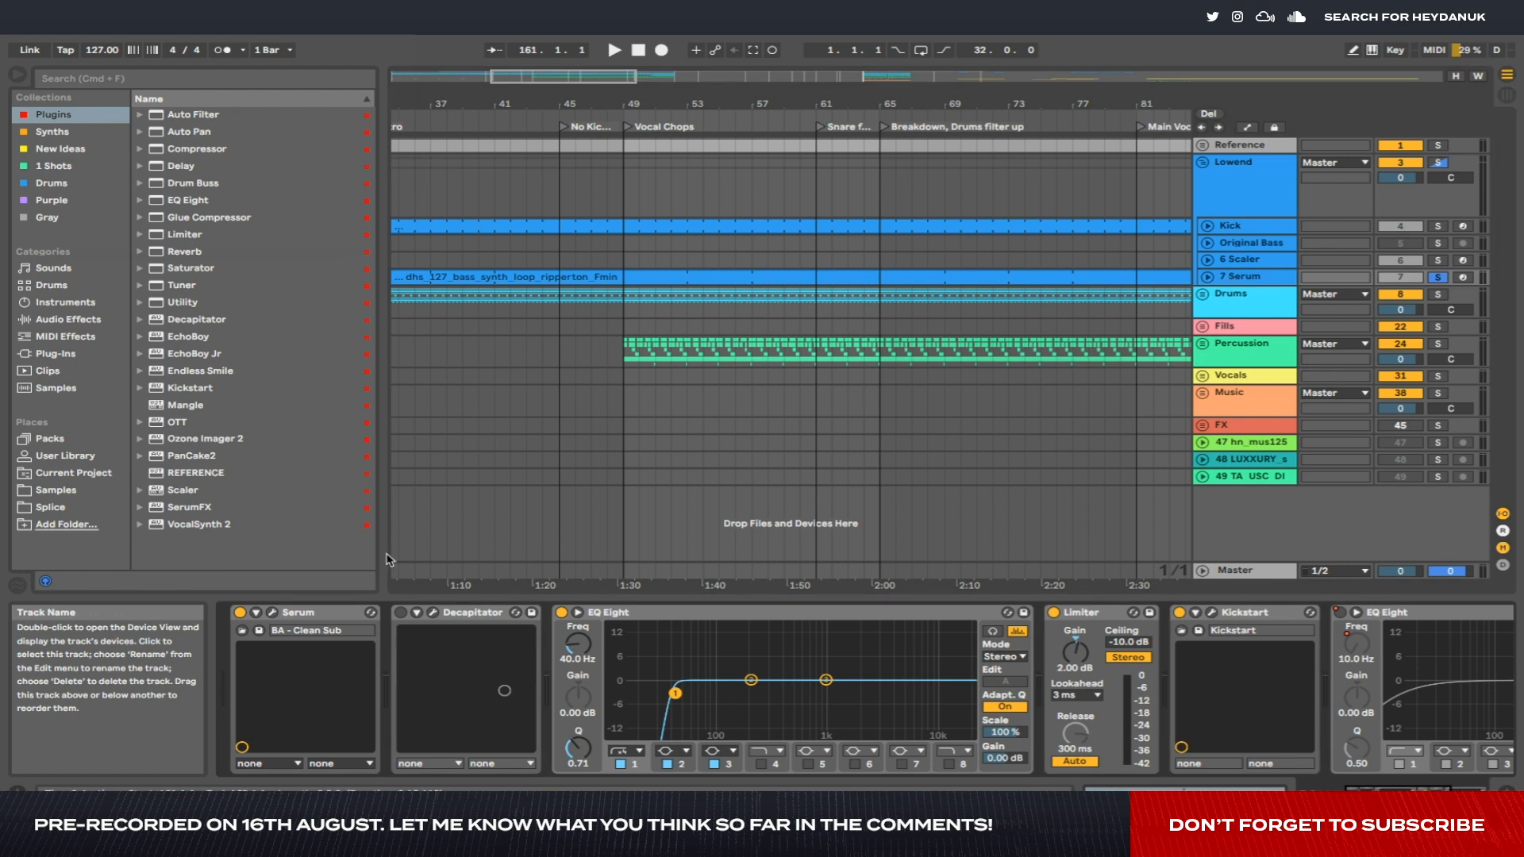
left_click(1052, 613)
left_click(562, 613)
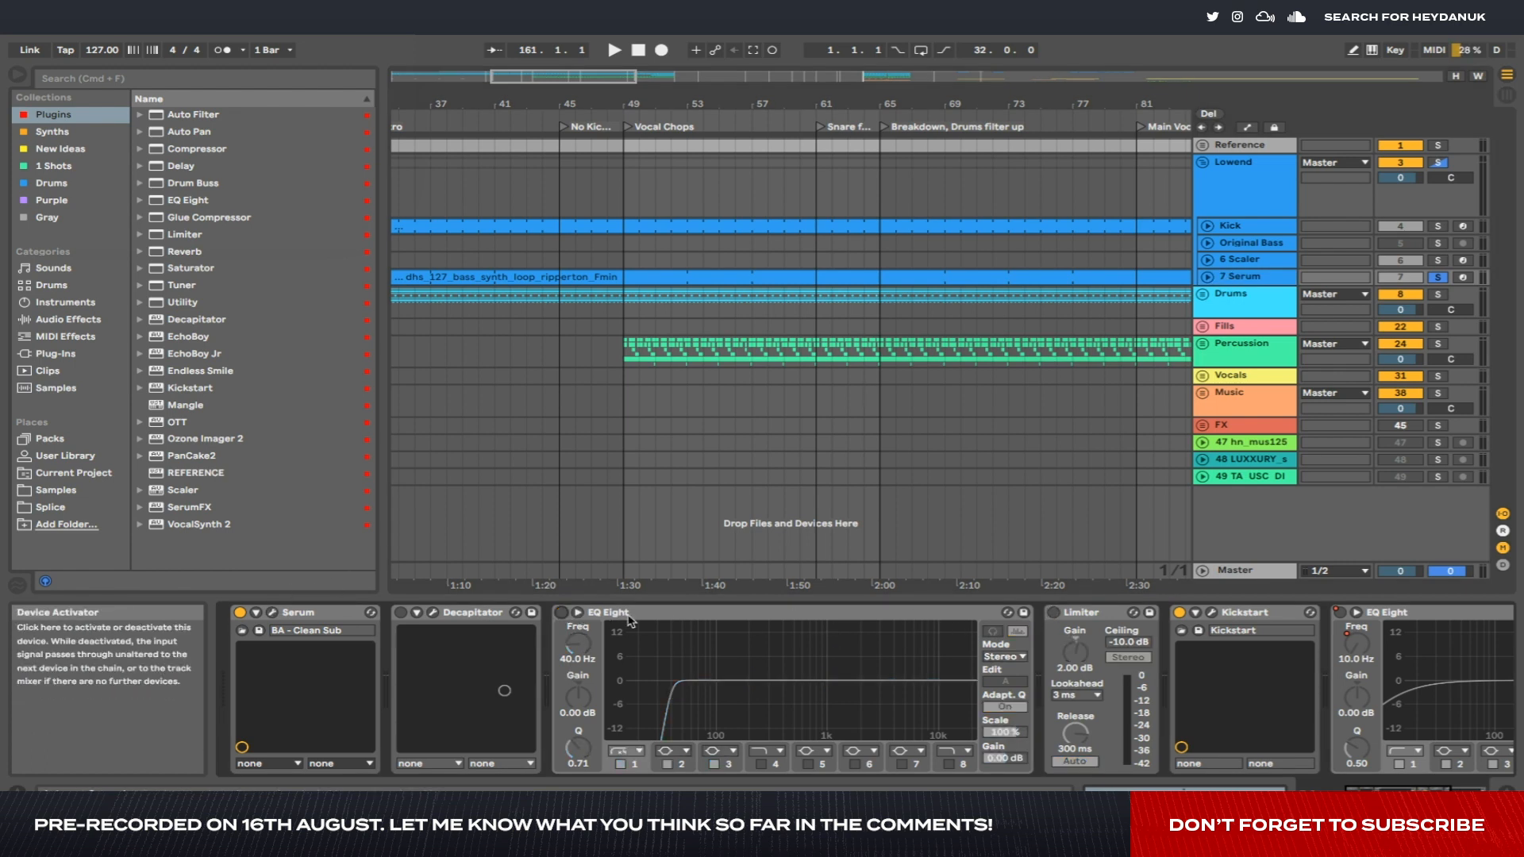
left_click(1179, 613)
left_click(273, 614)
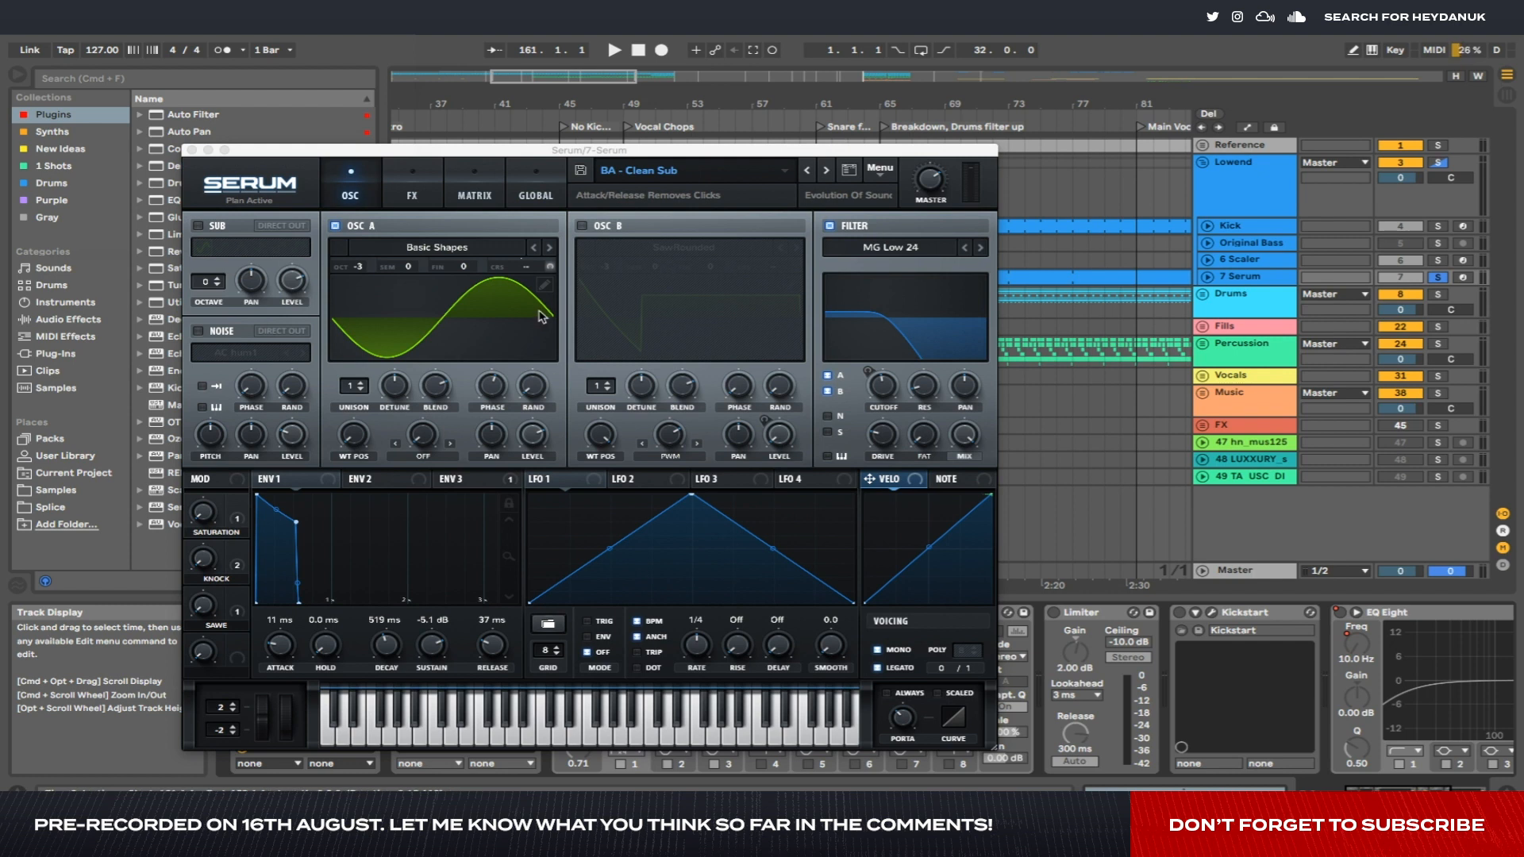
Play the bass from bar 161 and place the master's SPAN analyzer beside Serum to view the spectrum.
key("space")
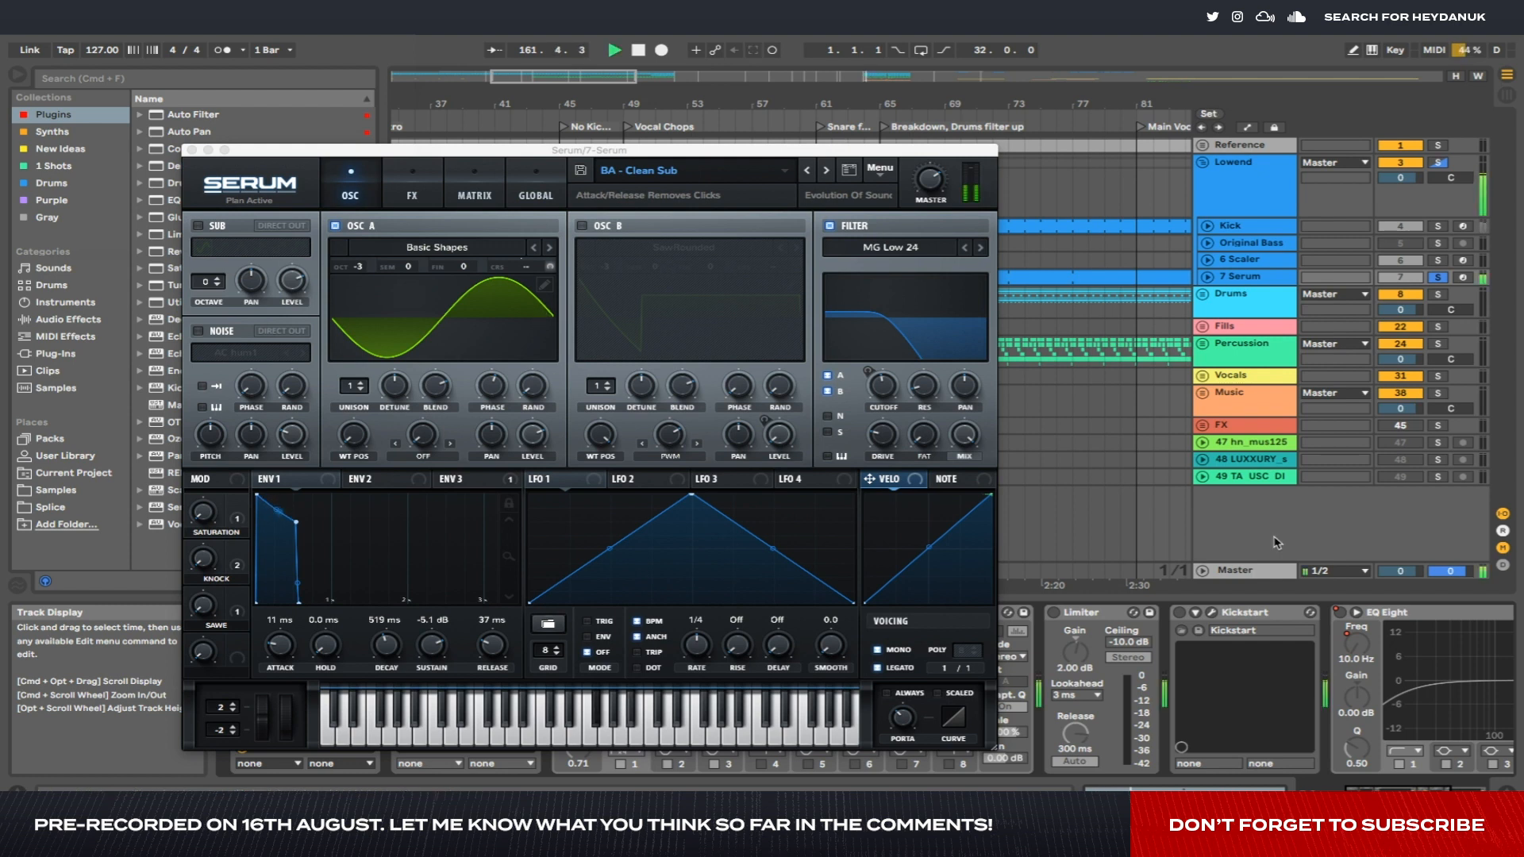
left_click(1270, 571)
left_click_drag(757, 153, 562, 27)
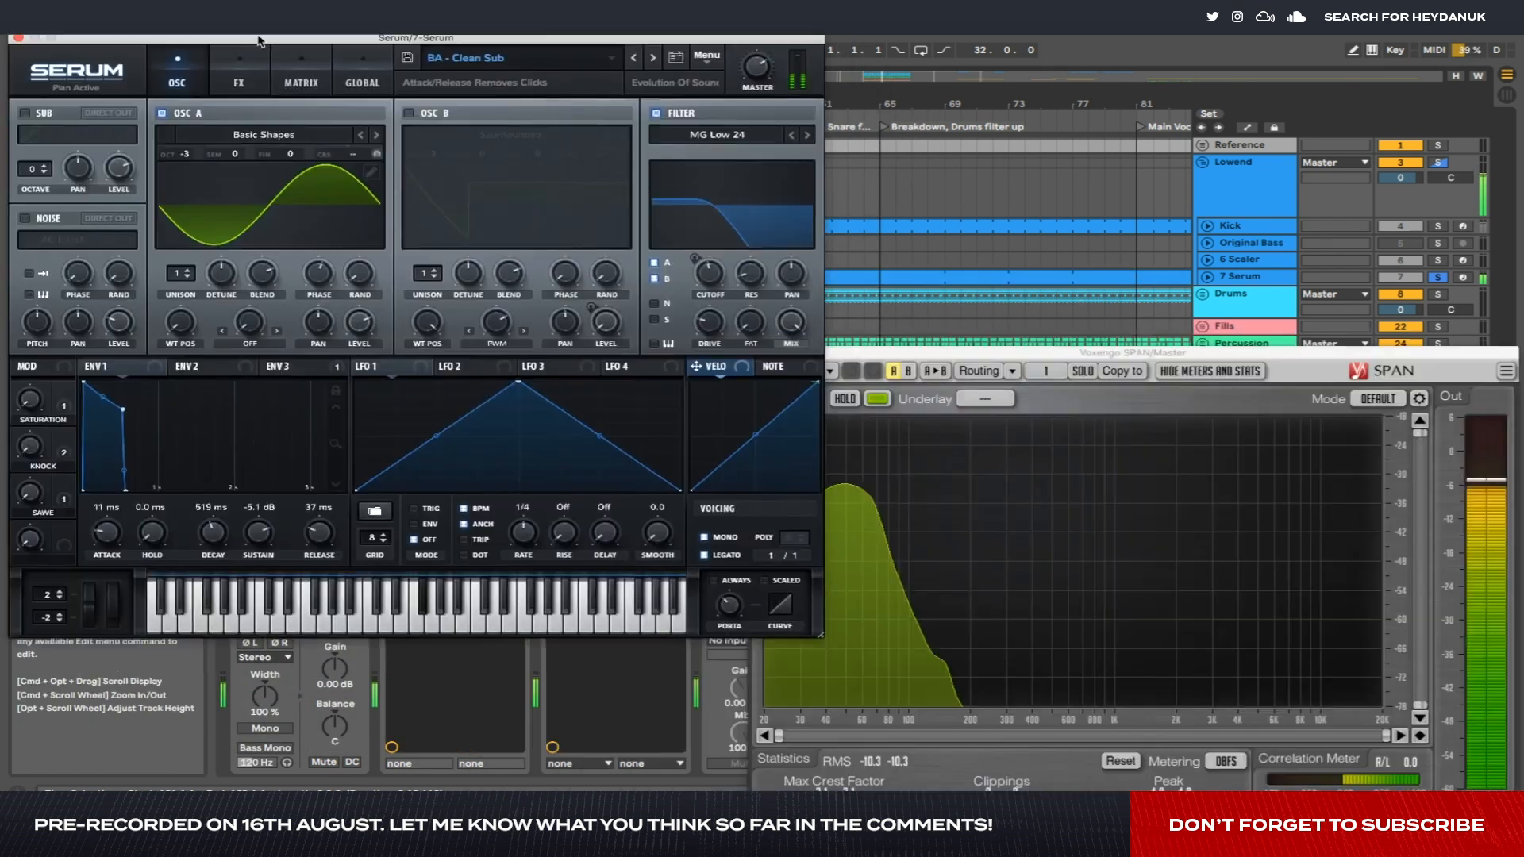
left_click_drag(259, 37, 245, 26)
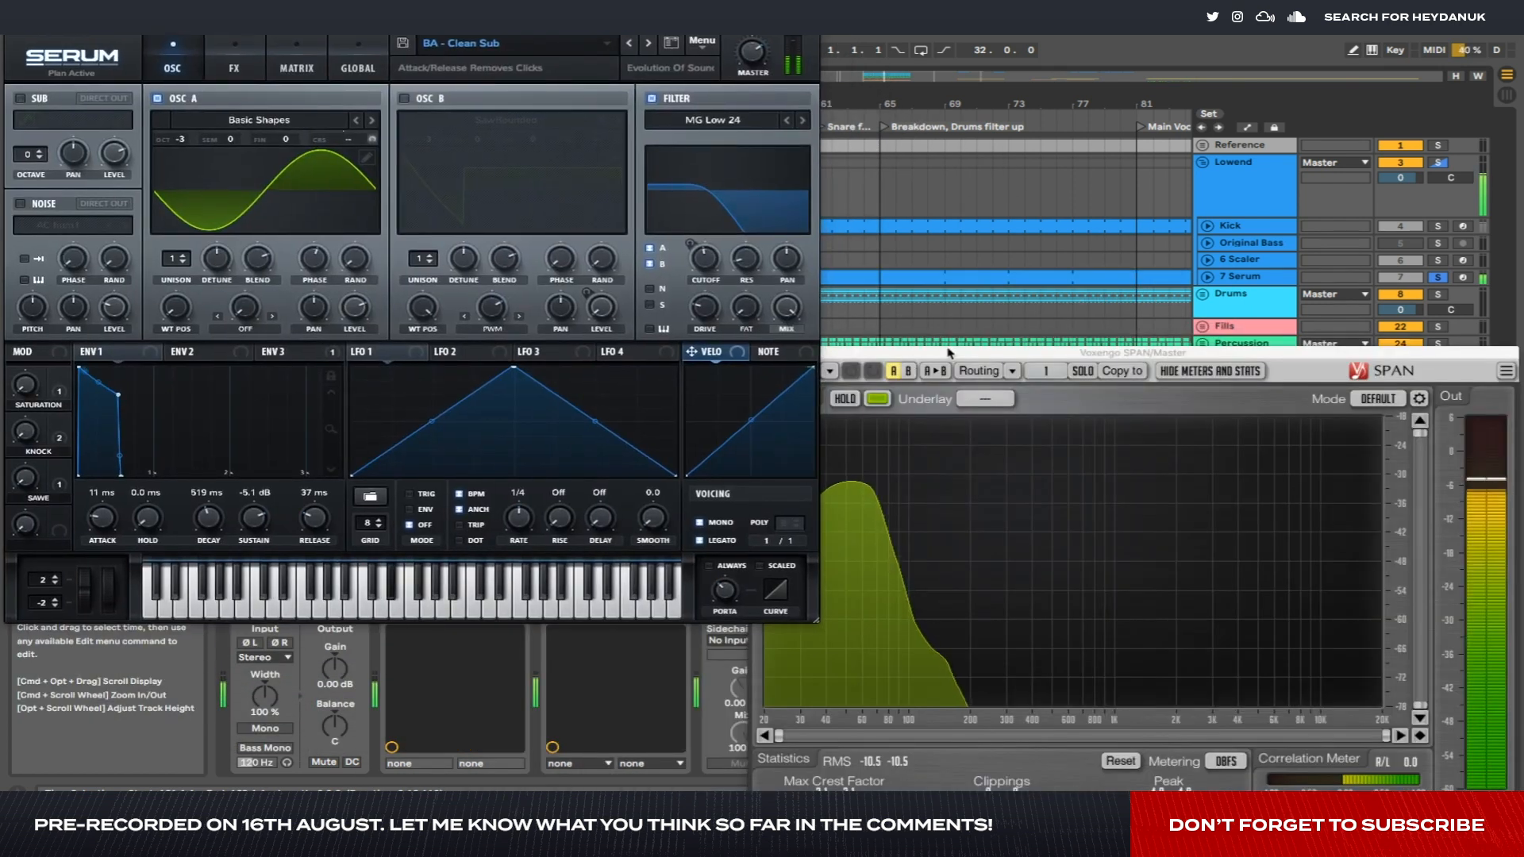
left_click_drag(948, 352, 953, 268)
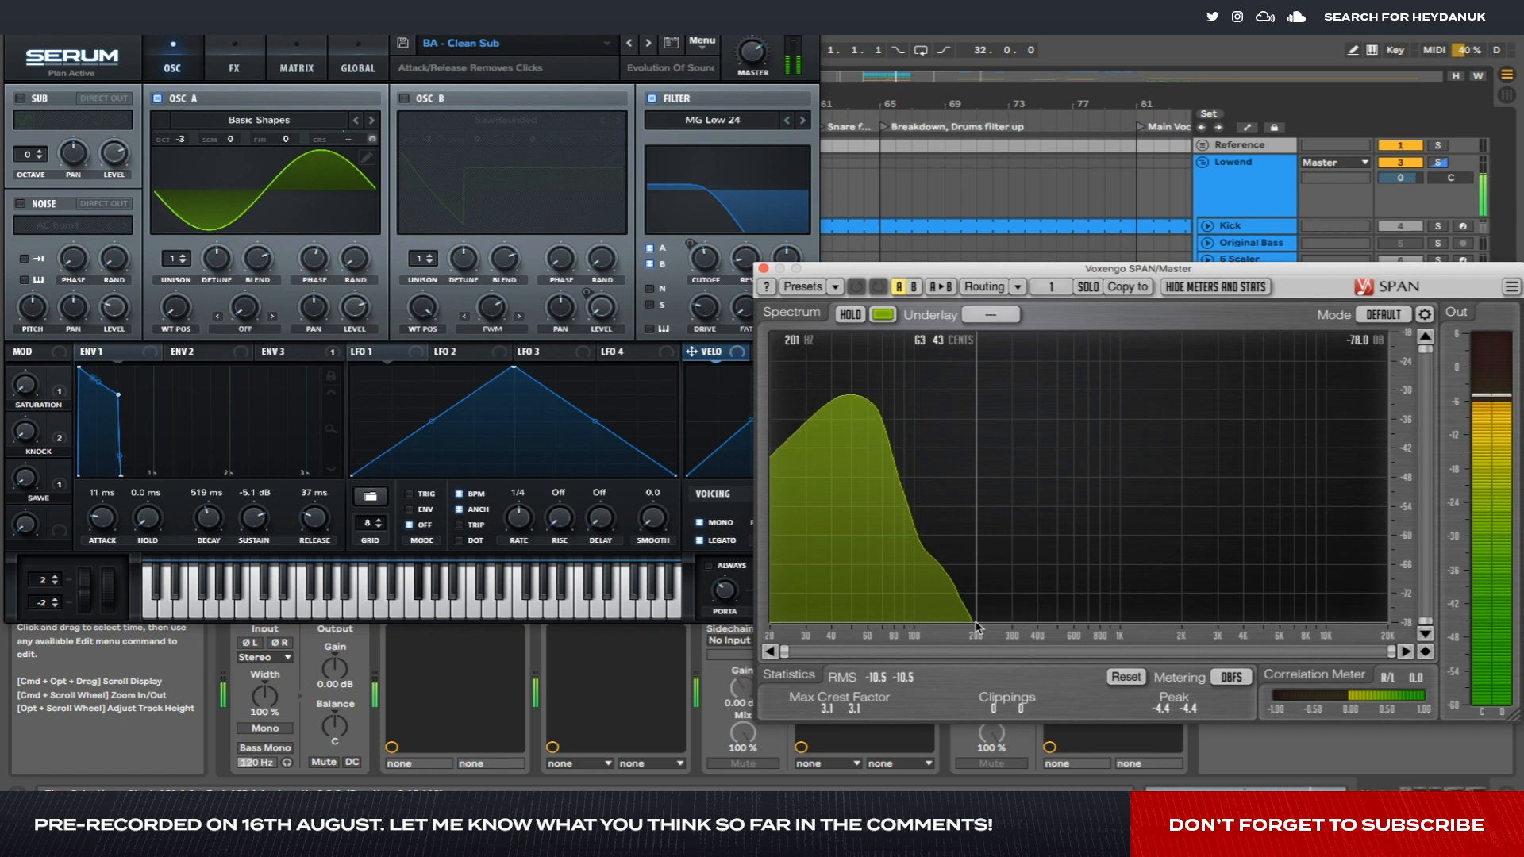
Move oscillator A to the triangle frame, open its wavetable editor and vary the level of the second harmonic.
left_click_drag(170, 316, 181, 255)
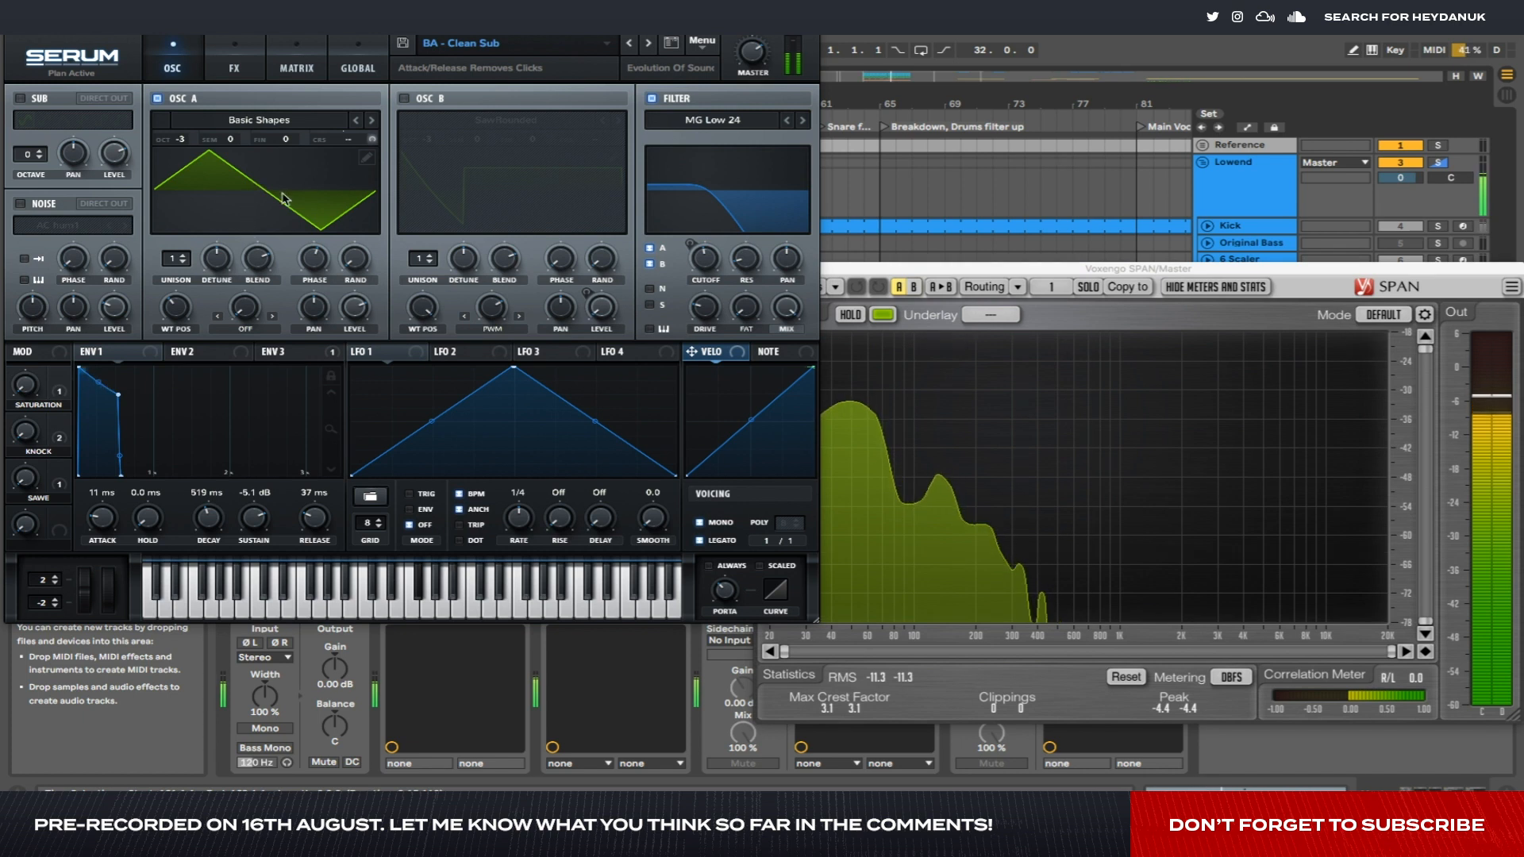
left_click(366, 158)
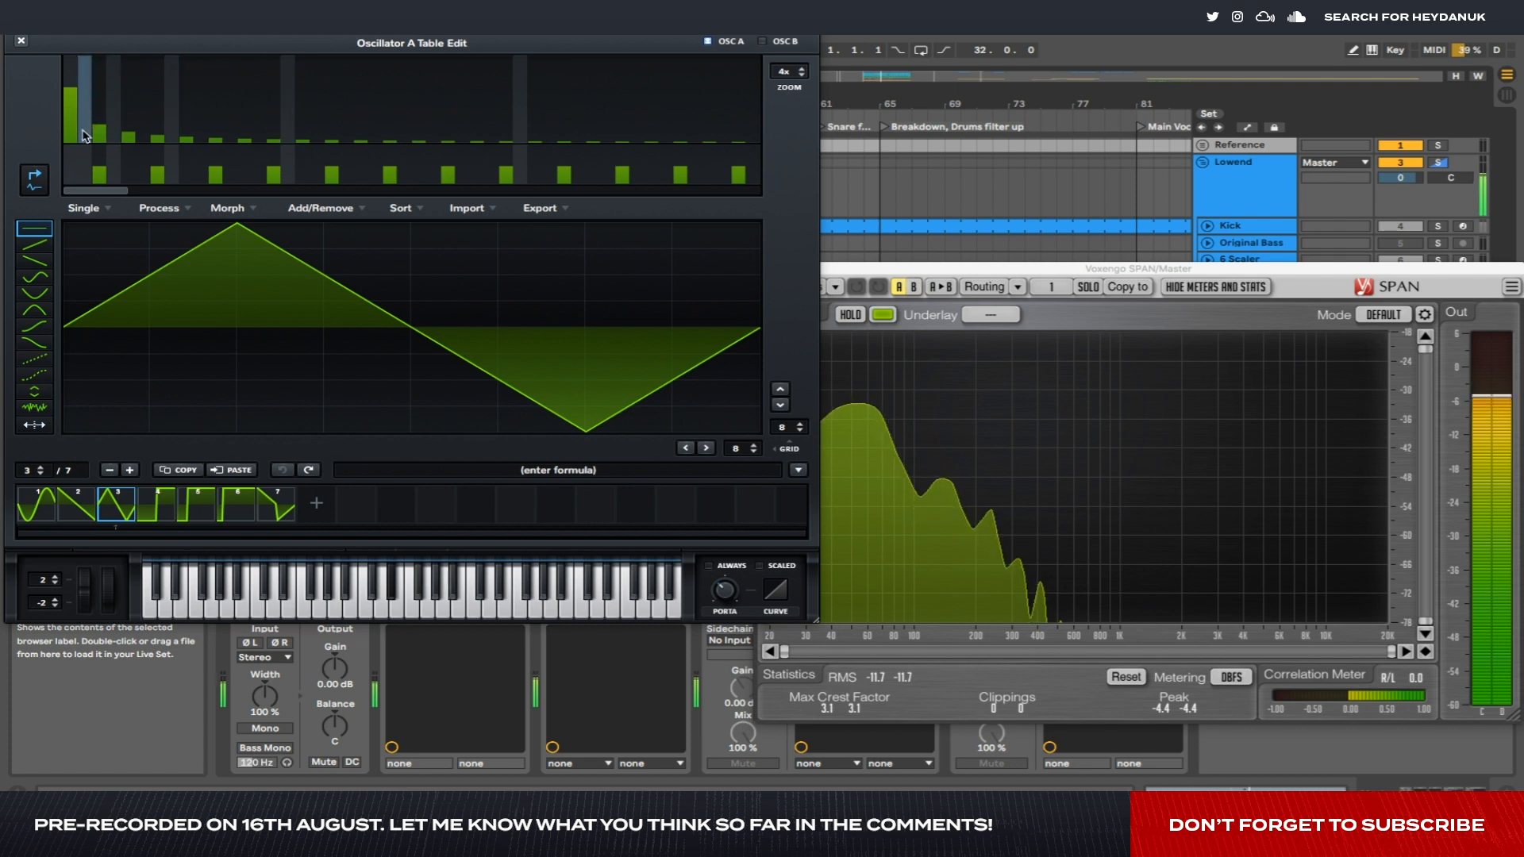
left_click_drag(85, 118, 85, 111)
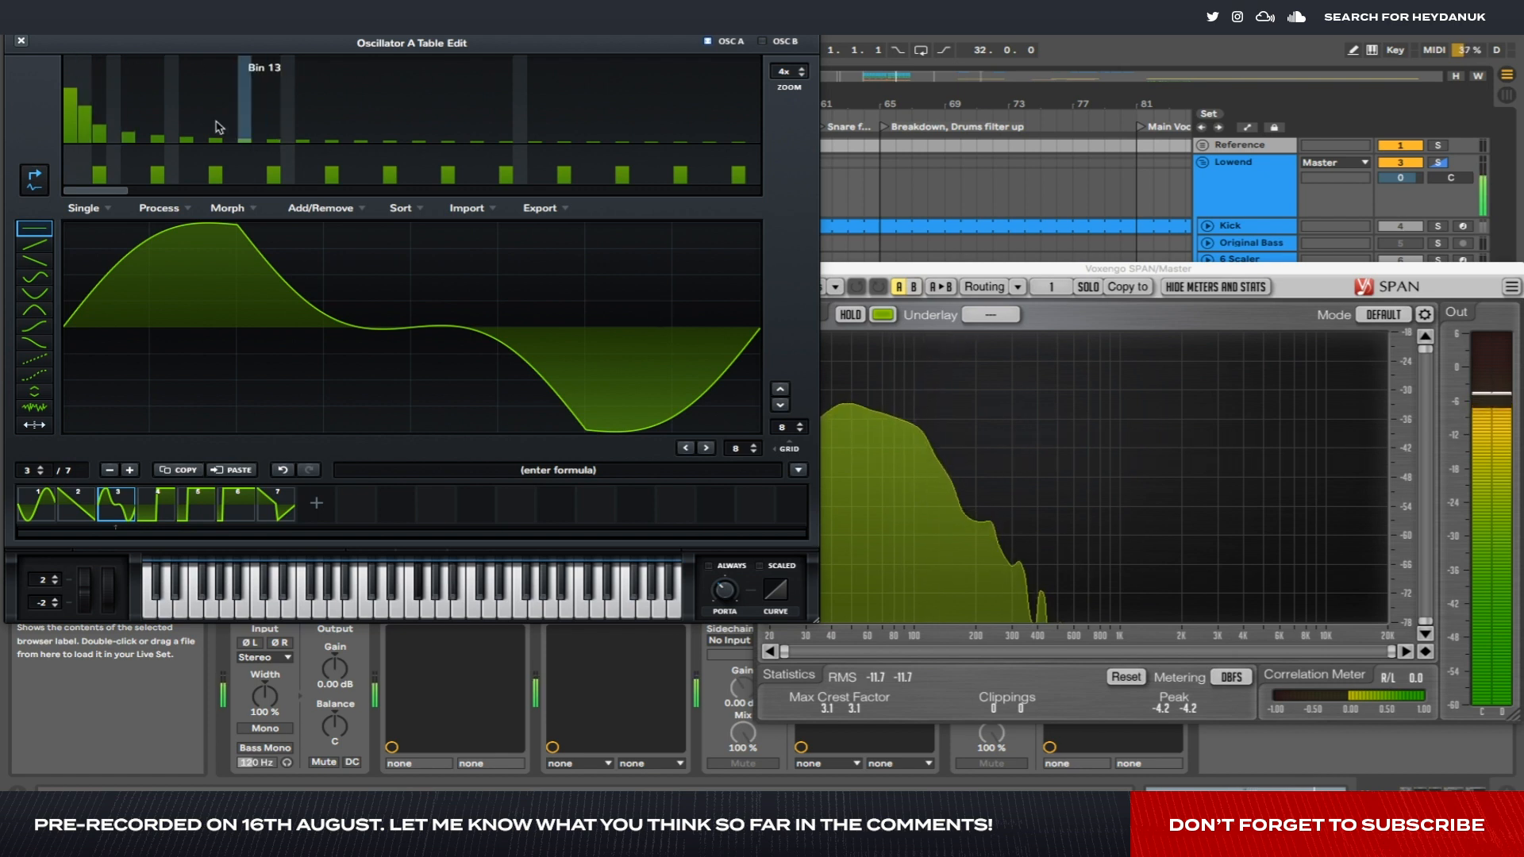
left_click_drag(89, 103, 88, 73)
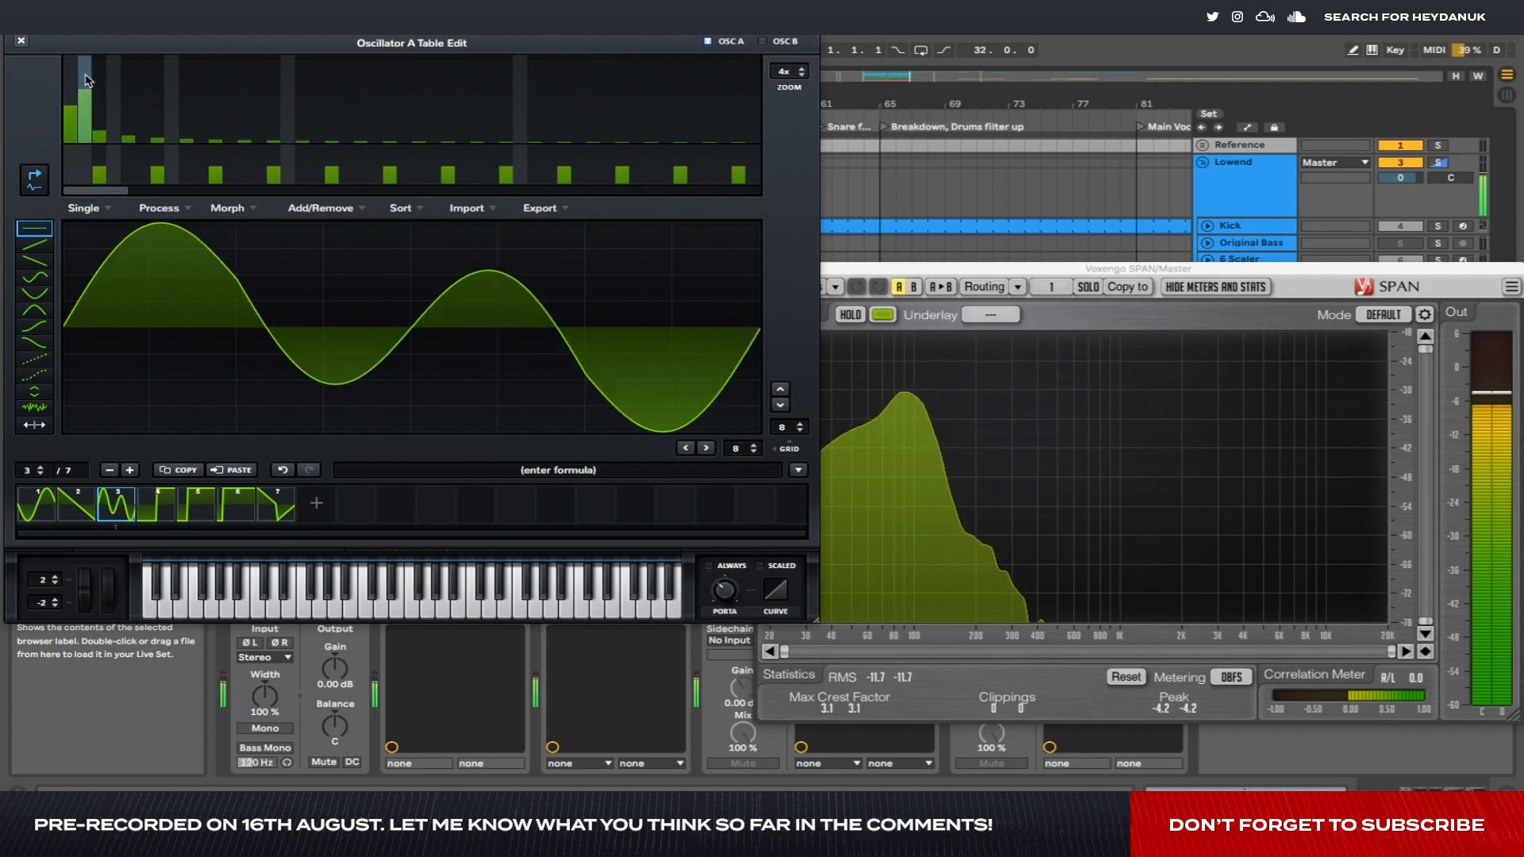
left_click_drag(88, 100, 88, 131)
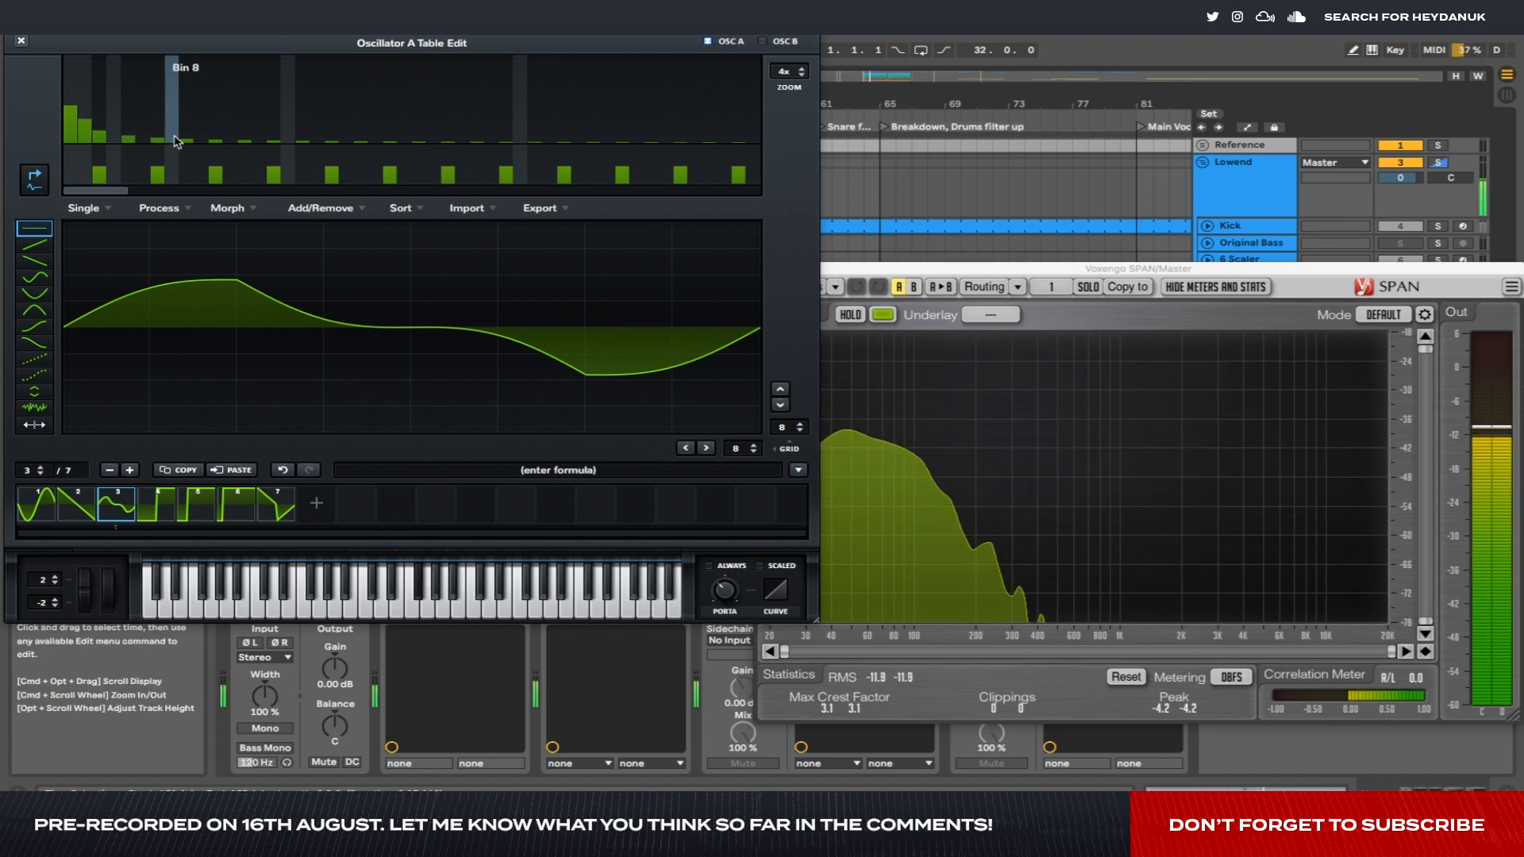
Try raising bin 8 and bin 4 in the wavetable's harmonics, and pull each one back down.
left_click(175, 132)
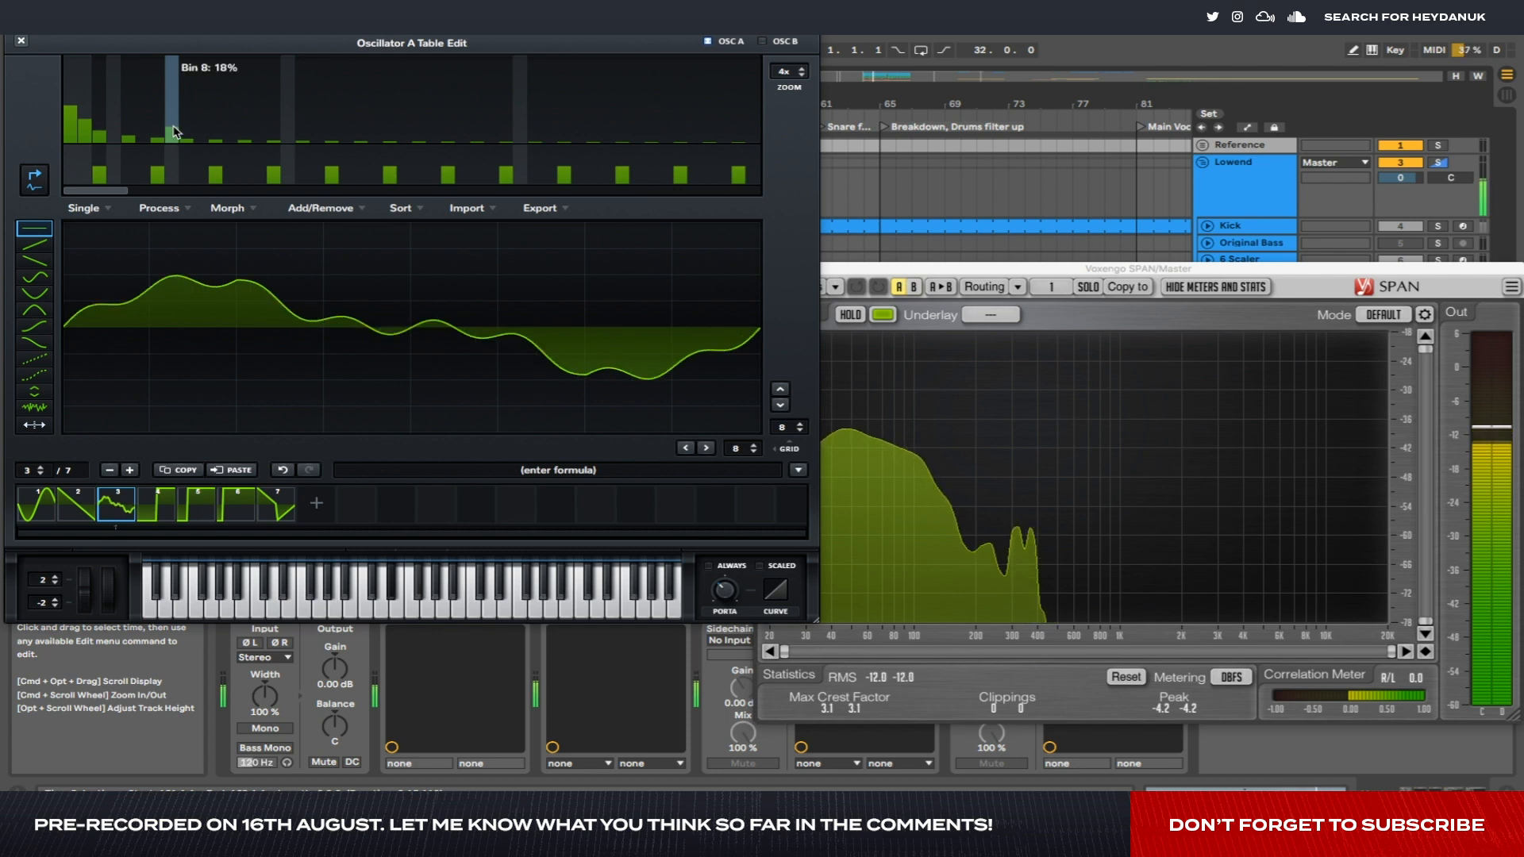
left_click_drag(176, 132, 176, 109)
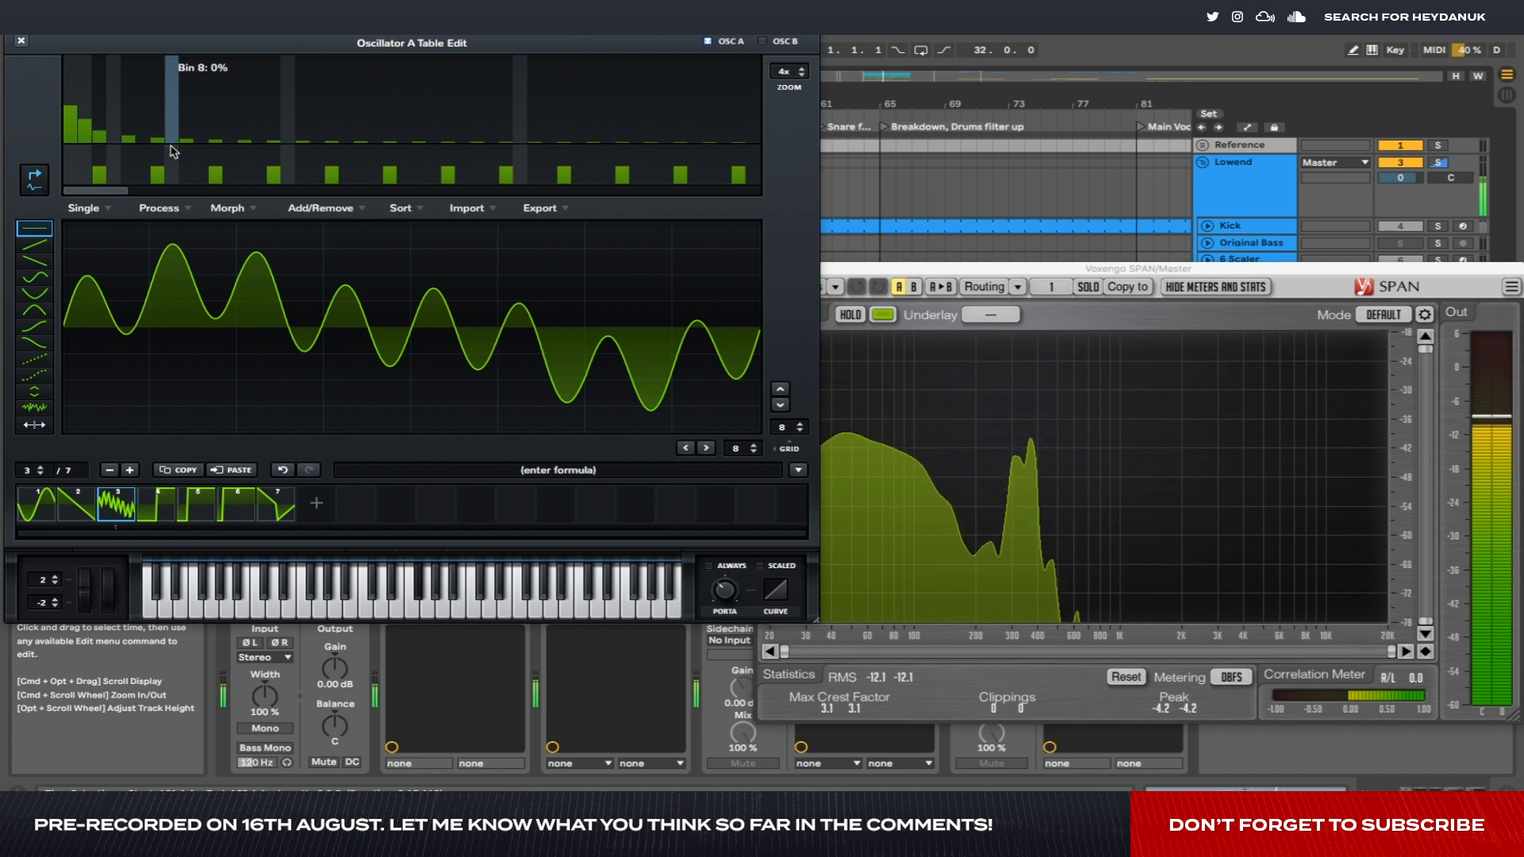
left_click_drag(171, 146, 171, 148)
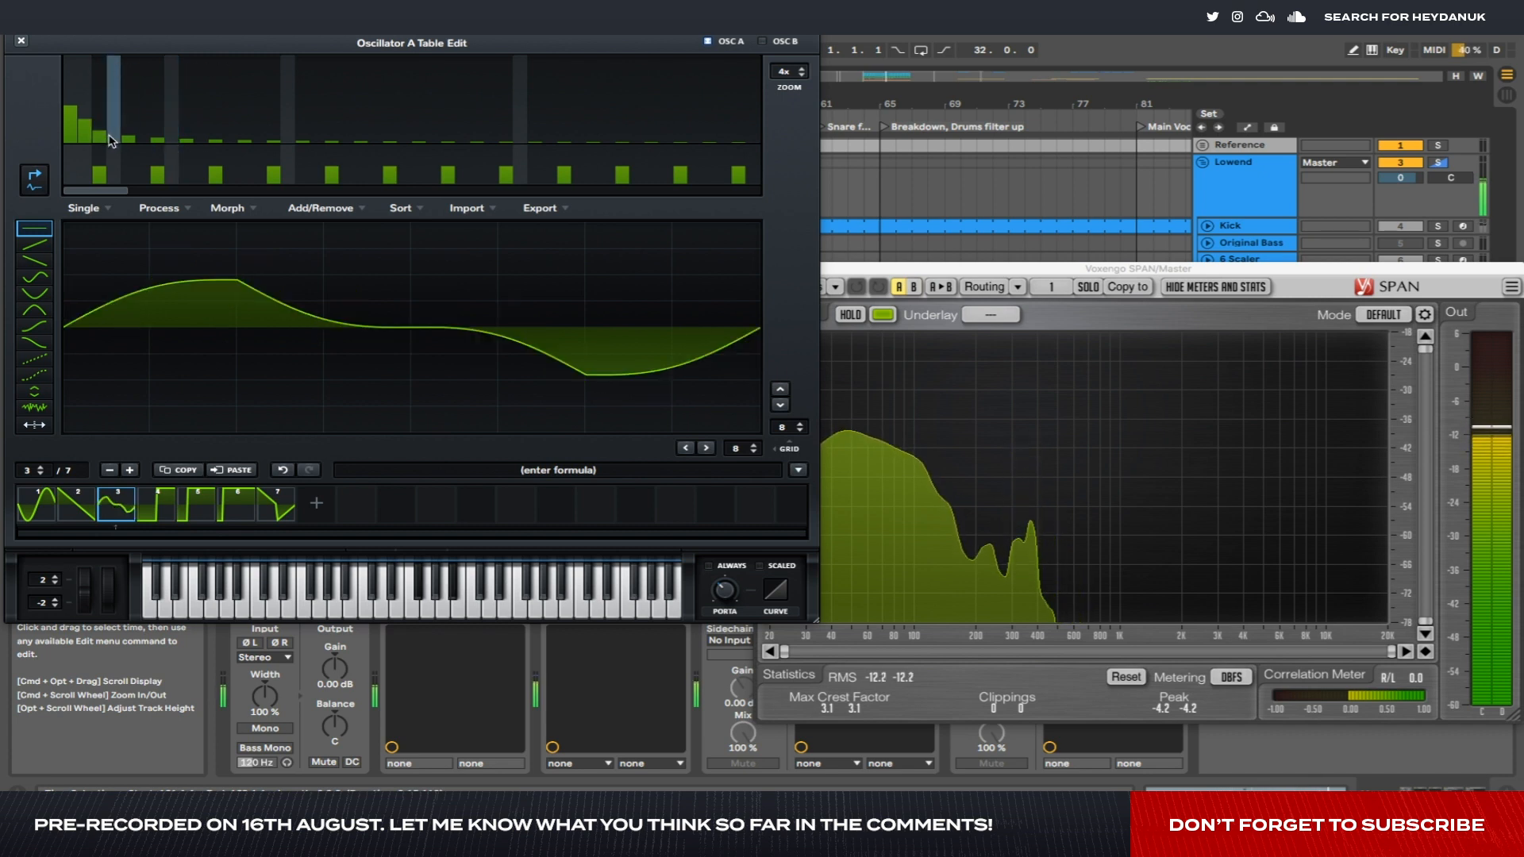
left_click(114, 131)
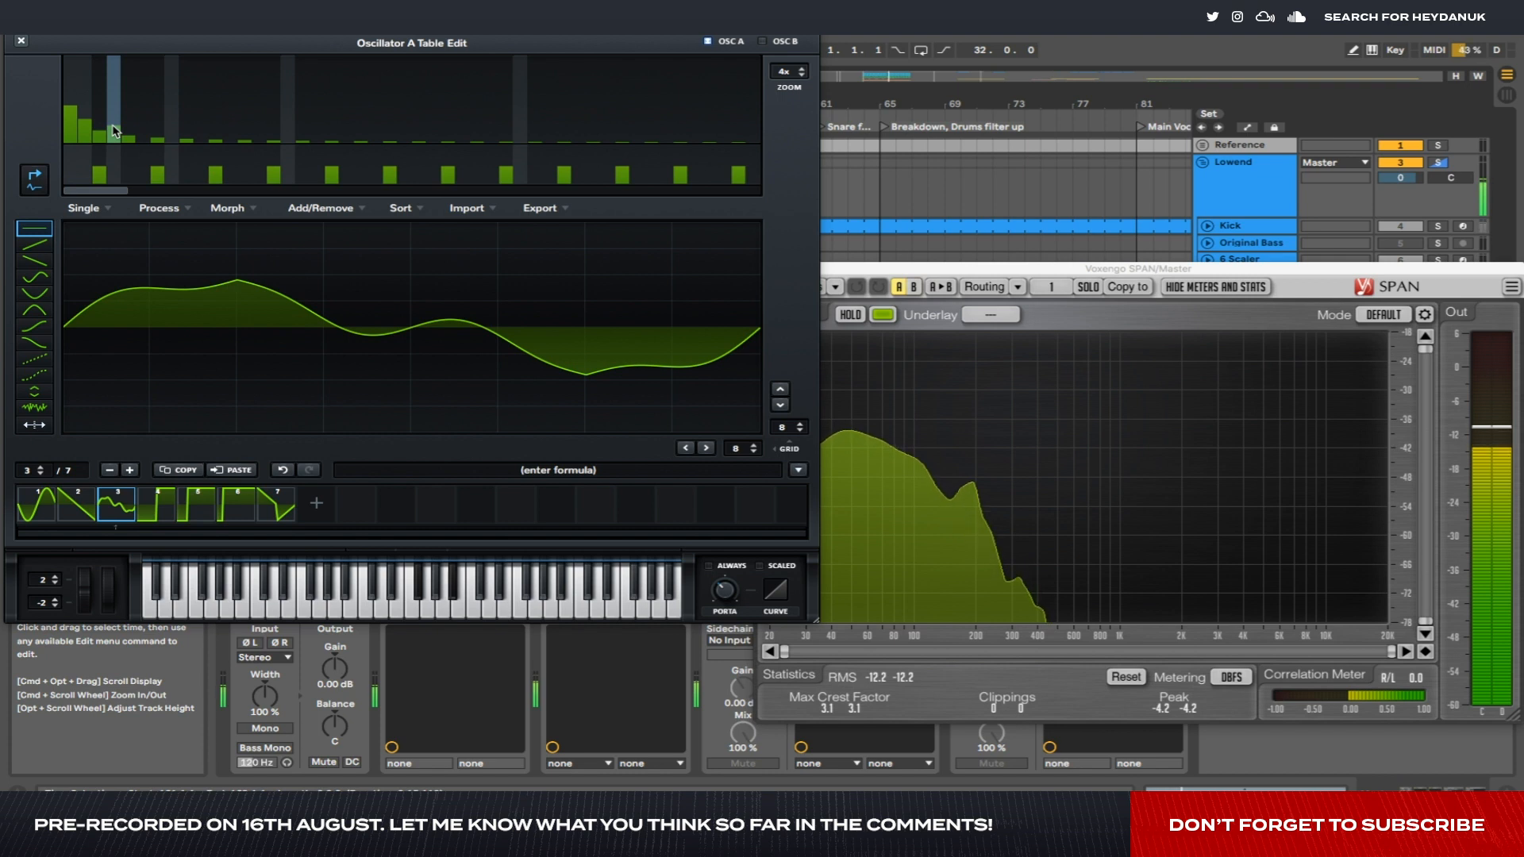
left_click_drag(116, 138, 117, 142)
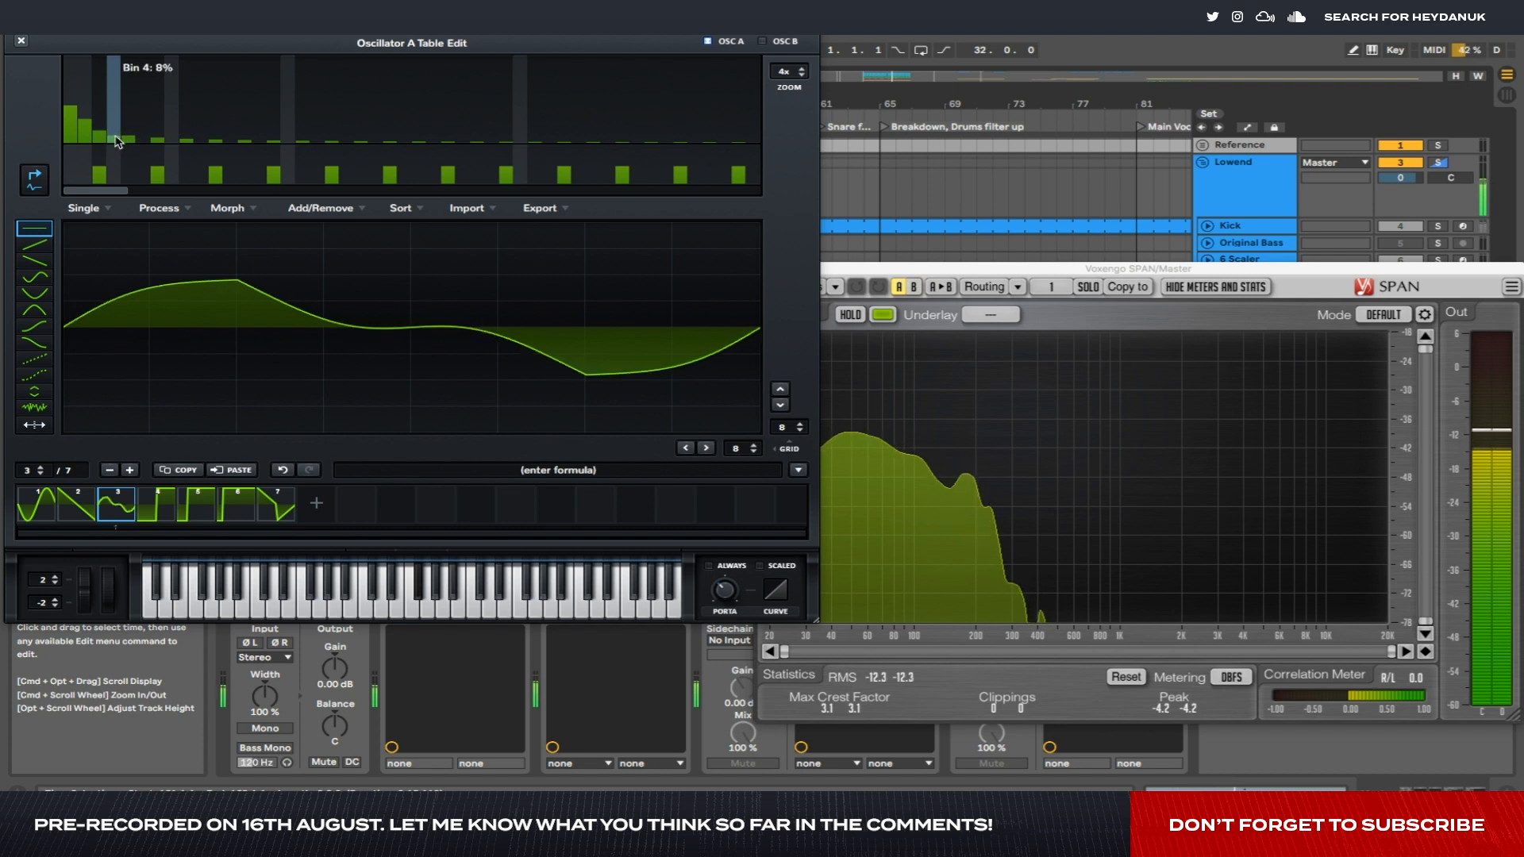
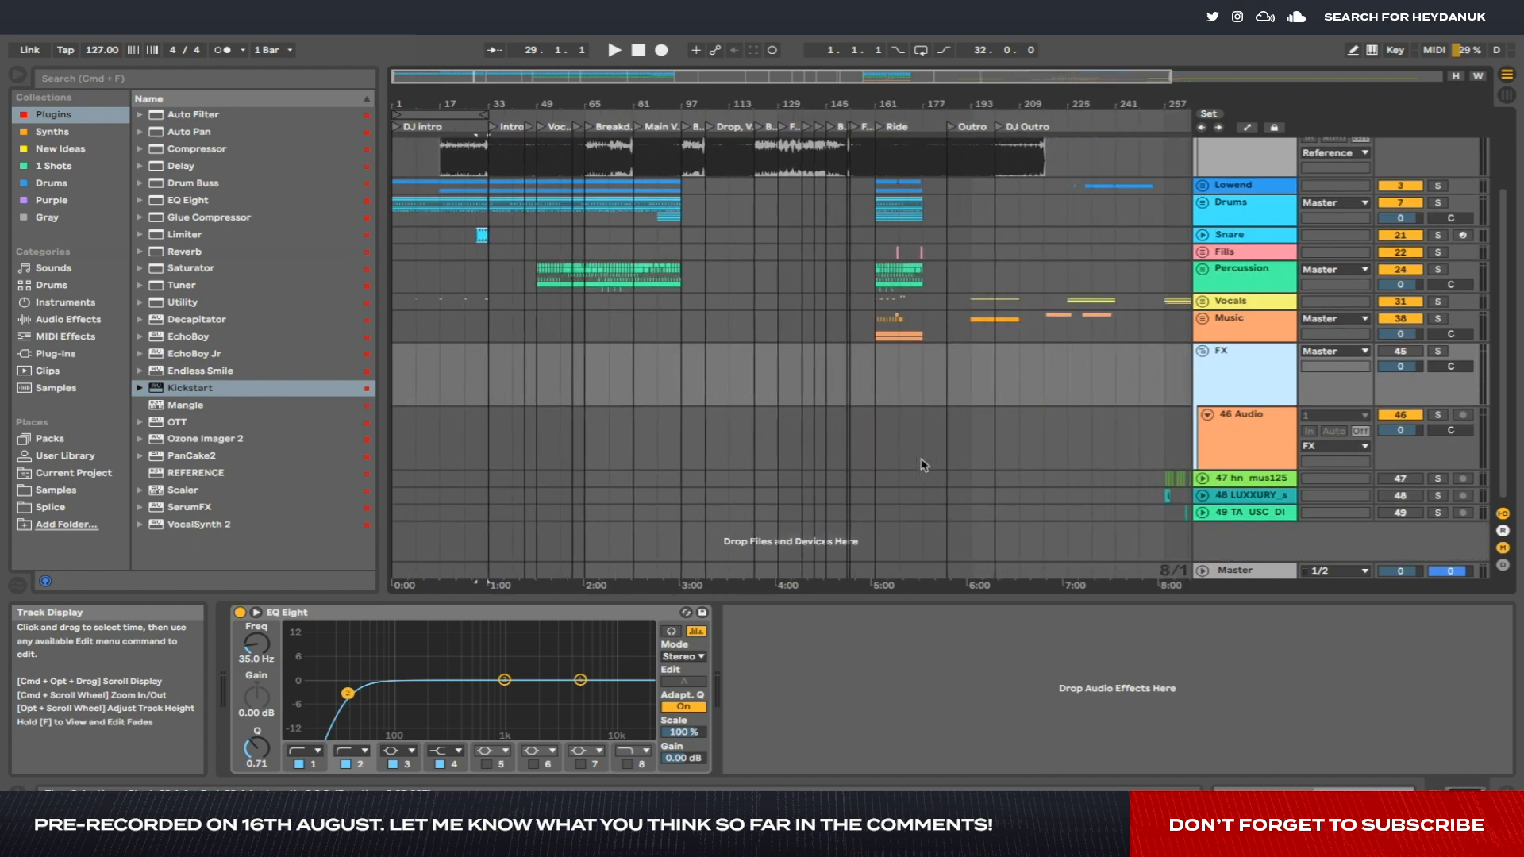
Go to the Intro transition at bar 33 and open the Samples folder in the browser.
scroll(469, 400, "up", 10)
scroll(469, 400, "left", 3)
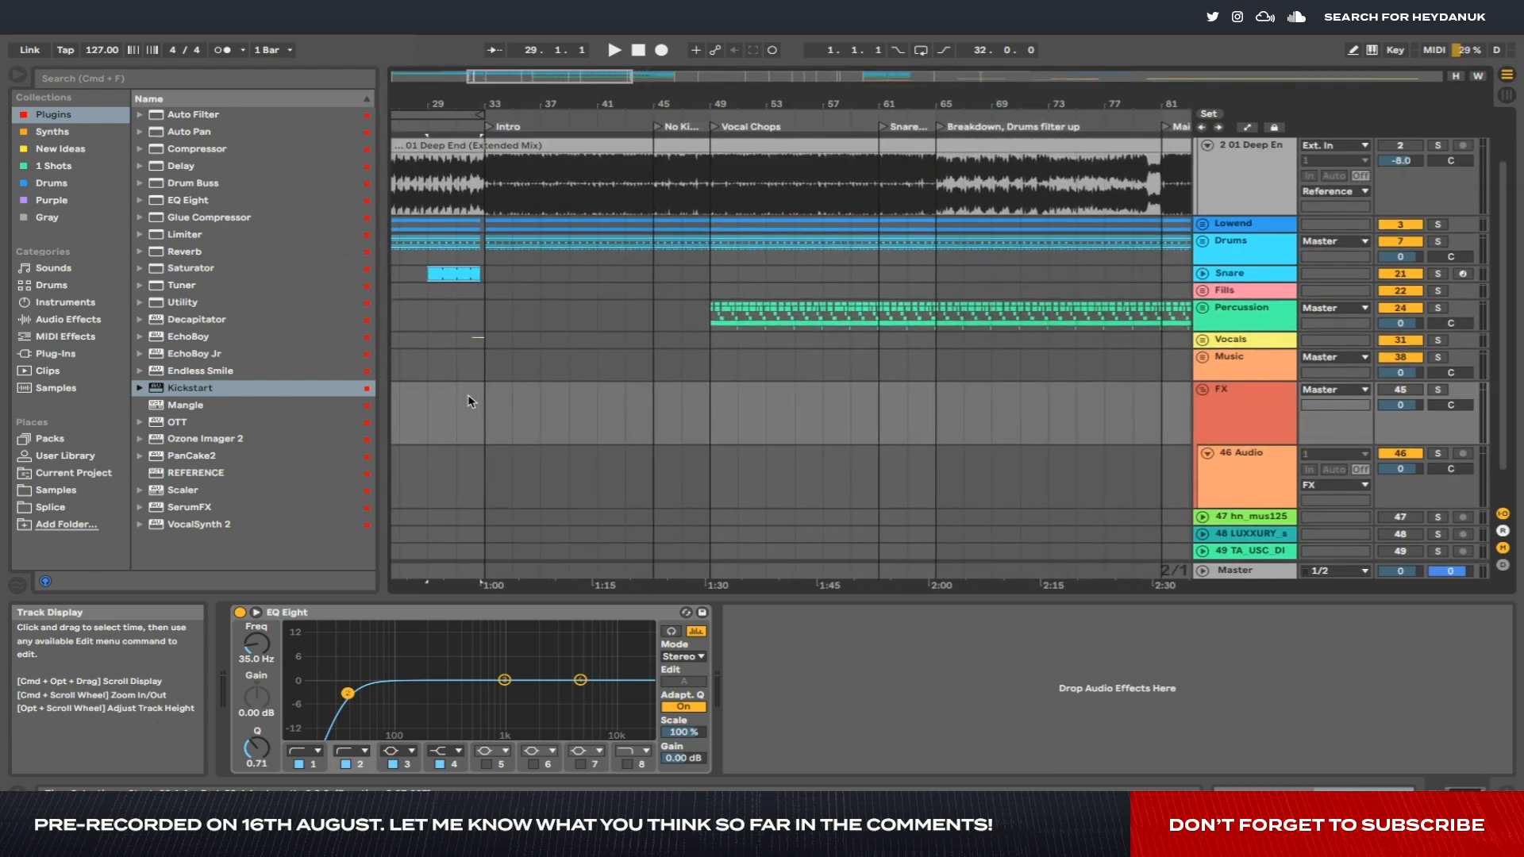
scroll(469, 400, "up", 1)
left_click(55, 489)
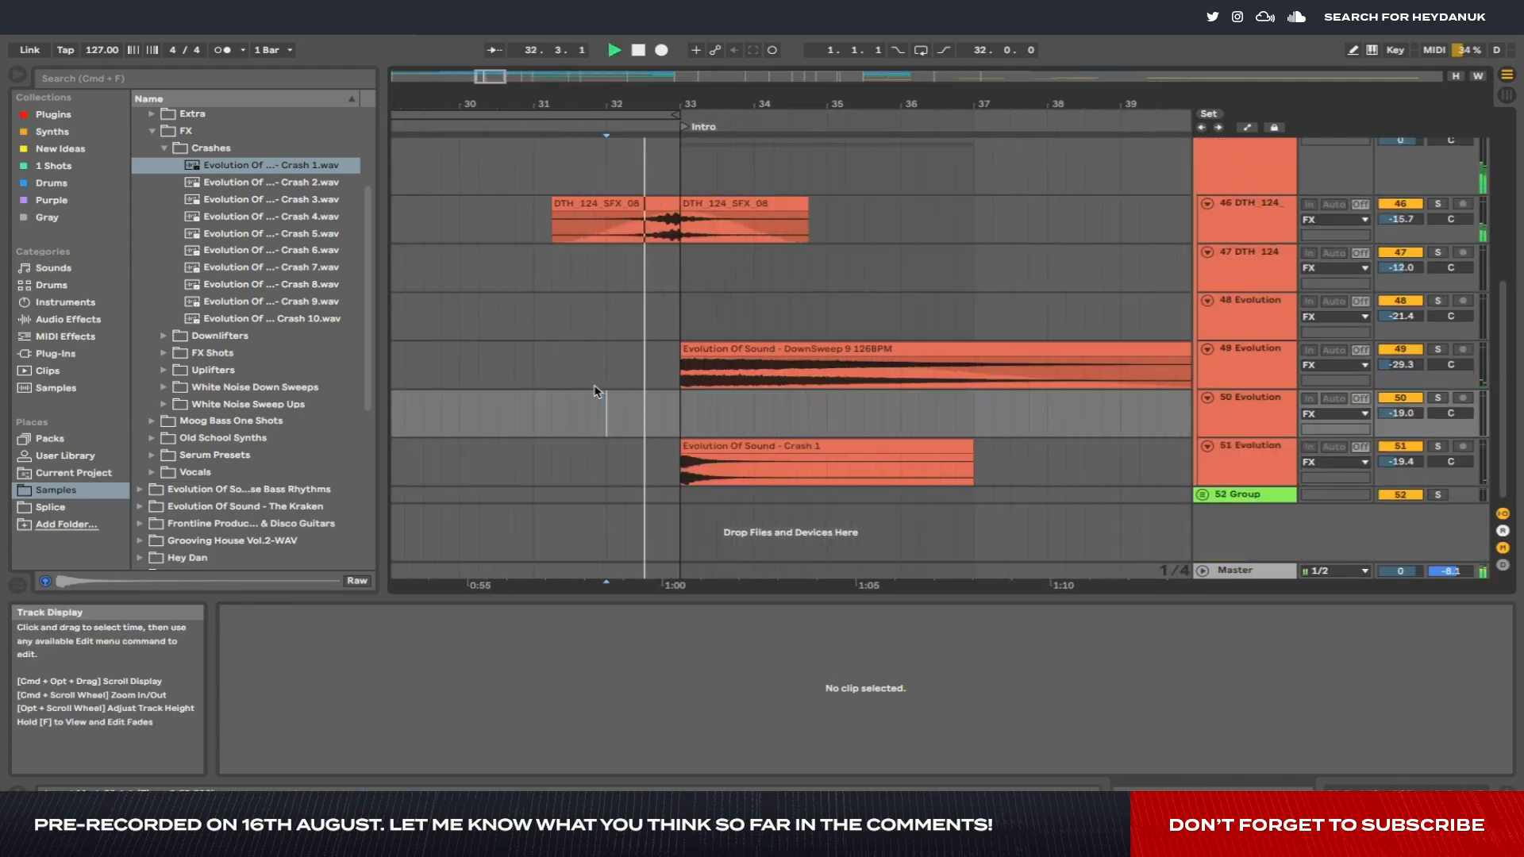
Try cutting the last beat before bar 33 out of the DTH_124_SFX_08 effect on track 46, and undo the deletion.
scroll(595, 391, "up", 2)
left_click_drag(698, 265, 681, 233)
left_click(649, 265)
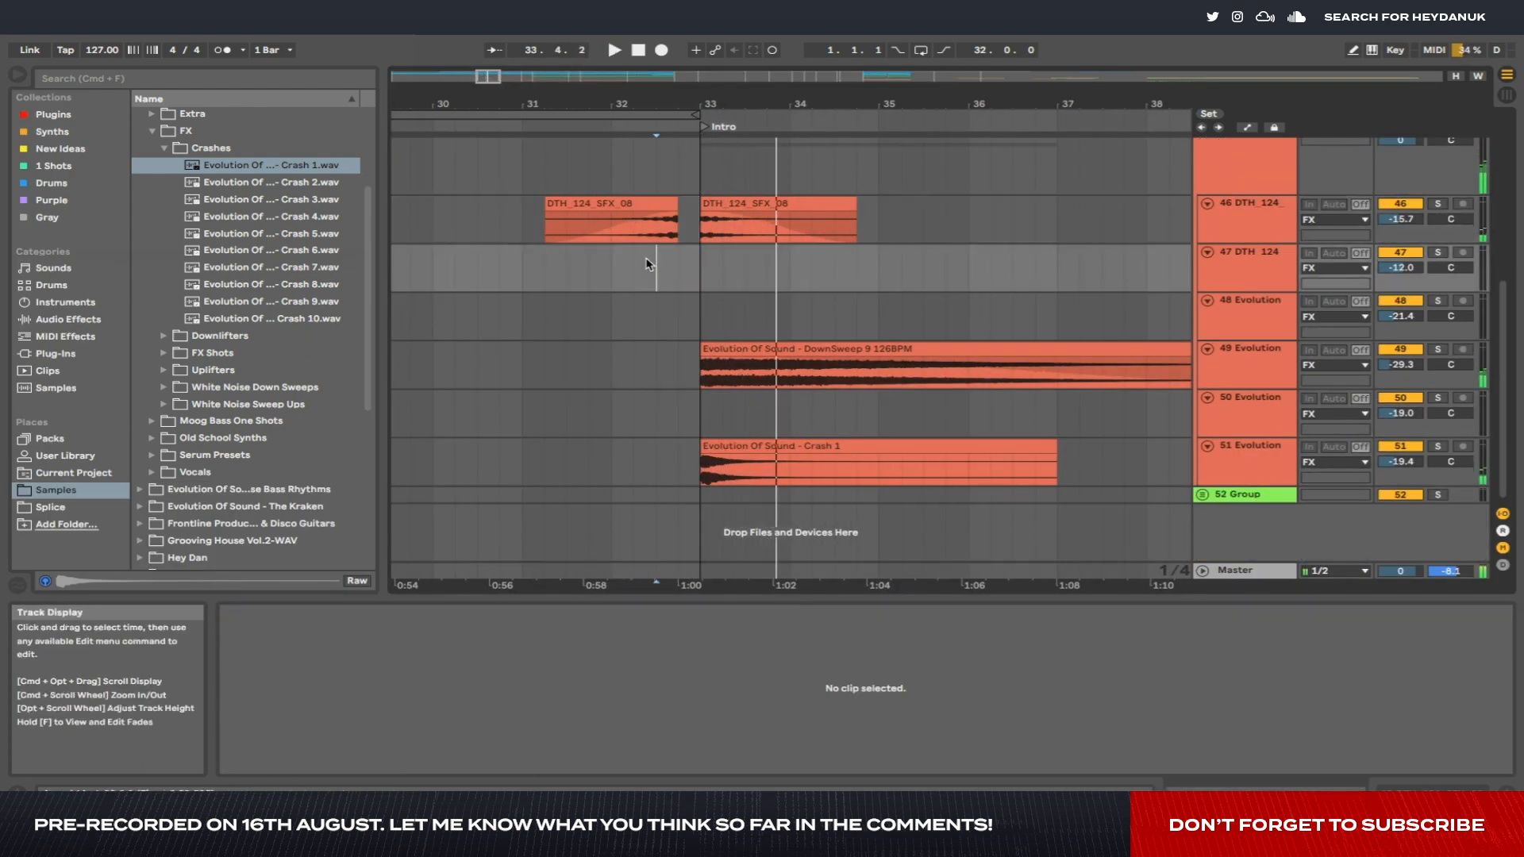
key("super+z")
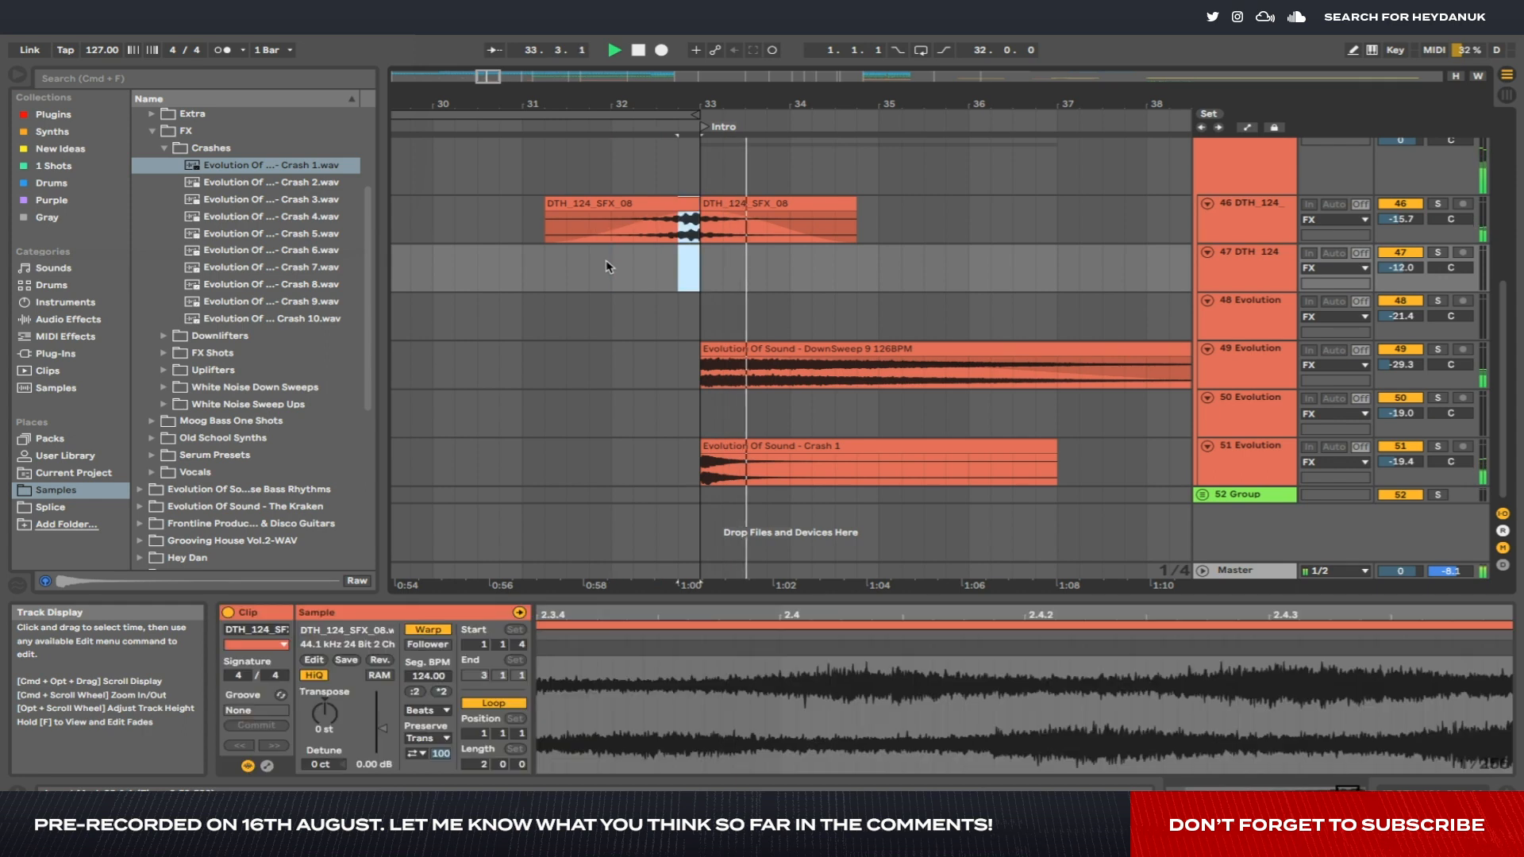
Play from the Crash 1 clip at bar 33, mute track 49 and lower crash track 51 to -23.6 dB.
key("space")
key("space")
left_click(751, 444)
key("space")
key("space")
left_click(1418, 350)
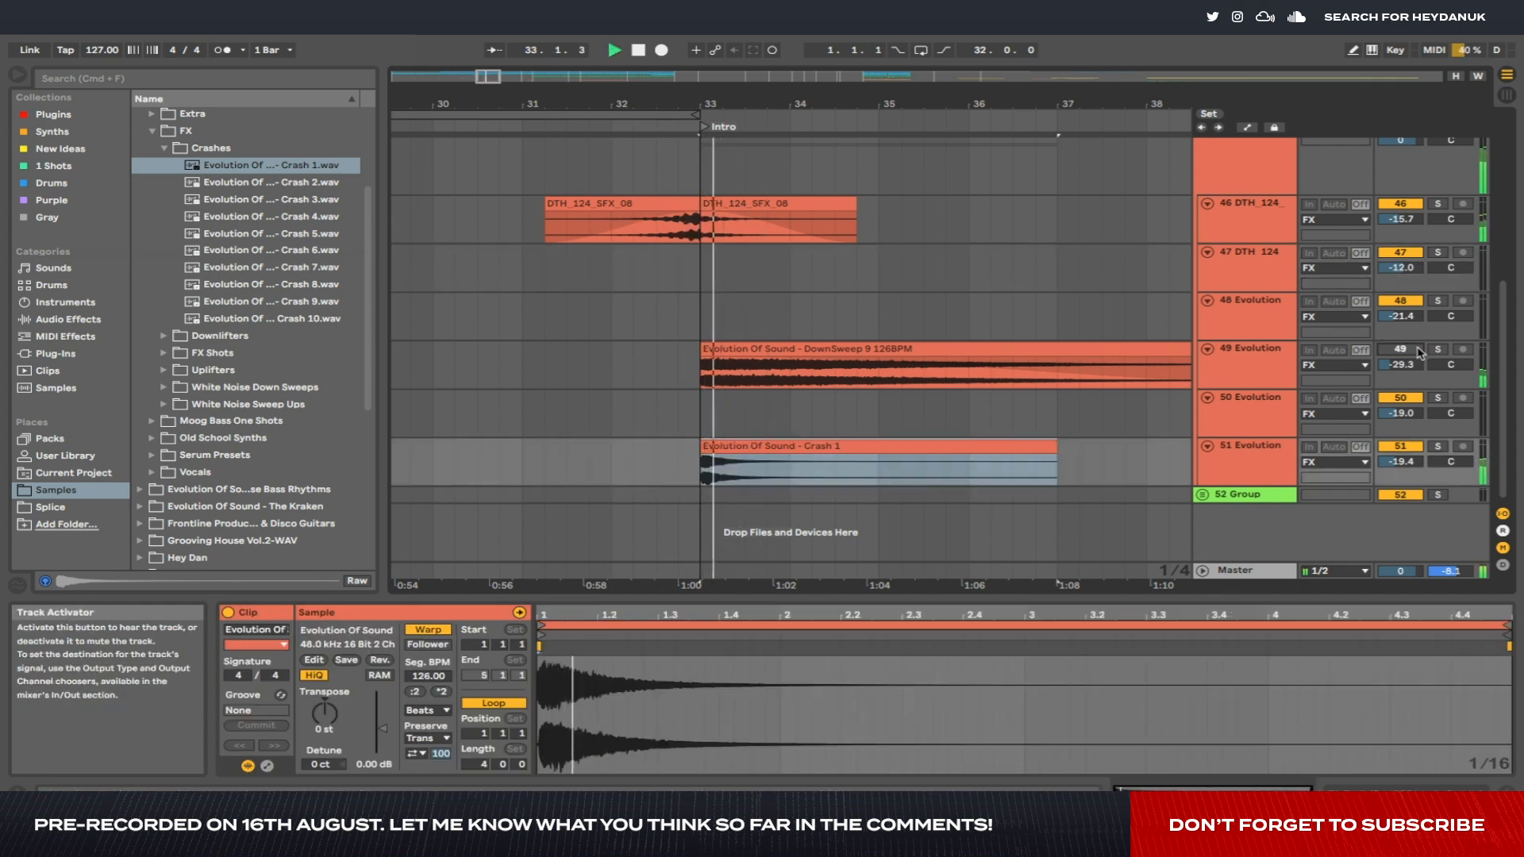
left_click_drag(1401, 462, 1401, 480)
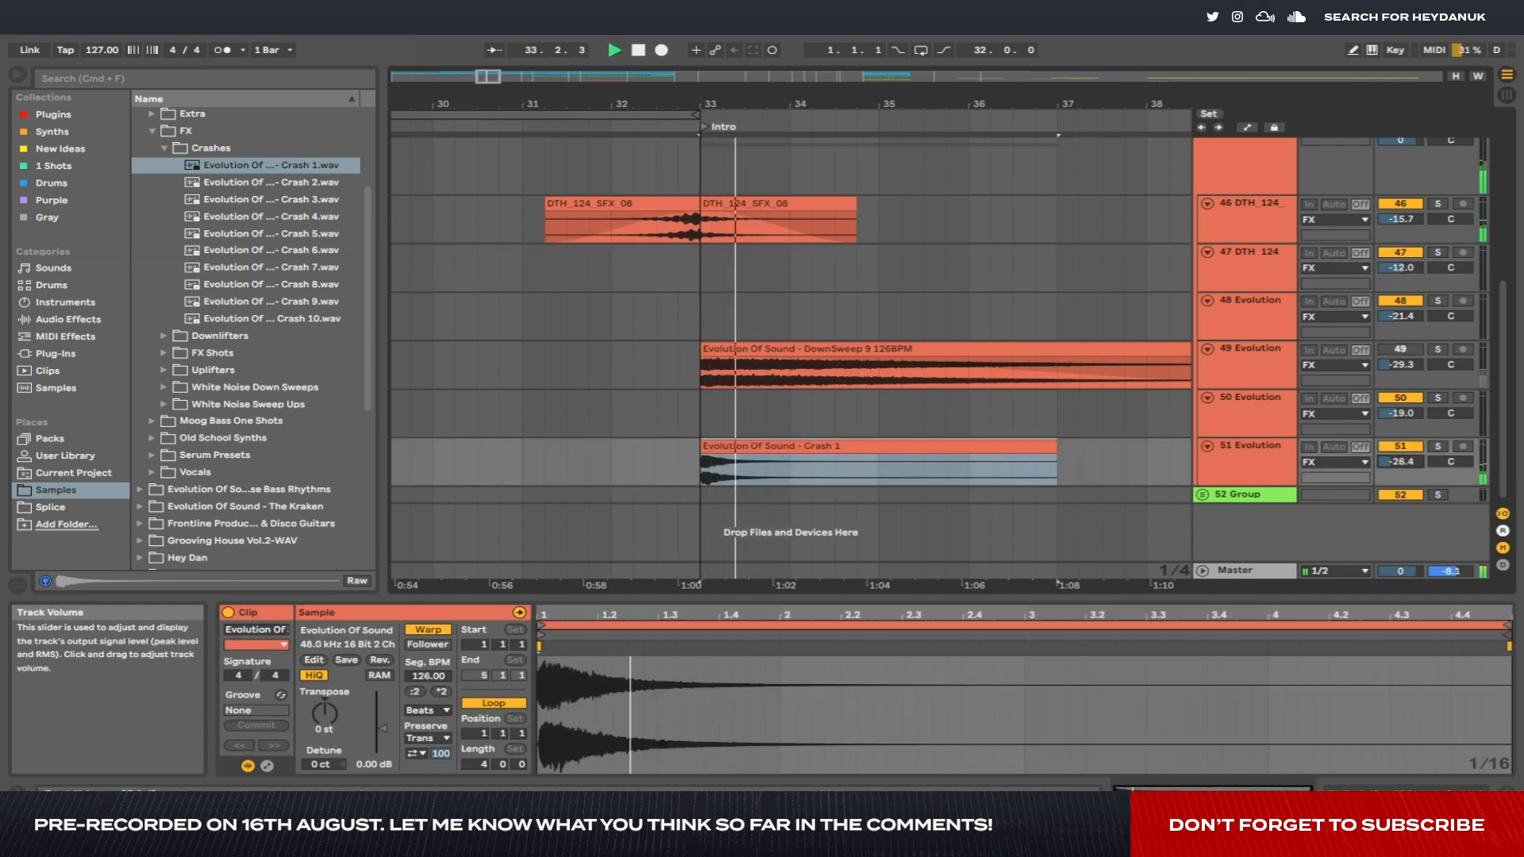
Play the transition from just before bar 31, unmute track 49 and lower its DownSweep 9 effect to -35.0 dB.
left_click(521, 263)
key("space")
key("space")
left_click(1401, 349)
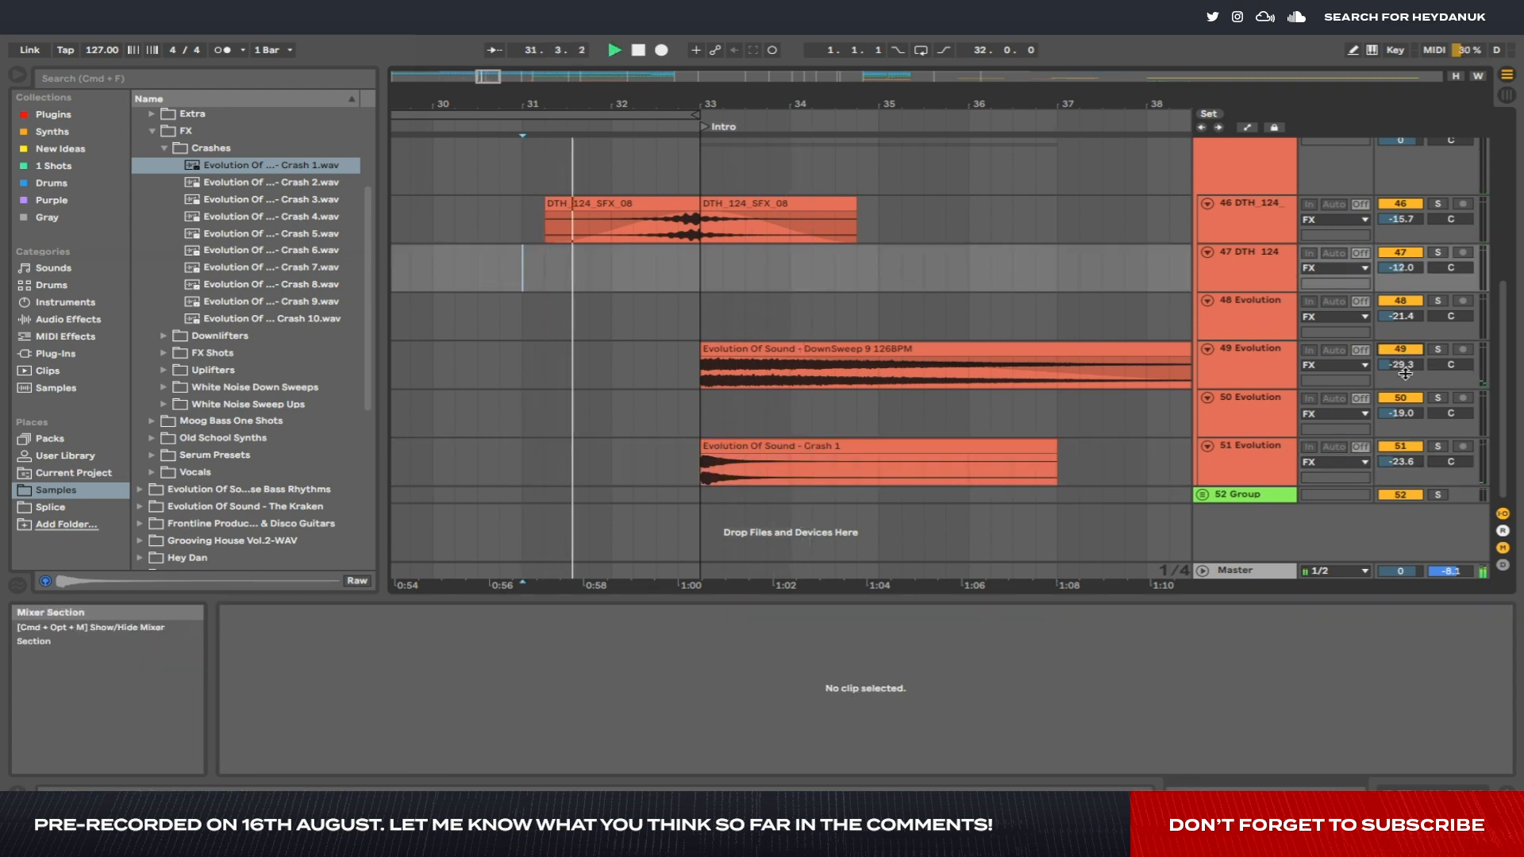
left_click(1402, 365)
left_click(794, 349)
scroll(794, 353, "down", 3)
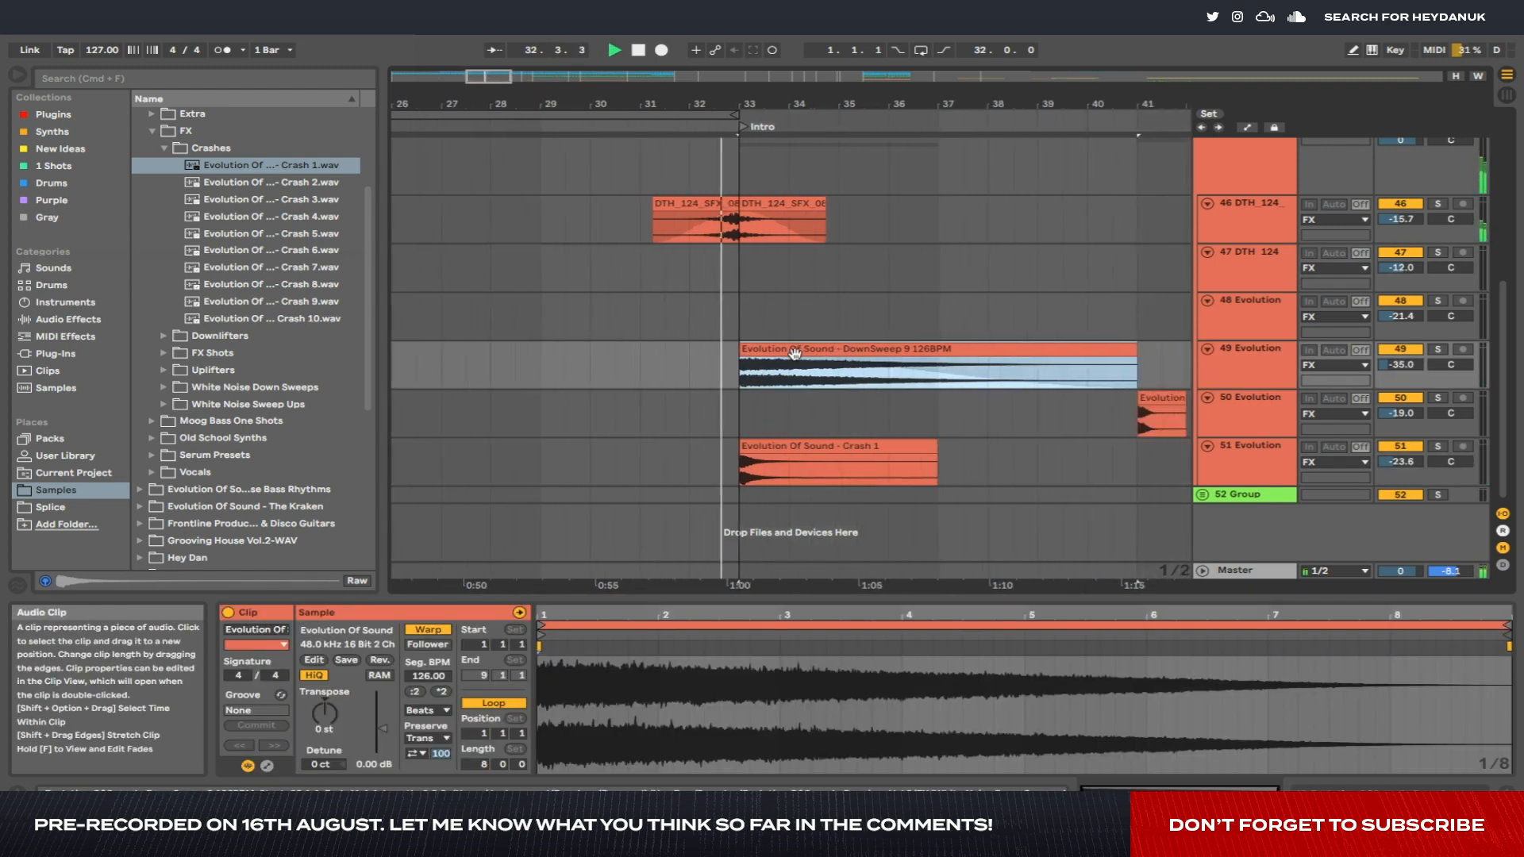
left_click(897, 374)
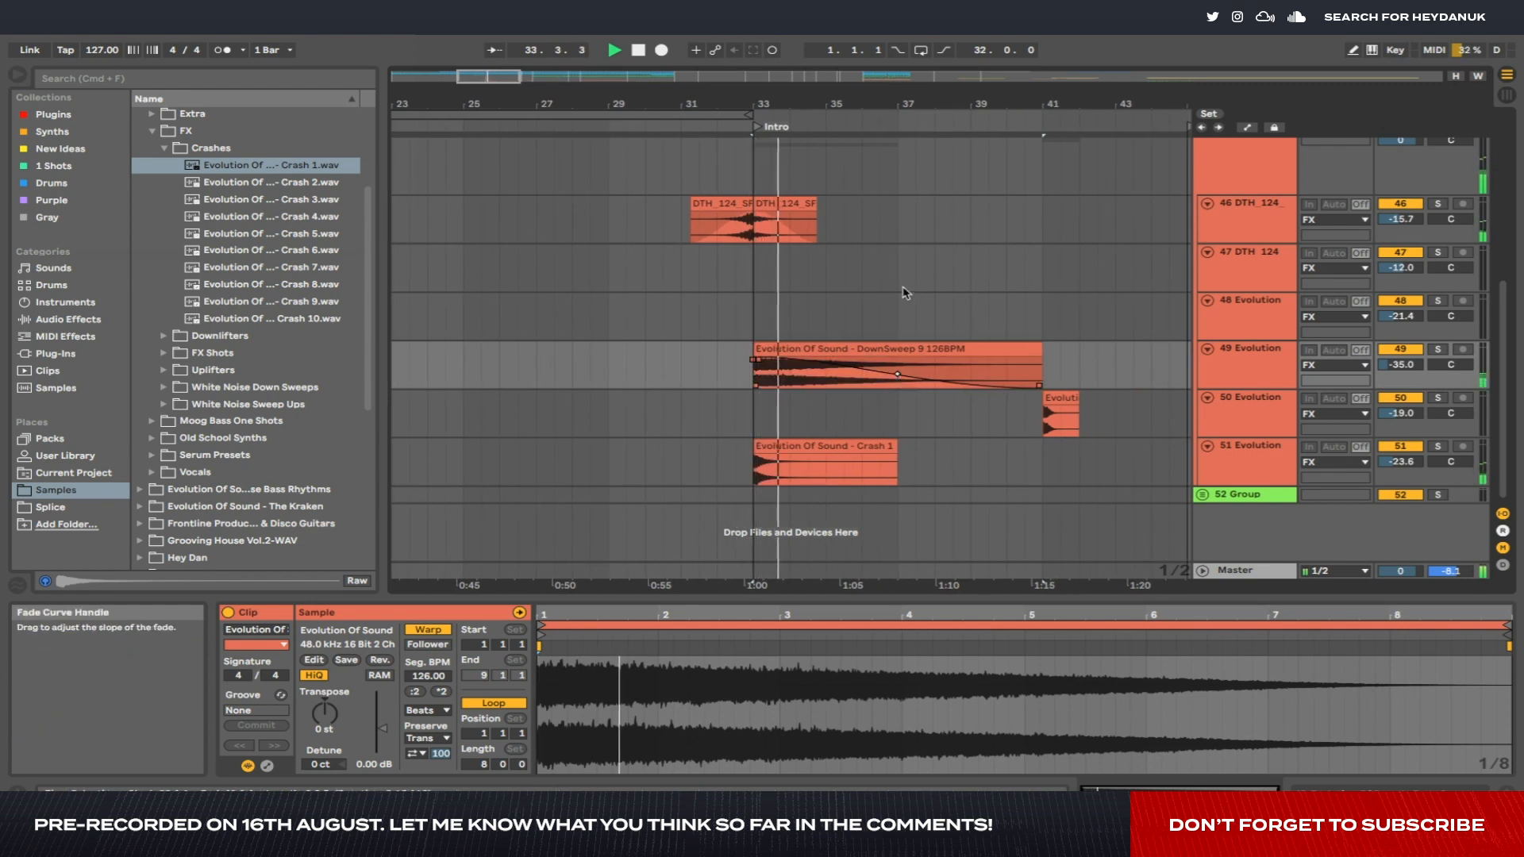
scroll(996, 346, "down", 5)
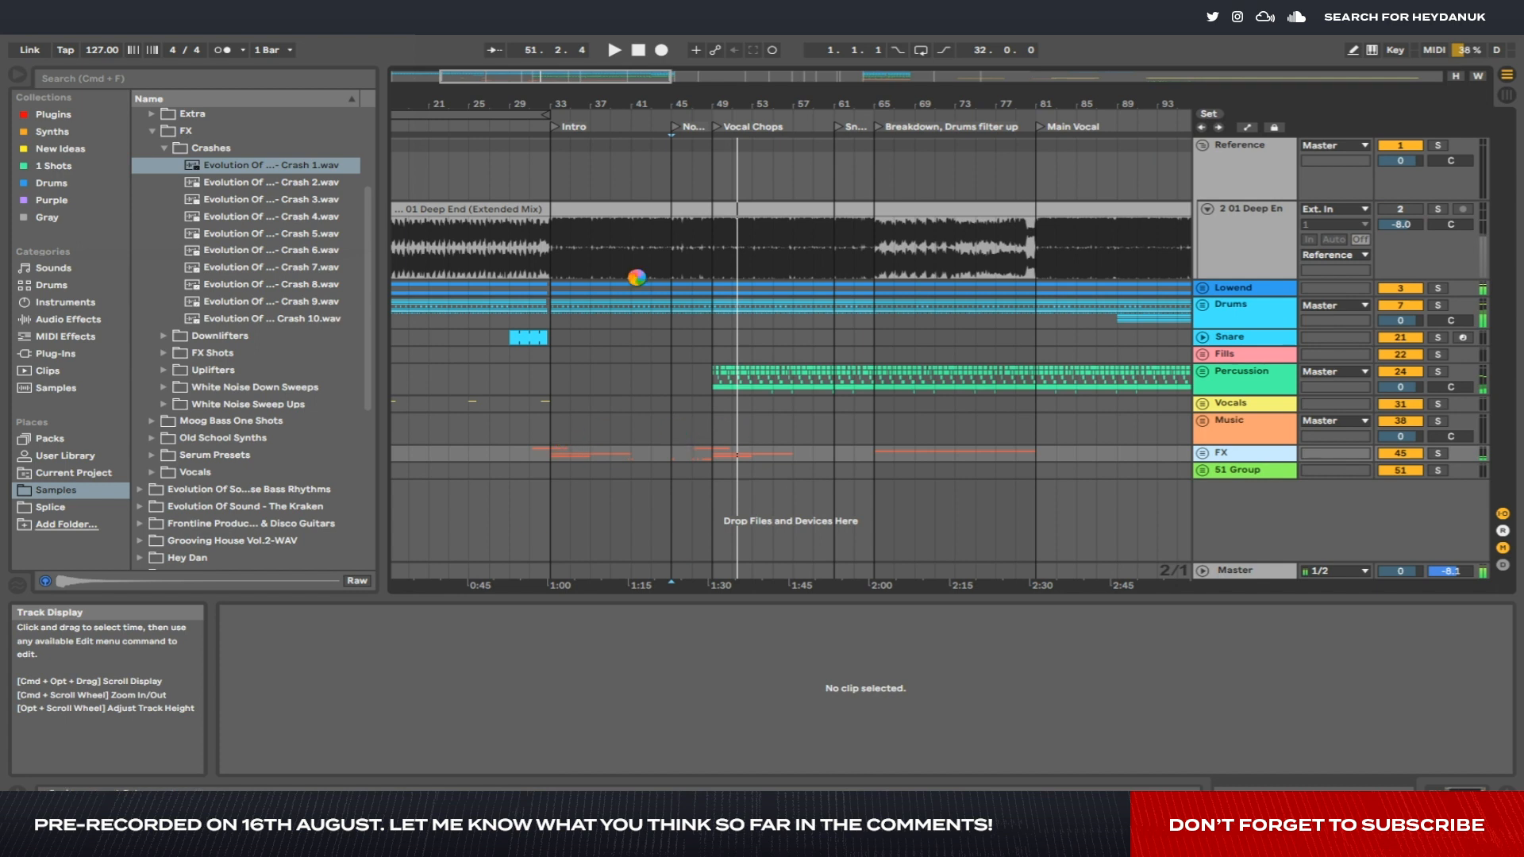
Select bars 1 to 33 of the Vocals group, expand it and examine the CH25-26 chops on track 34.
scroll(533, 345, "left", 10)
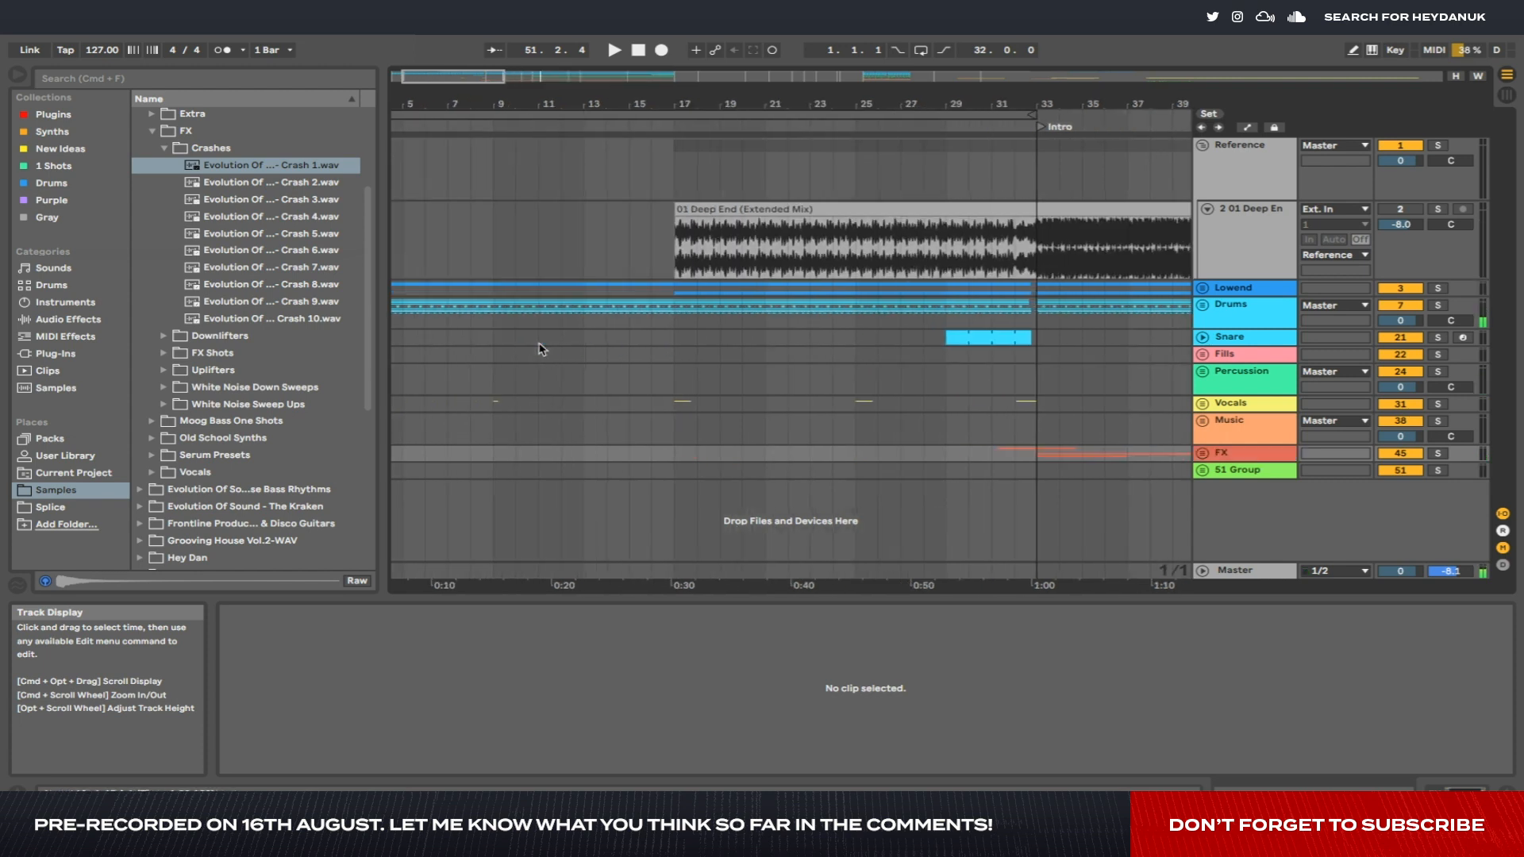
left_click_drag(705, 406, 339, 400)
left_click(1203, 404)
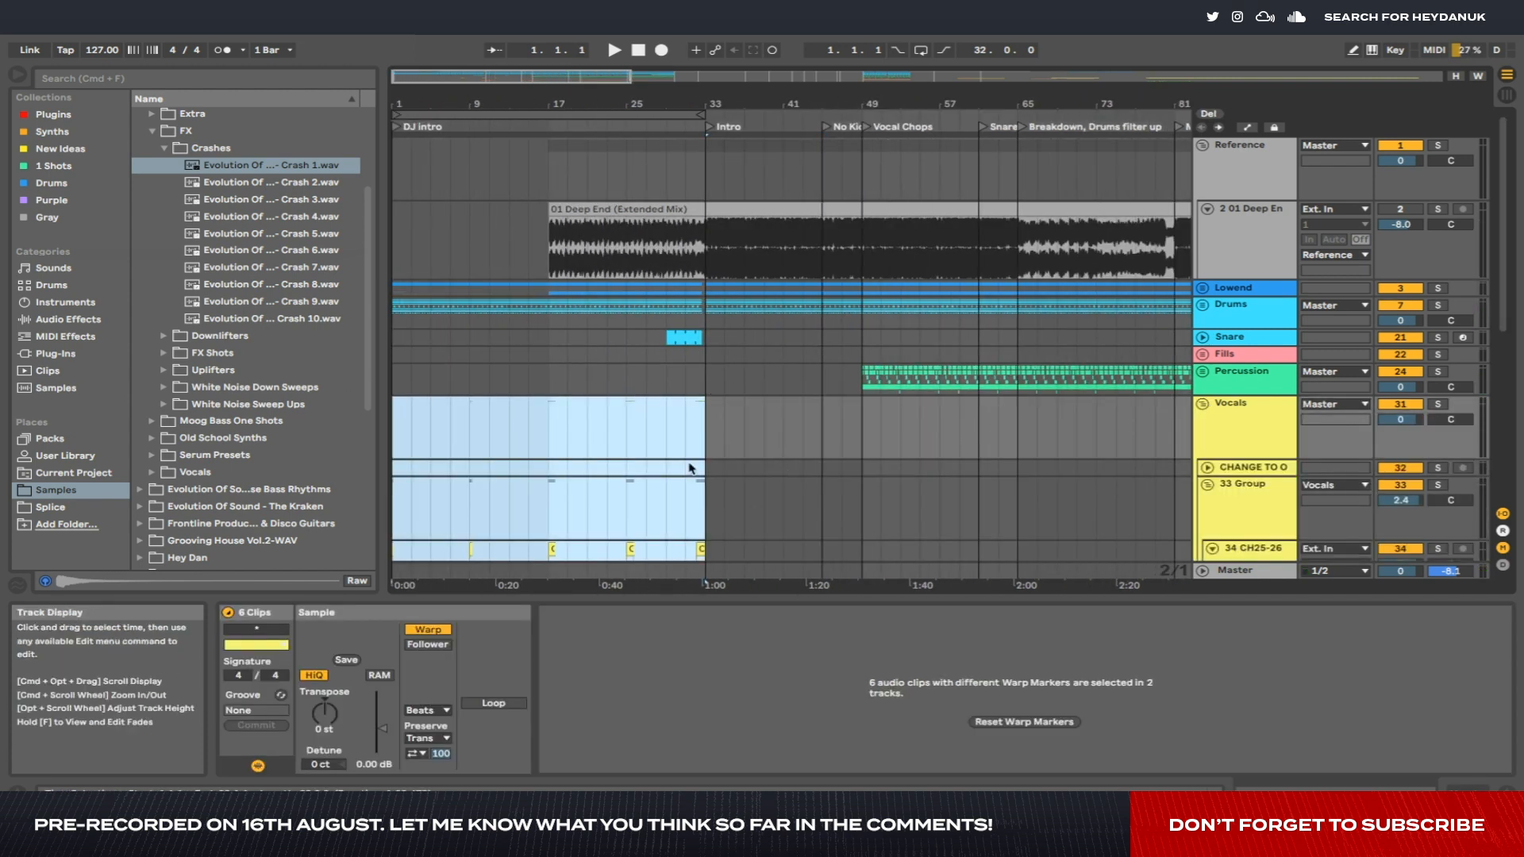
scroll(675, 477, "down", 4)
scroll(657, 480, "up", 5)
left_click(657, 479)
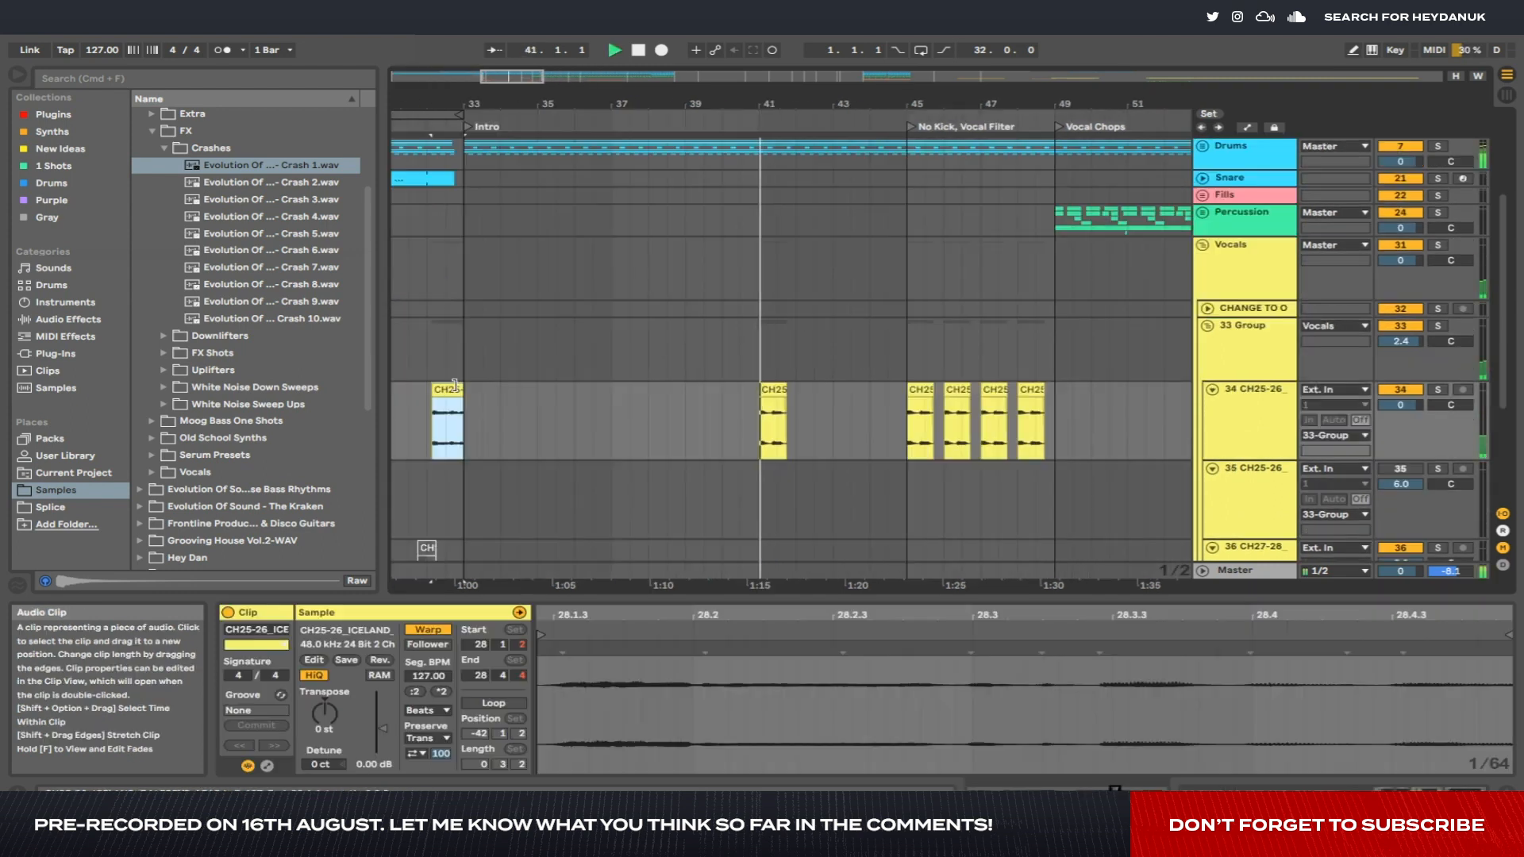
Paste the CH25-26 vocal clip at bar 49 on track 34 and trim it to a half-bar chop starting there.
left_click(1066, 435)
key("super+v")
mouse_move(1082, 391)
left_mouse_down()
mouse_move(1109, 391)
mouse_move(1059, 421)
left_mouse_up()
left_click(1091, 423)
key("Delete")
left_click(1099, 392)
key("super+x")
left_click(1062, 416)
key("super+v")
left_click(1098, 421)
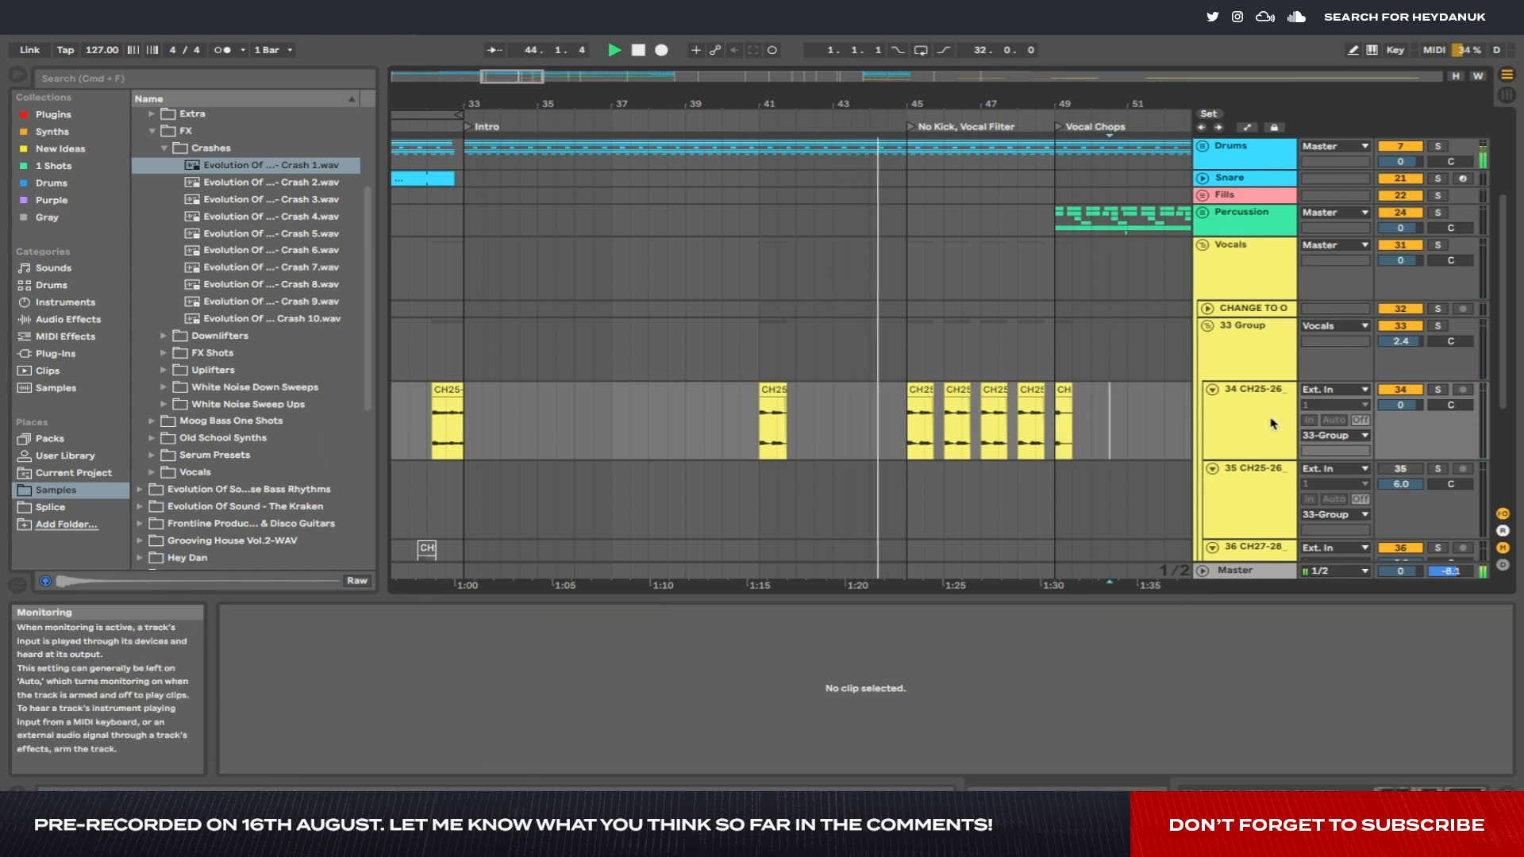
Find Auto Filter in the Plugins collection by searching "filter" and add it after EQ Eight on track 34.
left_click(893, 426)
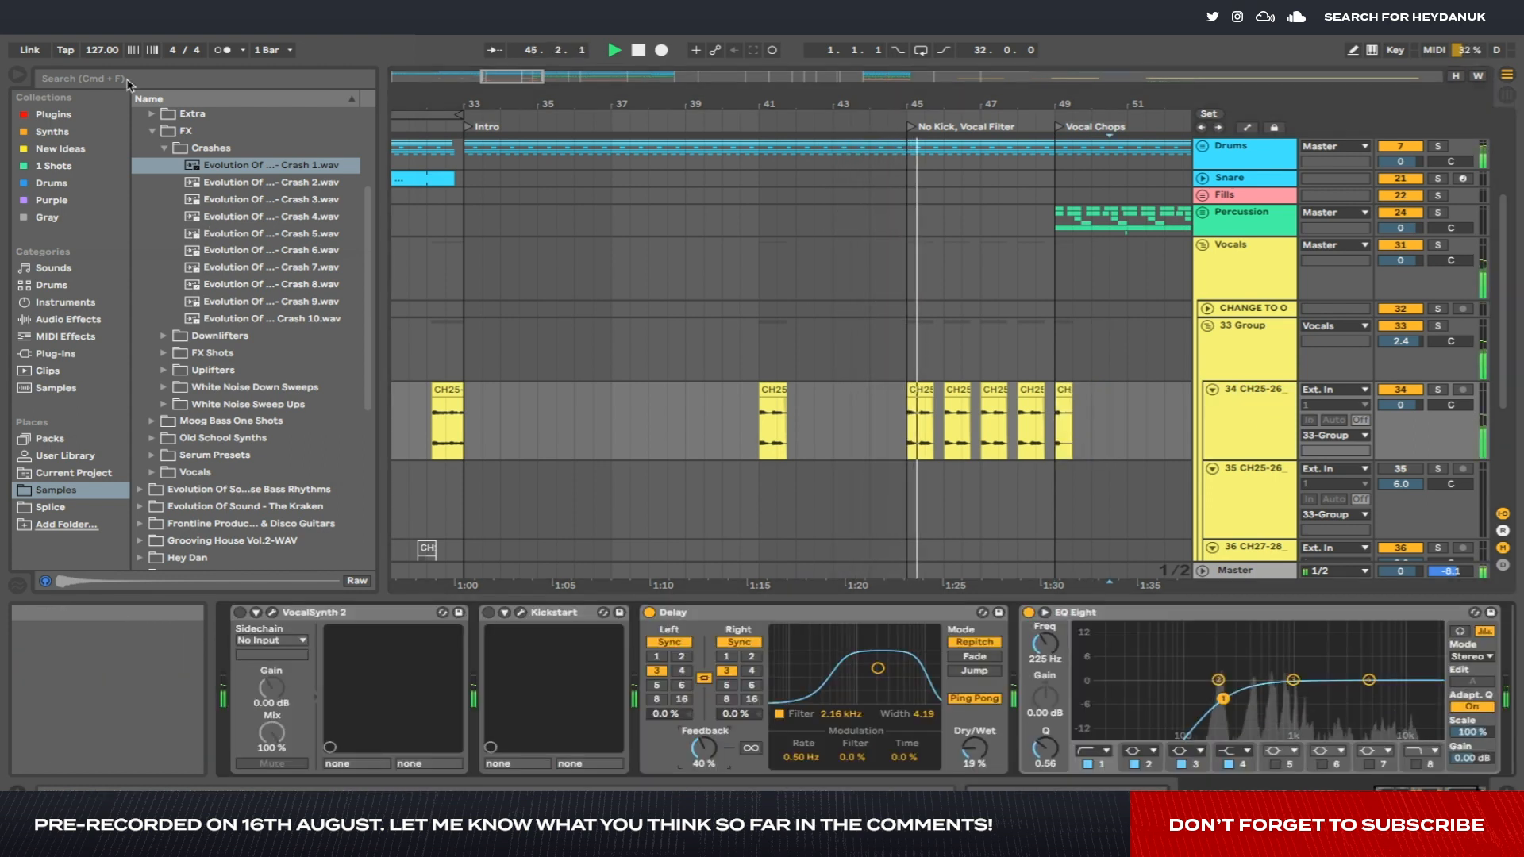
left_click(152, 132)
left_click(53, 115)
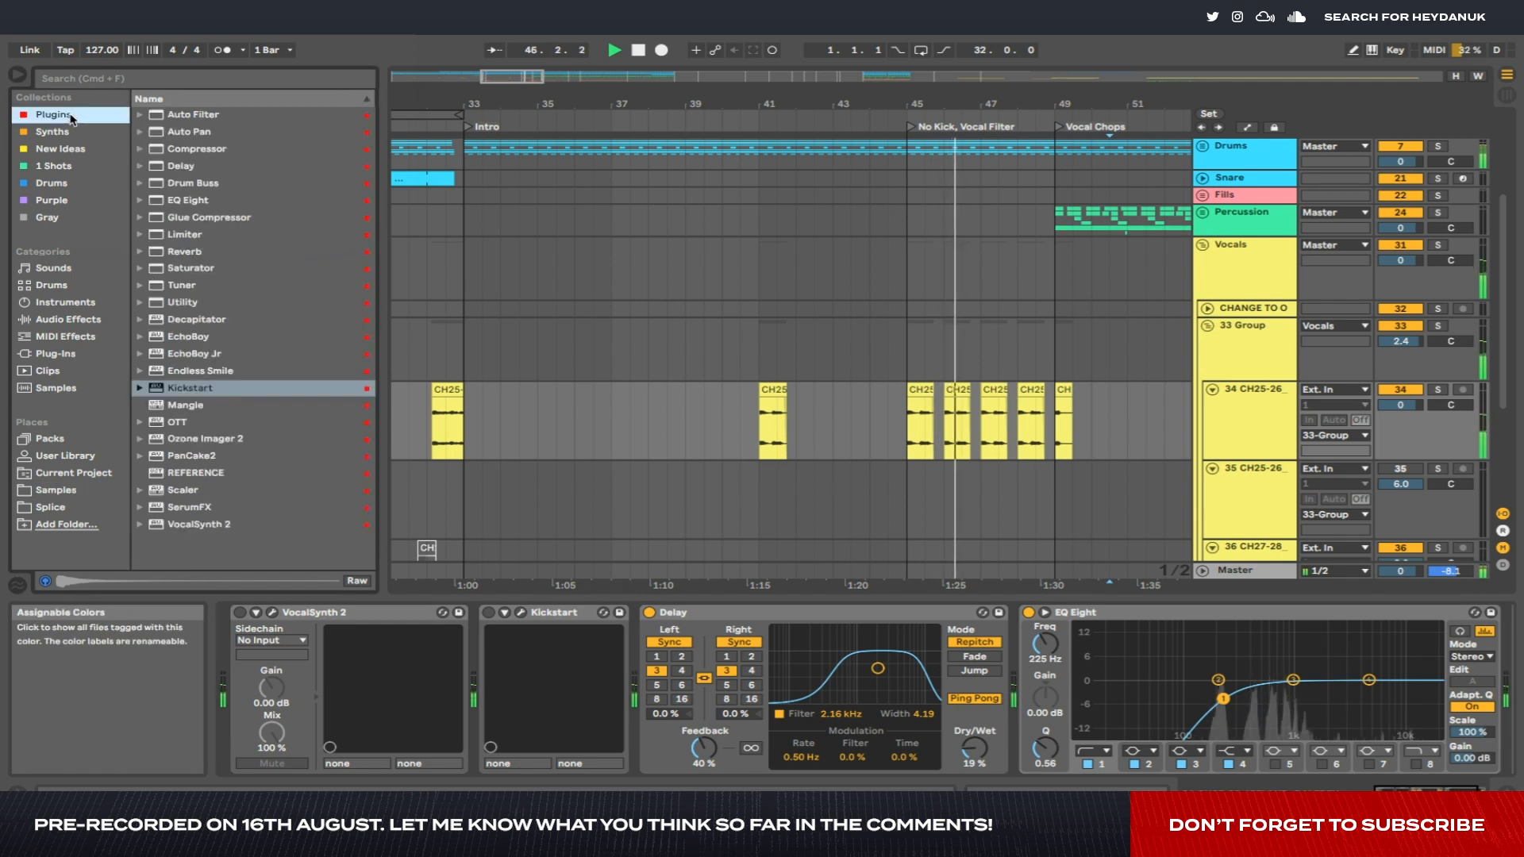
left_click(160, 84)
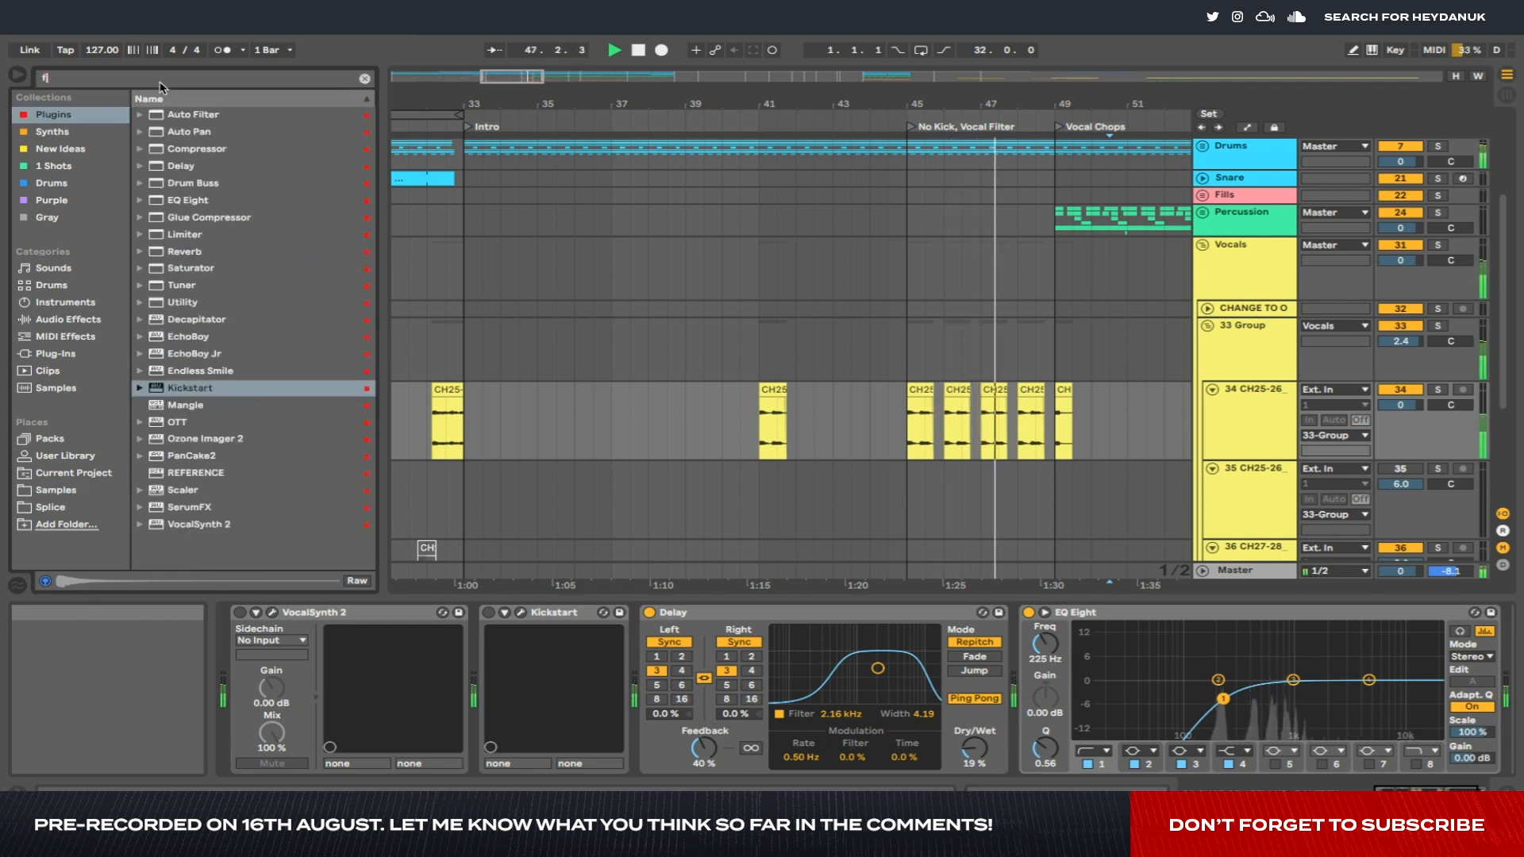
type("filter")
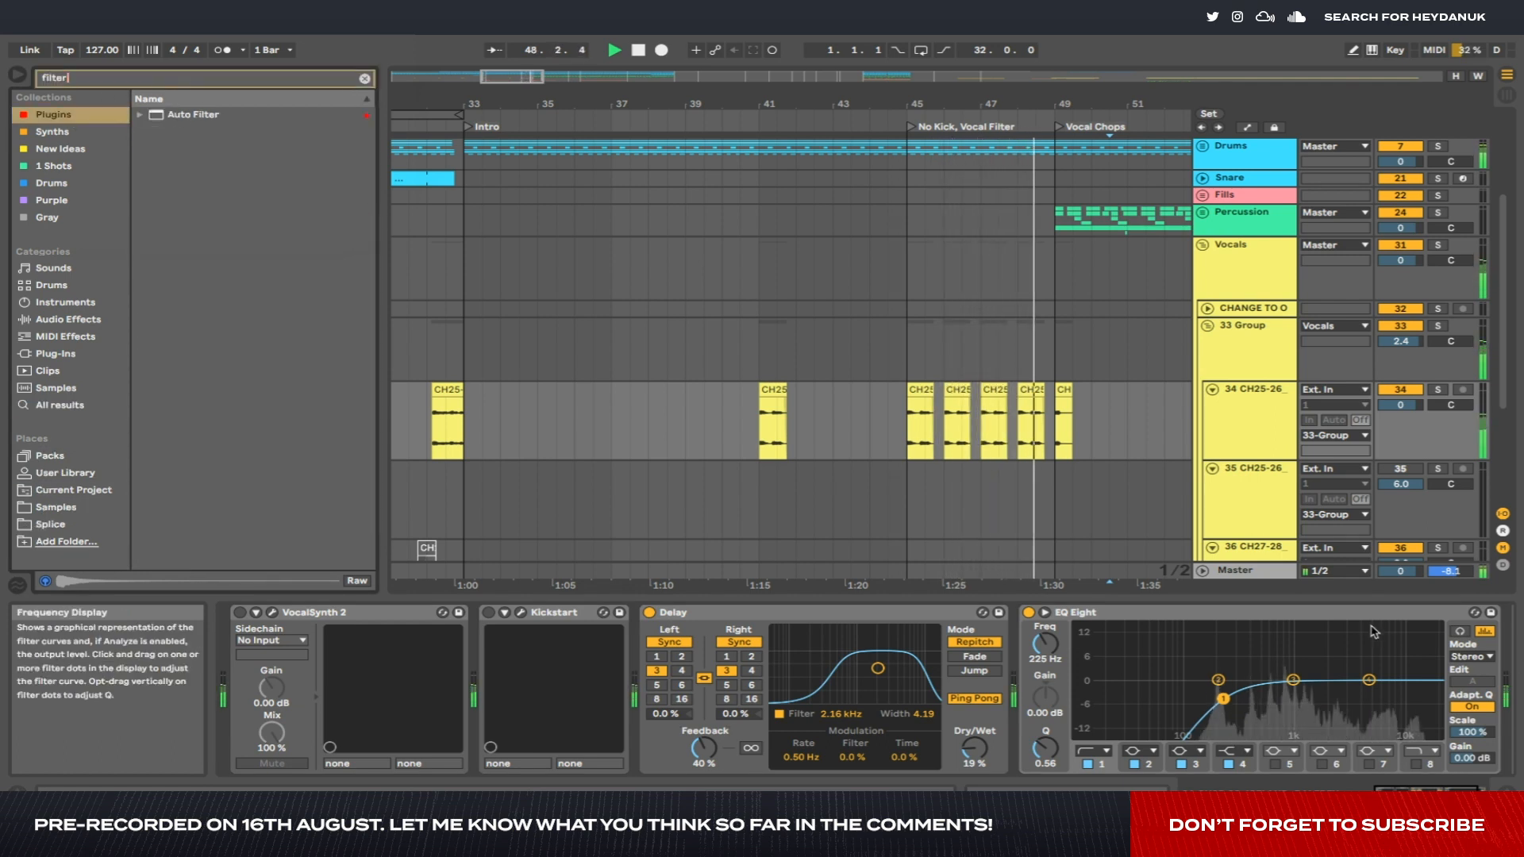
left_click_drag(182, 115, 1368, 644)
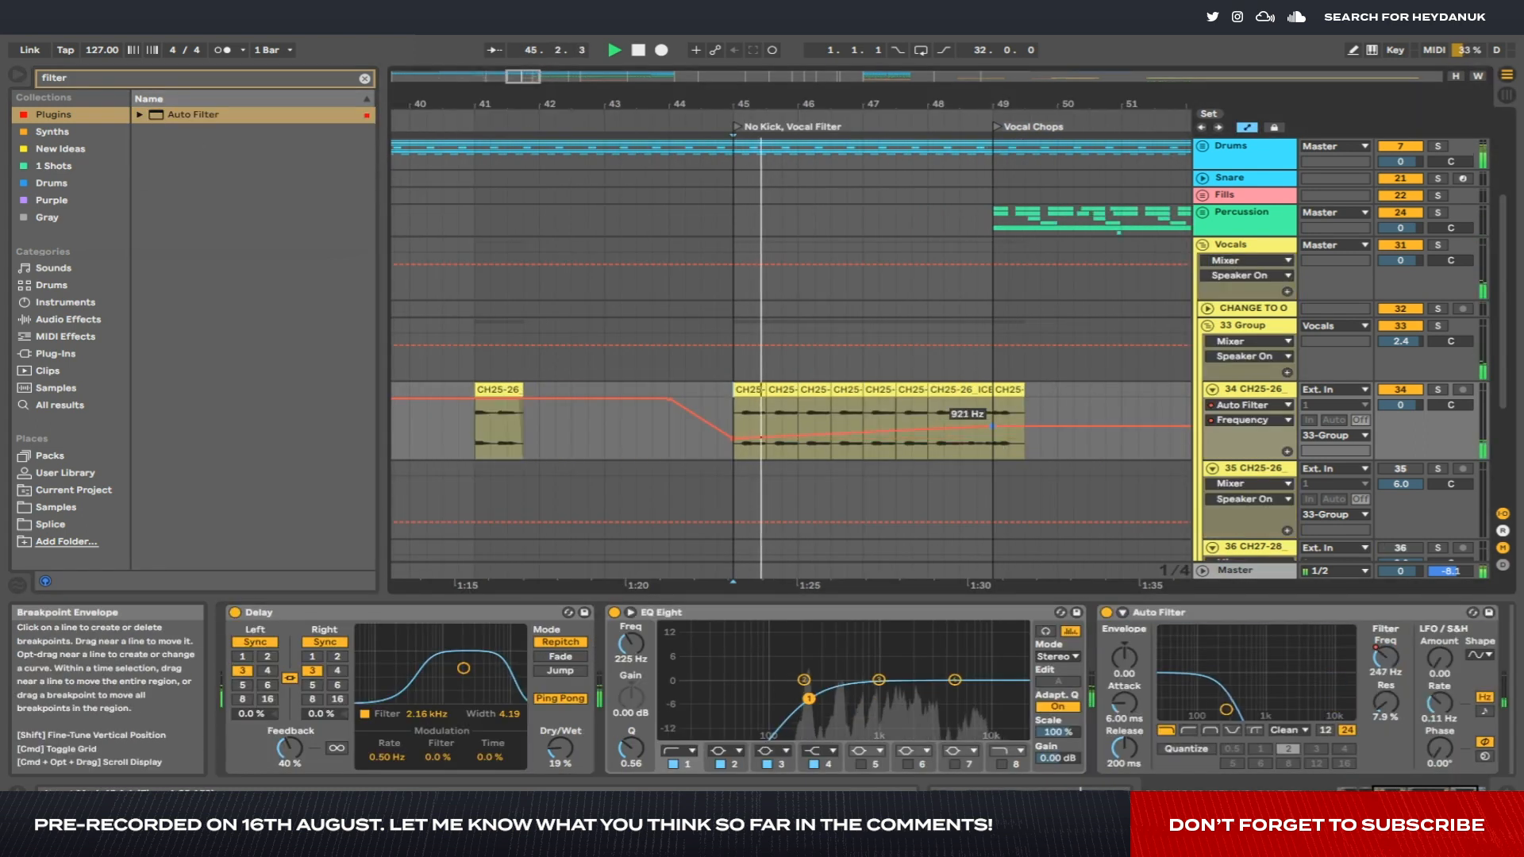
Raise track 34's Auto Filter frequency automation at bar 49 to 19.9 kHz and hide the automation lanes.
left_click_drag(992, 426, 992, 398)
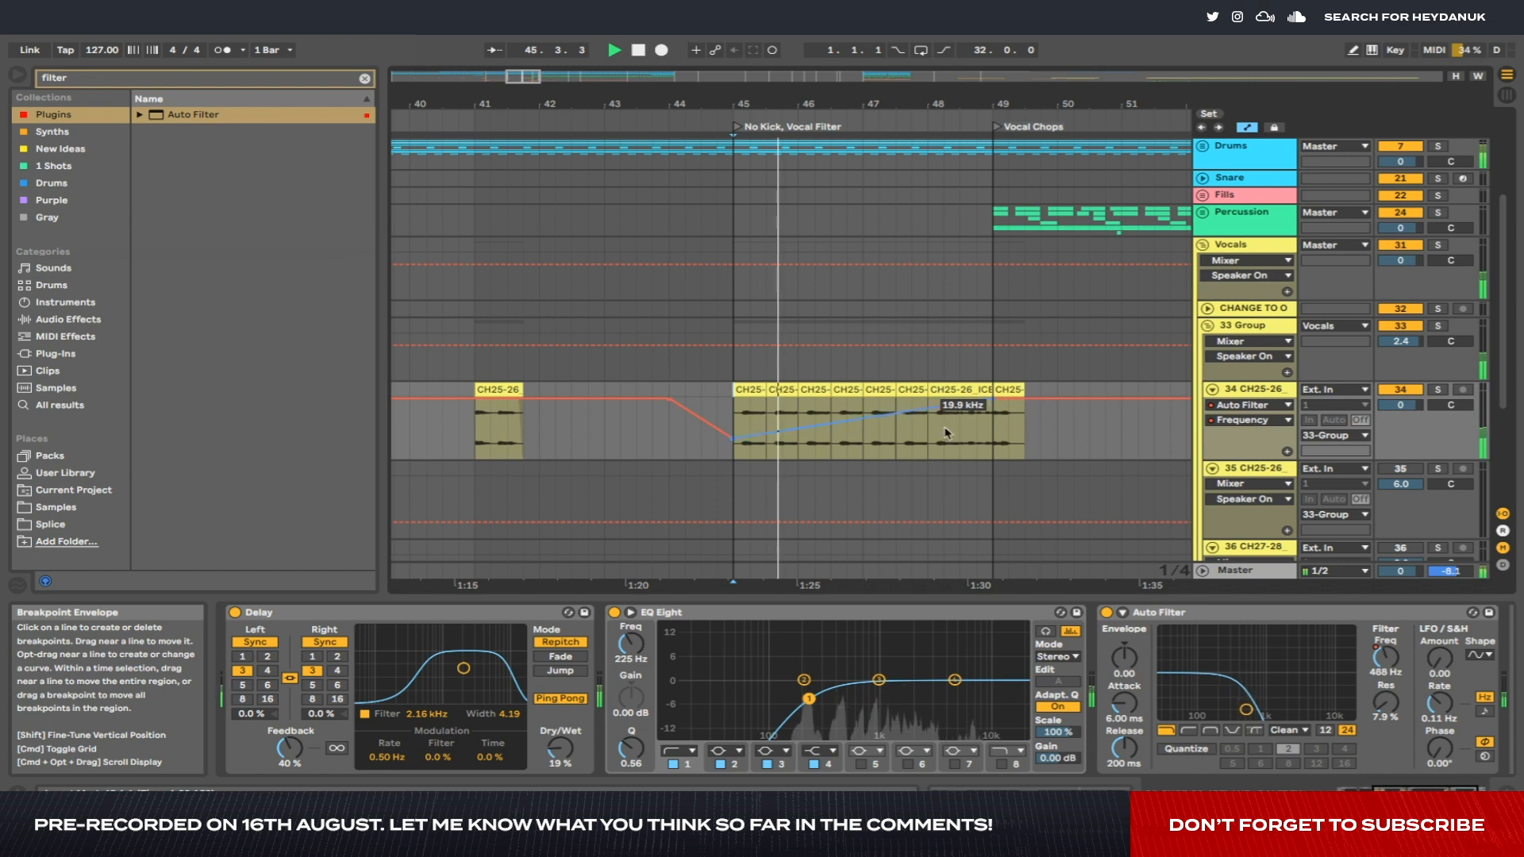
scroll(876, 434, "down", 2)
key("a")
scroll(876, 434, "down", 2)
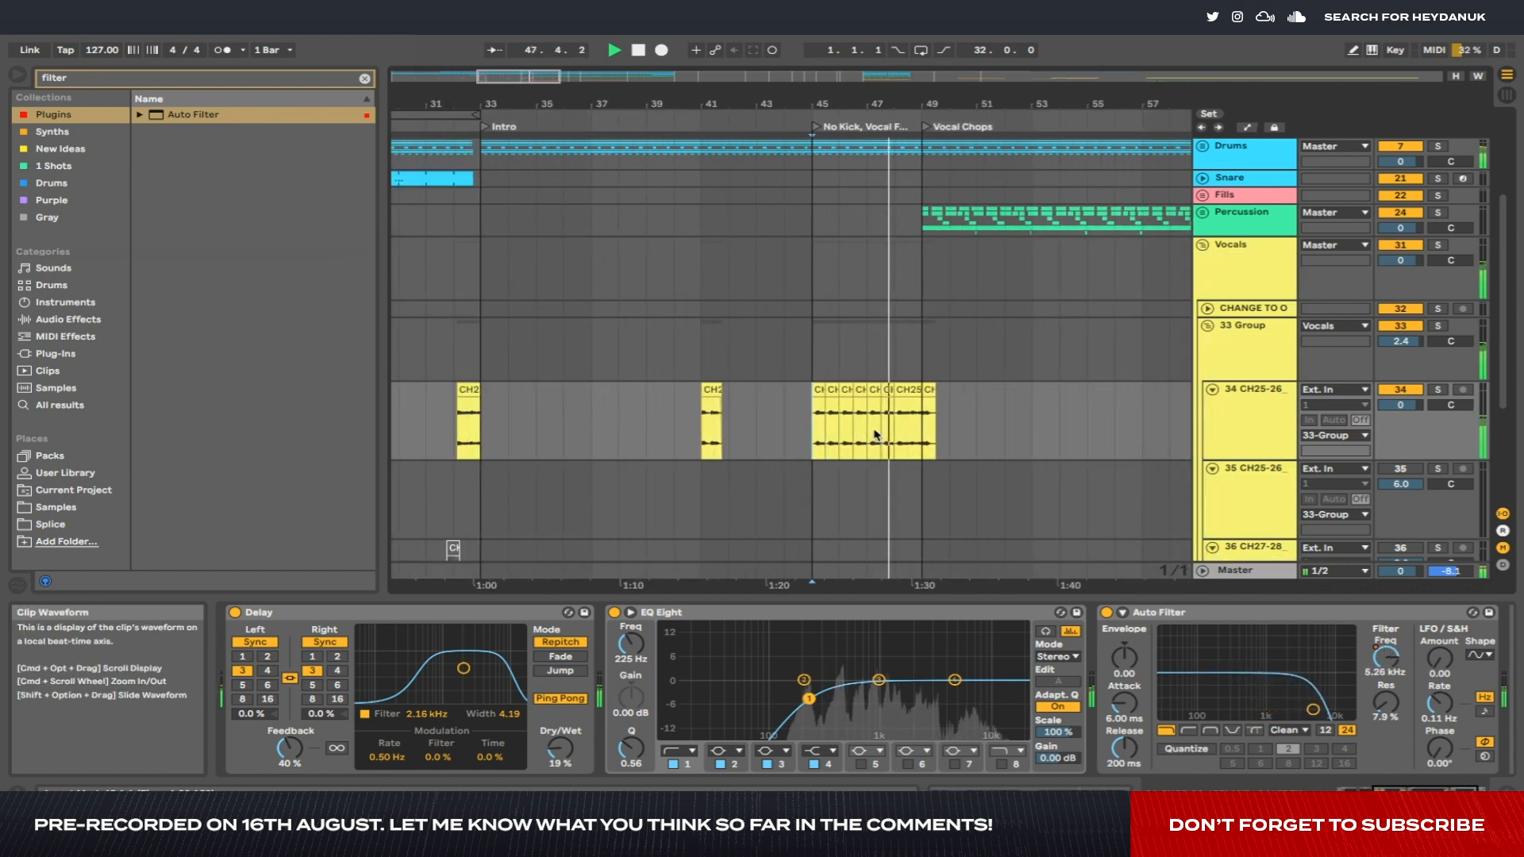
Examine the filtered vocal chops on track 34 between bars 45 and 49 and their lead-in to the Vocal Chops section.
scroll(876, 434, "down", 2)
scroll(871, 434, "up", 4)
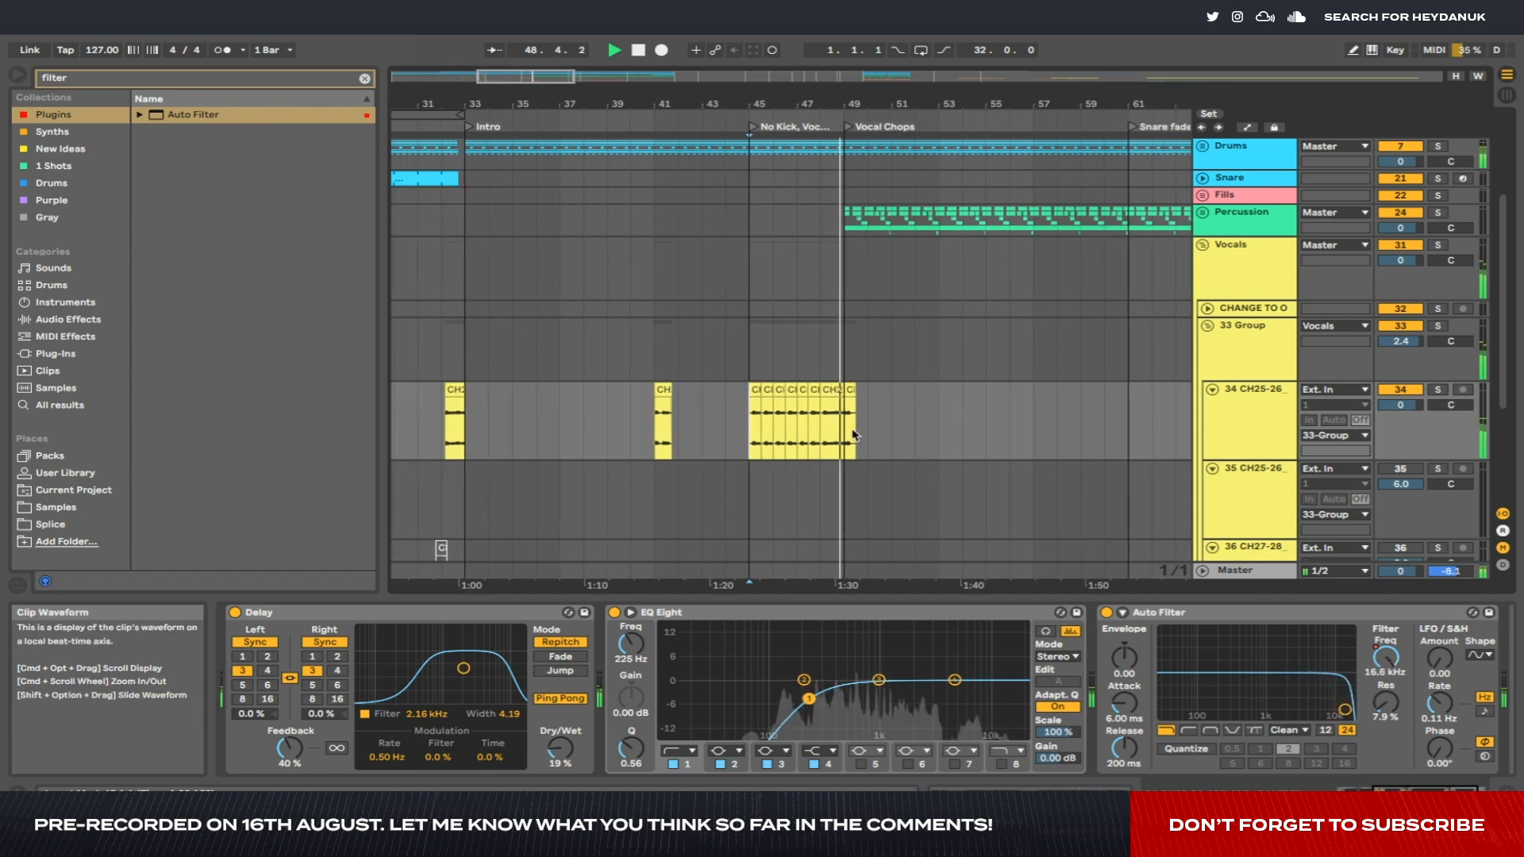
scroll(837, 435, "up", 3)
scroll(837, 435, "down", 3)
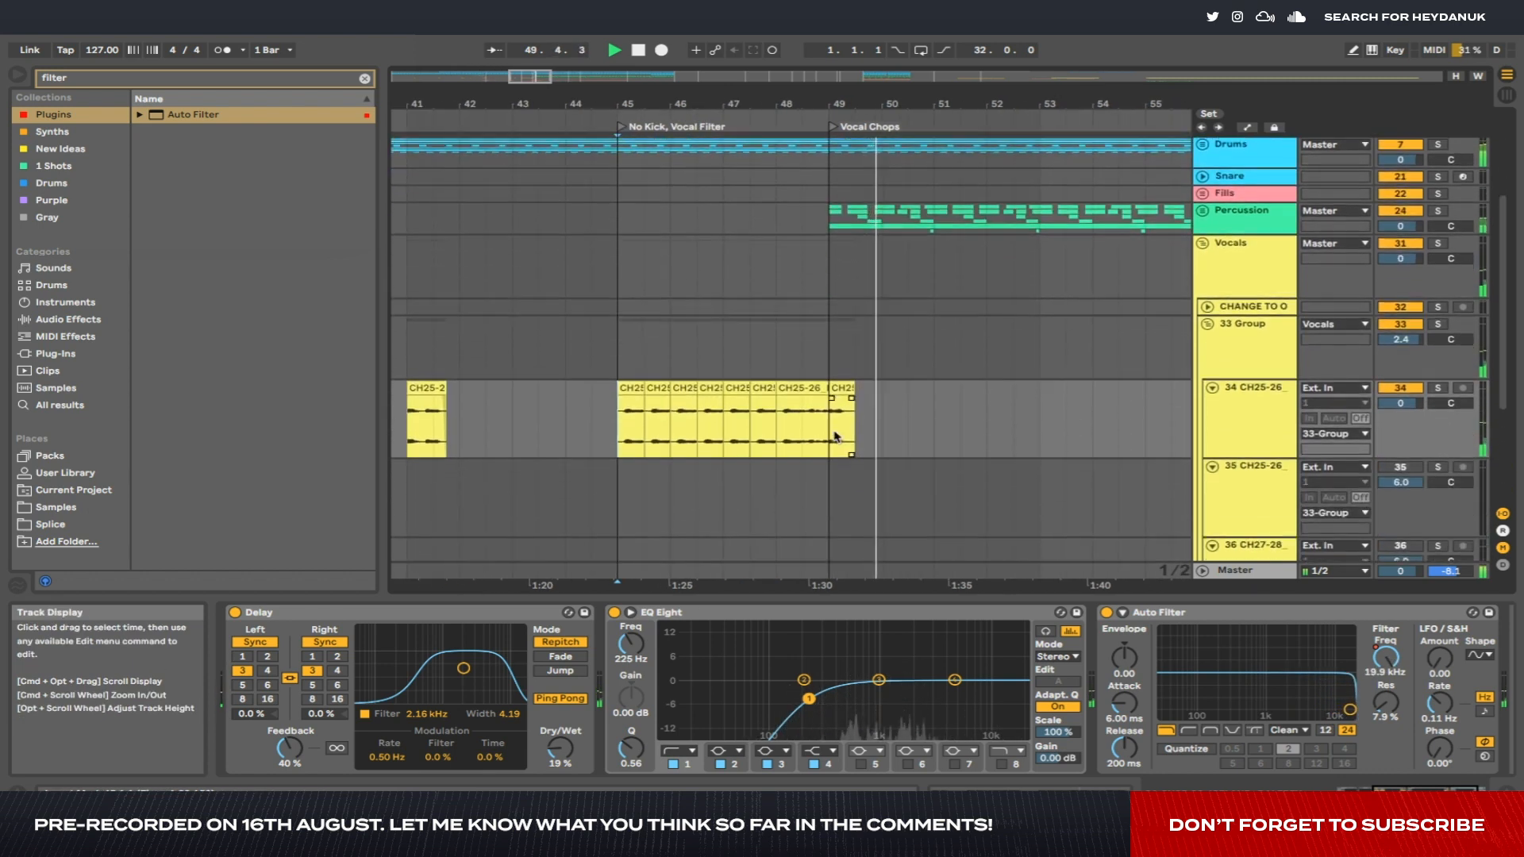
scroll(886, 413, "up", 5)
scroll(886, 413, "down", 6)
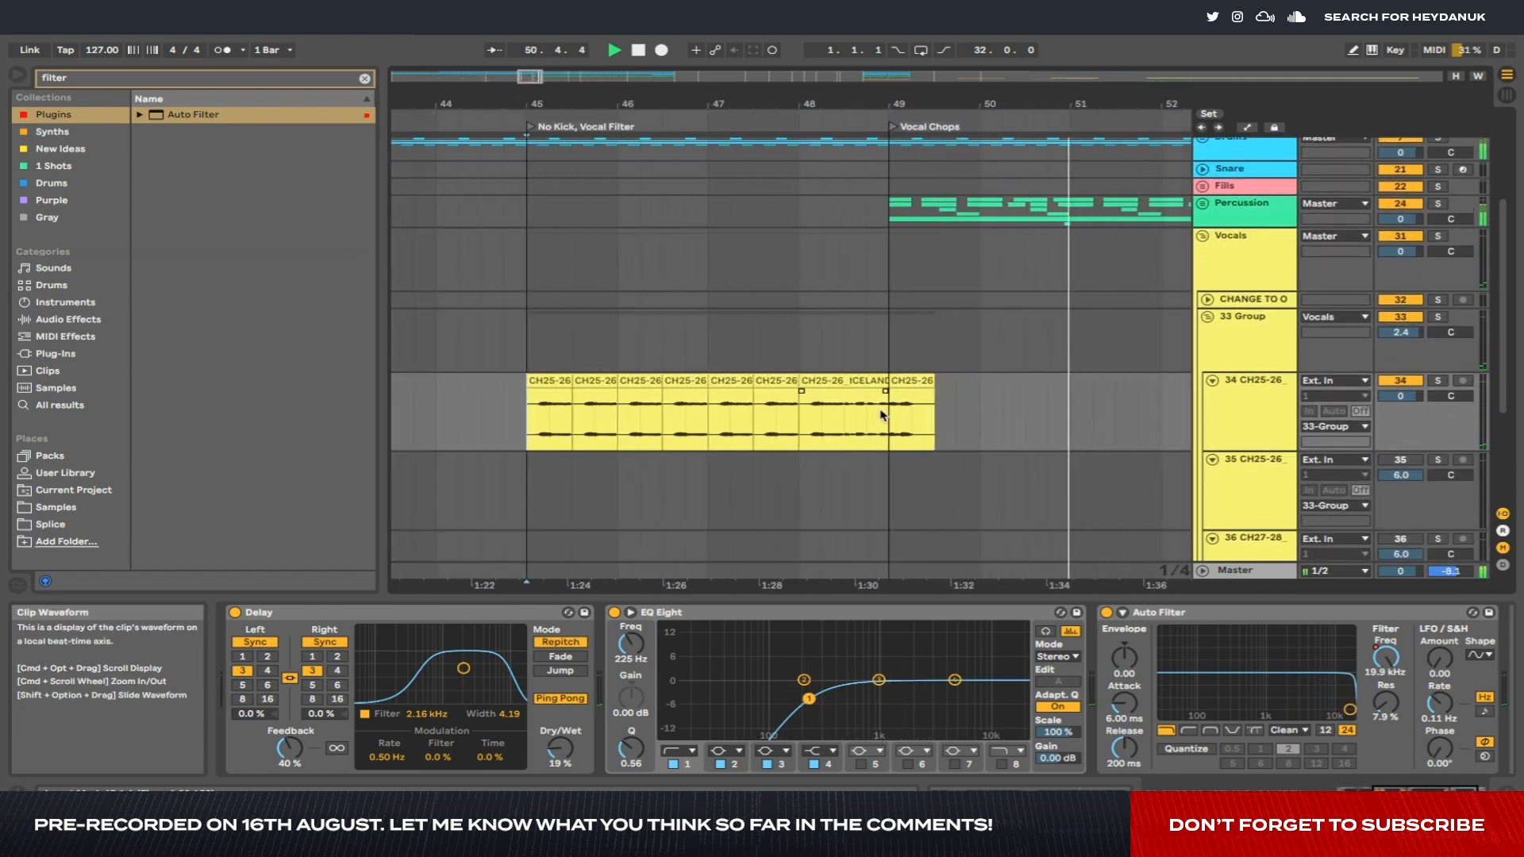
scroll(873, 419, "right", 5)
scroll(872, 419, "up", 5)
scroll(869, 419, "down", 4)
scroll(873, 357, "down", 4)
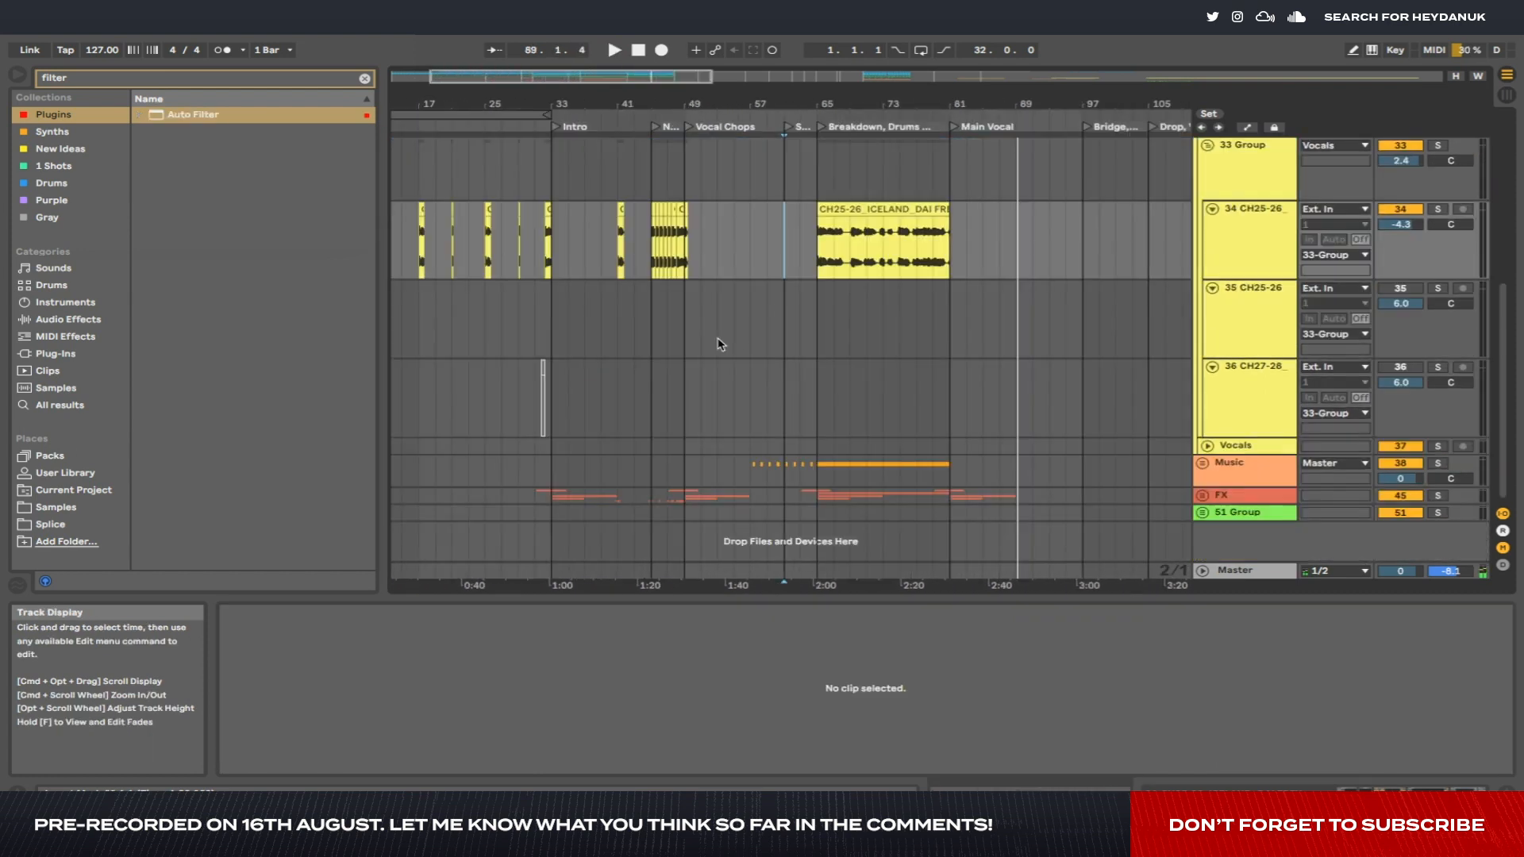
Collapse the 33 Group and the Vocals group to get an overview of the whole arrangement.
scroll(721, 340, "down", 5)
left_click(1206, 233)
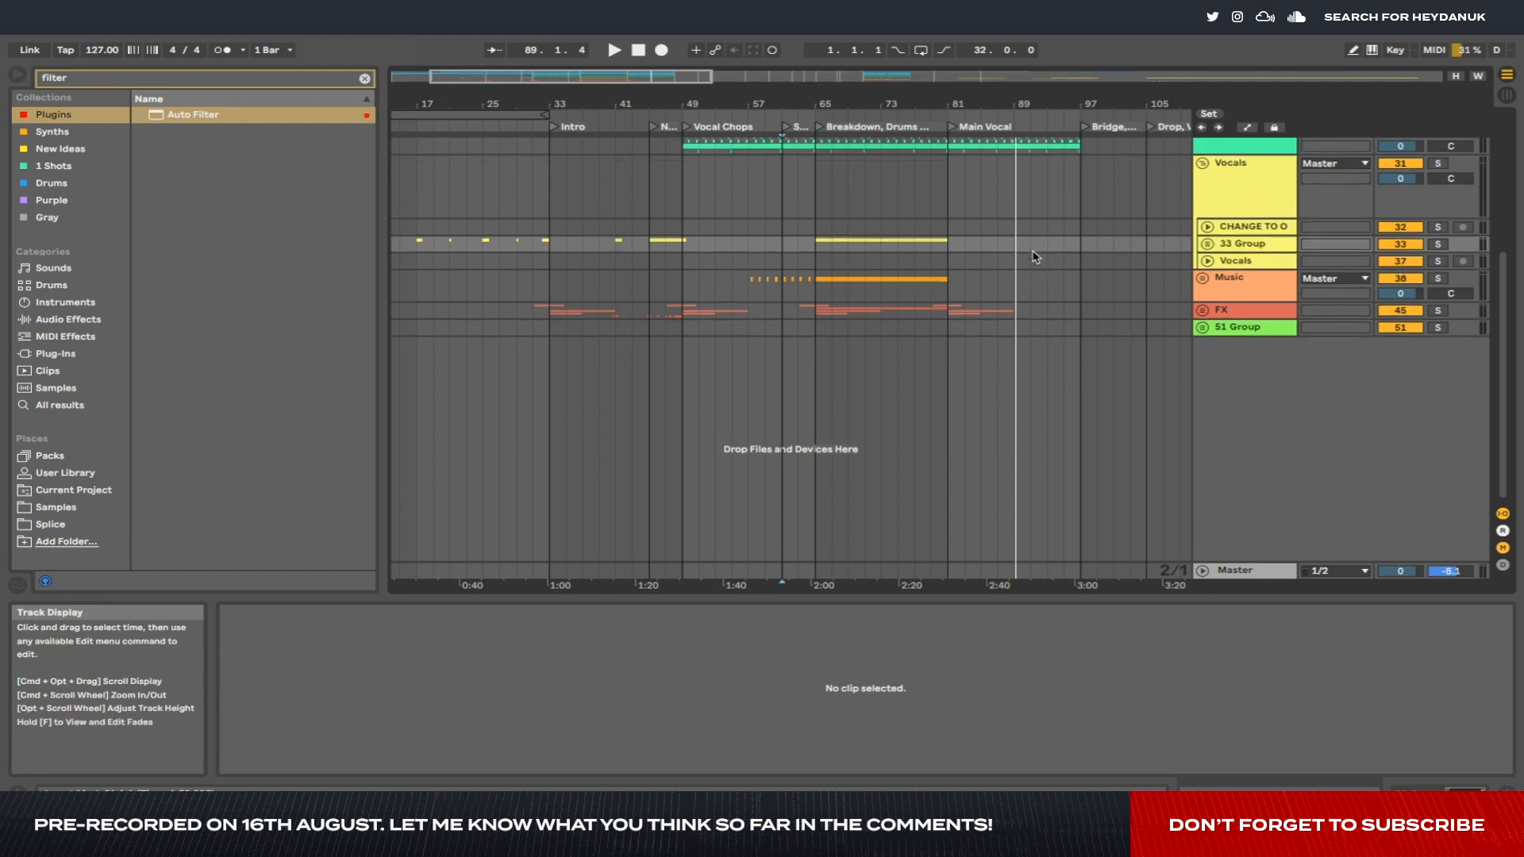
scroll(1072, 254, "up", 3)
left_click(1204, 254)
scroll(1204, 254, "up", 5)
scroll(755, 330, "down", 5)
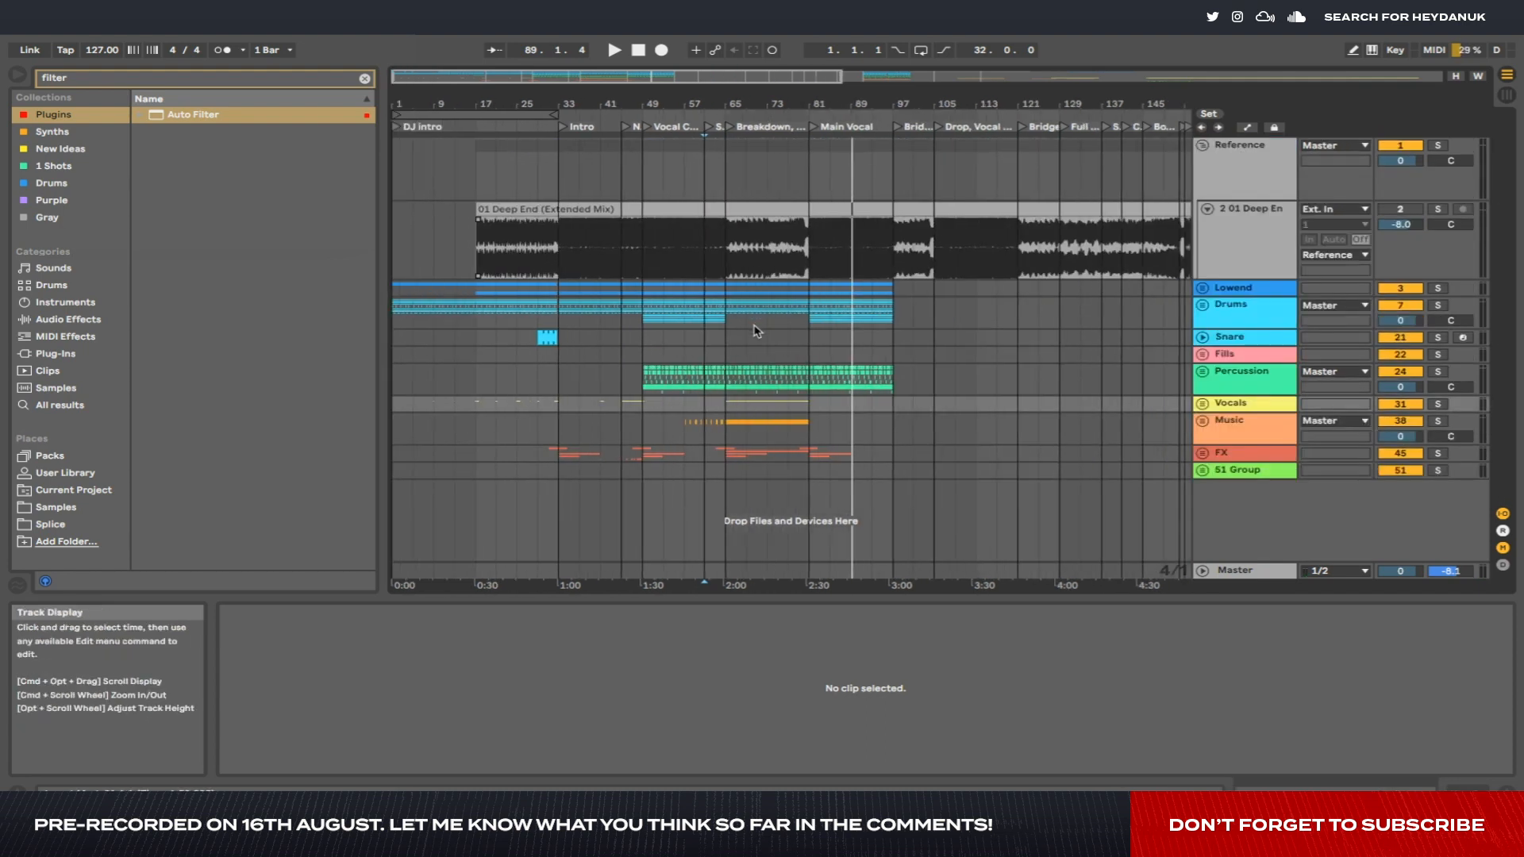
Examine the unused clips parked from bar 161 onward across the drum, percussion, vocal and music tracks.
scroll(778, 349, "right", 10)
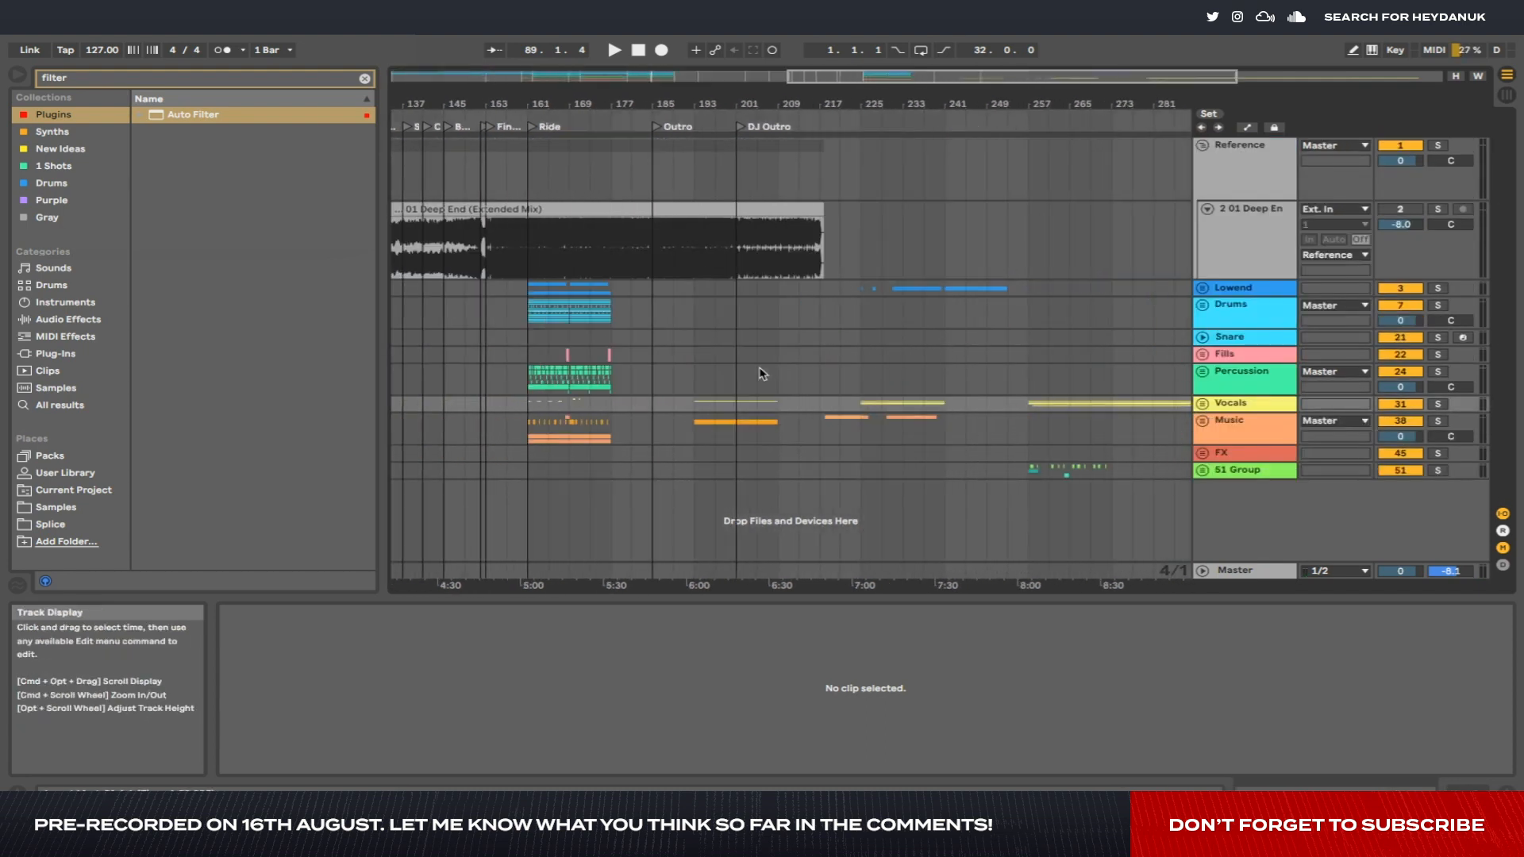
left_click_drag(536, 308, 781, 468)
left_click(929, 434)
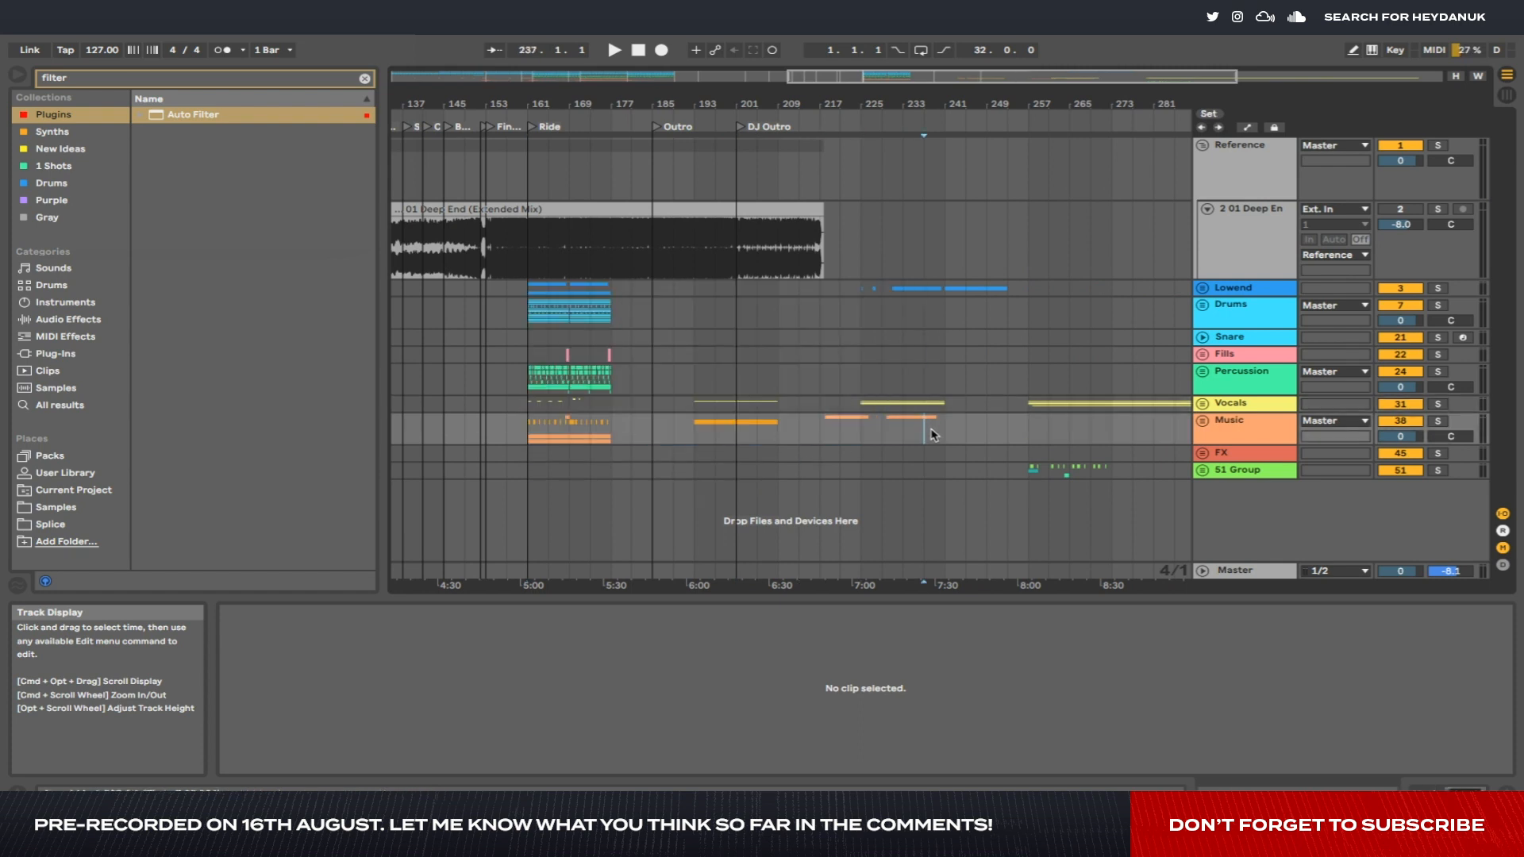
scroll(873, 413, "left", 15)
scroll(744, 381, "up", 4)
scroll(744, 381, "up", 5)
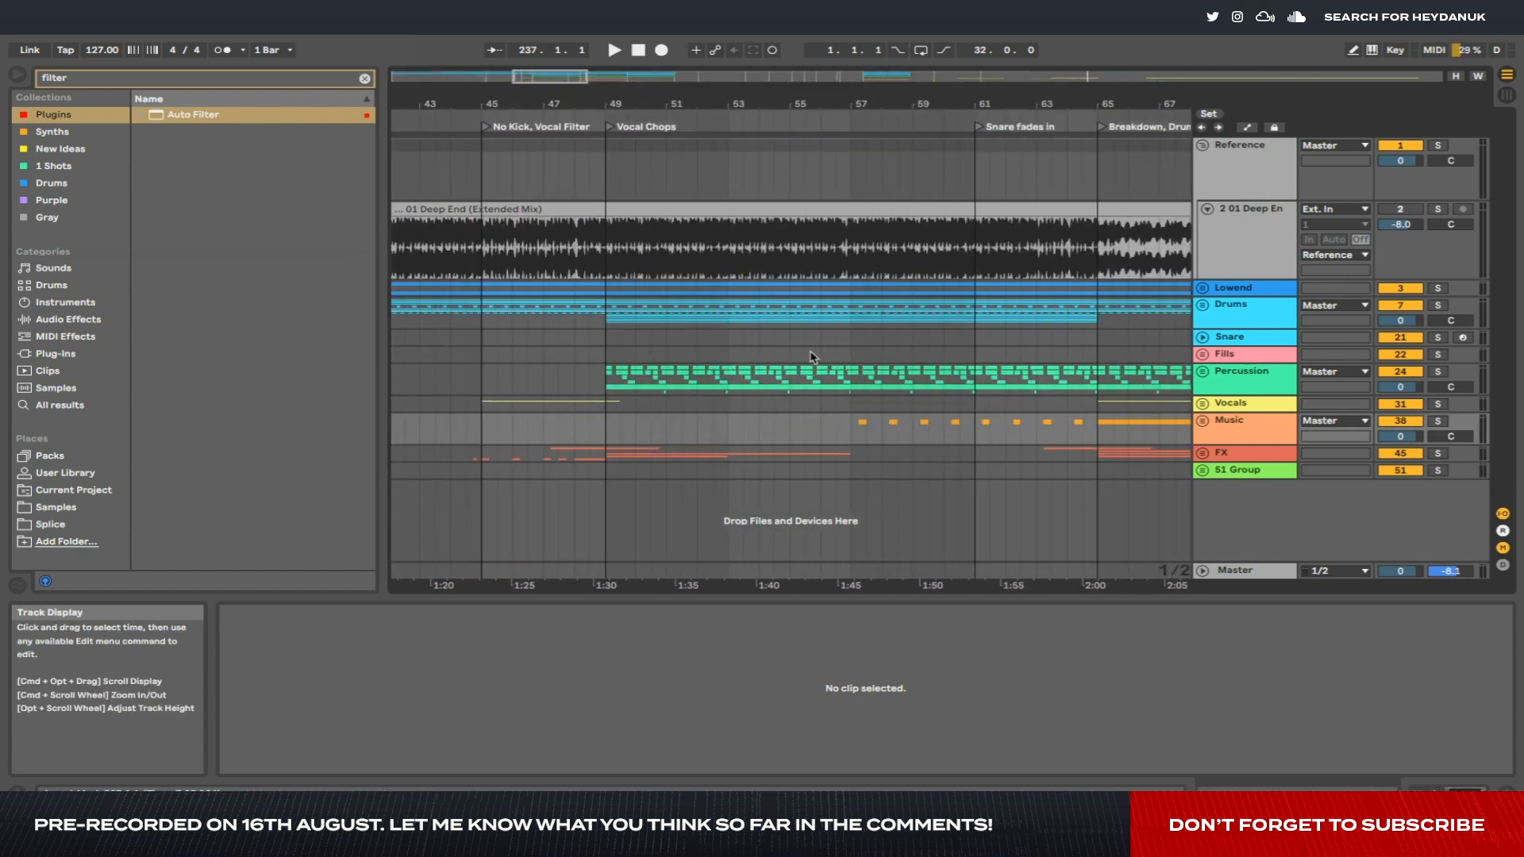
Highlight bars 49 to 57 on the Fills and Percussion tracks to review the start of the Vocal Chops section.
scroll(818, 355, "left", 3)
left_click(852, 358)
left_click_drag(615, 359, 616, 358)
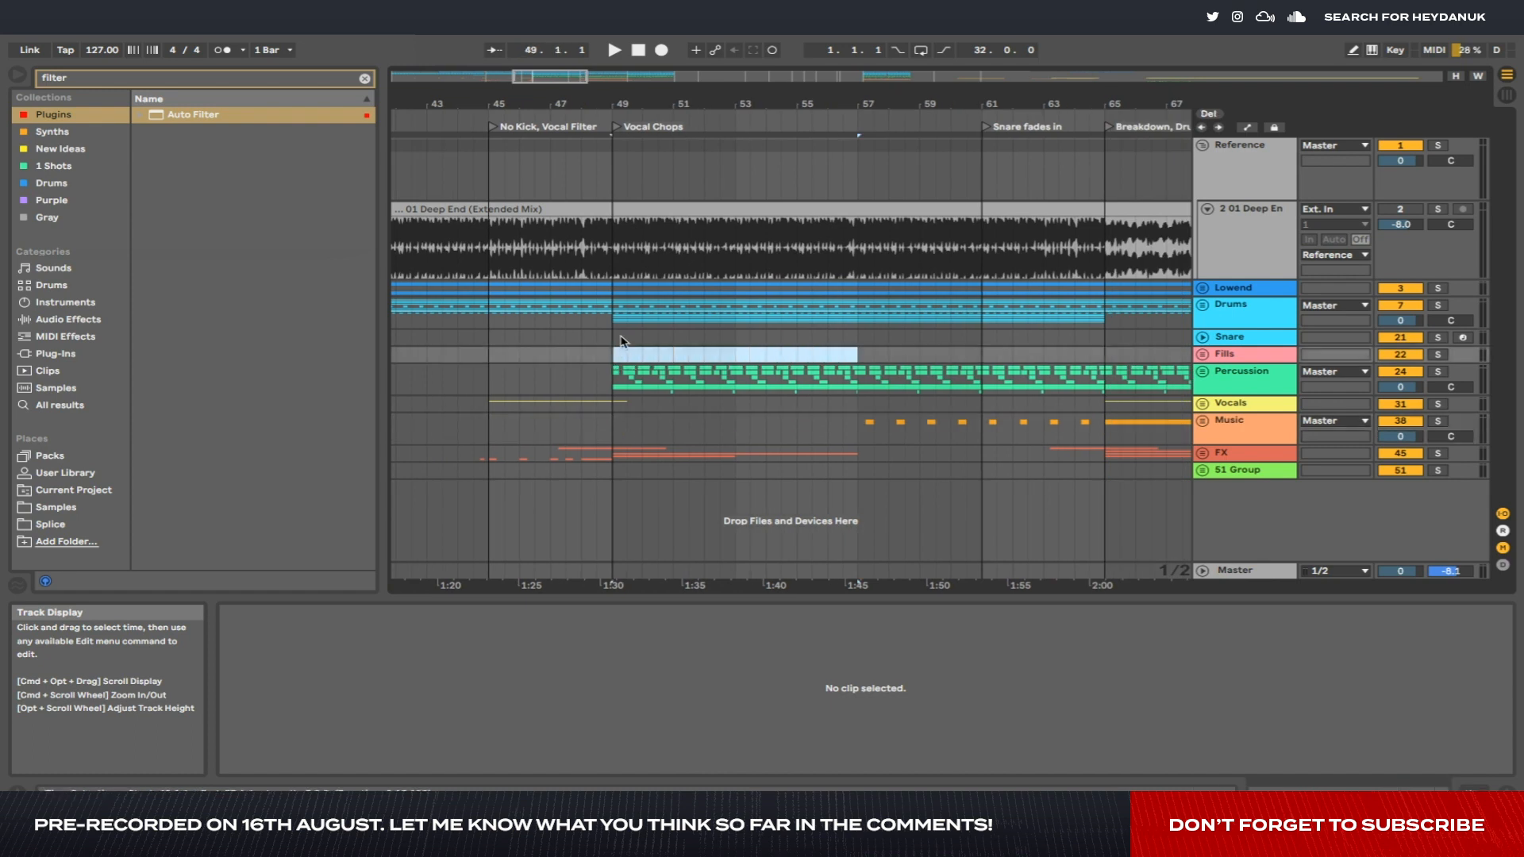
left_click_drag(620, 291, 1056, 390)
scroll(833, 415, "left", 5)
scroll(832, 416, "left", 1)
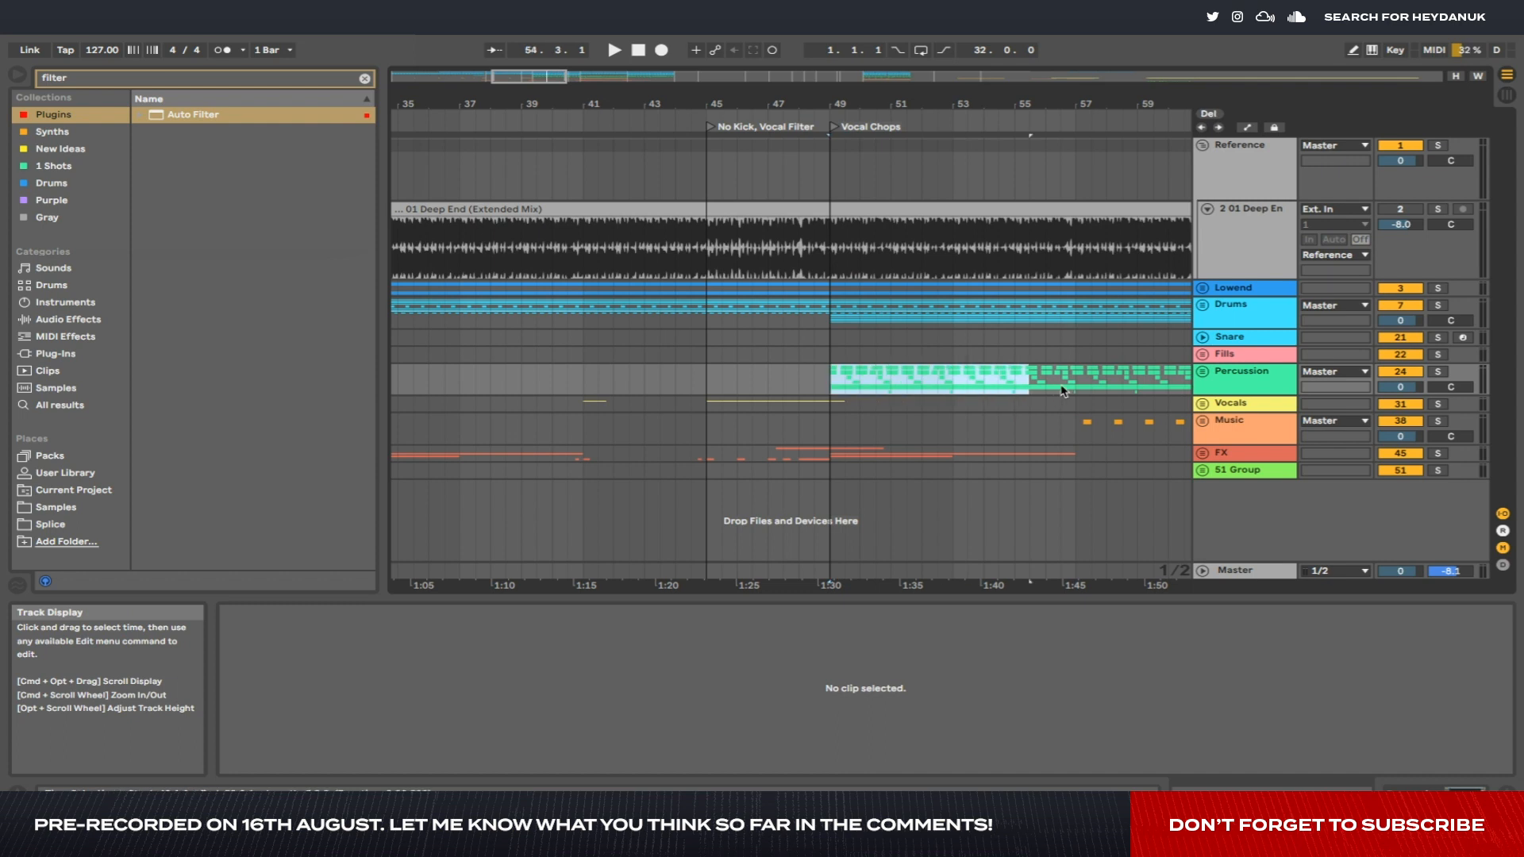
scroll(918, 405, "right", 10)
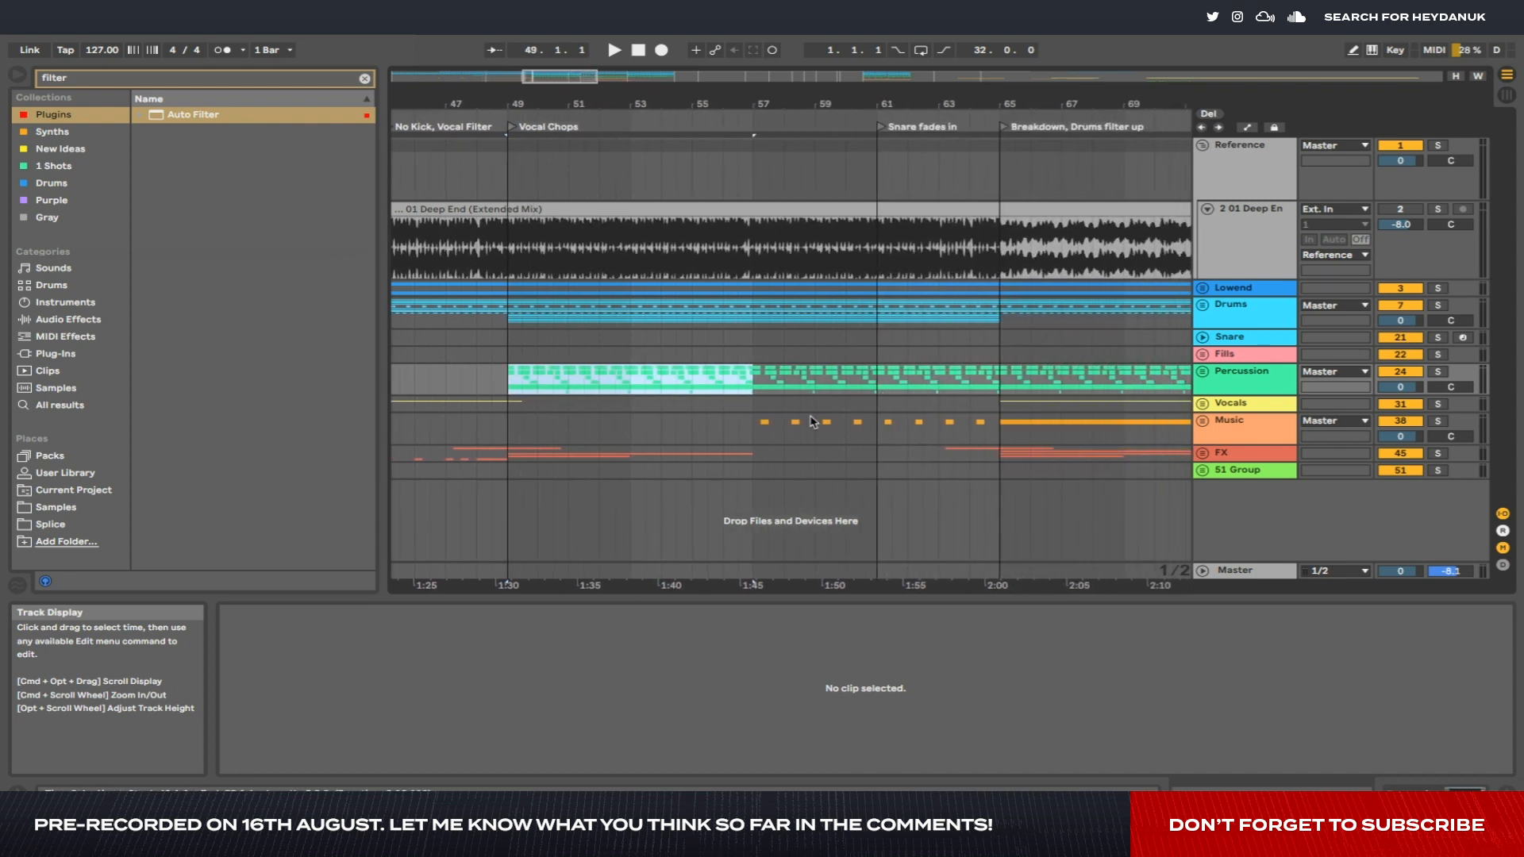
Highlight the Music group's clips in bars 57 to 65 and bars 65 to 73 to review the lead into the breakdown.
left_click(753, 424)
left_click_drag(753, 424, 997, 428)
scroll(998, 429, "right", 15)
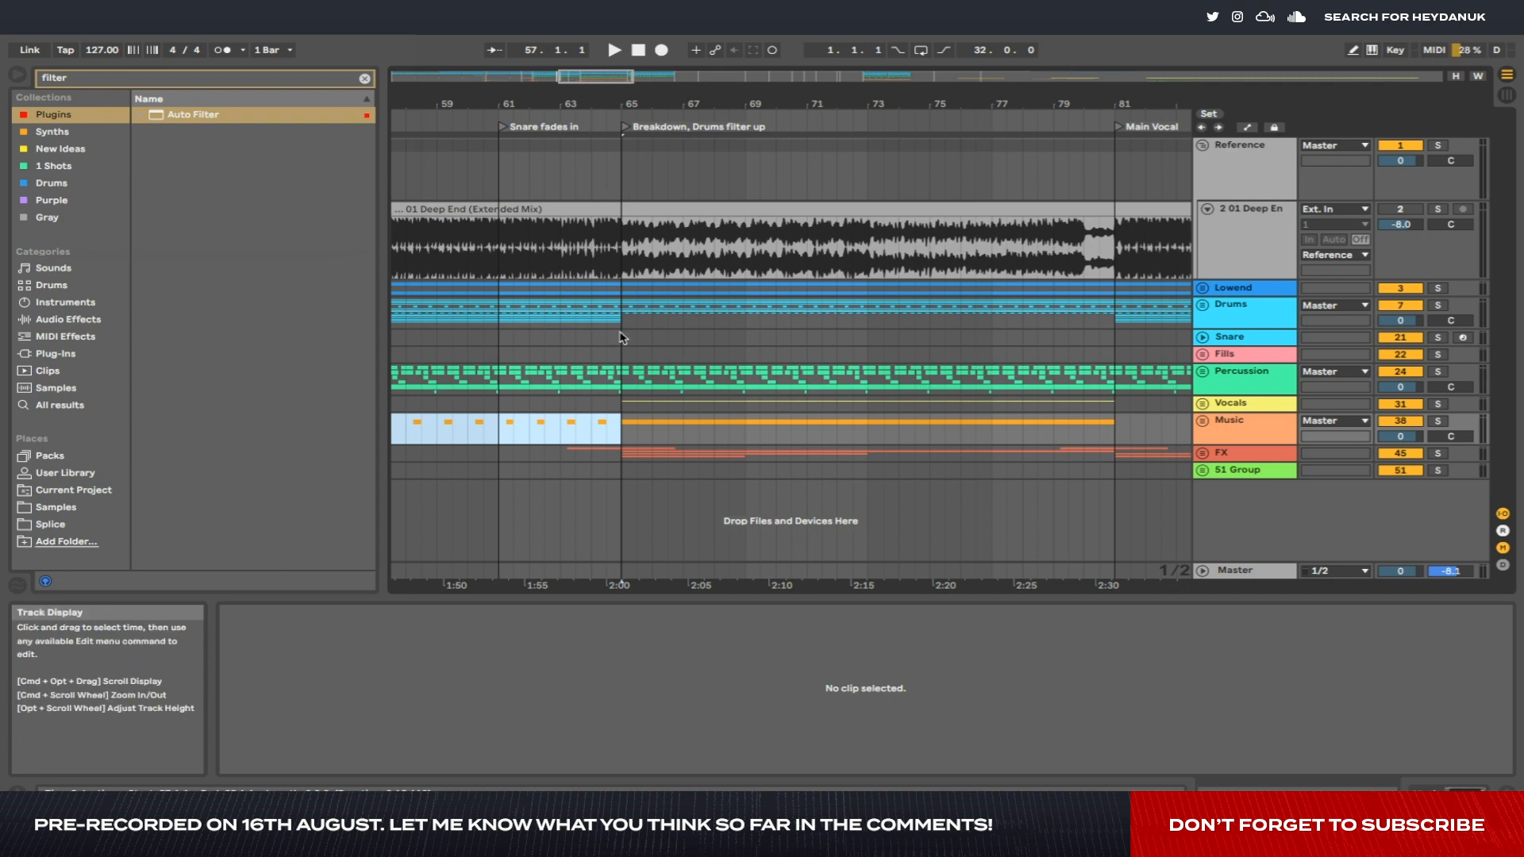
mouse_move(732, 402)
left_mouse_down()
mouse_move(1132, 404)
mouse_move(728, 424)
left_mouse_up()
left_click(1130, 405)
left_click(669, 433)
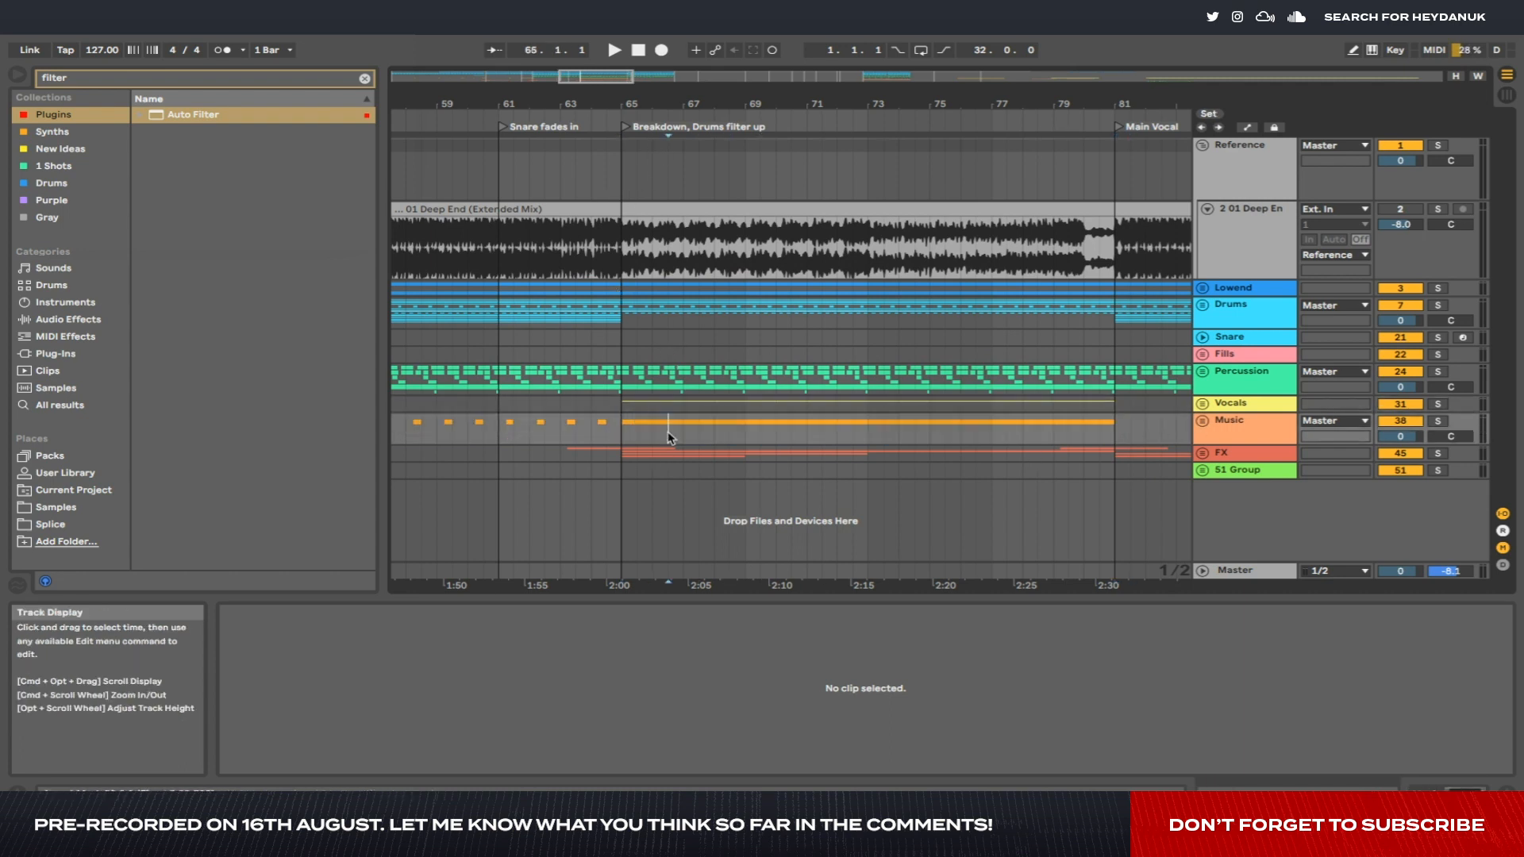
left_click_drag(778, 430, 637, 430)
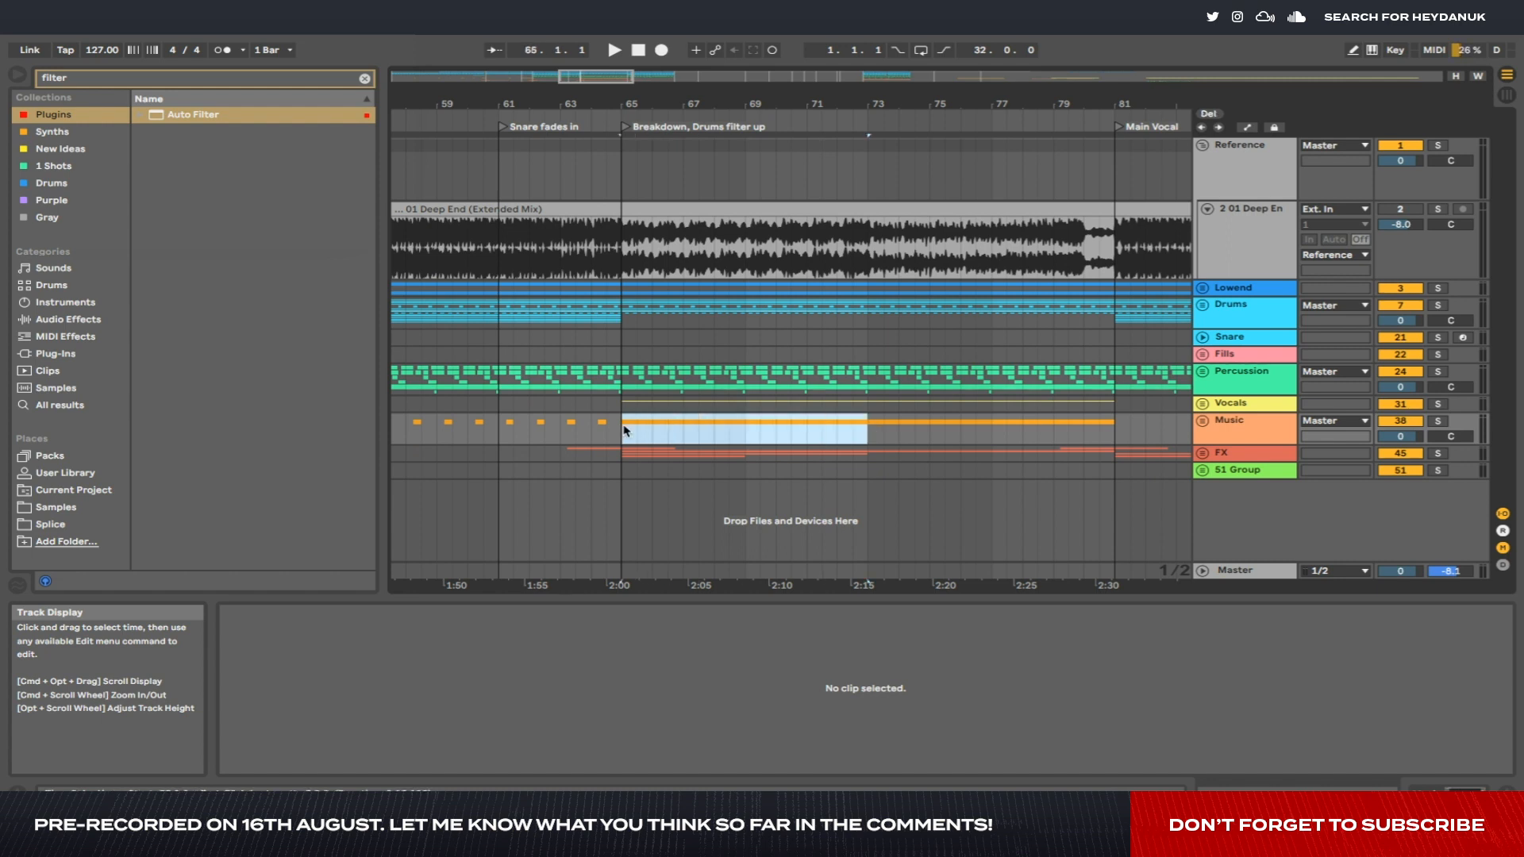
Review the Main Vocal section from bar 81 to 97 against the reference, highlighting the empty range on the Music group.
scroll(921, 428, "down", 3)
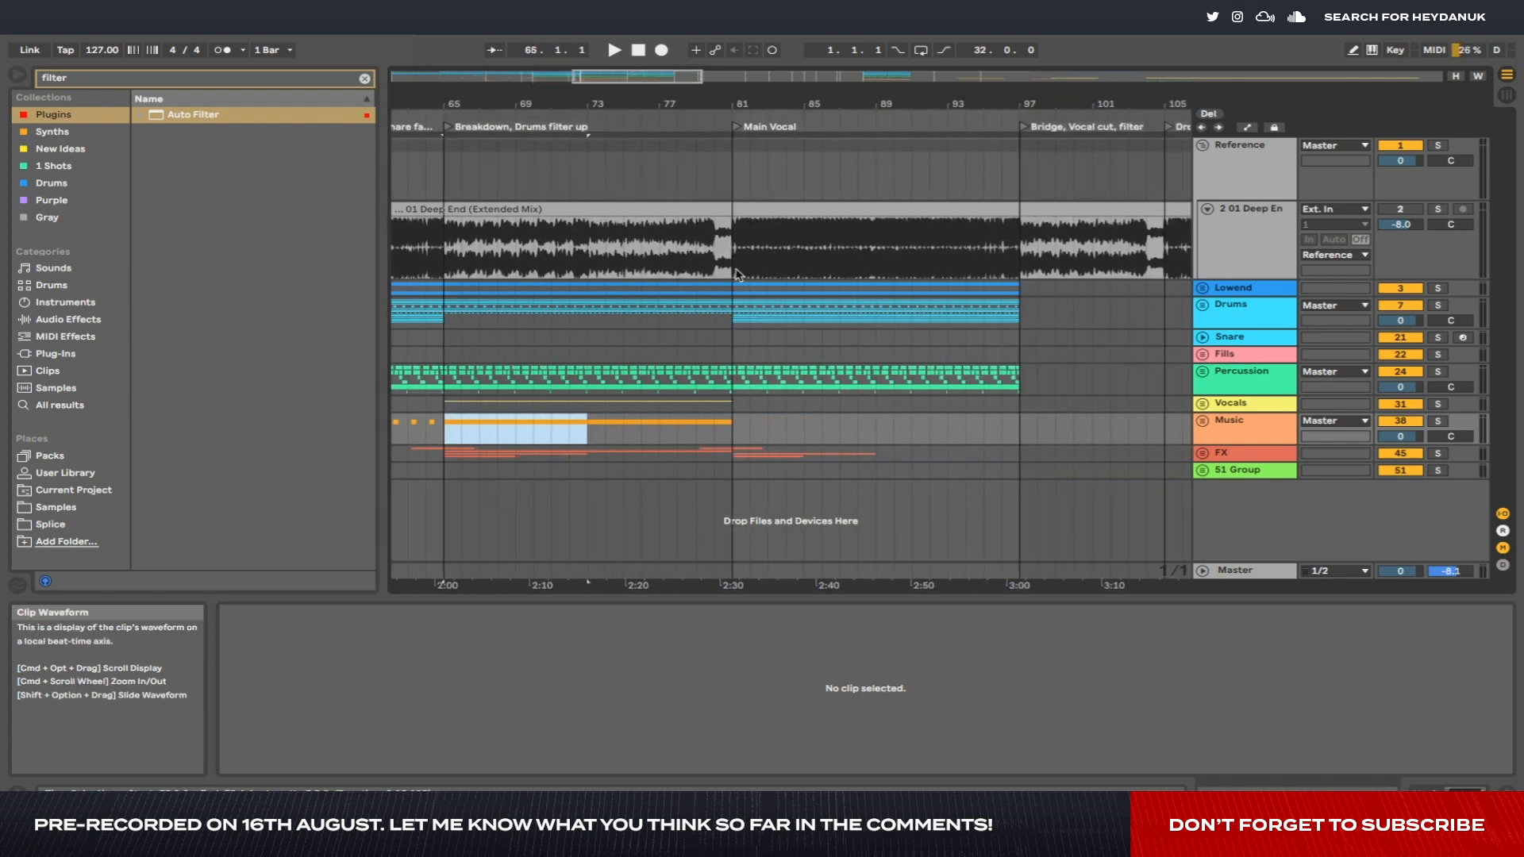
left_click_drag(744, 429, 677, 419)
left_click(729, 427)
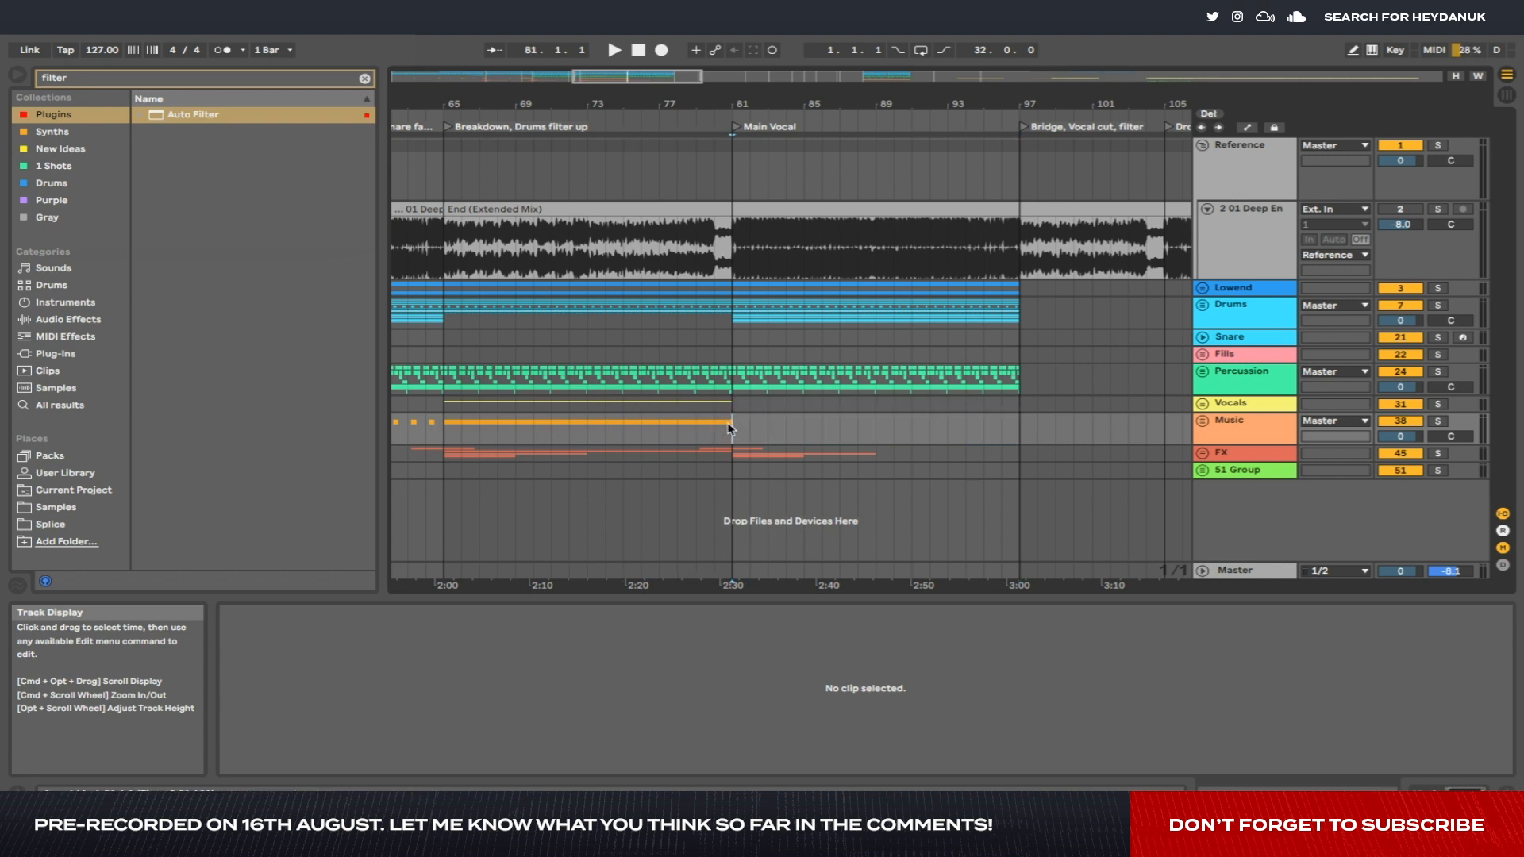
left_click_drag(595, 433, 837, 438)
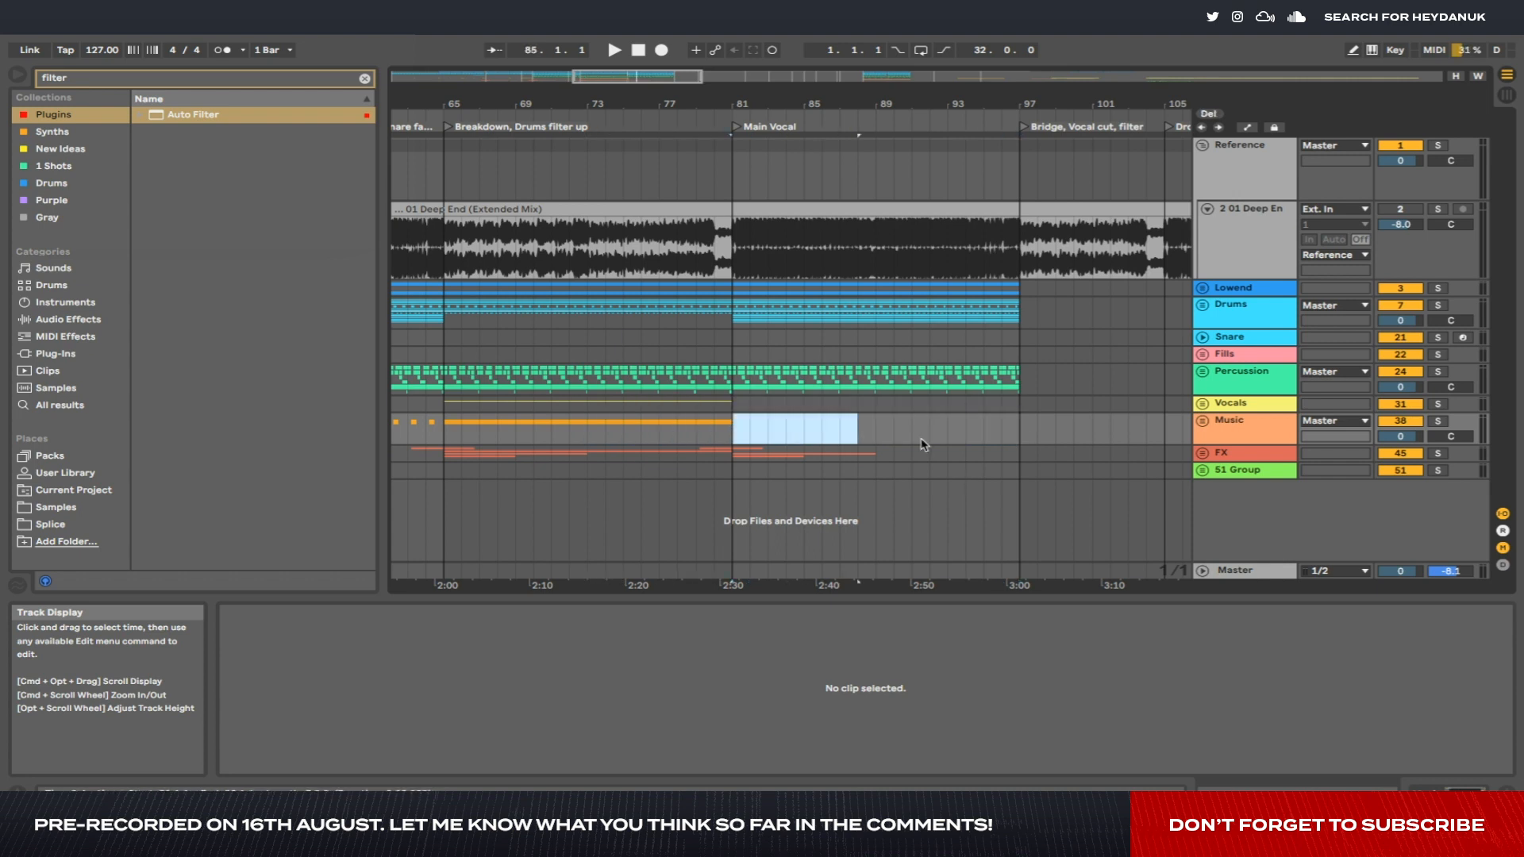
left_click(1020, 432)
scroll(881, 349, "down", 5)
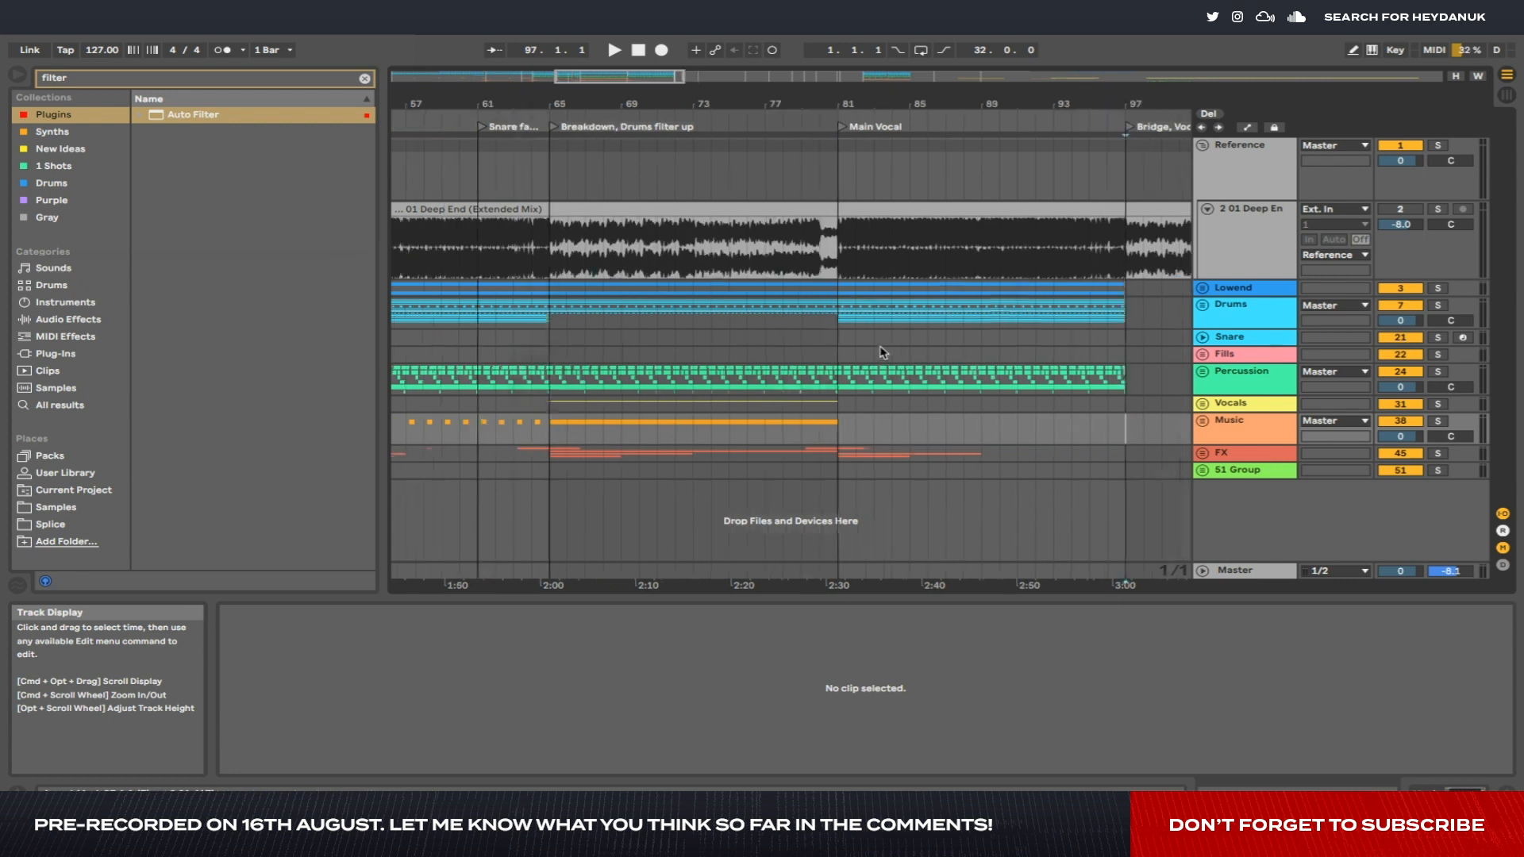
scroll(691, 367, "up", 5)
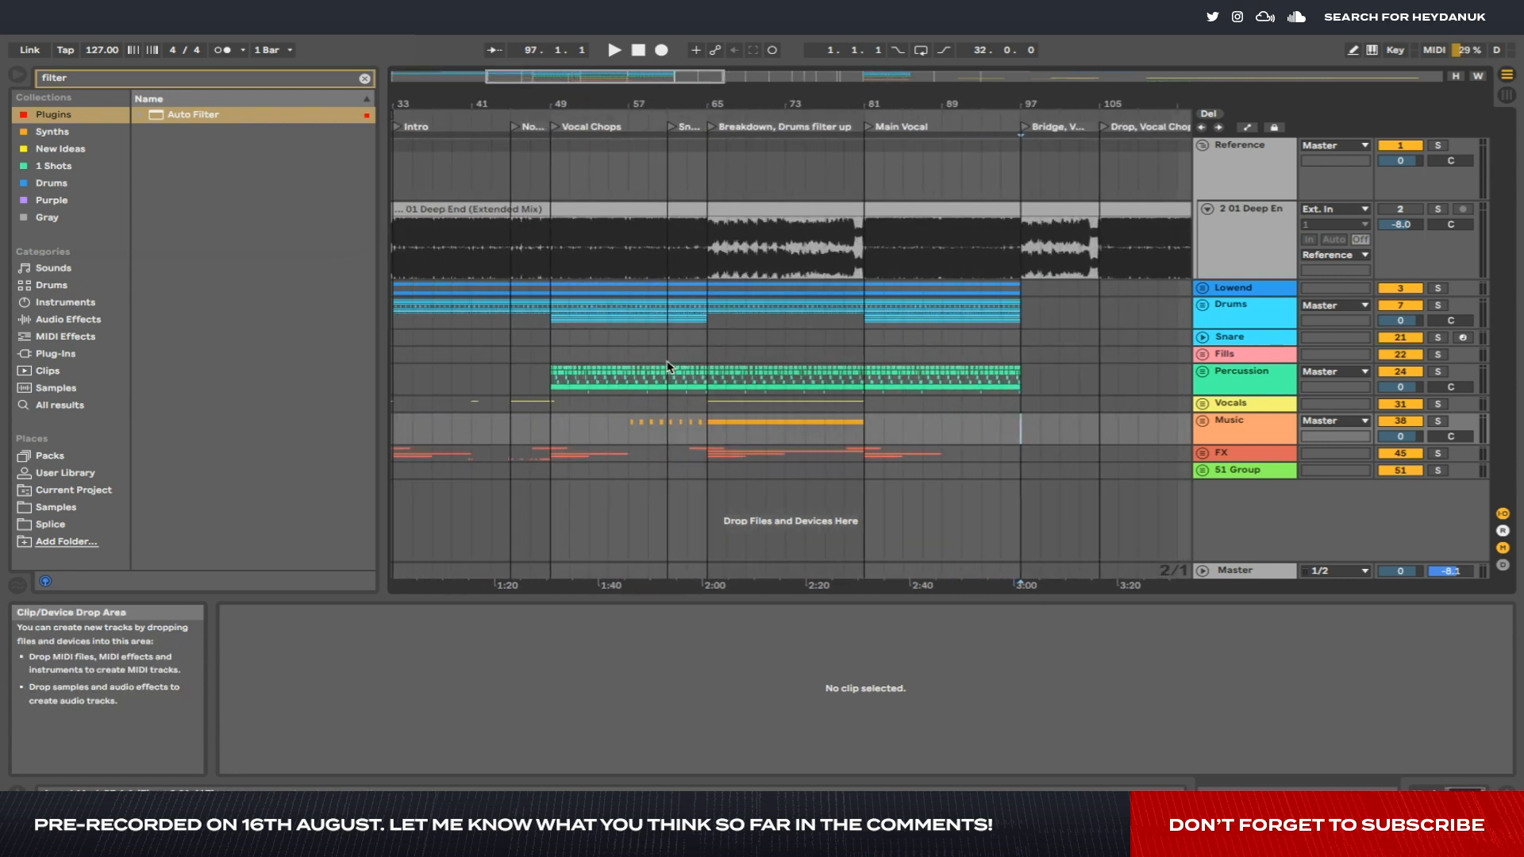
Highlight bars 33 to 63 from Lowend to Fills, plus bars 57 to 65 of Vocals and Music, to review the build-up.
left_click_drag(752, 355, 857, 352)
left_click_drag(684, 363, 1013, 290)
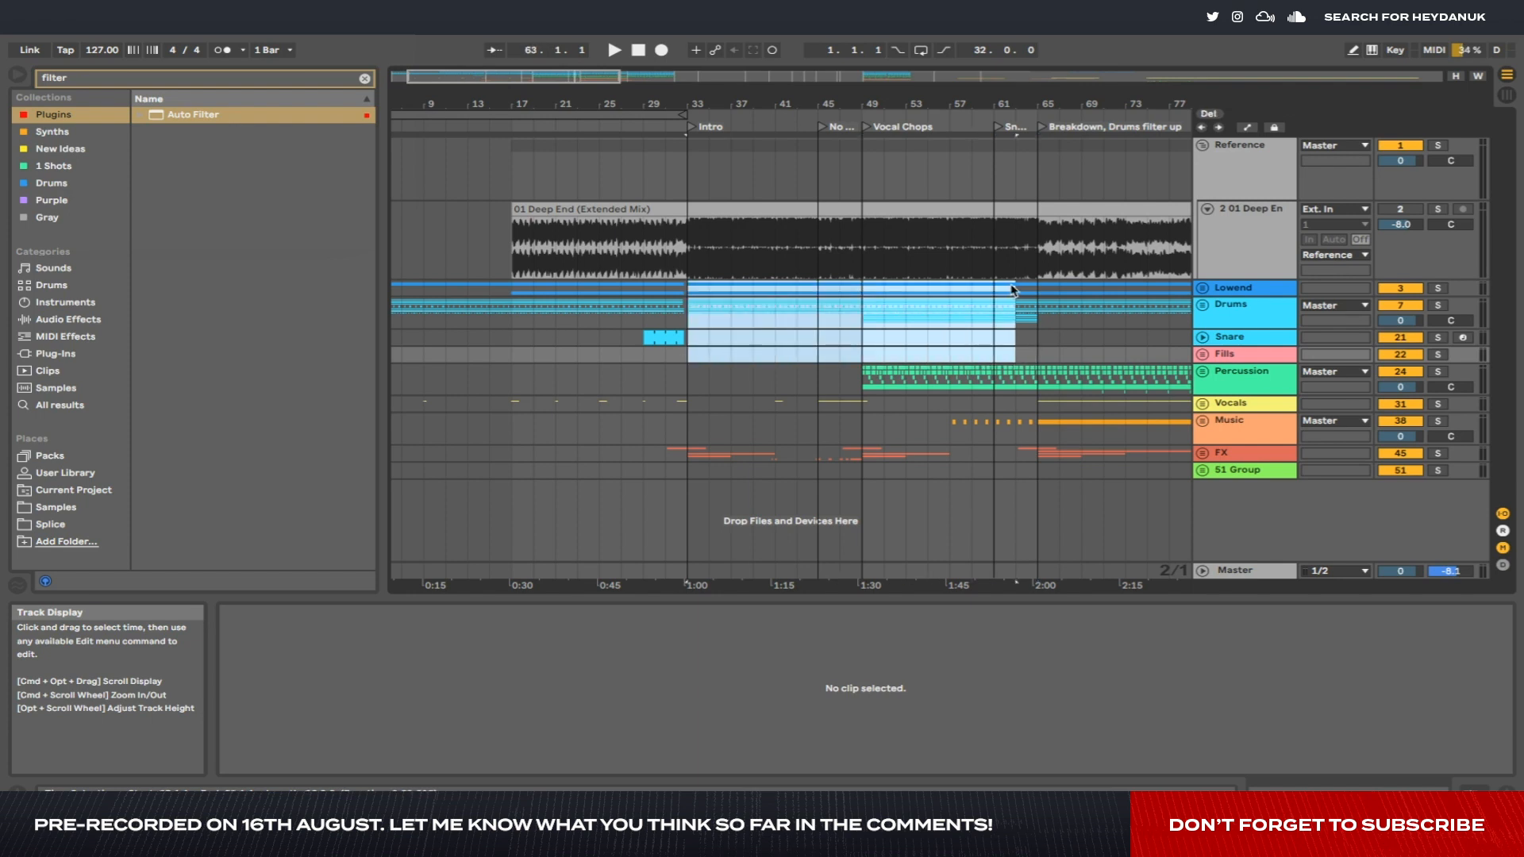
left_click(950, 405)
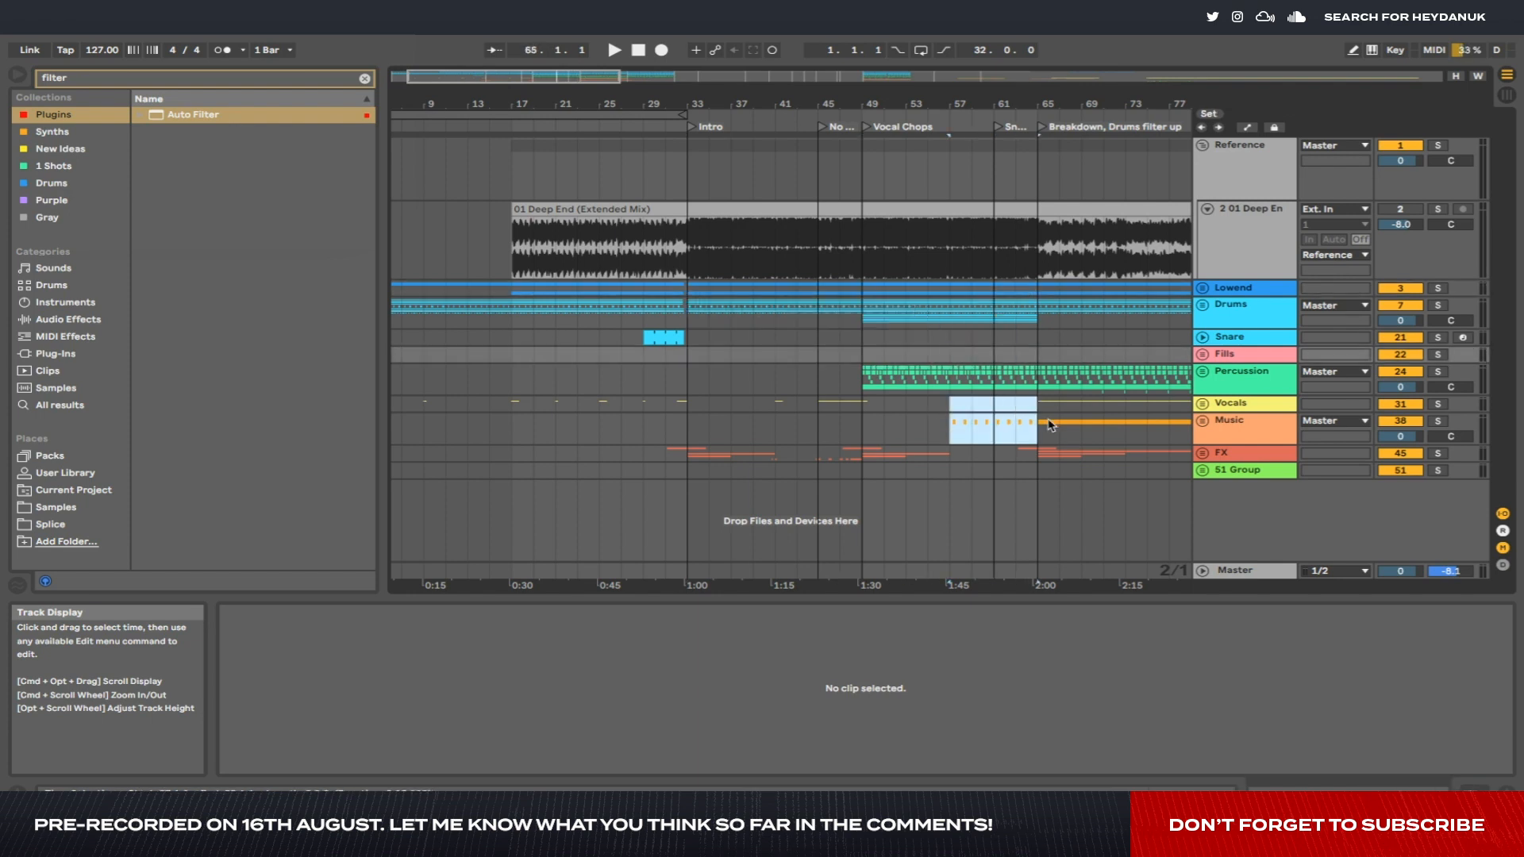
left_click_drag(1049, 425, 1044, 426)
scroll(817, 430, "right", 5)
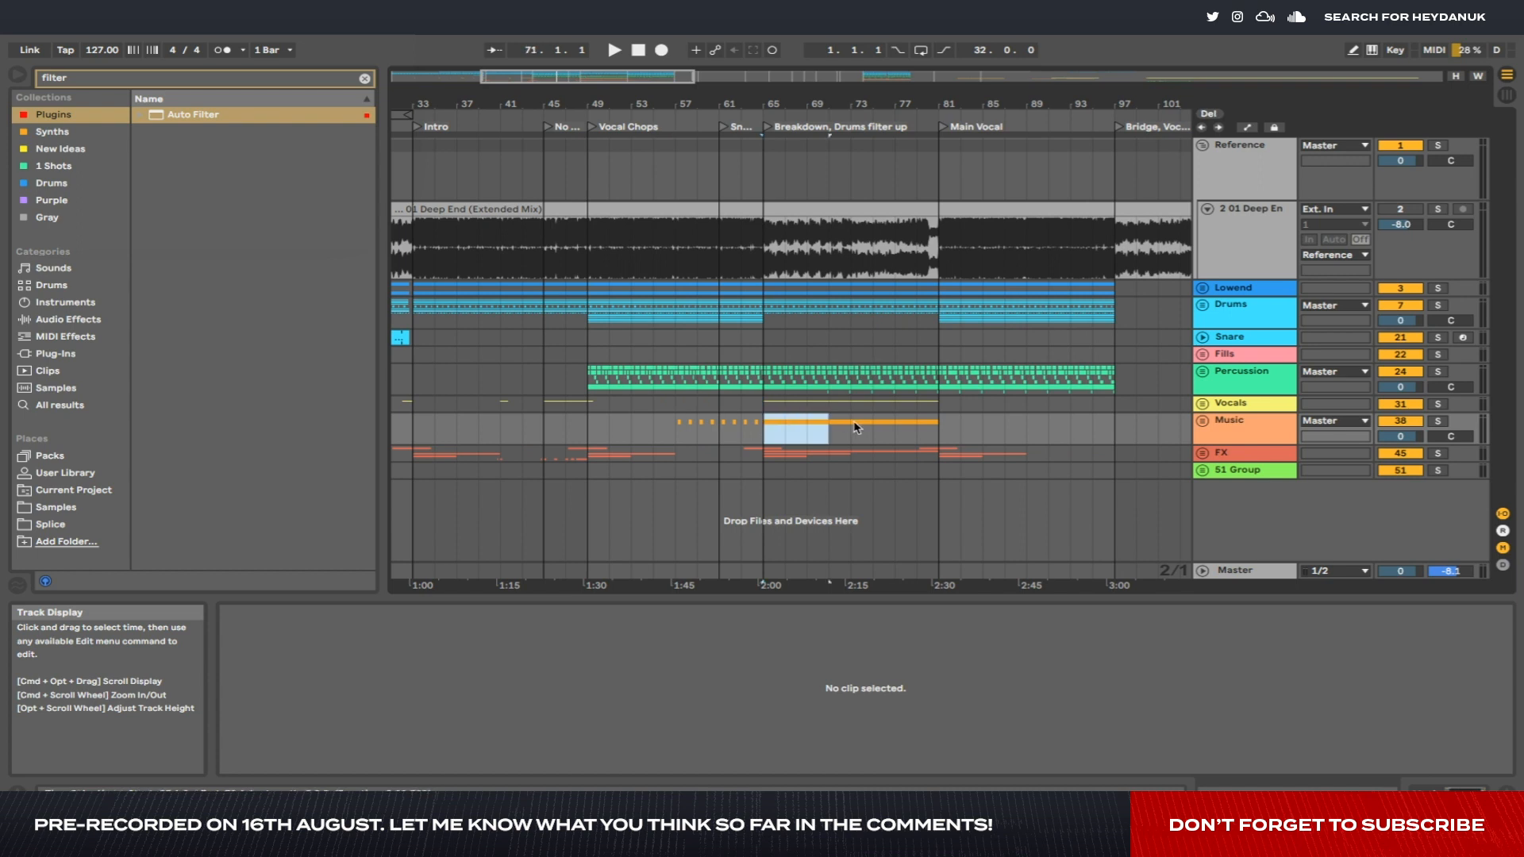
Expand the Music group, solo the 40 Scaler track and listen to its 35-Scaler 2 clips from bar 65.
left_click_drag(838, 427, 943, 429)
key("plus")
key("plus")
left_click(1202, 421)
scroll(755, 460, "down", 3)
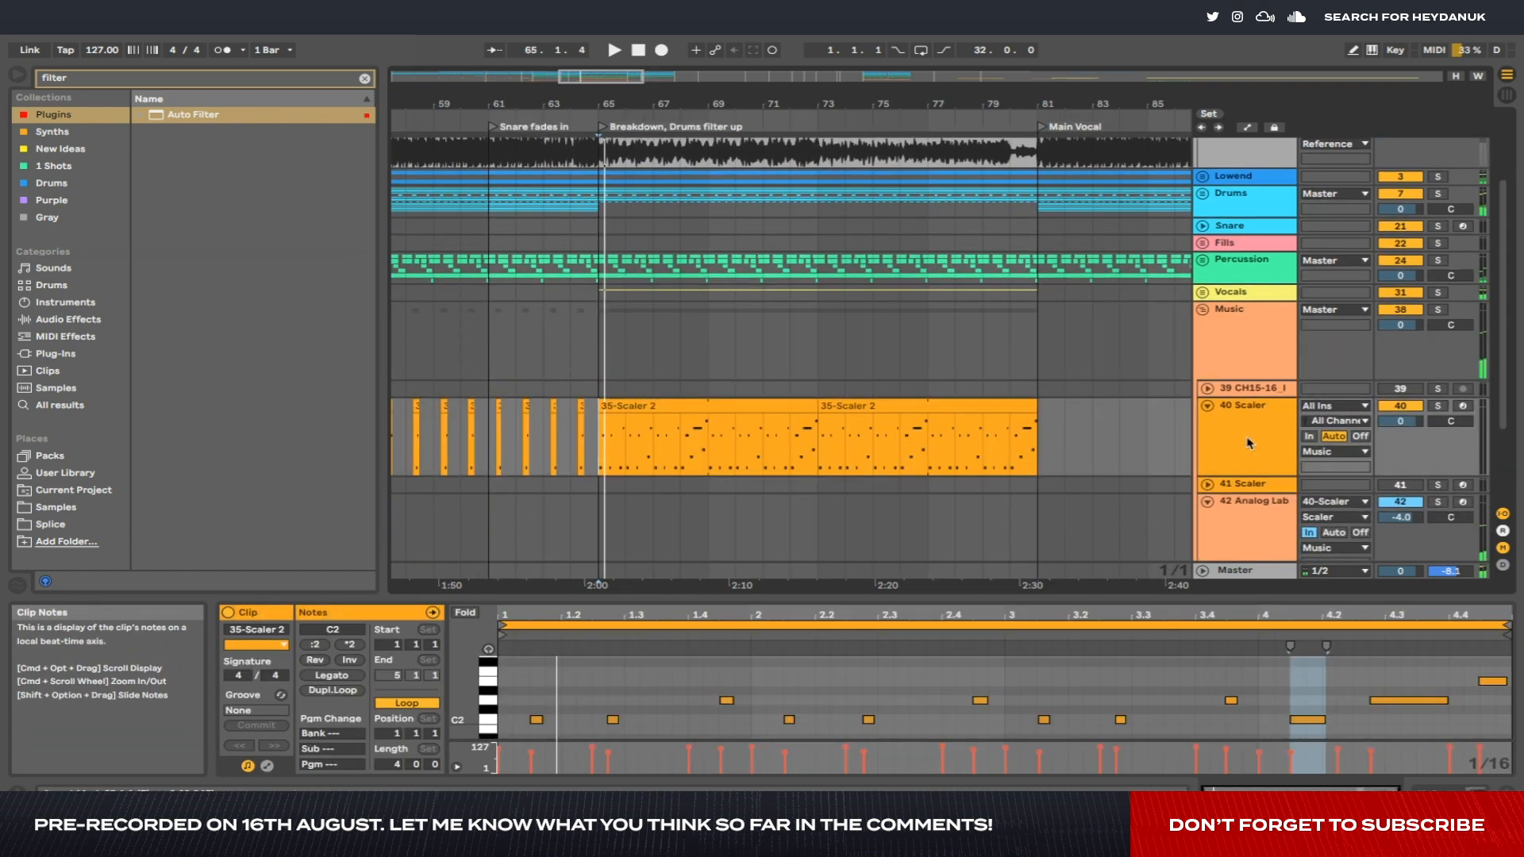
left_click(1438, 405)
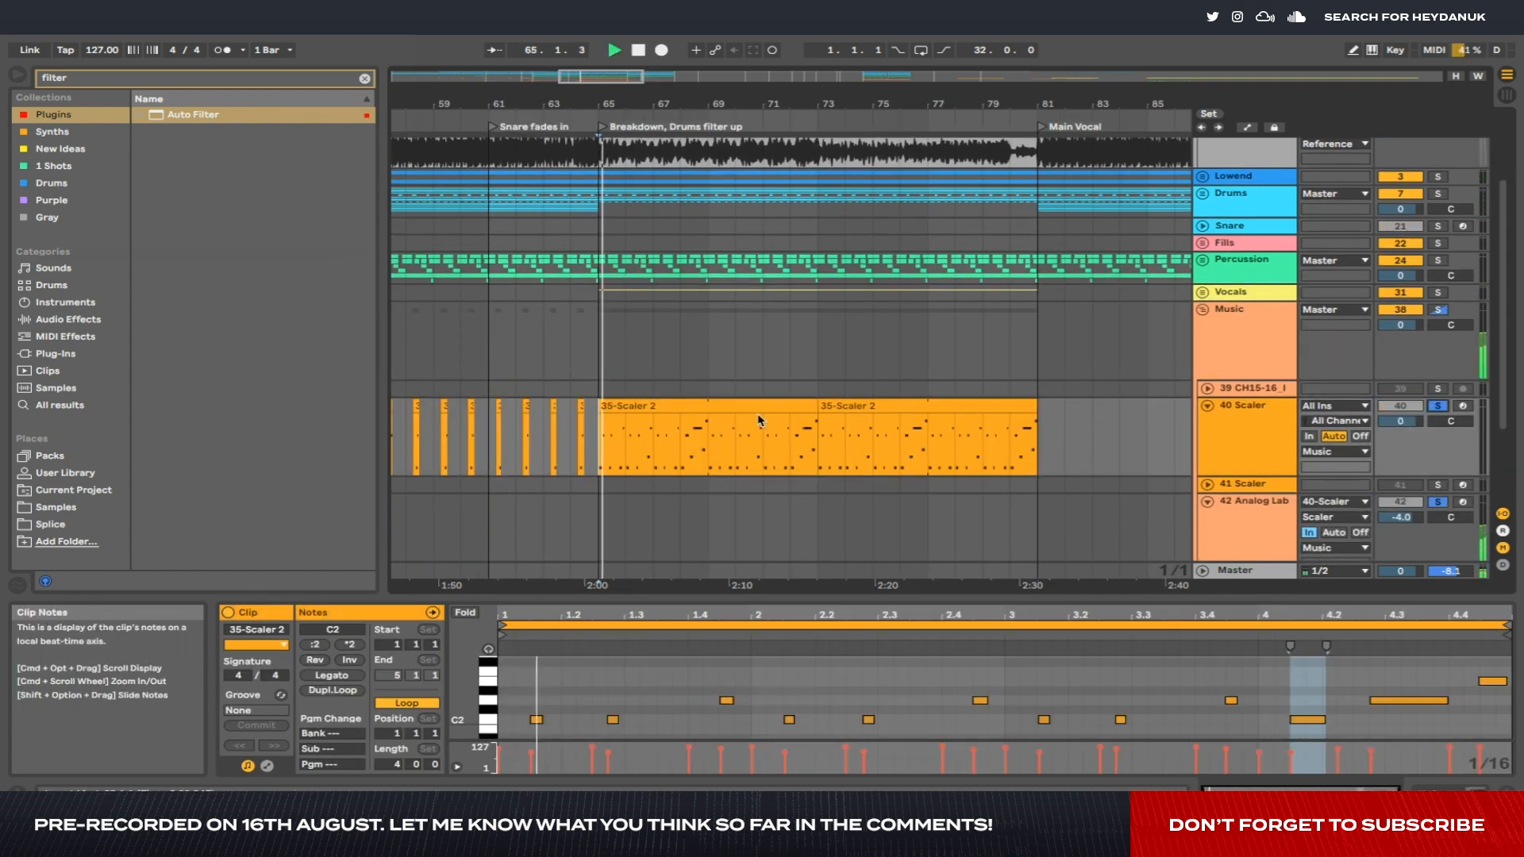
scroll(760, 420, "left", 3)
scroll(758, 422, "down", 2)
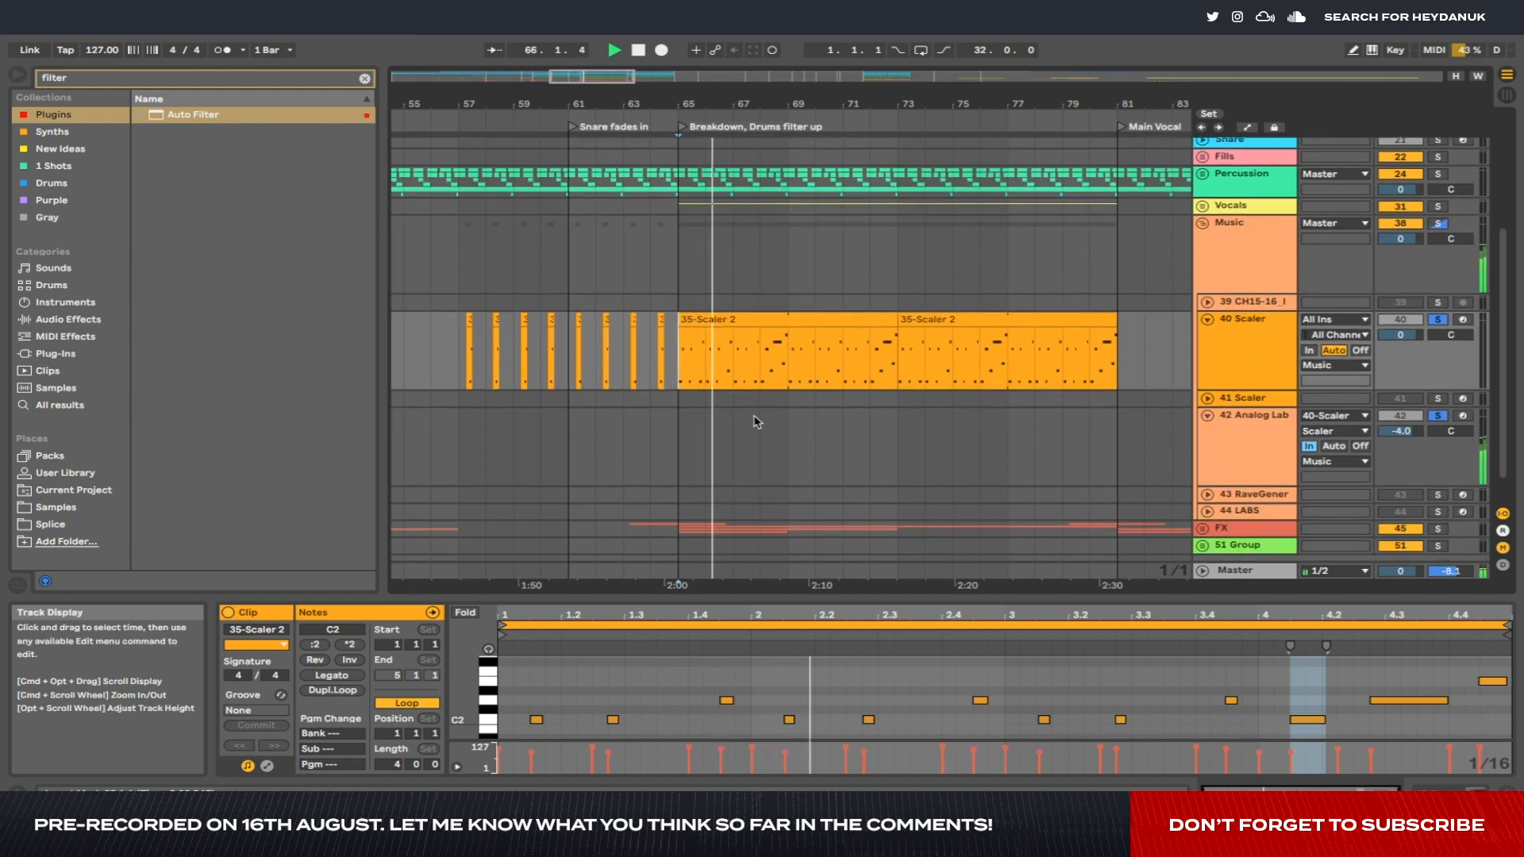
scroll(756, 423, "down", 2)
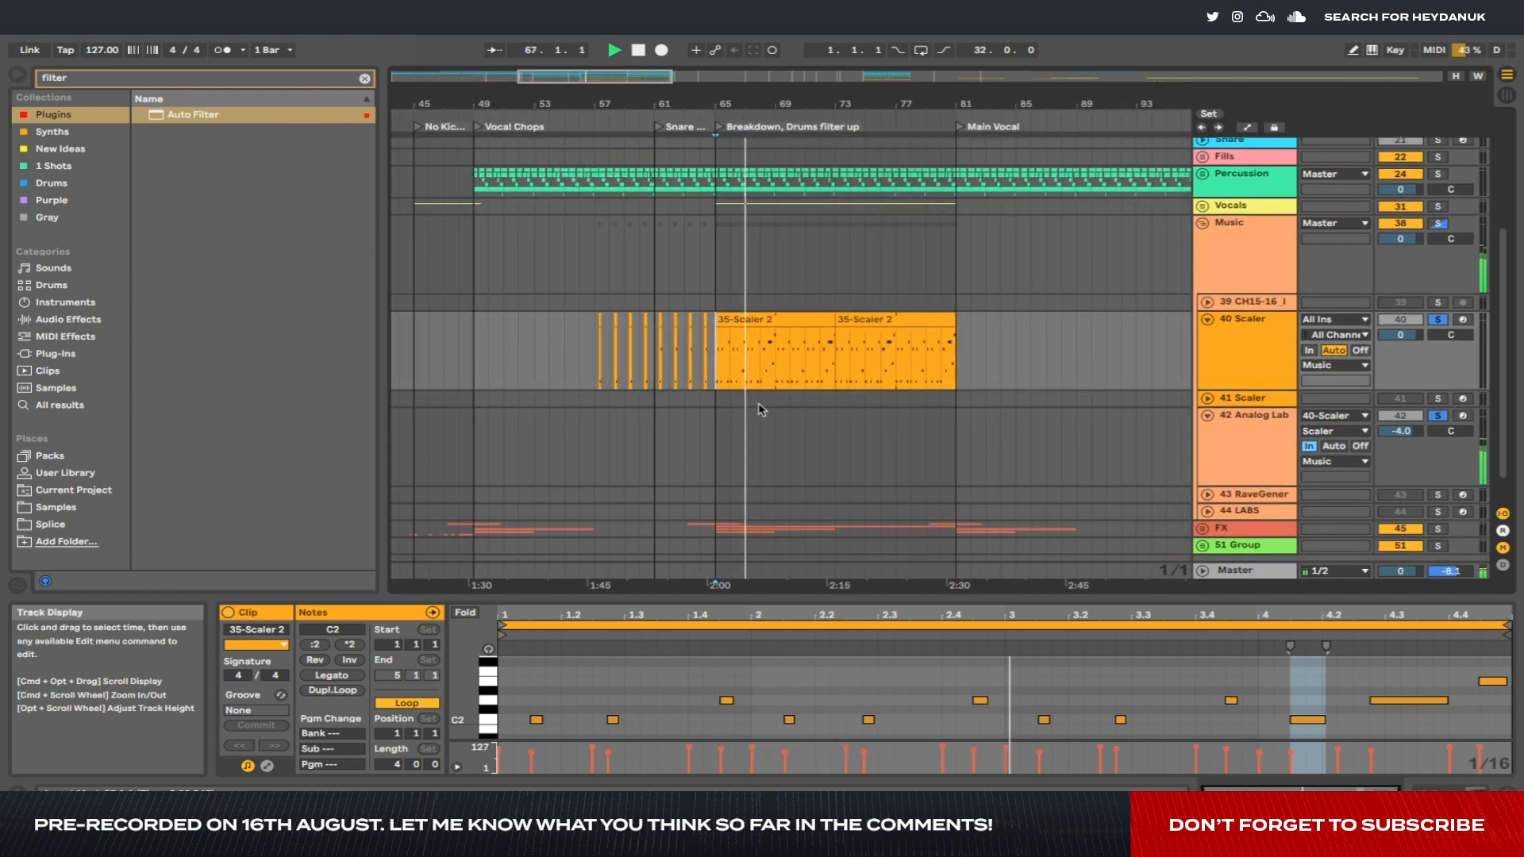
left_click(1236, 339)
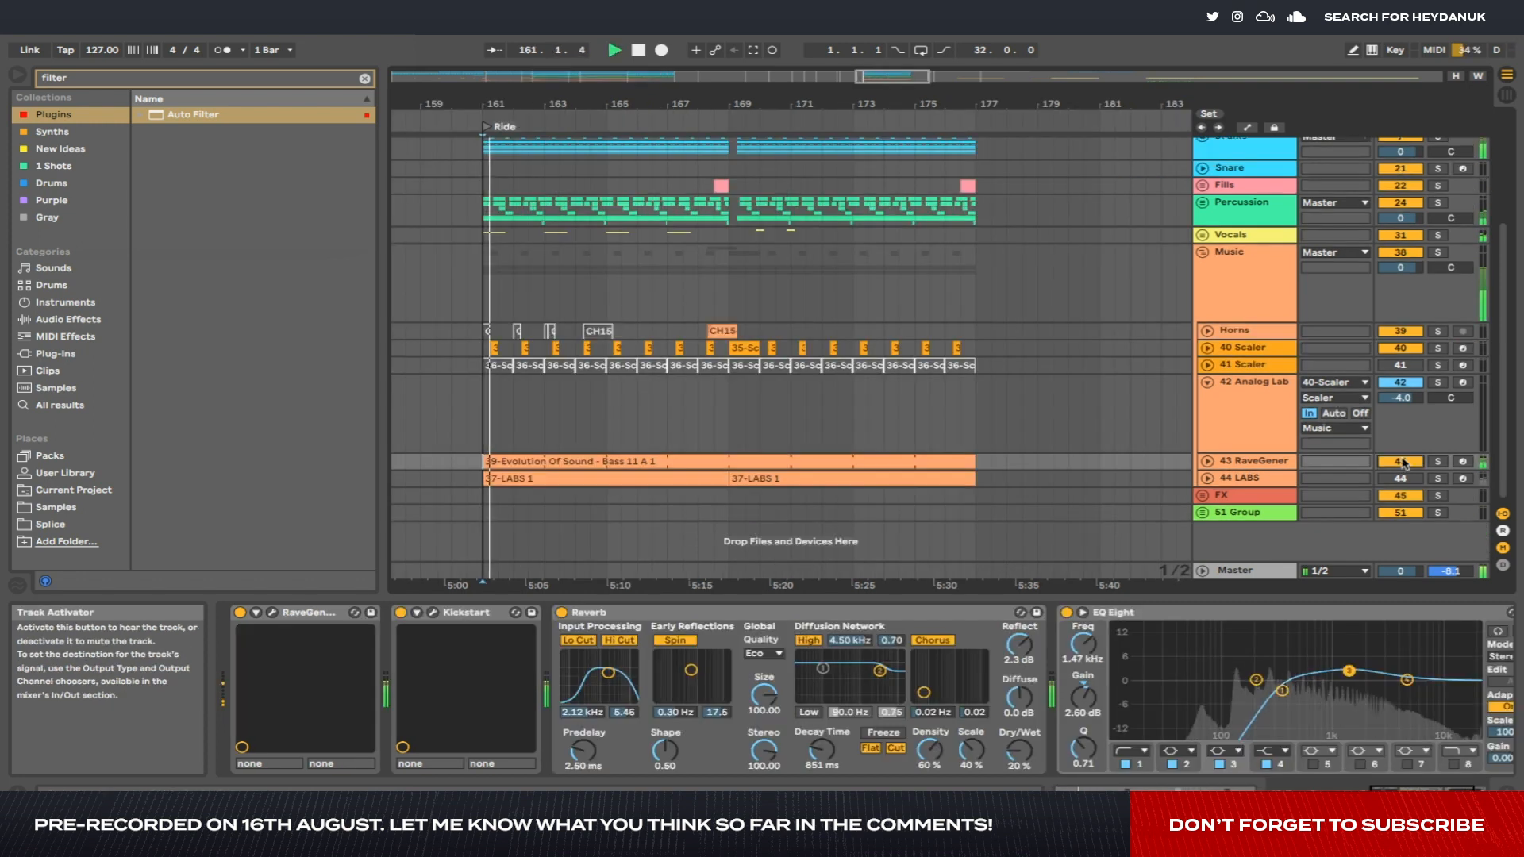
Copy the Evolution Of Sound bass clip to bar 81, audition it in the Main Vocal section, and remove the 43 RaveGener track.
scroll(911, 436, "down", 5)
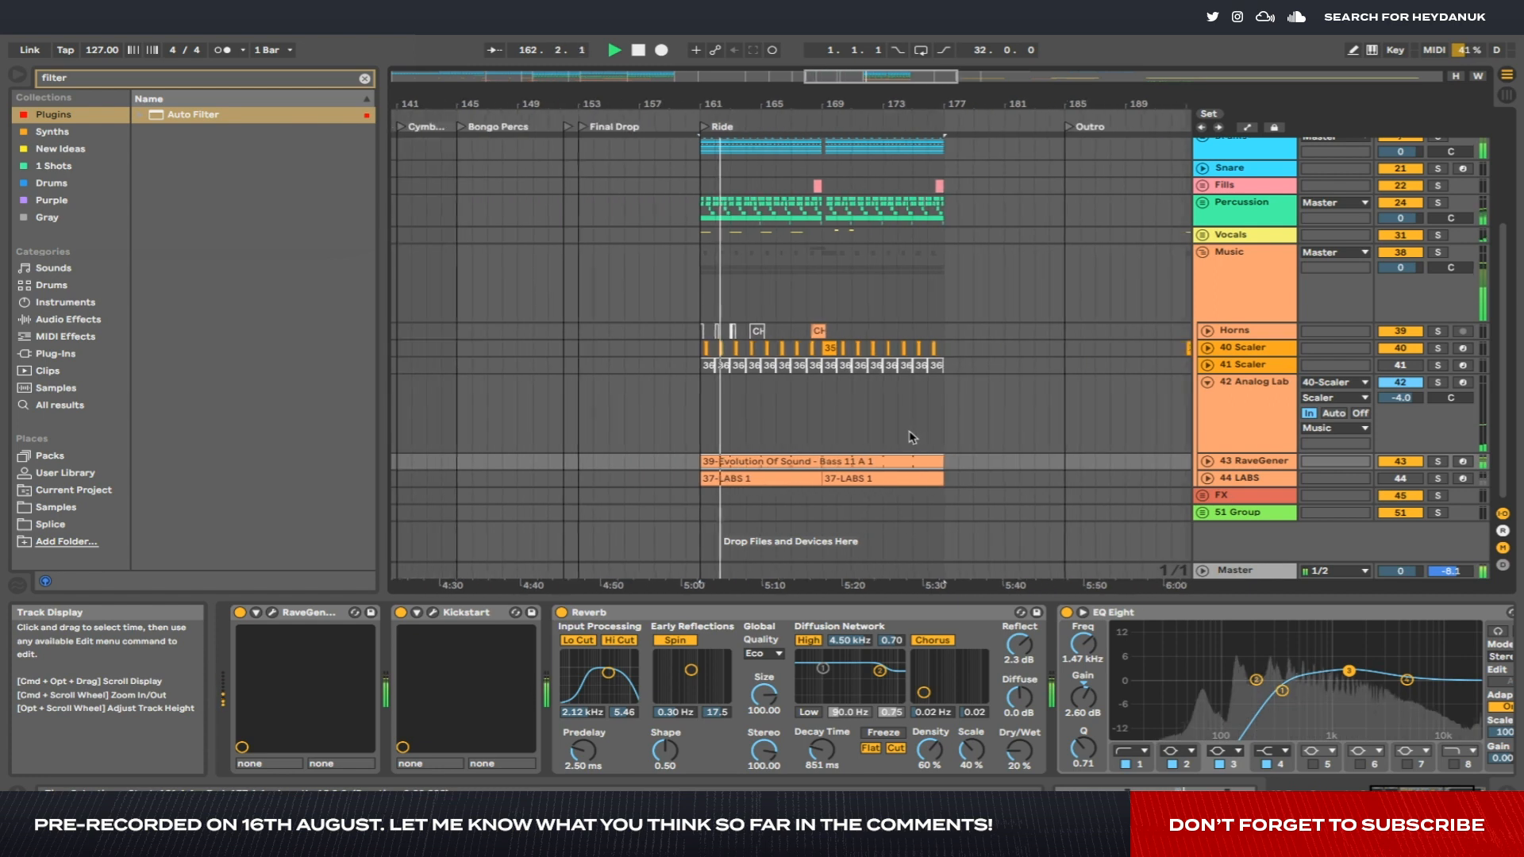
scroll(915, 436, "left", 10)
key("space")
scroll(915, 436, "left", 5)
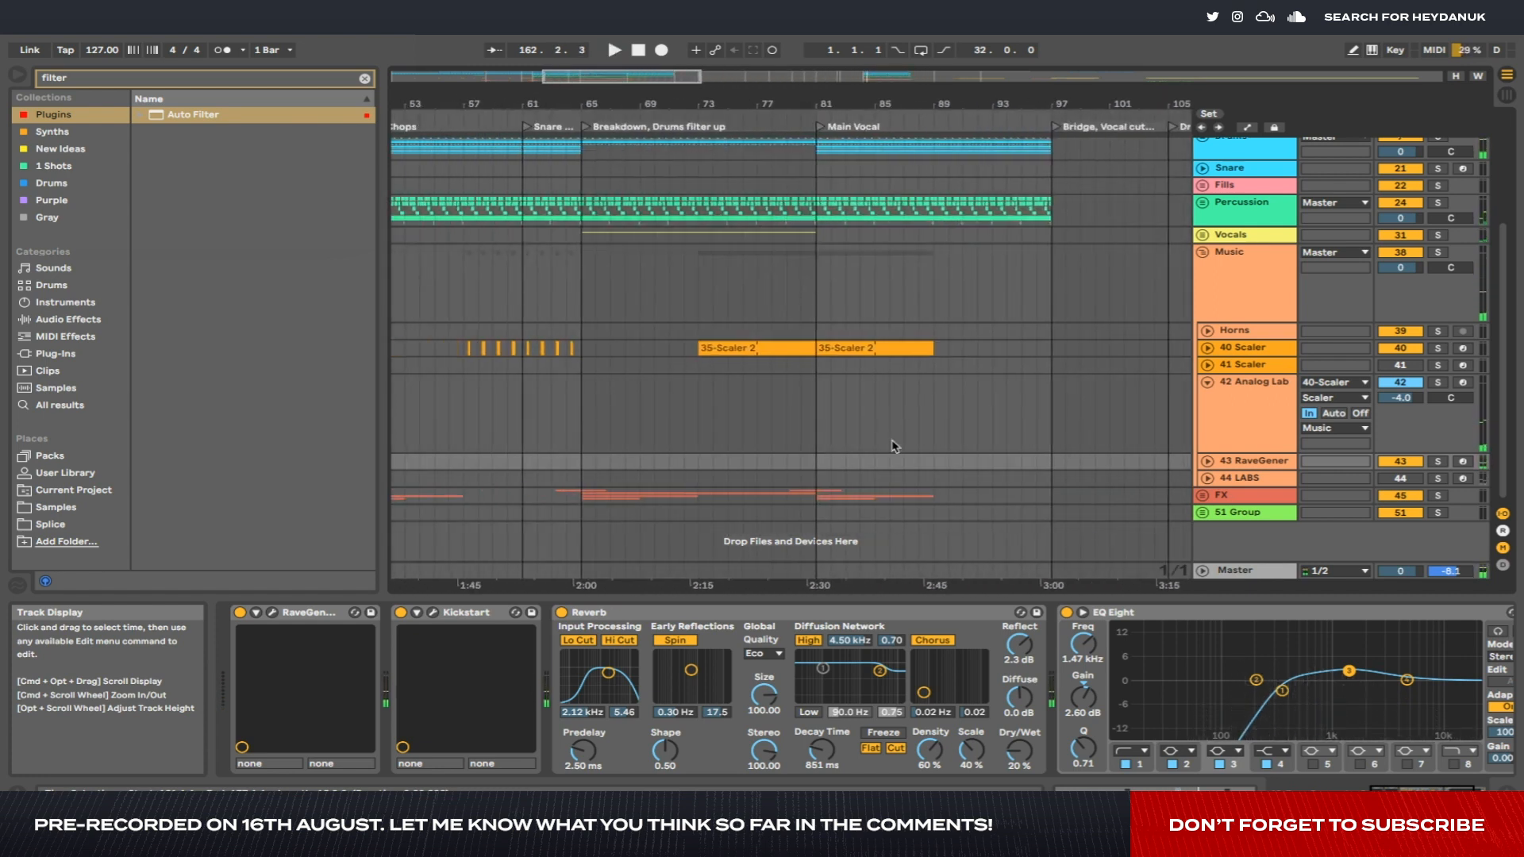
key("super+v")
left_click(818, 441)
key("space")
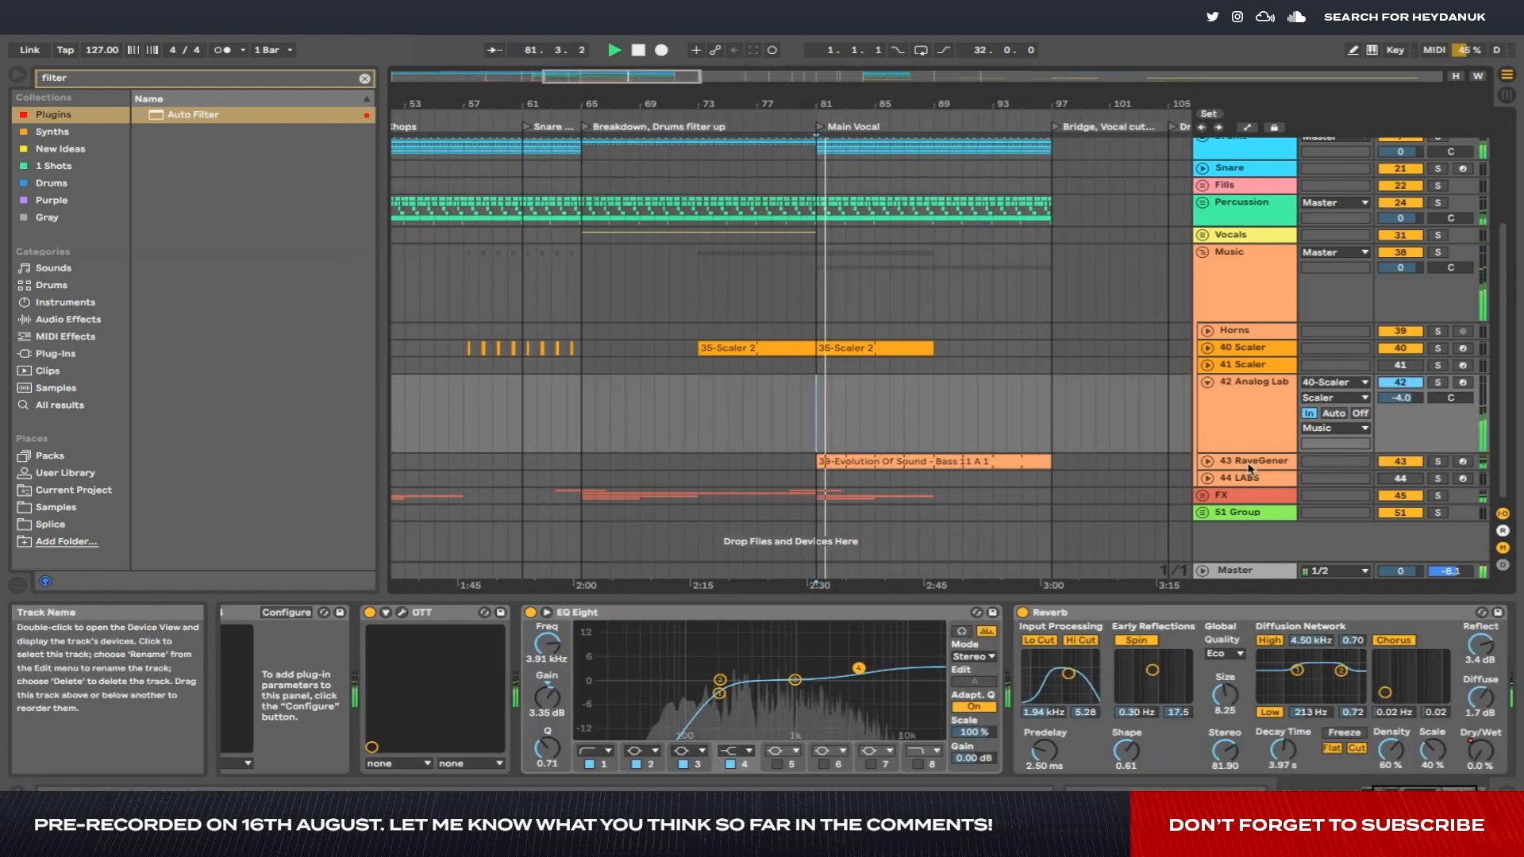
key("space")
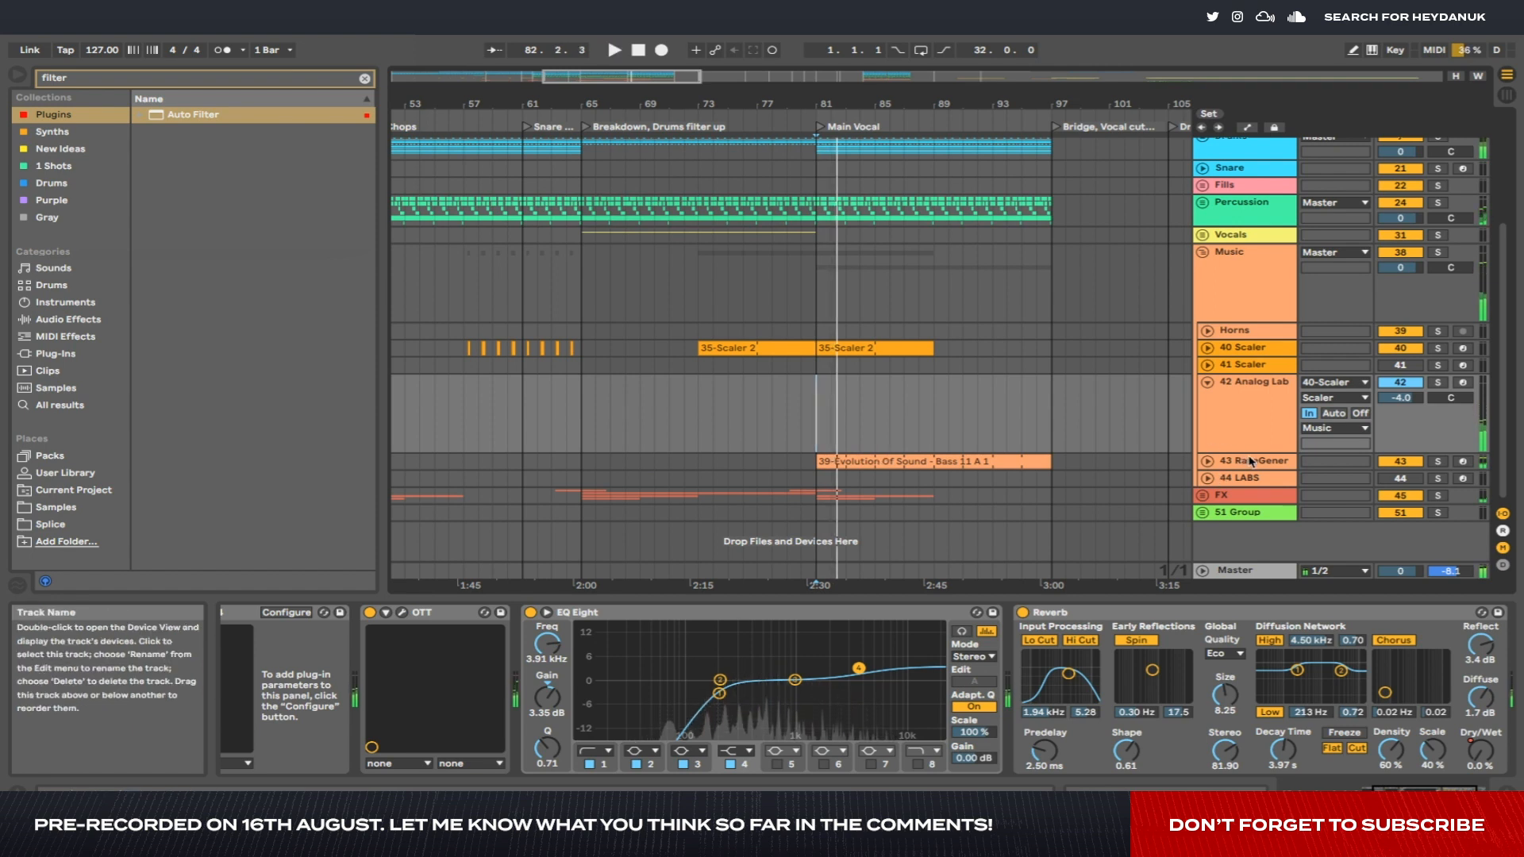
left_click(1250, 461)
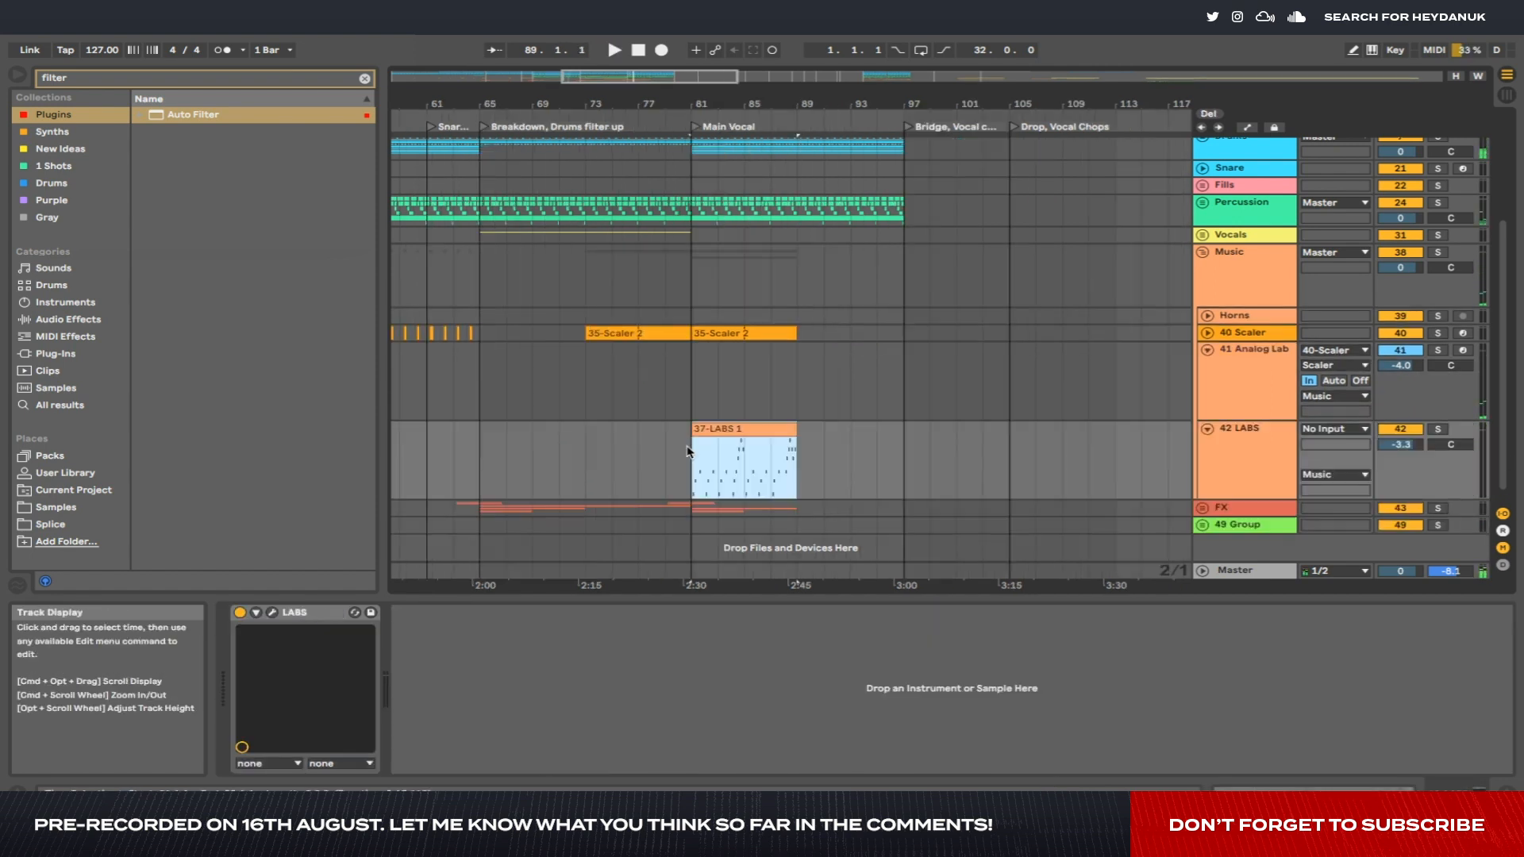
Duplicate the 37-LABS 1 clip at bar 81 to fill bars 89 to 97, listening to the Main Vocal section.
key("space")
left_click(725, 433)
key("super+d")
scroll(725, 432, "up", 5)
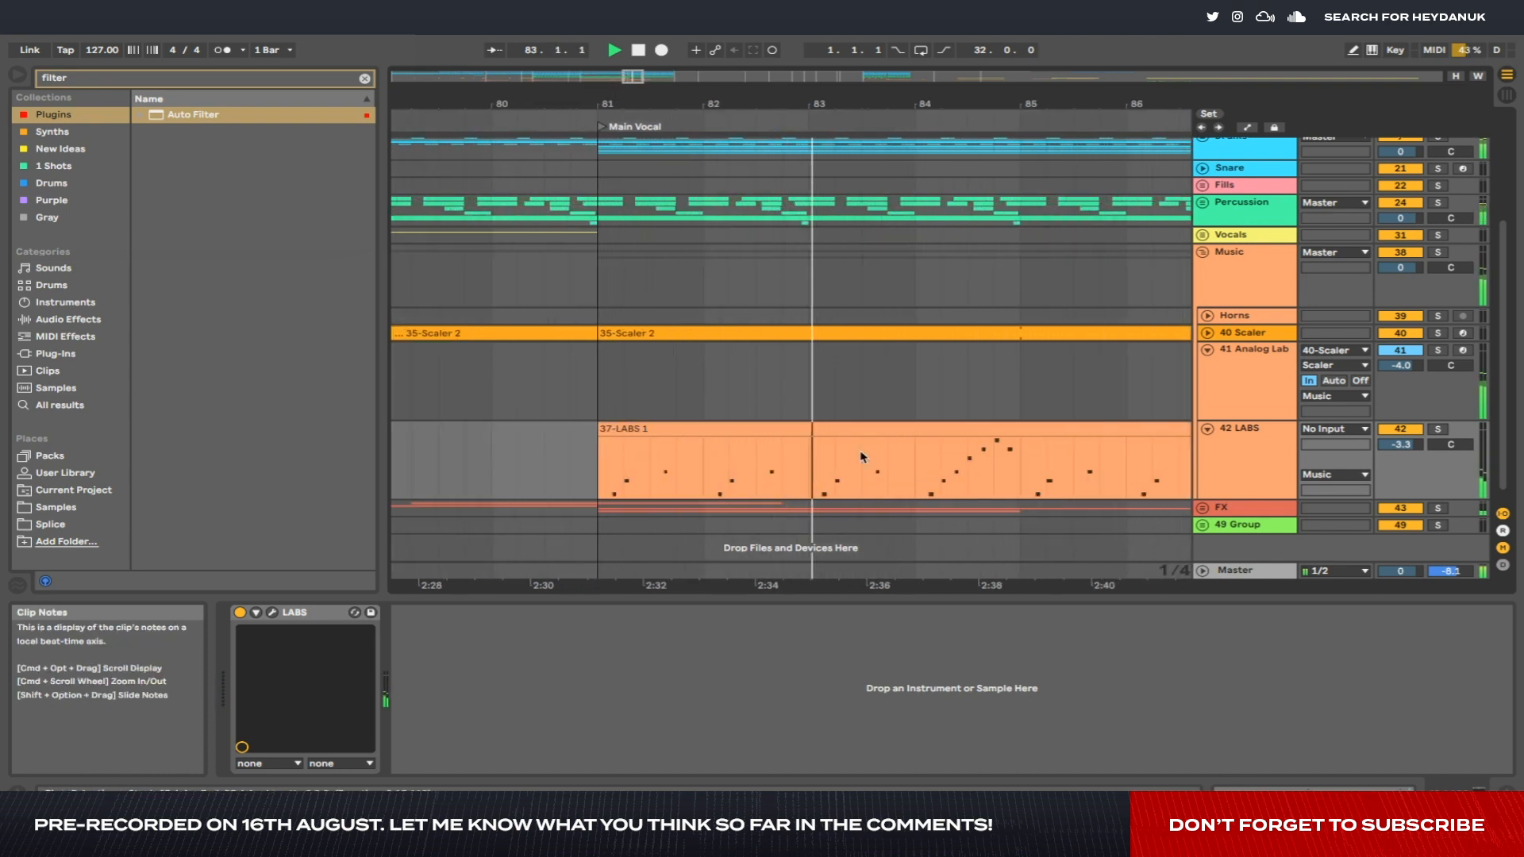
scroll(854, 458, "down", 3)
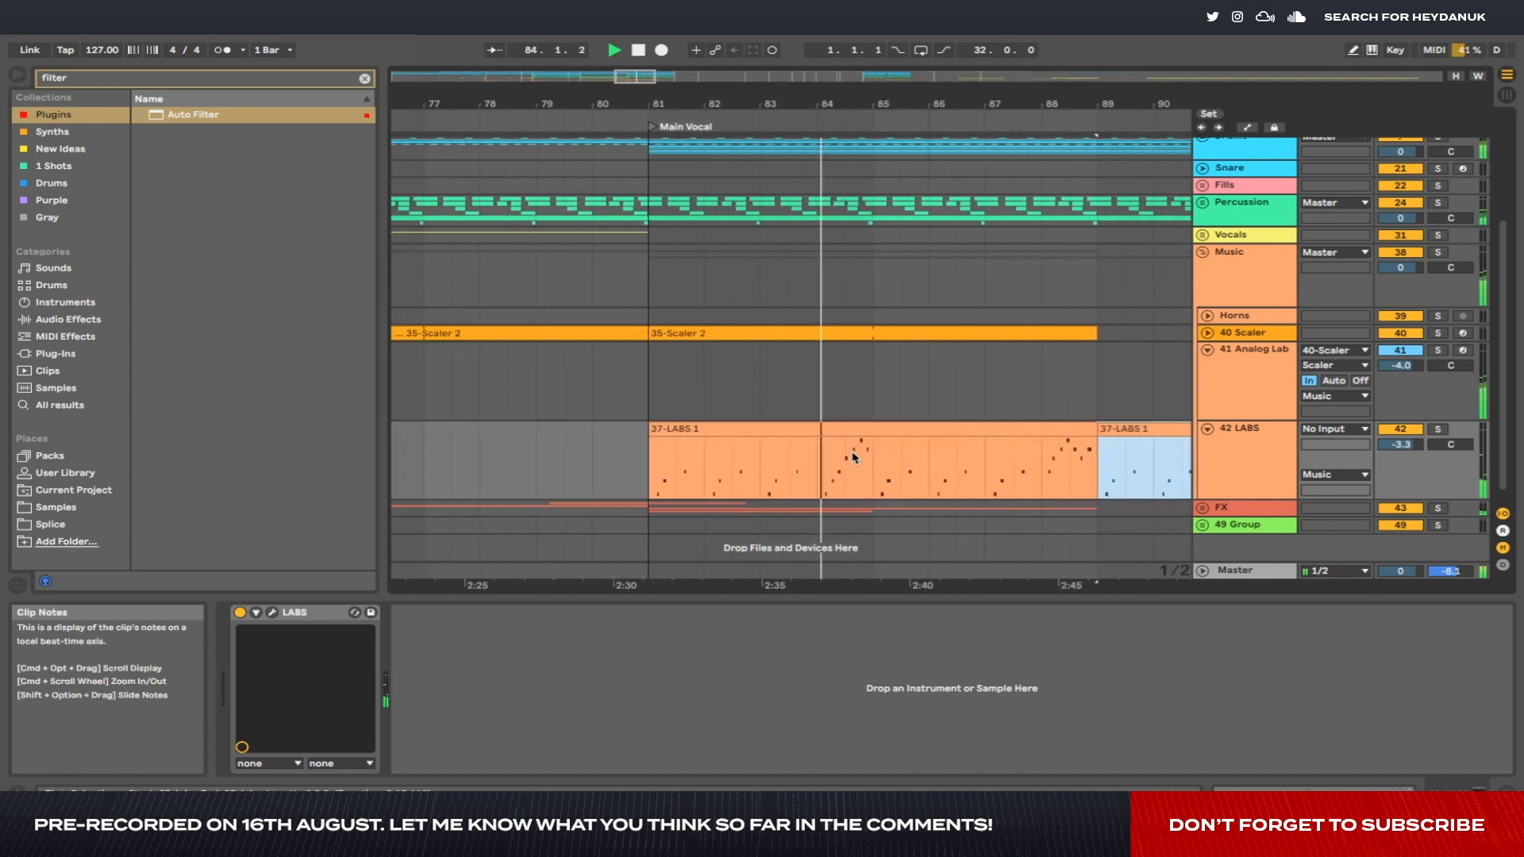
scroll(818, 457, "right", 4)
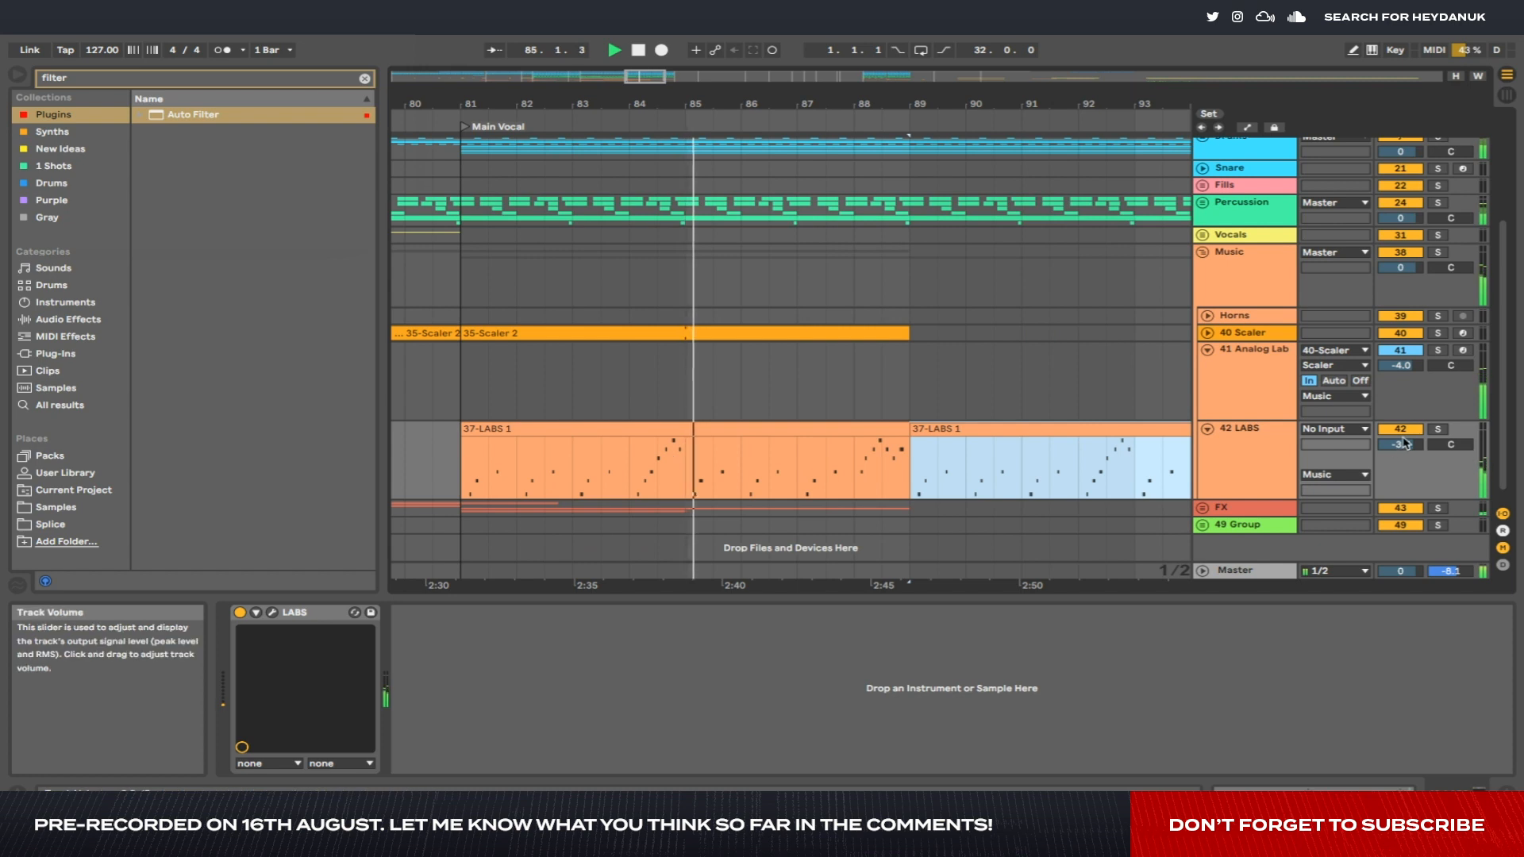
Lower the 42 LABS track volume to -4.1 dB while the Main Vocal section plays.
left_click_drag(1400, 444, 1401, 451)
scroll(1044, 449, "down", 2)
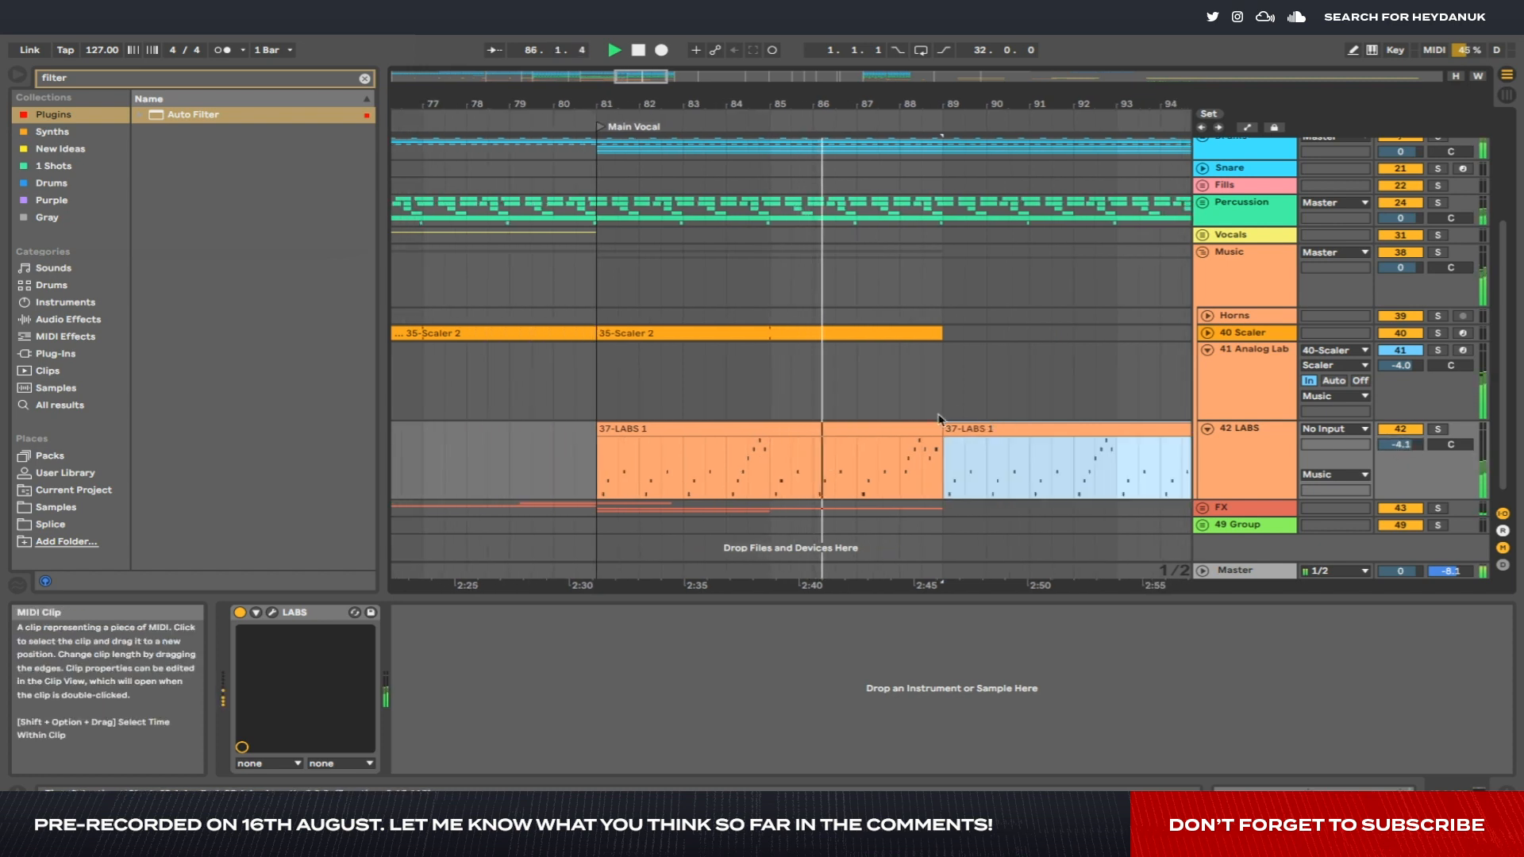
scroll(931, 417, "down", 2)
scroll(931, 416, "right", 2)
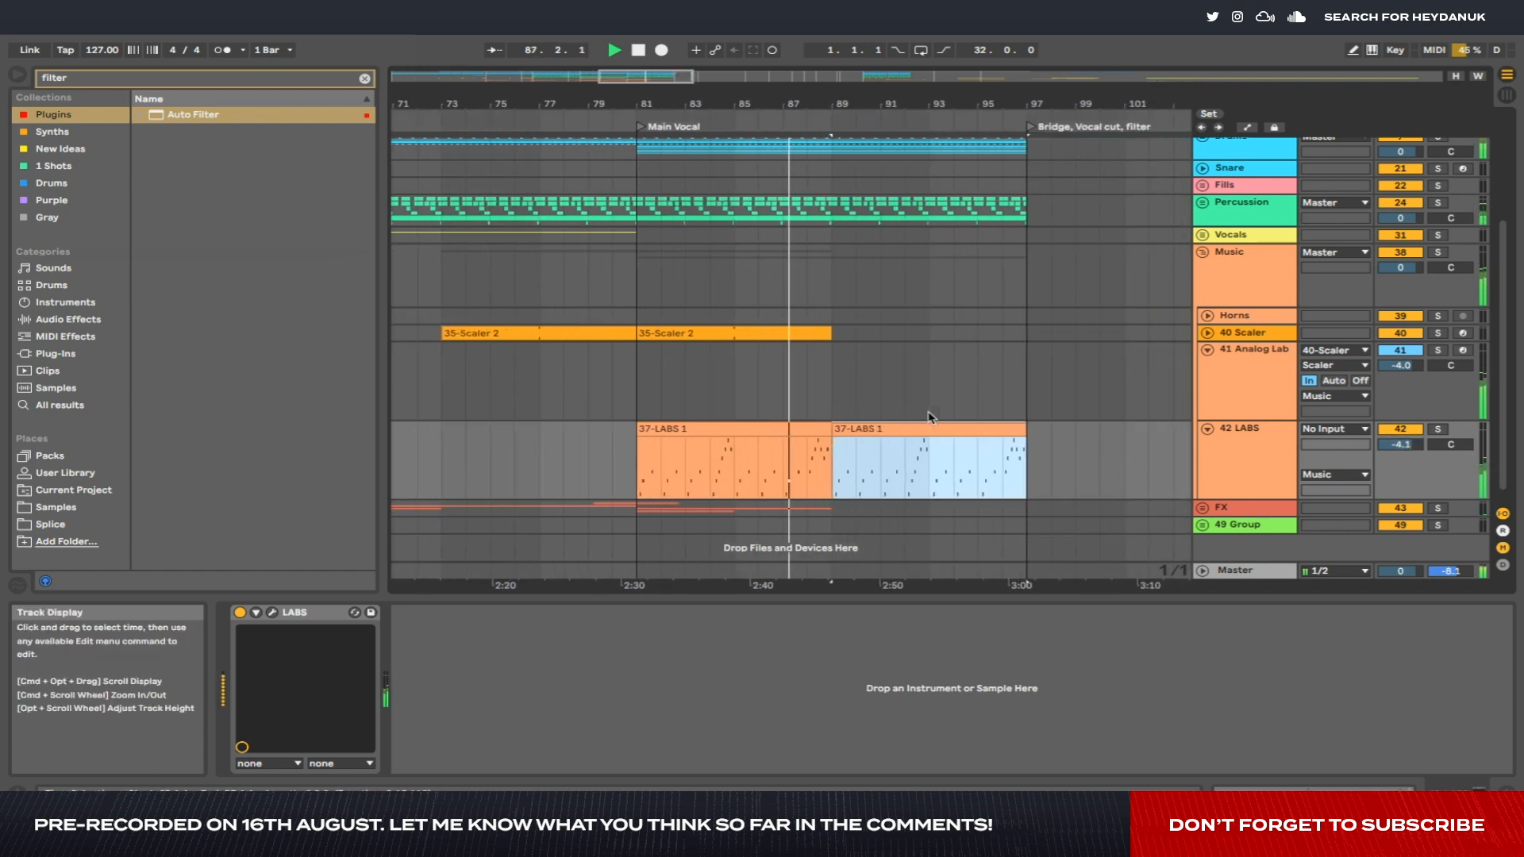
Mute the 42 LABS track, stop playback and fold the track, then select the 41 Analog Lab track.
left_click(1278, 467)
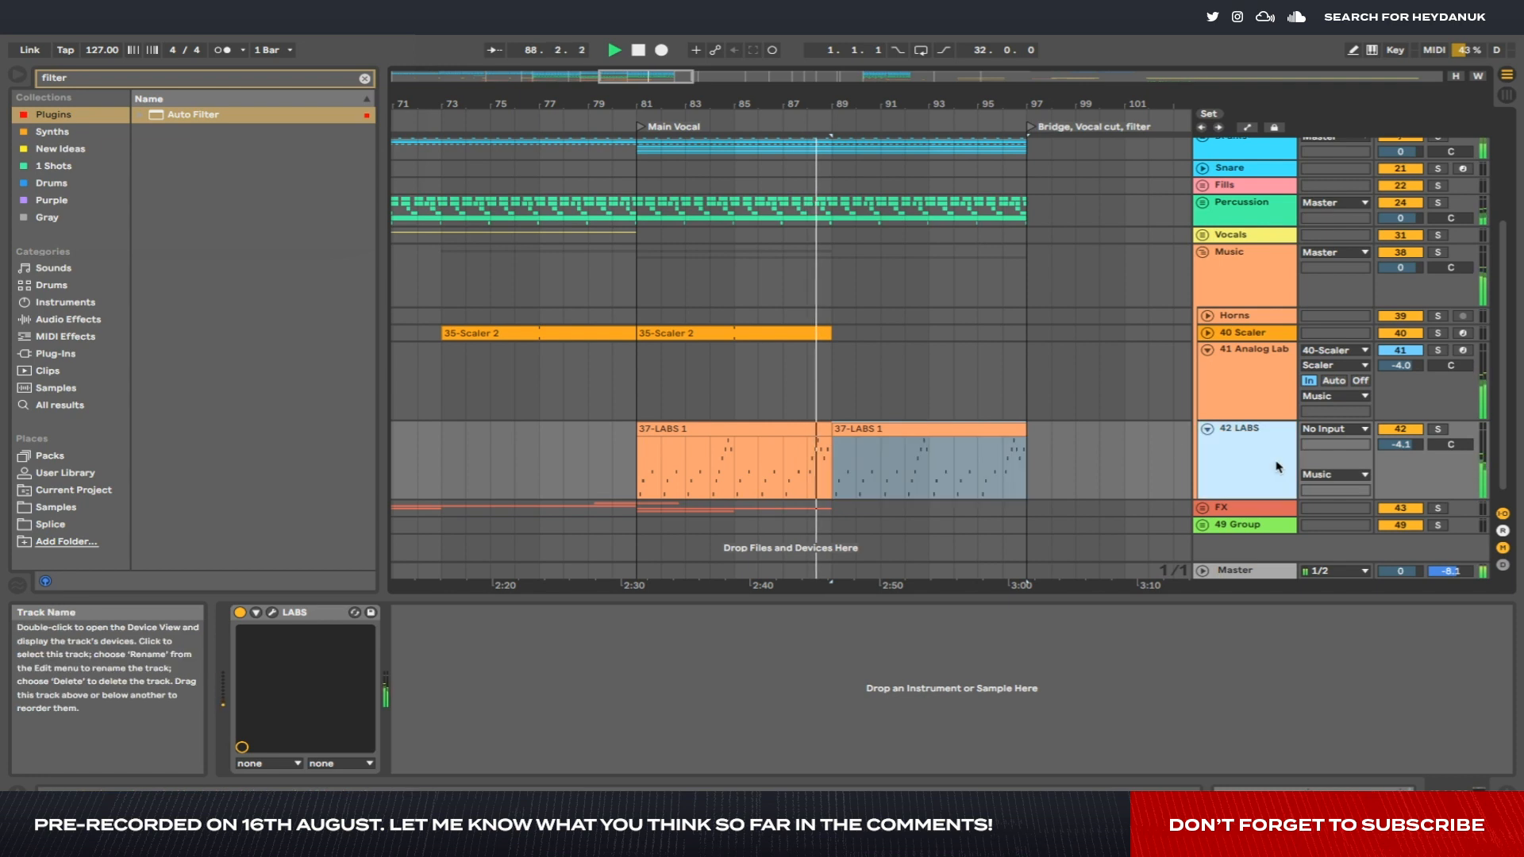
left_click(1401, 429)
key("space")
key("minus")
left_click(1208, 429)
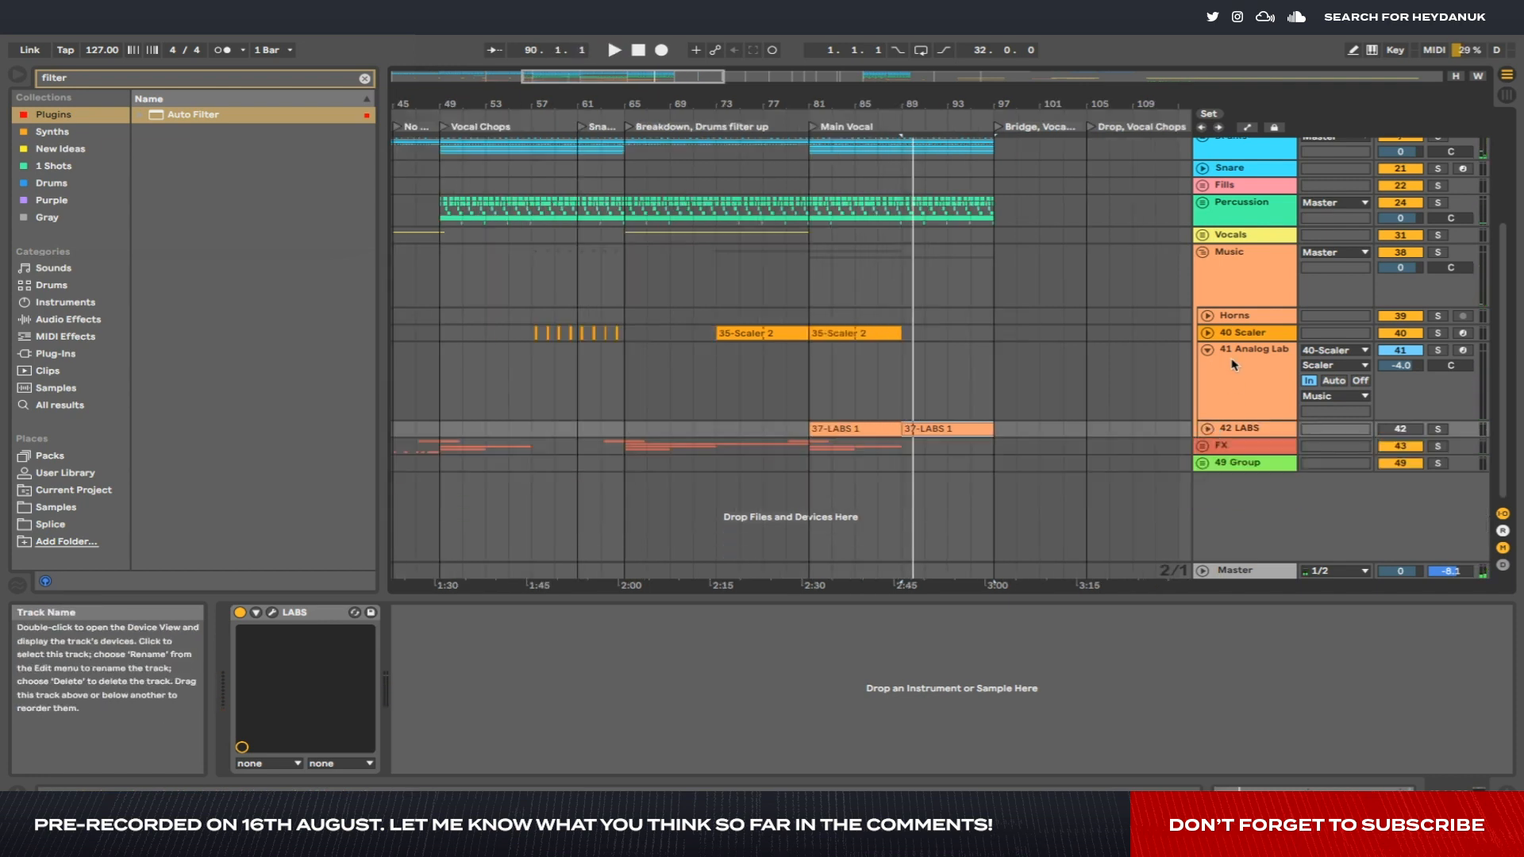
key("minus")
key("minus")
key("minus")
left_click(1223, 365)
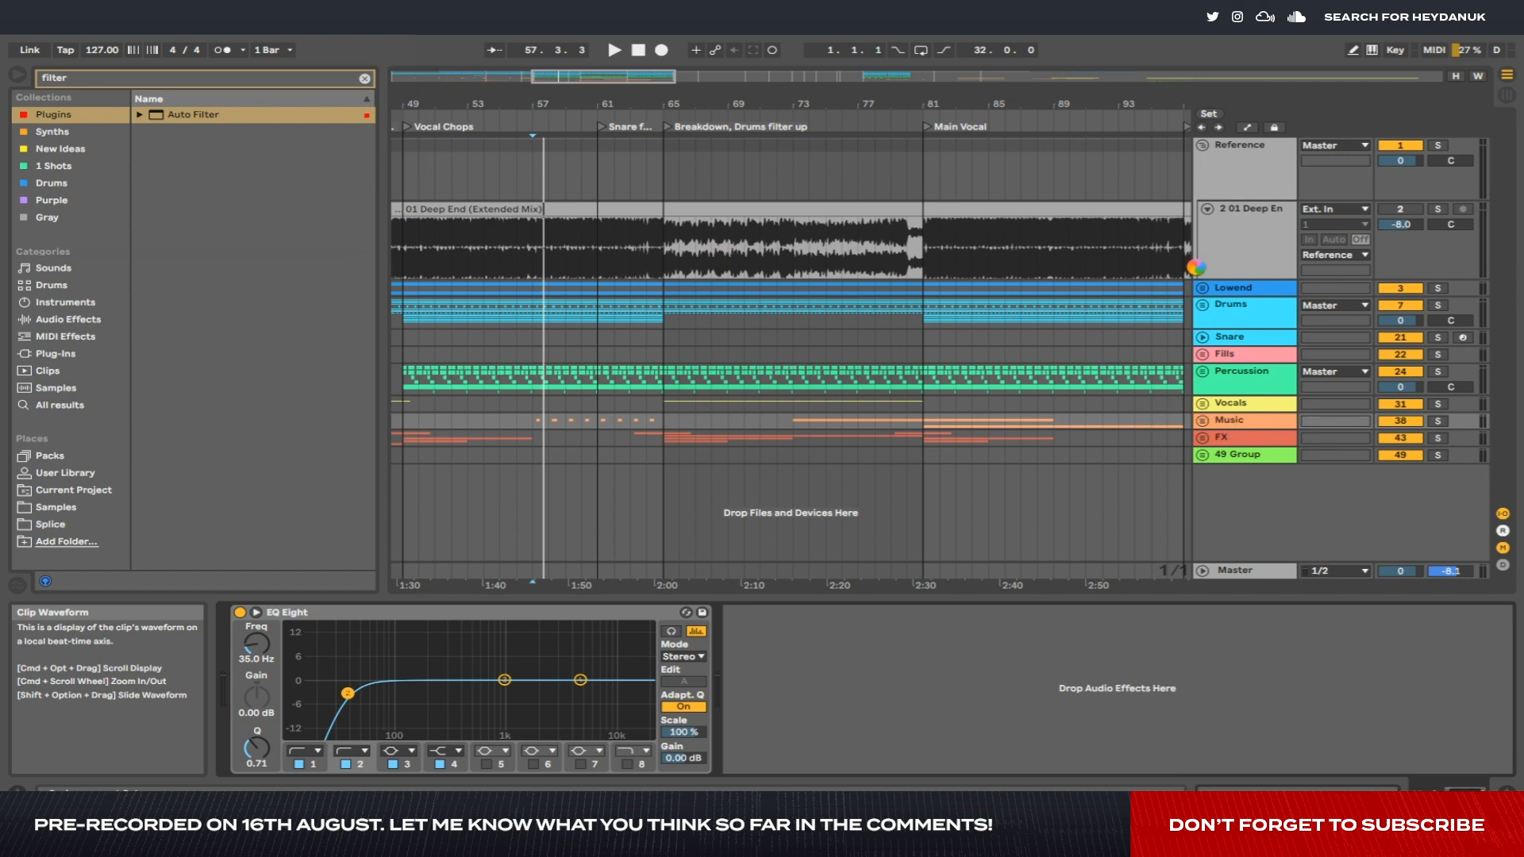
Insert a return track and rename it Room Reverb.
right_click(1237, 570)
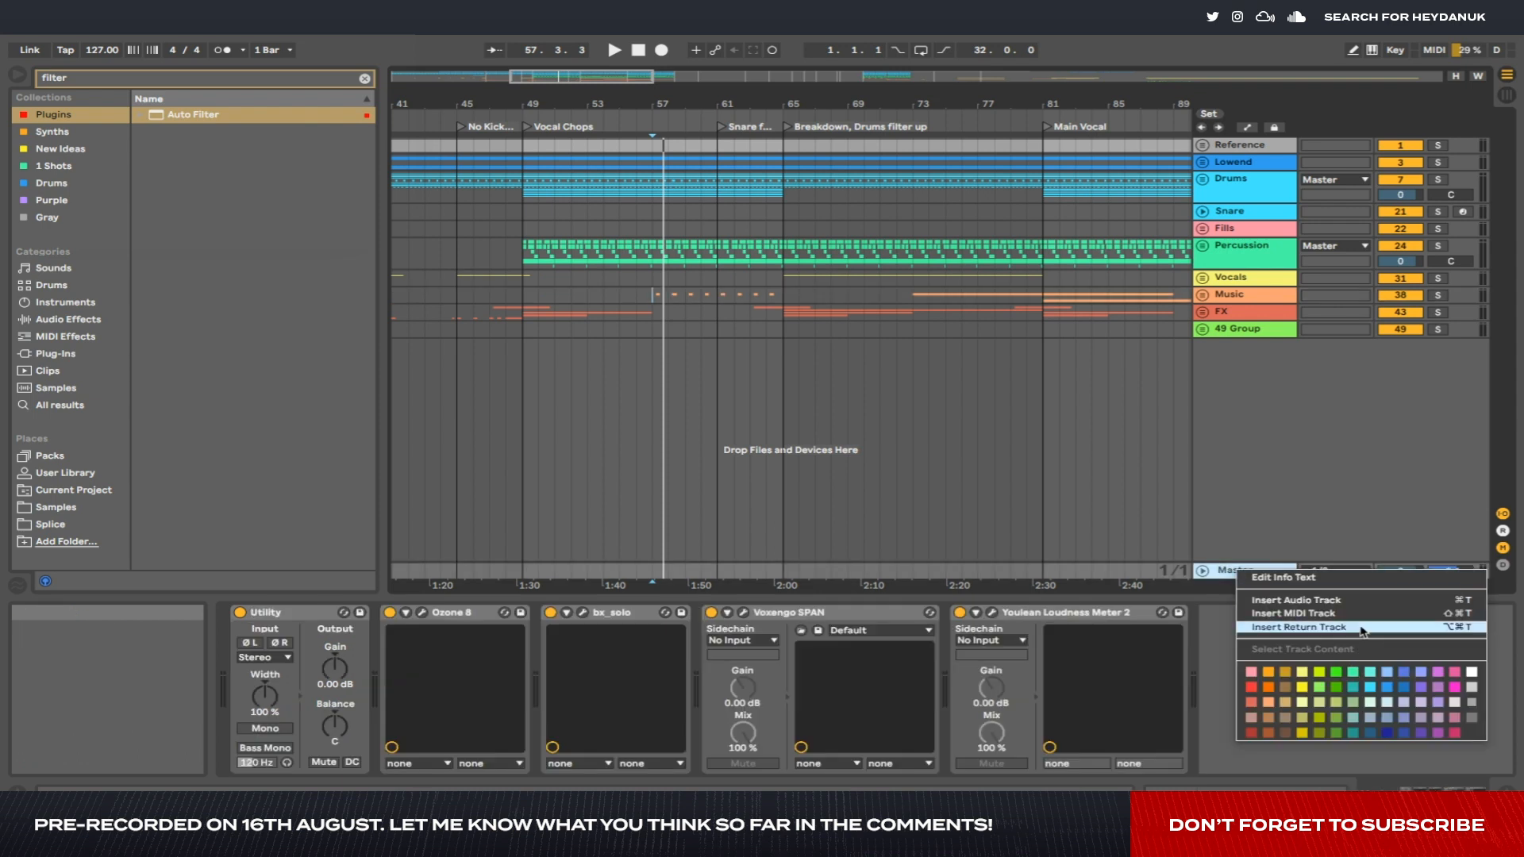
left_click(1298, 628)
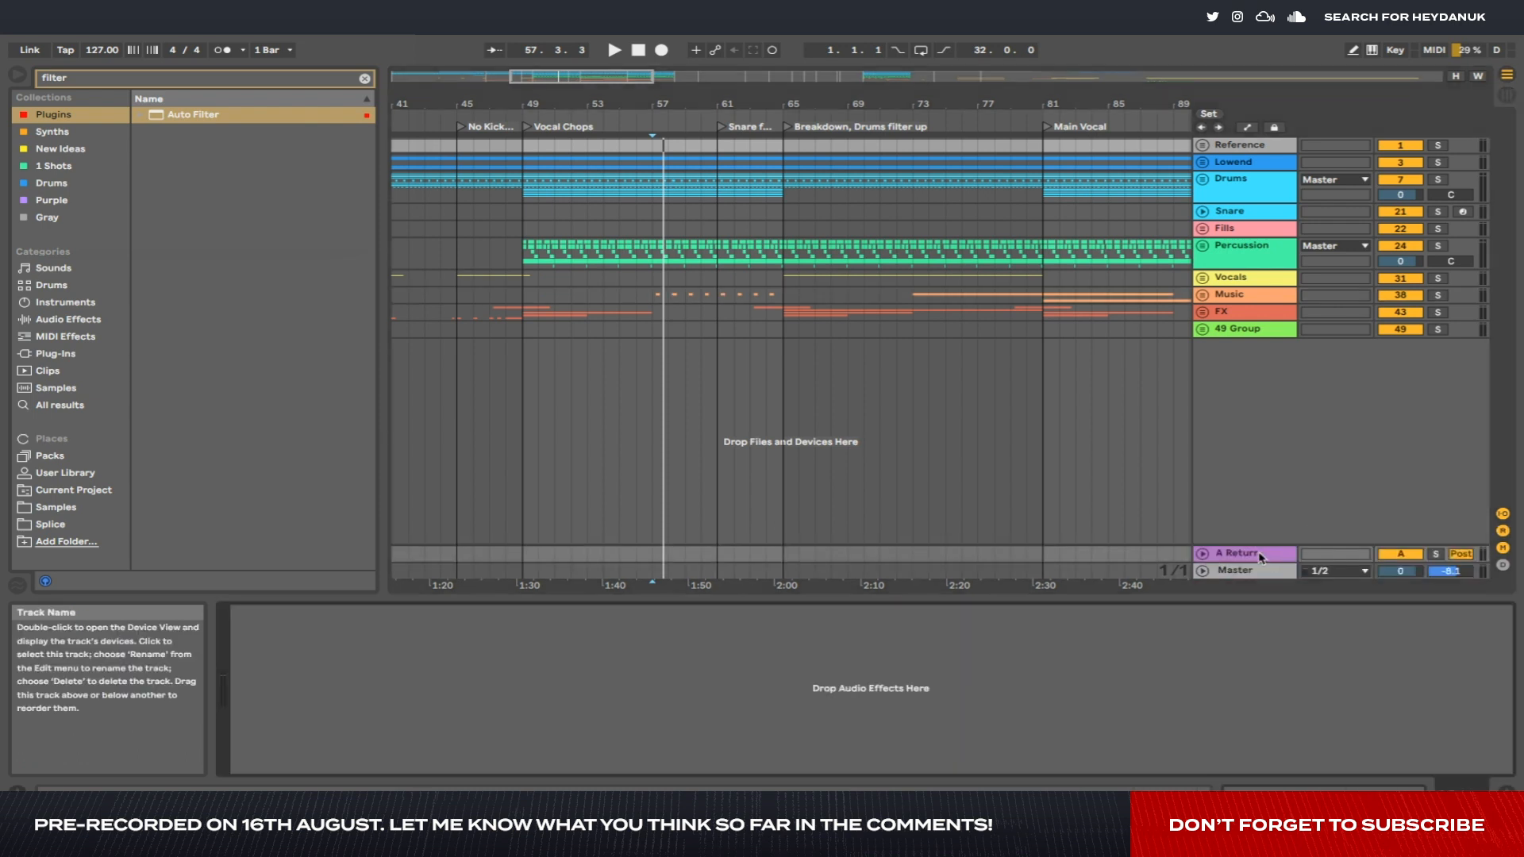
right_click(1251, 554)
left_click(1302, 588)
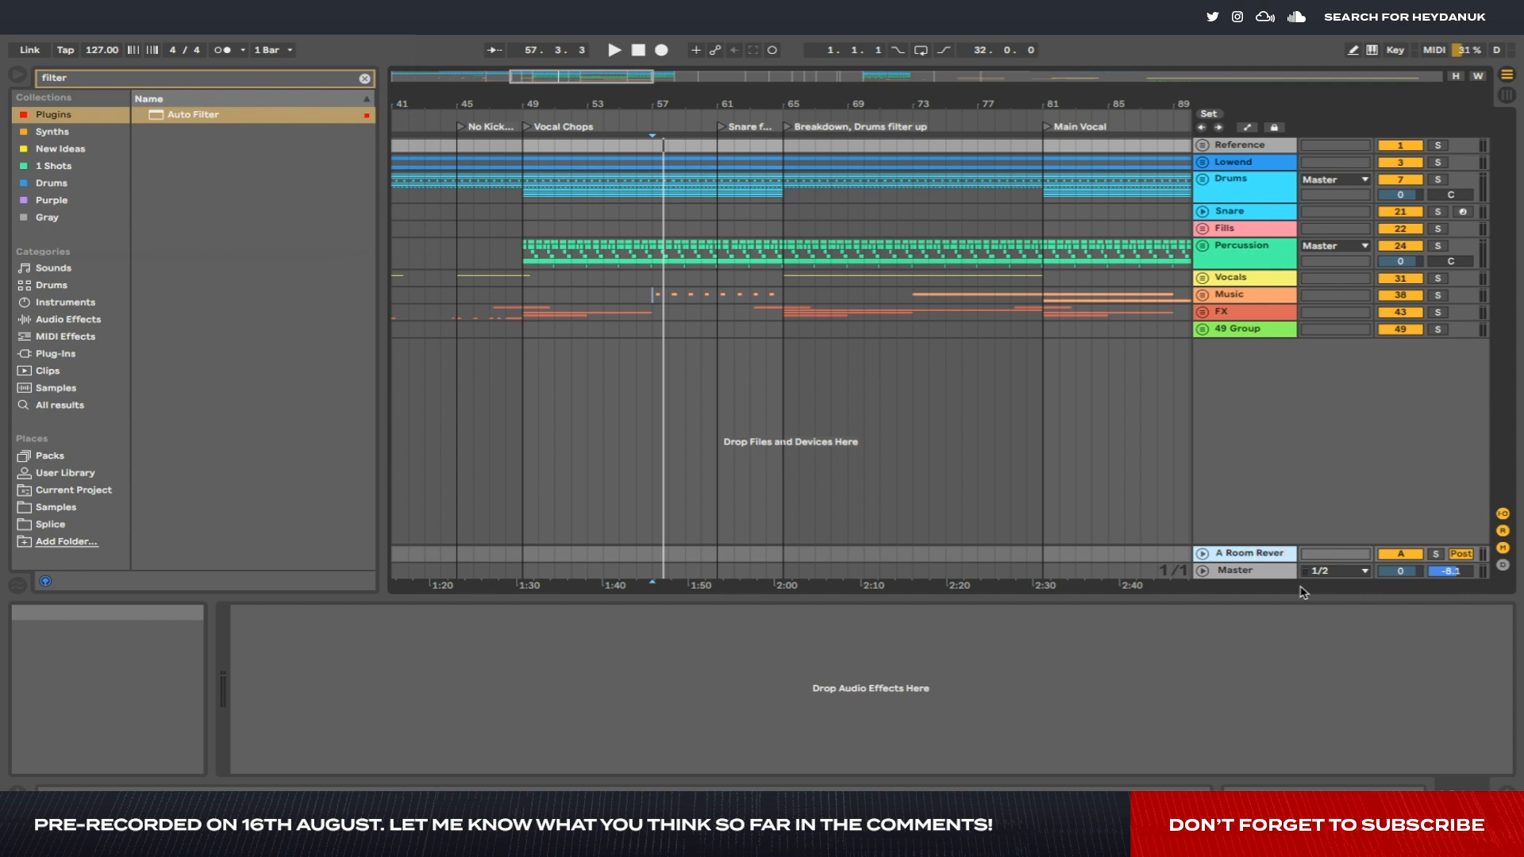
right_click(1251, 554)
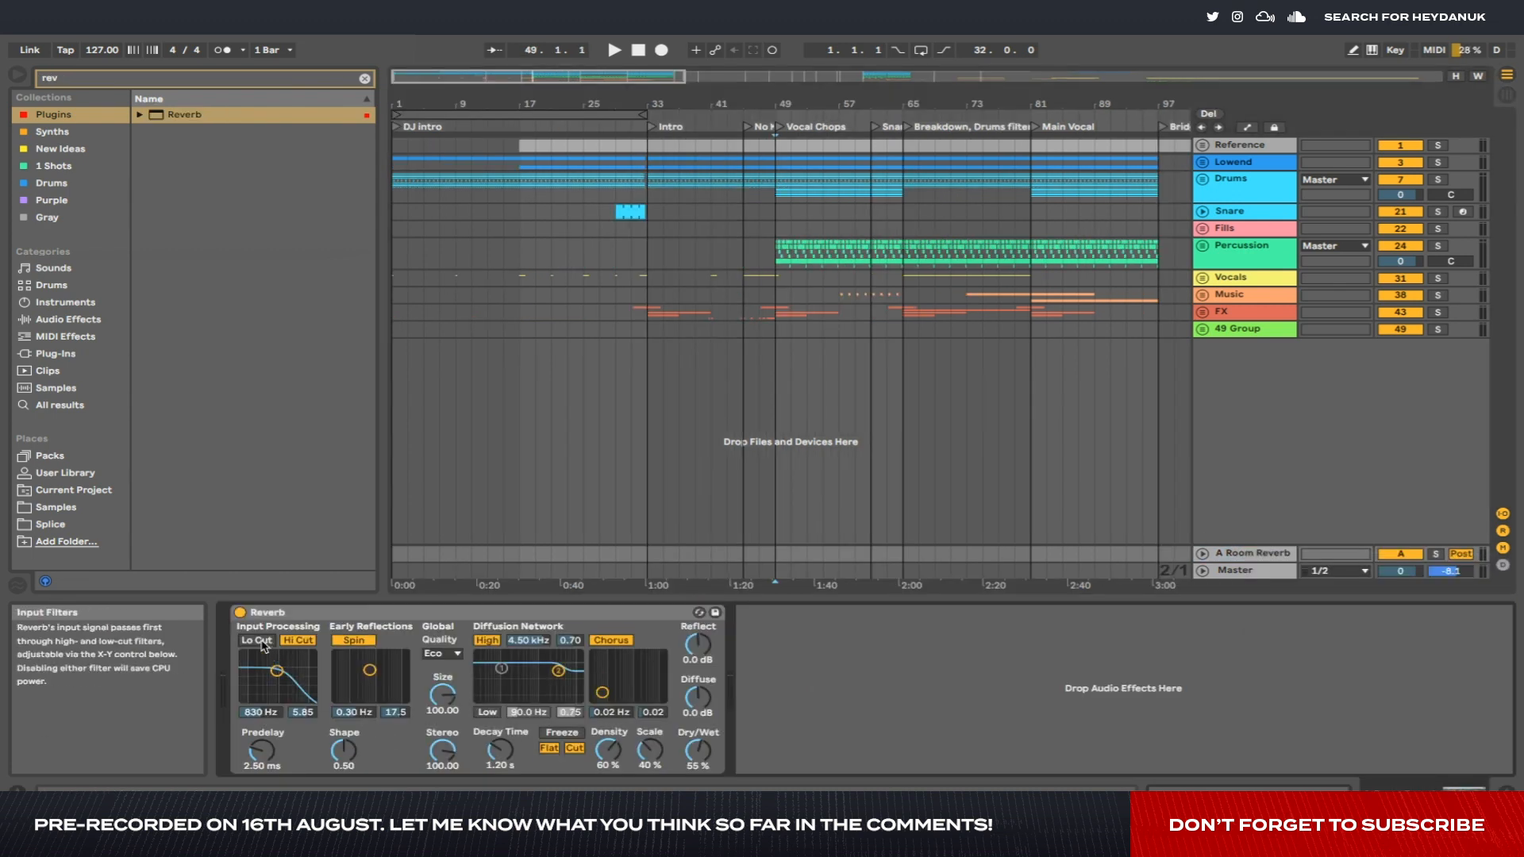
Enable the low cut on the return's Reverb, set its input filter to 2.53 kHz and 4.93, and select the Drums group.
left_click(263, 643)
left_click_drag(277, 671, 279, 671)
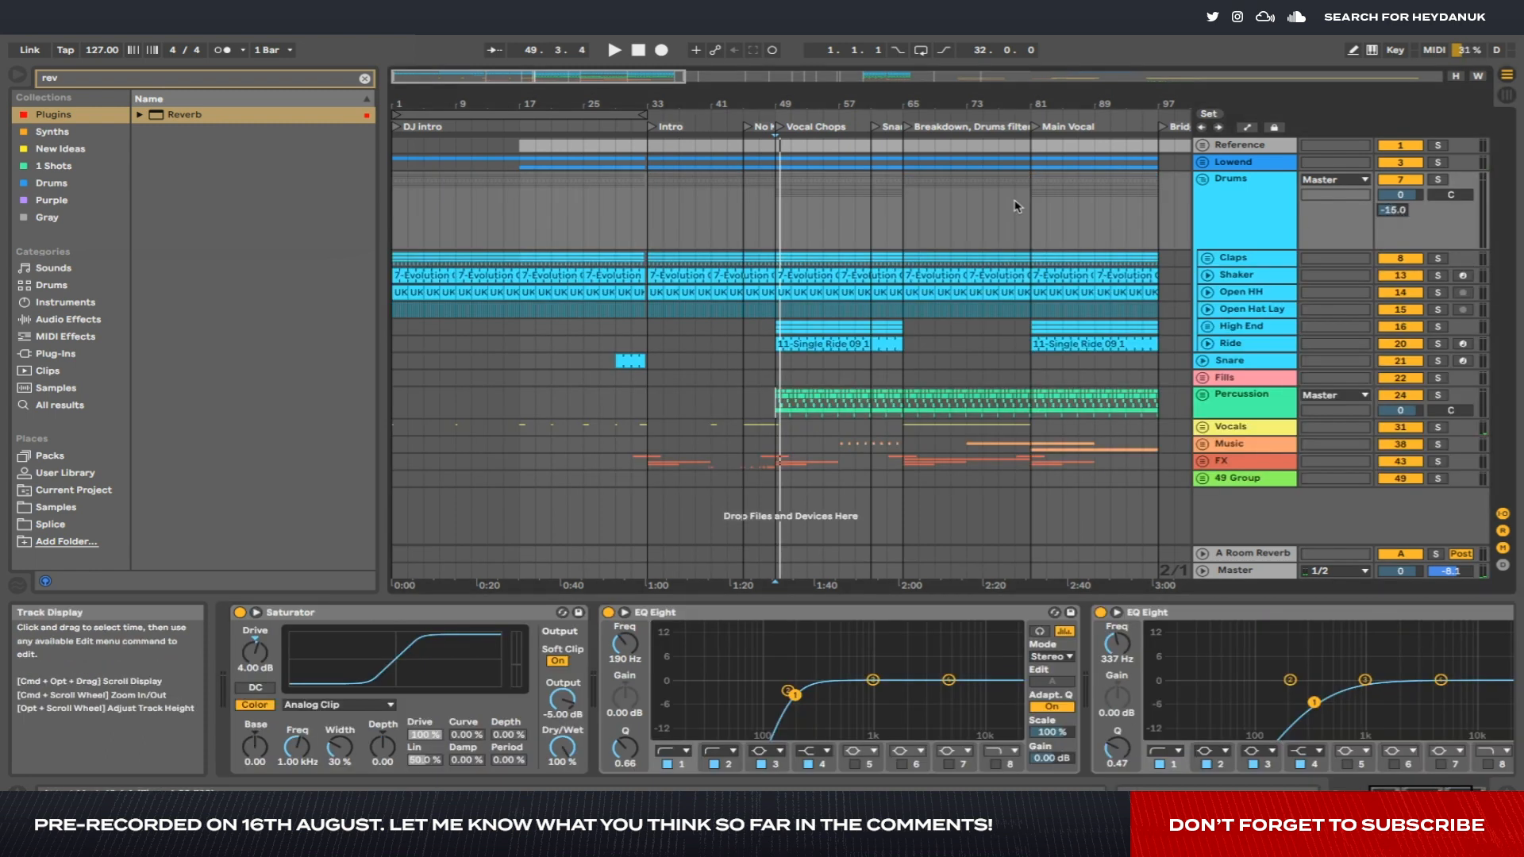
left_click(1271, 193)
left_click(1271, 193)
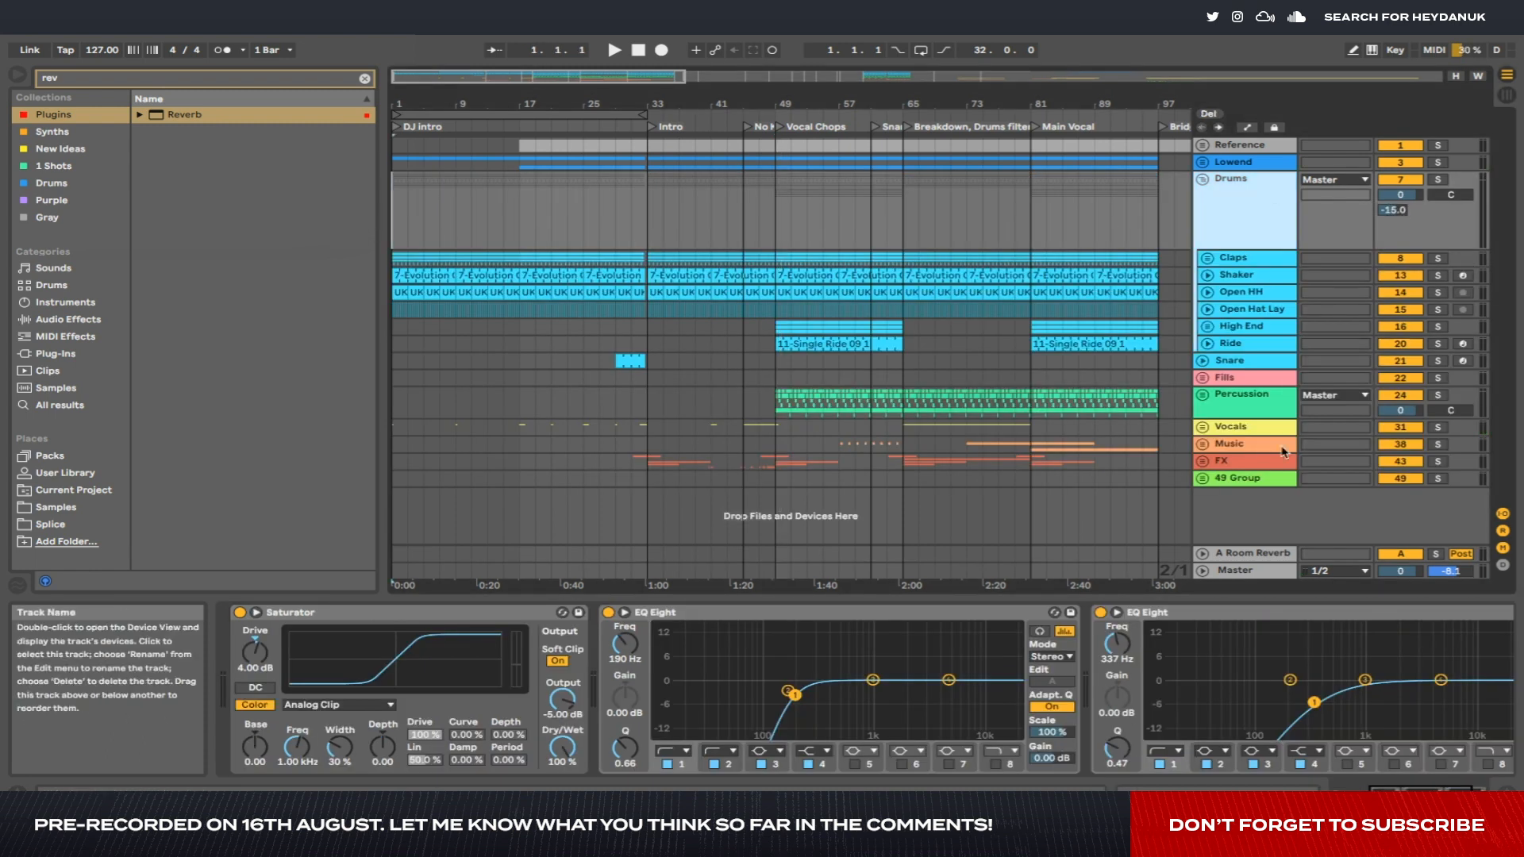
Set the Reverb on the A Room Reverb return to 100 % wet and start playback from bar 1.
left_click(1252, 572)
left_click(1258, 554)
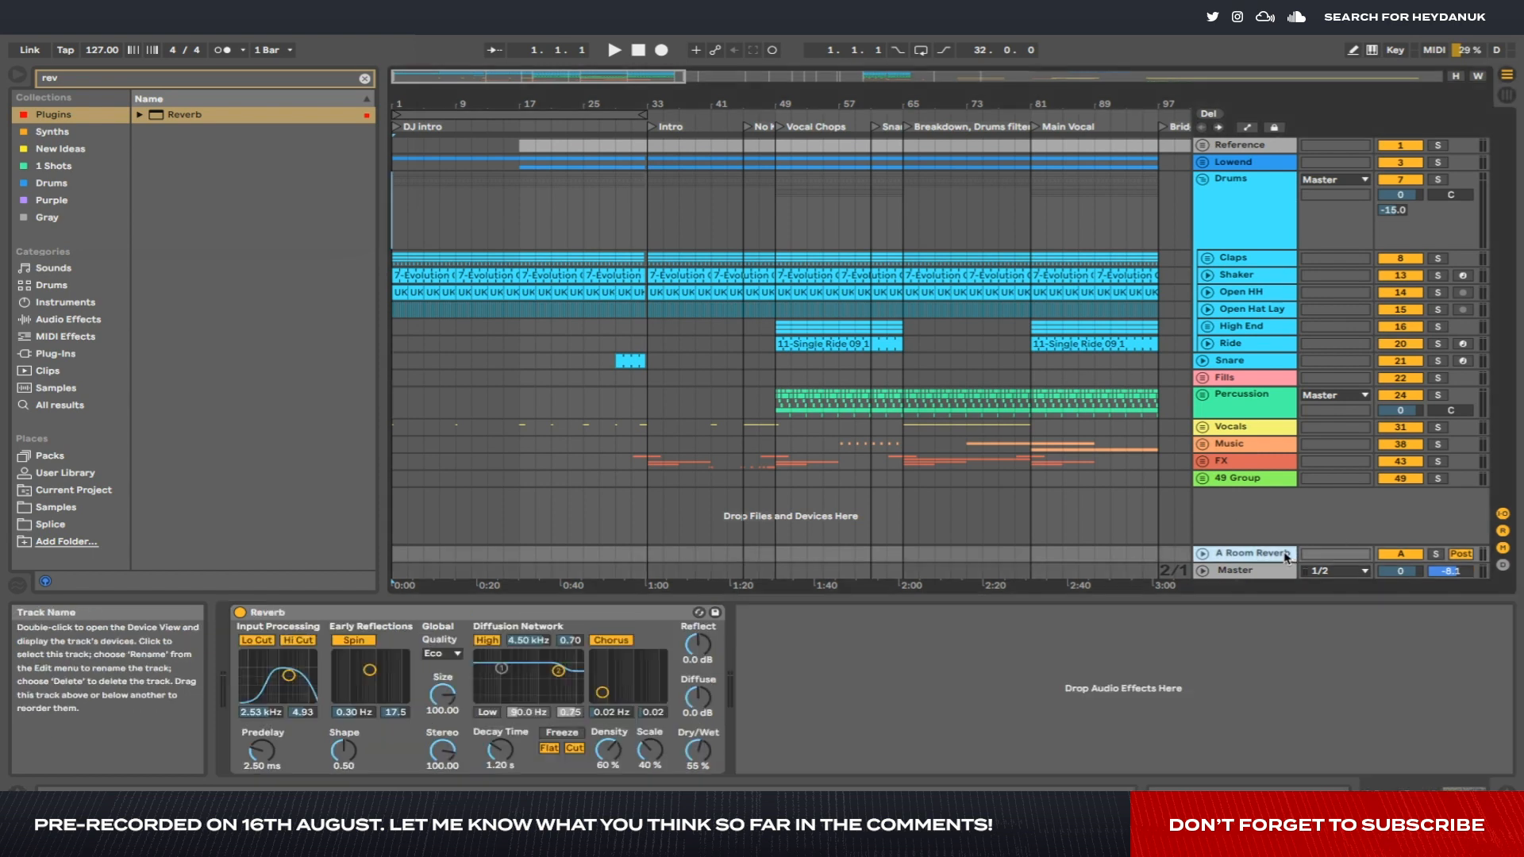
left_click_drag(696, 751, 696, 714)
key("space")
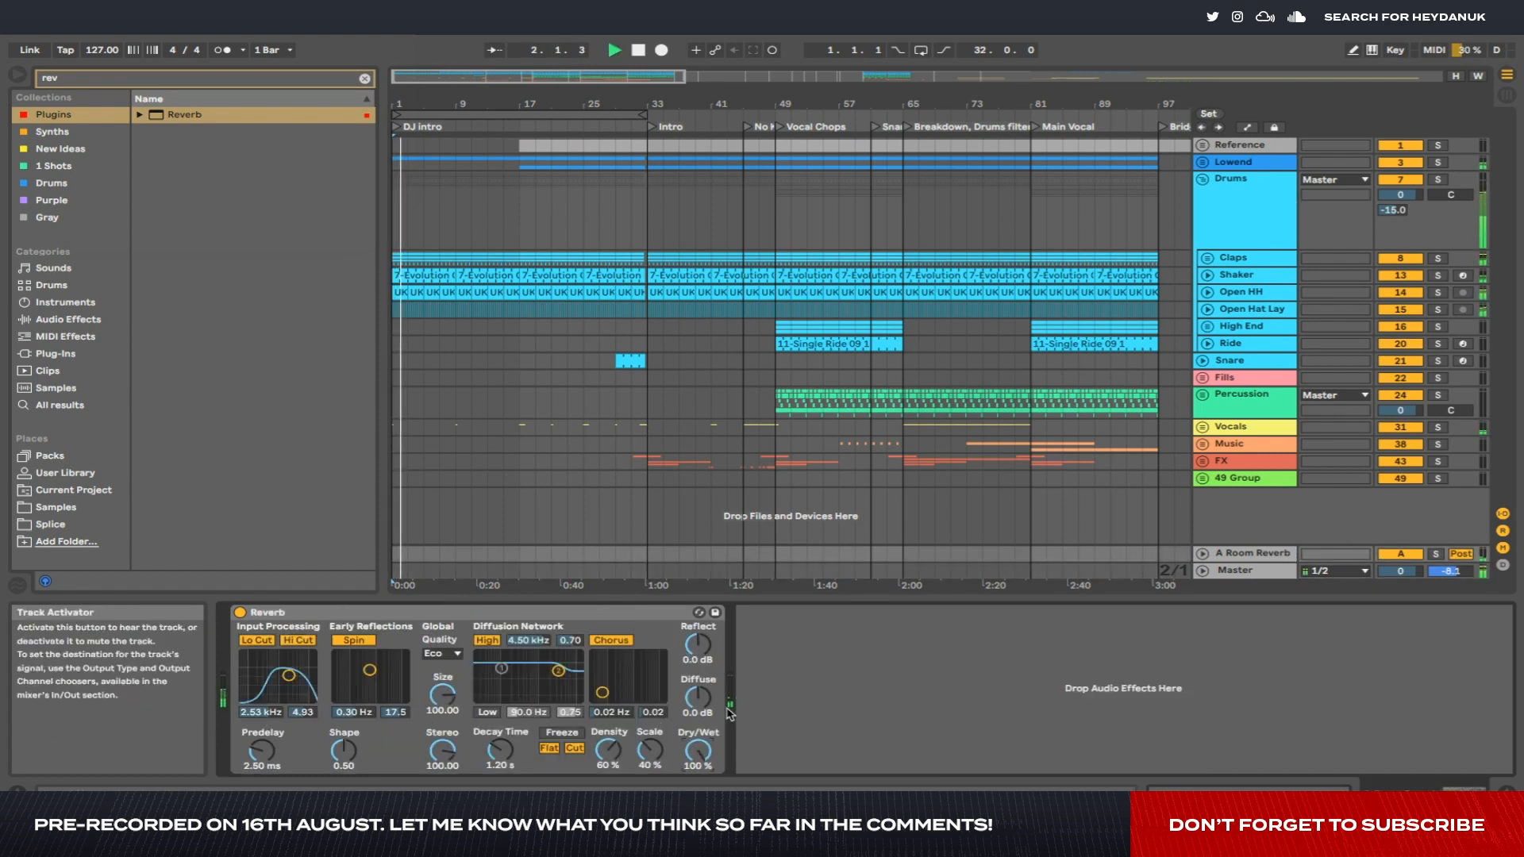
Set the Room Reverb's input filter to 1.36 kHz, Reflect to 2.7 dB and Diffuse to 1.8 dB.
left_click_drag(289, 676, 281, 676)
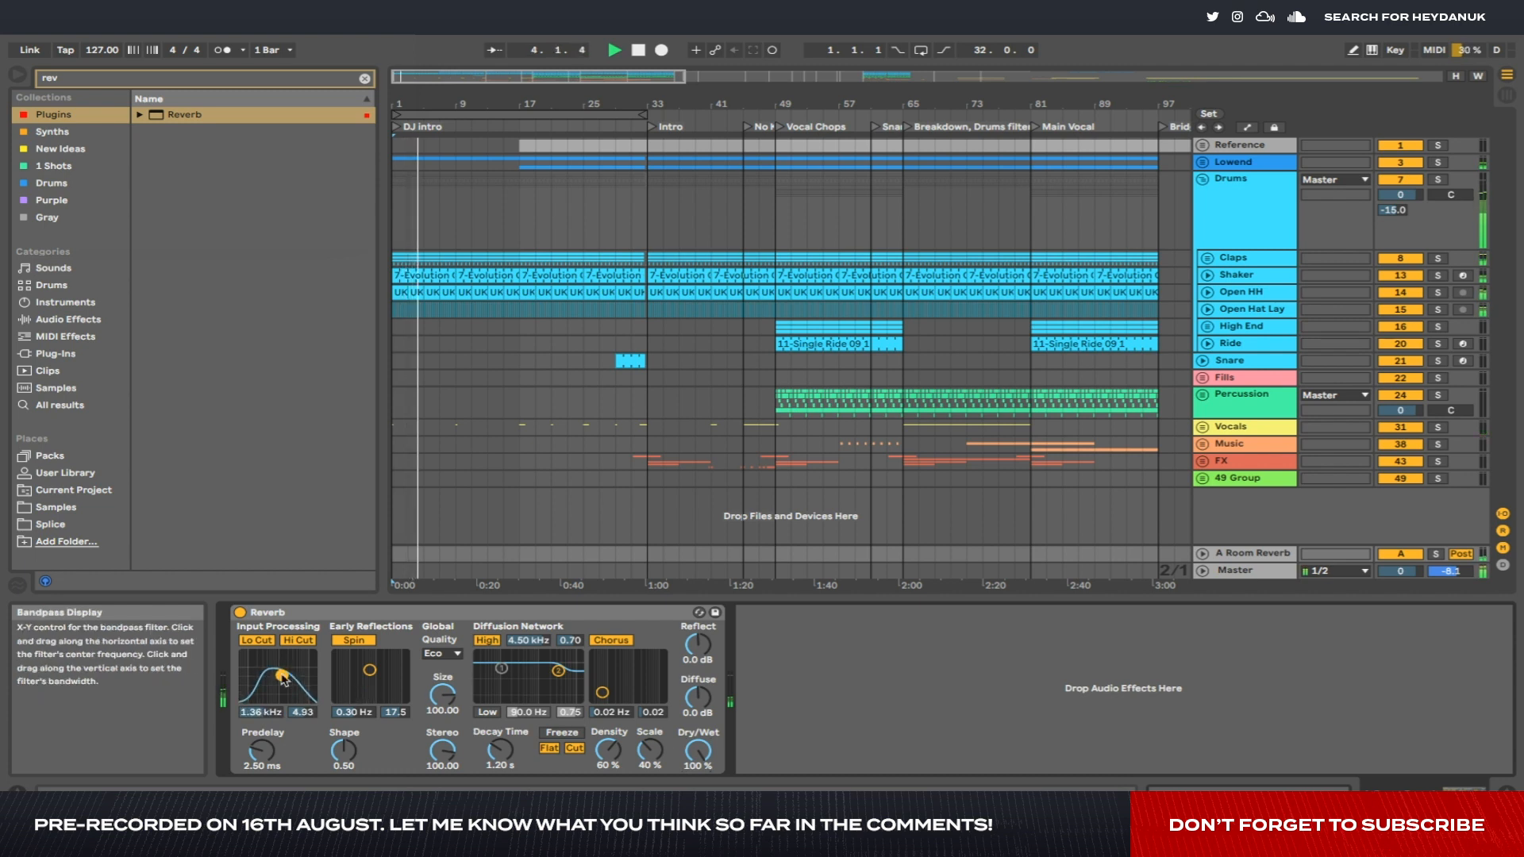
left_click_drag(698, 645, 697, 635)
left_click_drag(707, 695, 707, 702)
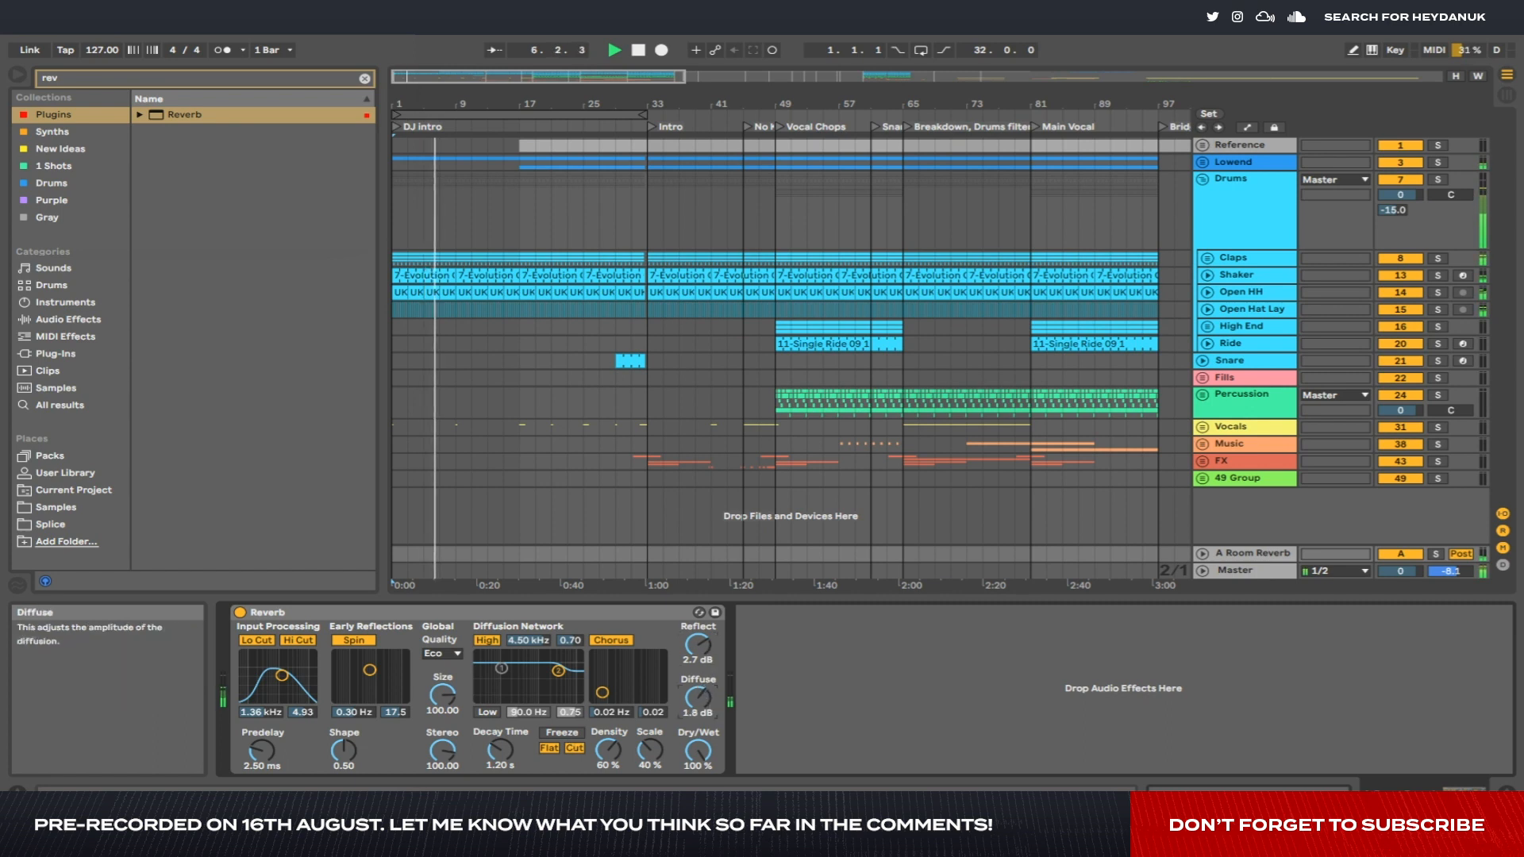
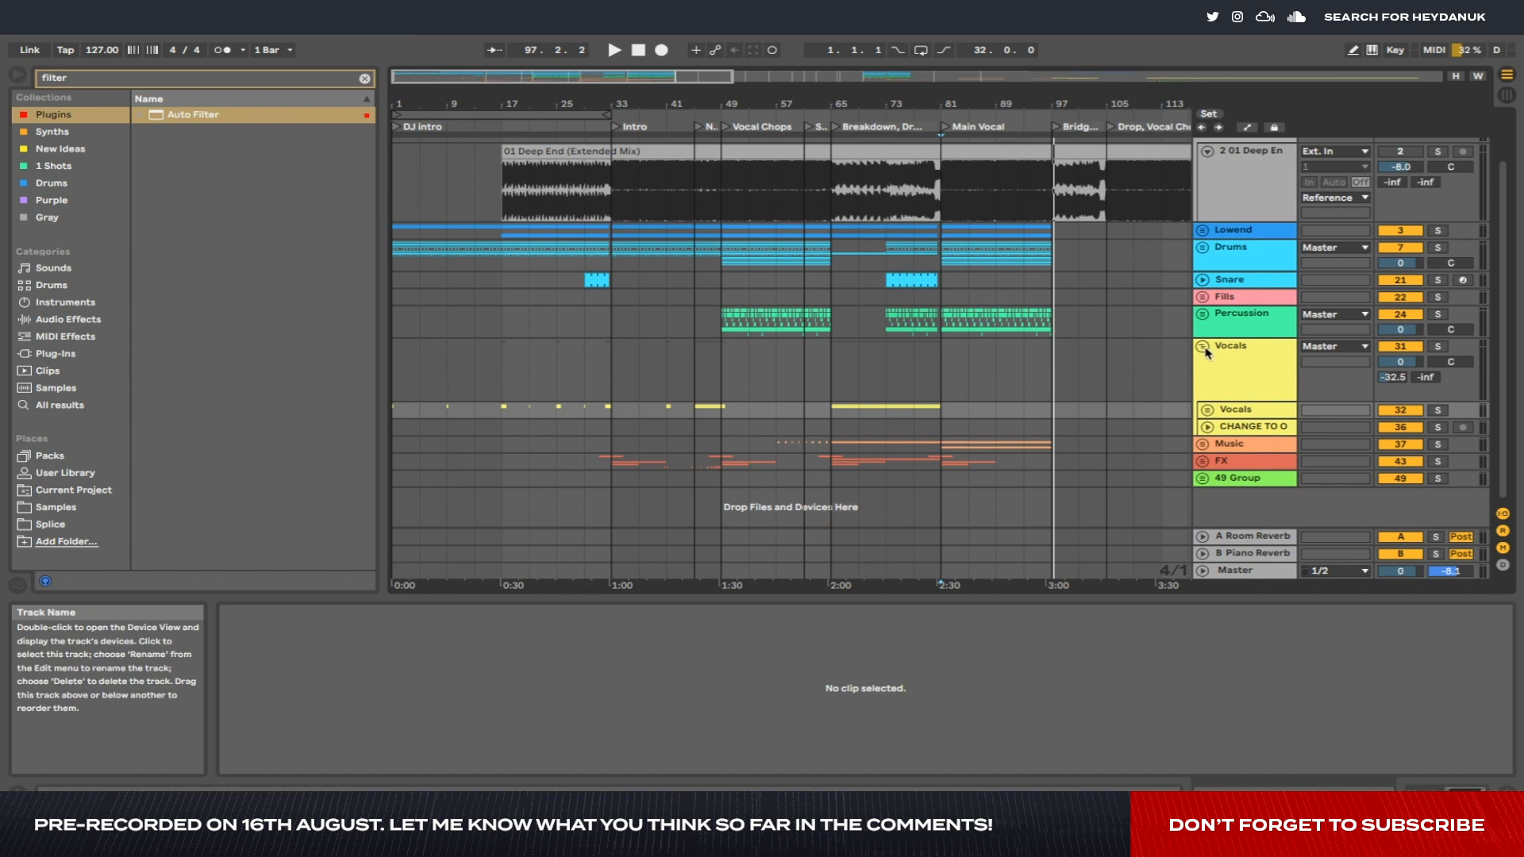
Review the arrangement from the intro to the breakdown against the reference, especially around bars 45 and 49 on the Percussion group.
scroll(873, 342, "up", 3)
scroll(878, 345, "left", 3)
scroll(839, 351, "down", 3)
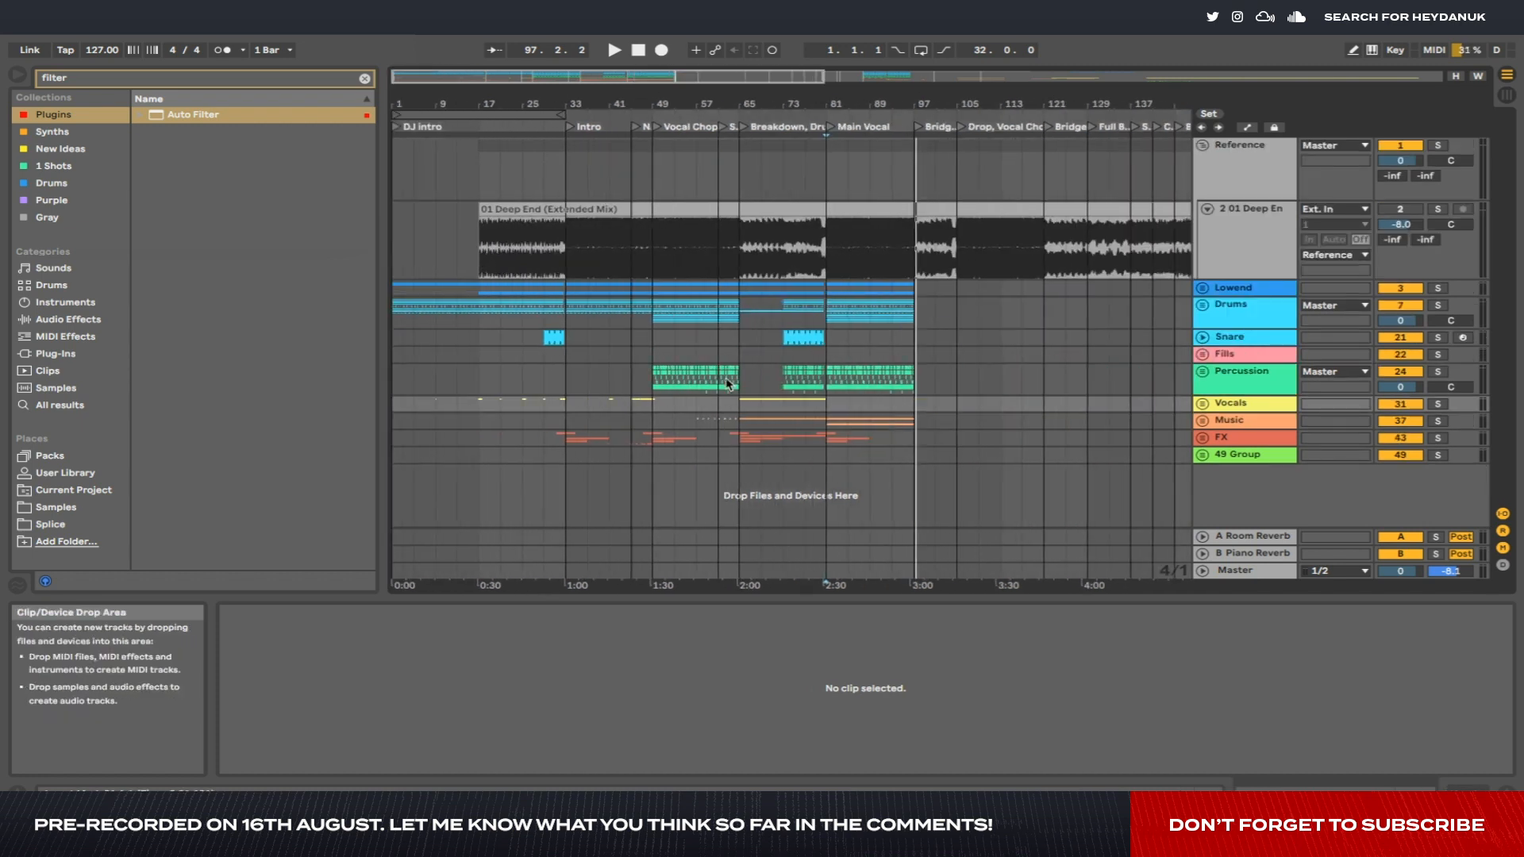
left_click(649, 392)
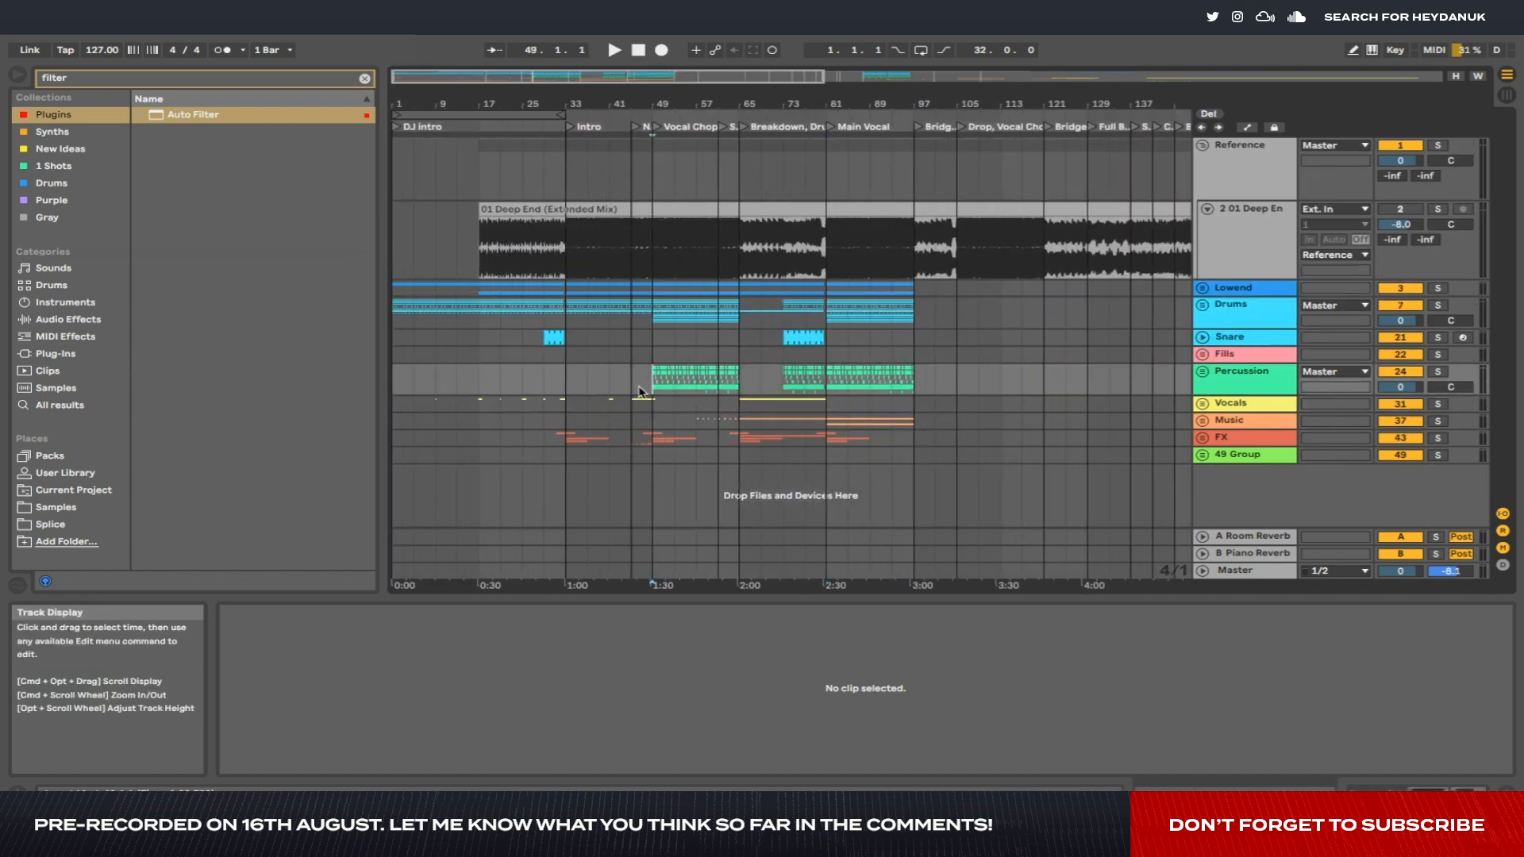
scroll(641, 391, "up", 5)
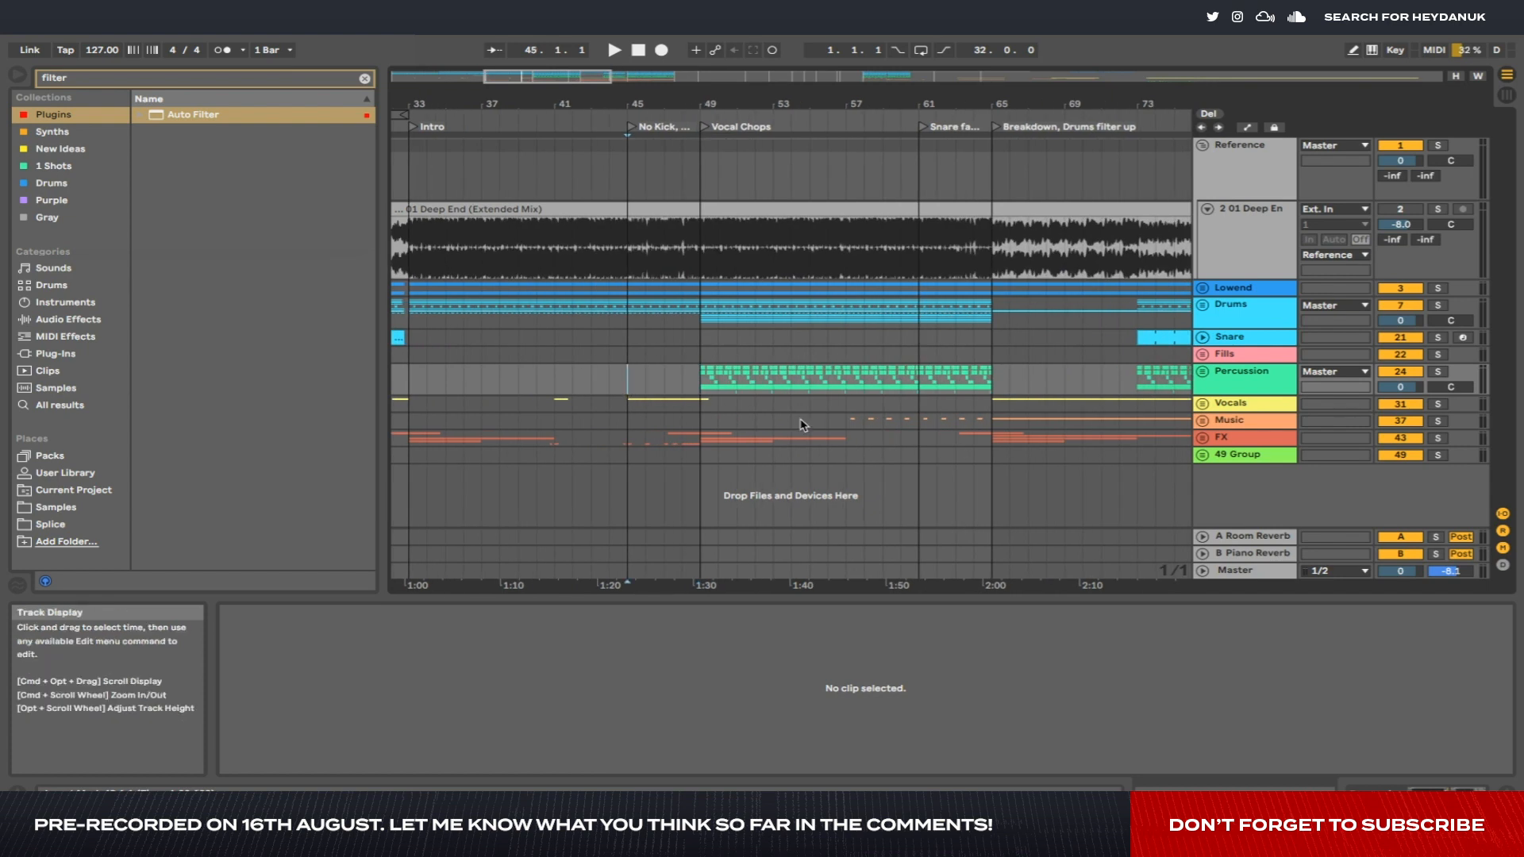
scroll(818, 396, "up", 2)
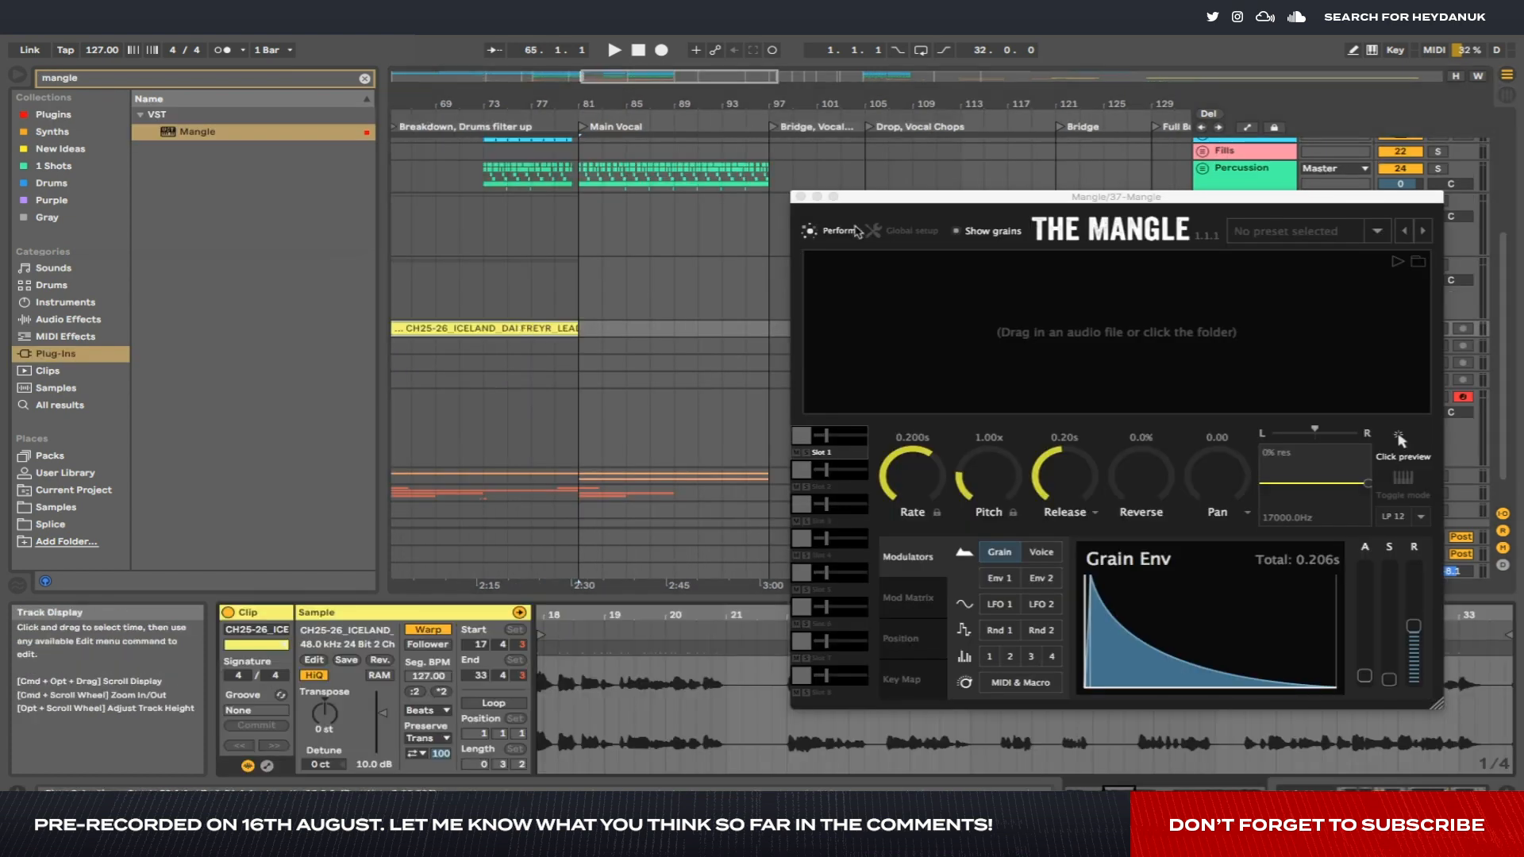
Load the CH25-26 Iceland lead vocal clip into The Mangle on track 37 and raise the attack of Env 1.
left_click_drag(878, 212, 843, 49)
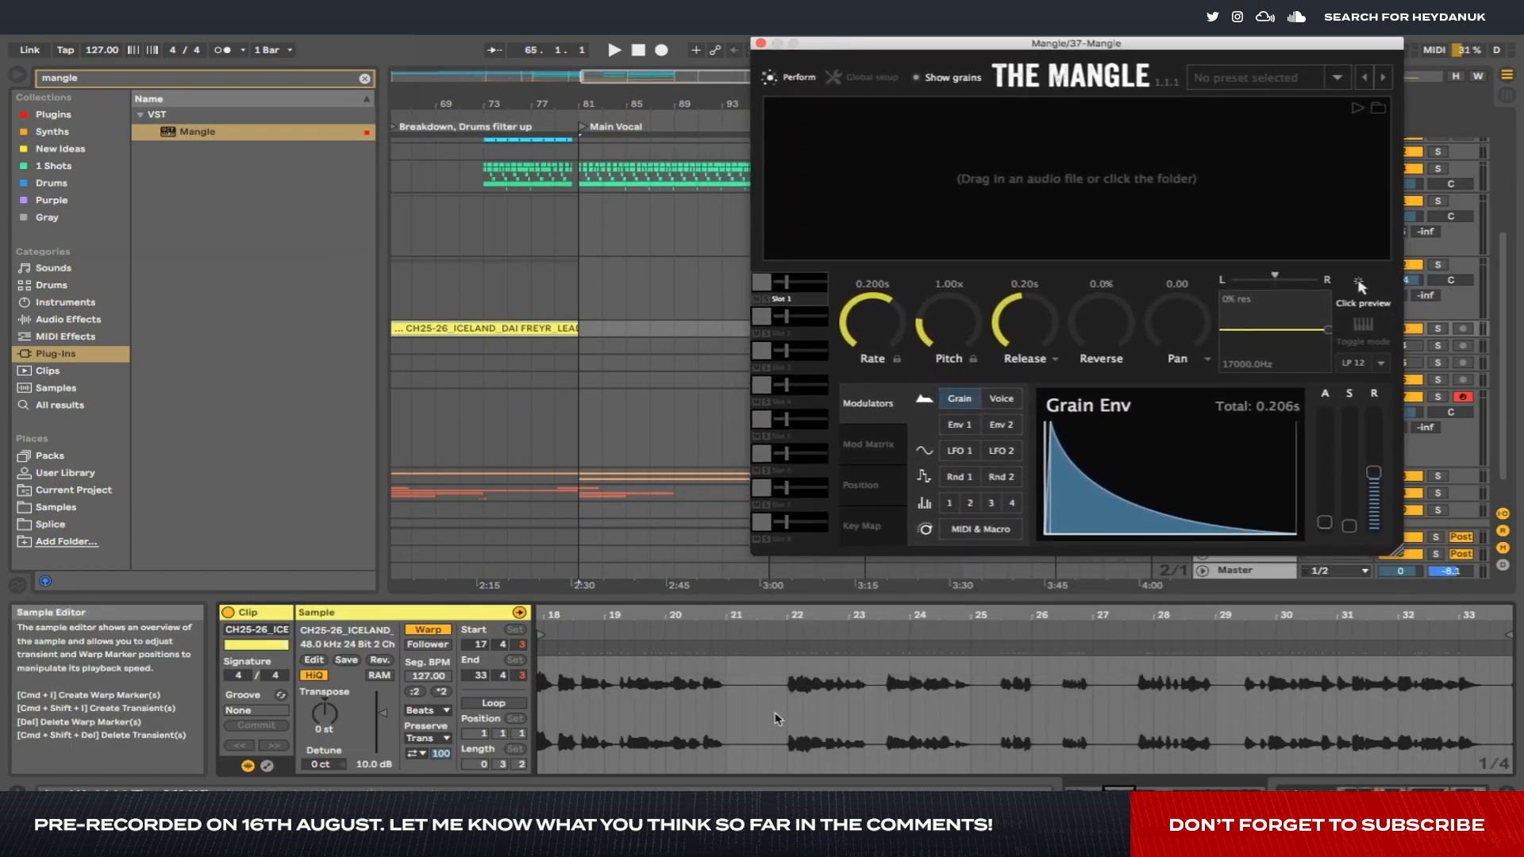
left_click(470, 331)
left_click_drag(471, 332, 1072, 179)
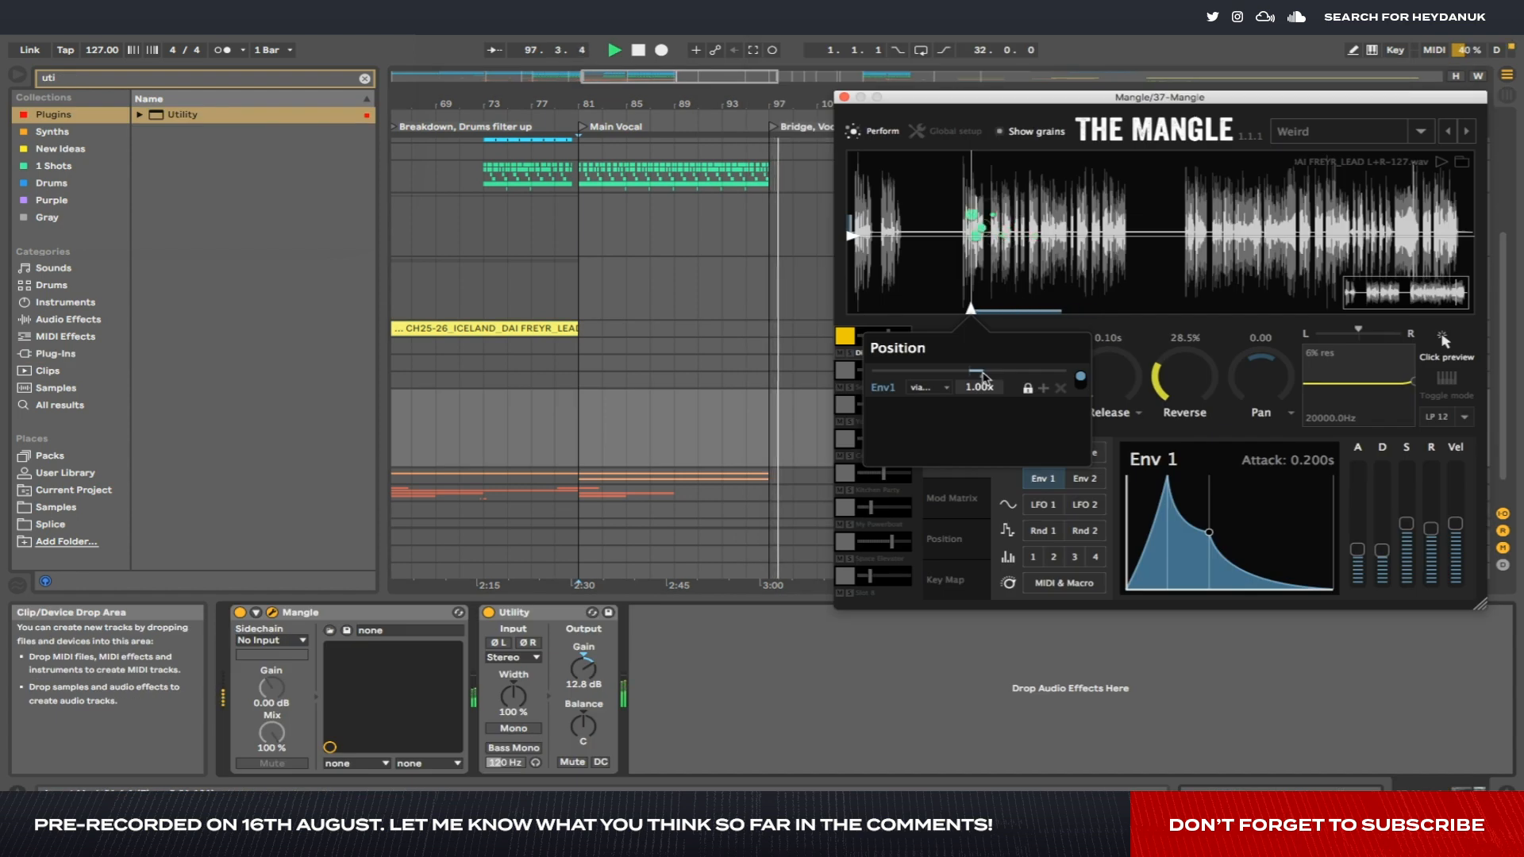
left_click_drag(1358, 549, 1360, 530)
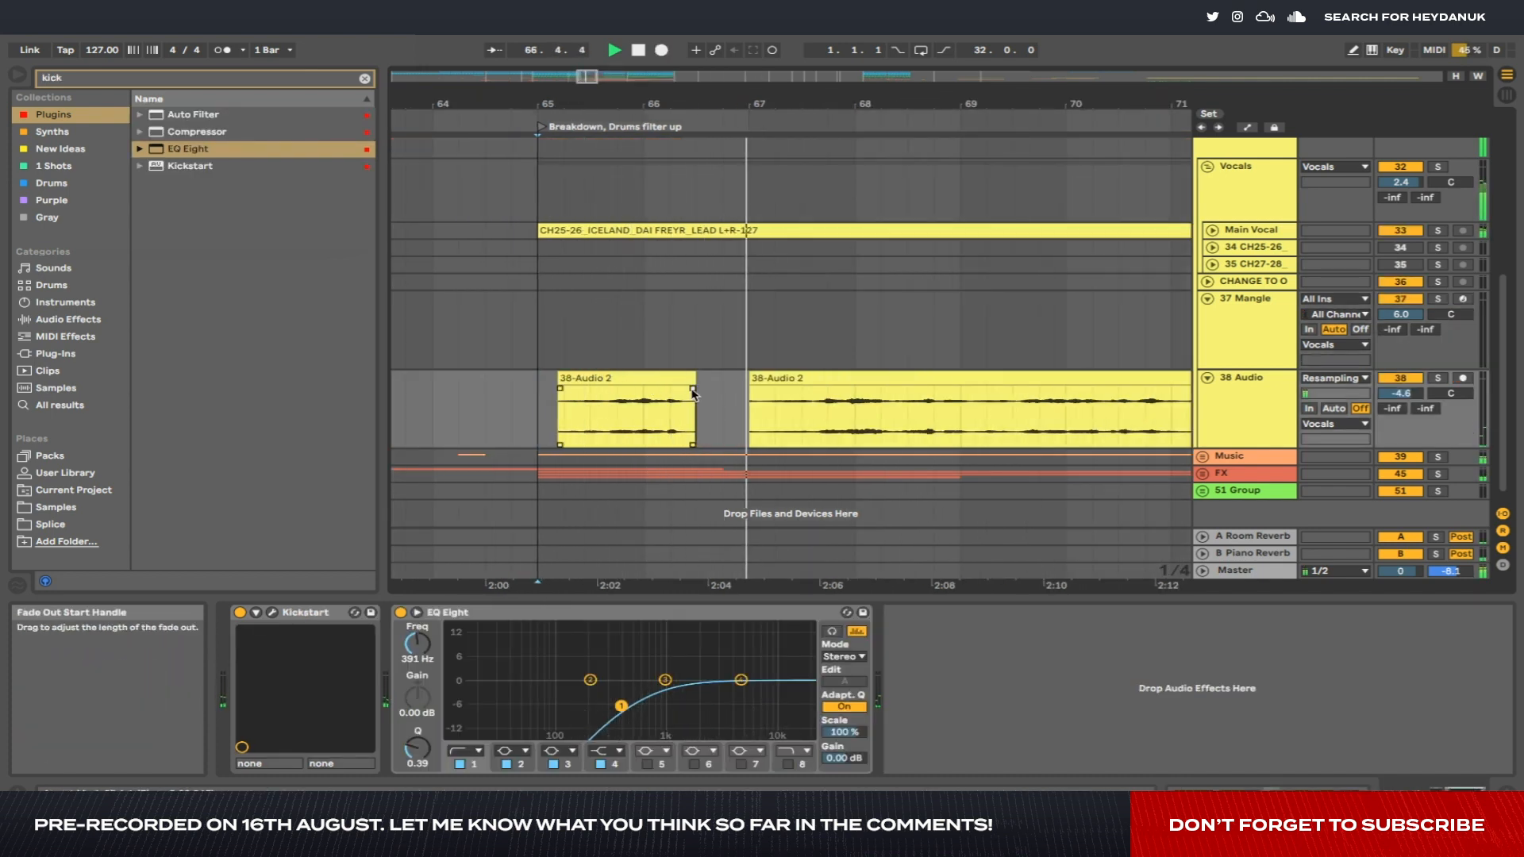
Fade in the 38-Audio 2 clip at bar 67 and delete the half bar of audio starting at bar 69.
left_click_drag(751, 388, 784, 388)
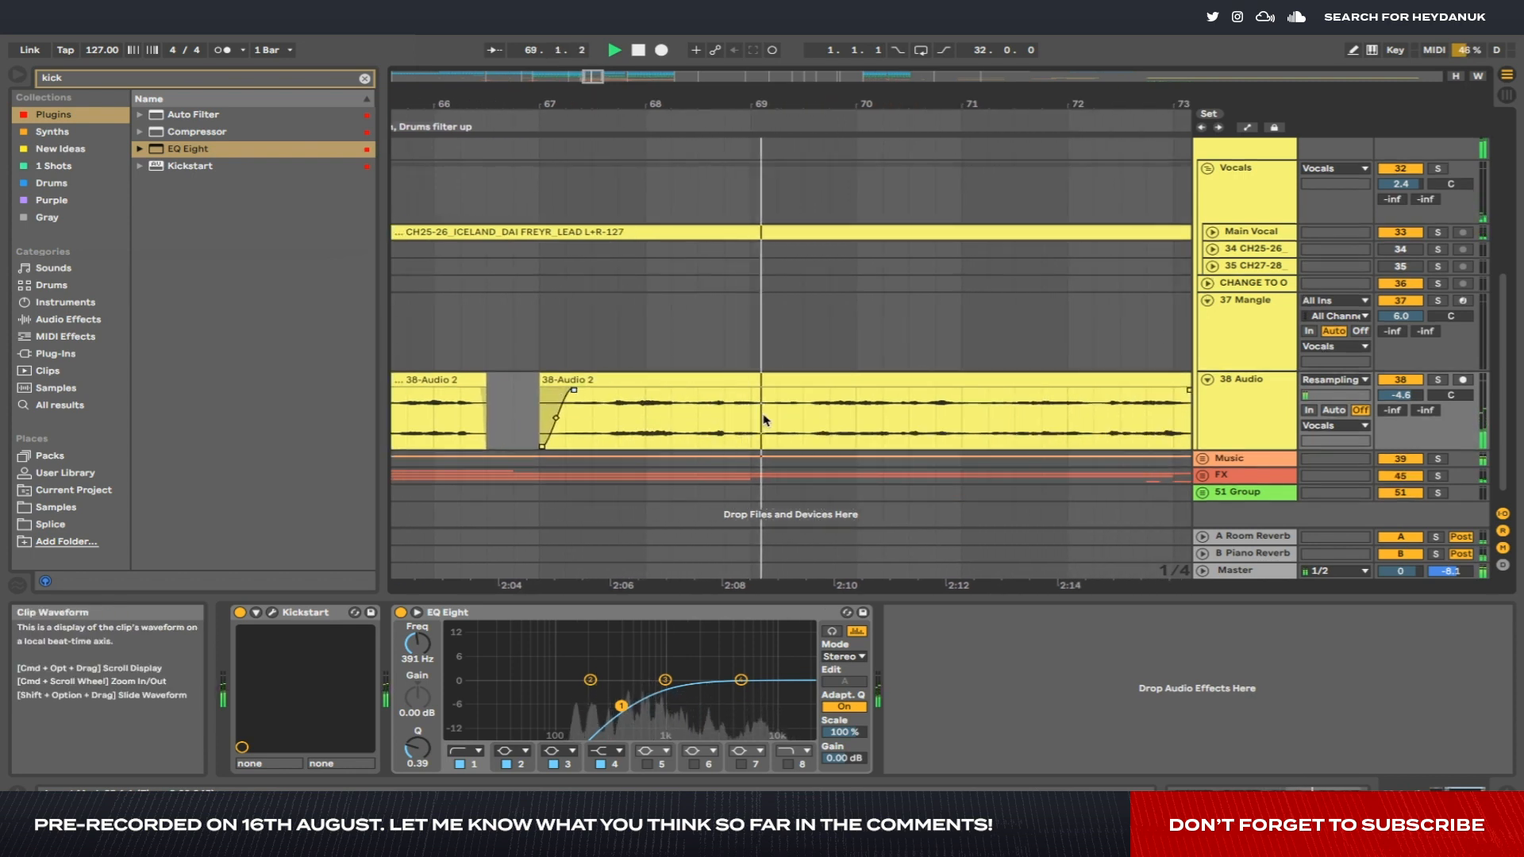
left_click_drag(751, 421, 802, 421)
key("Delete")
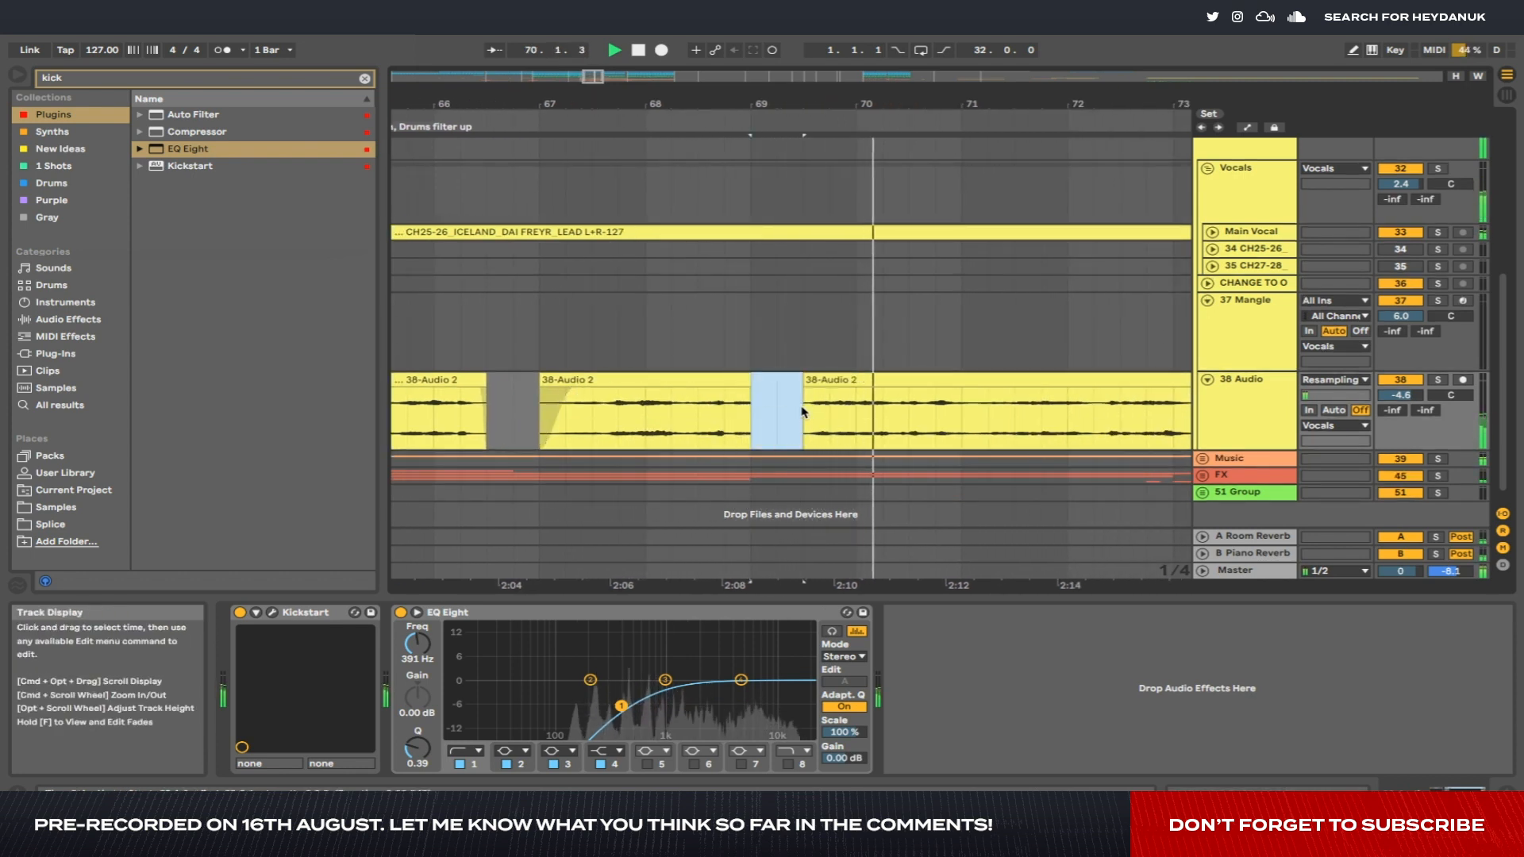
Delete the half bar of 38-Audio 2 starting at bar 71 and fade in the clips that follow the gaps.
left_click(925, 421)
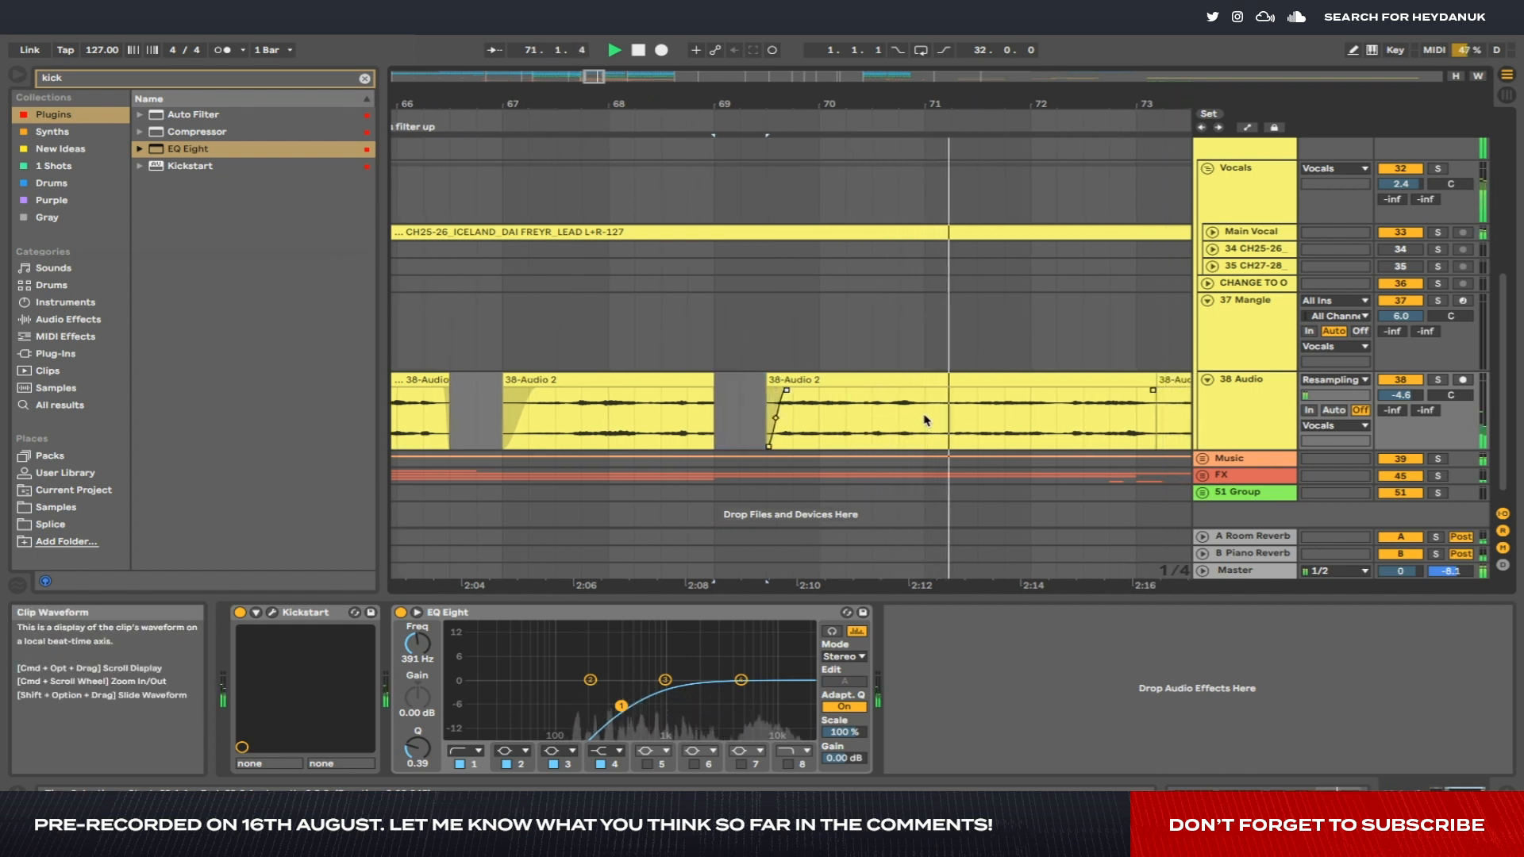
left_click_drag(925, 419, 1016, 390)
key("Delete")
scroll(1000, 397, "down", 4)
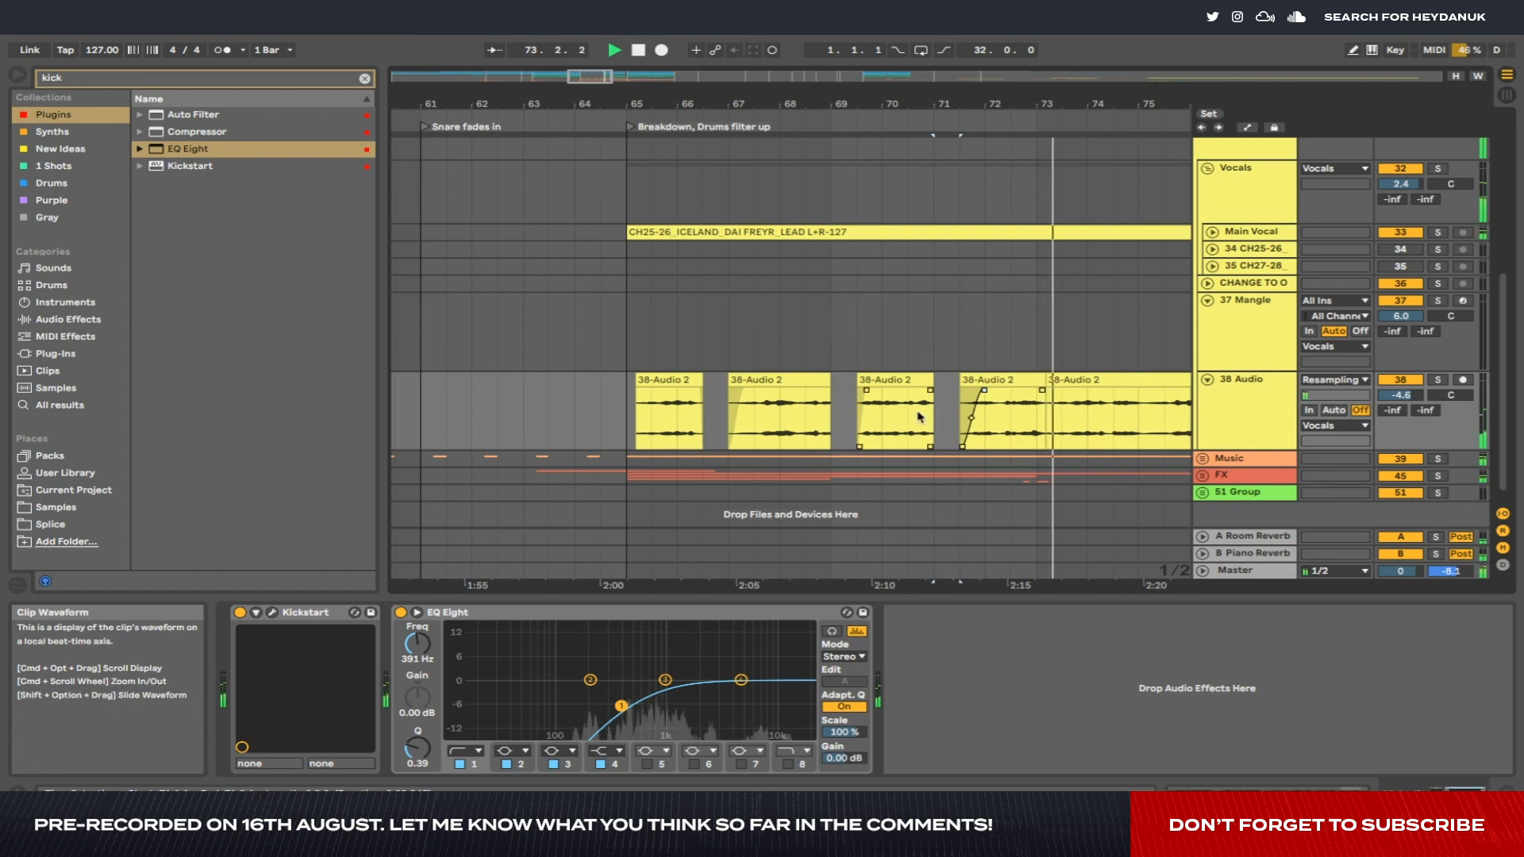
left_click(1029, 389)
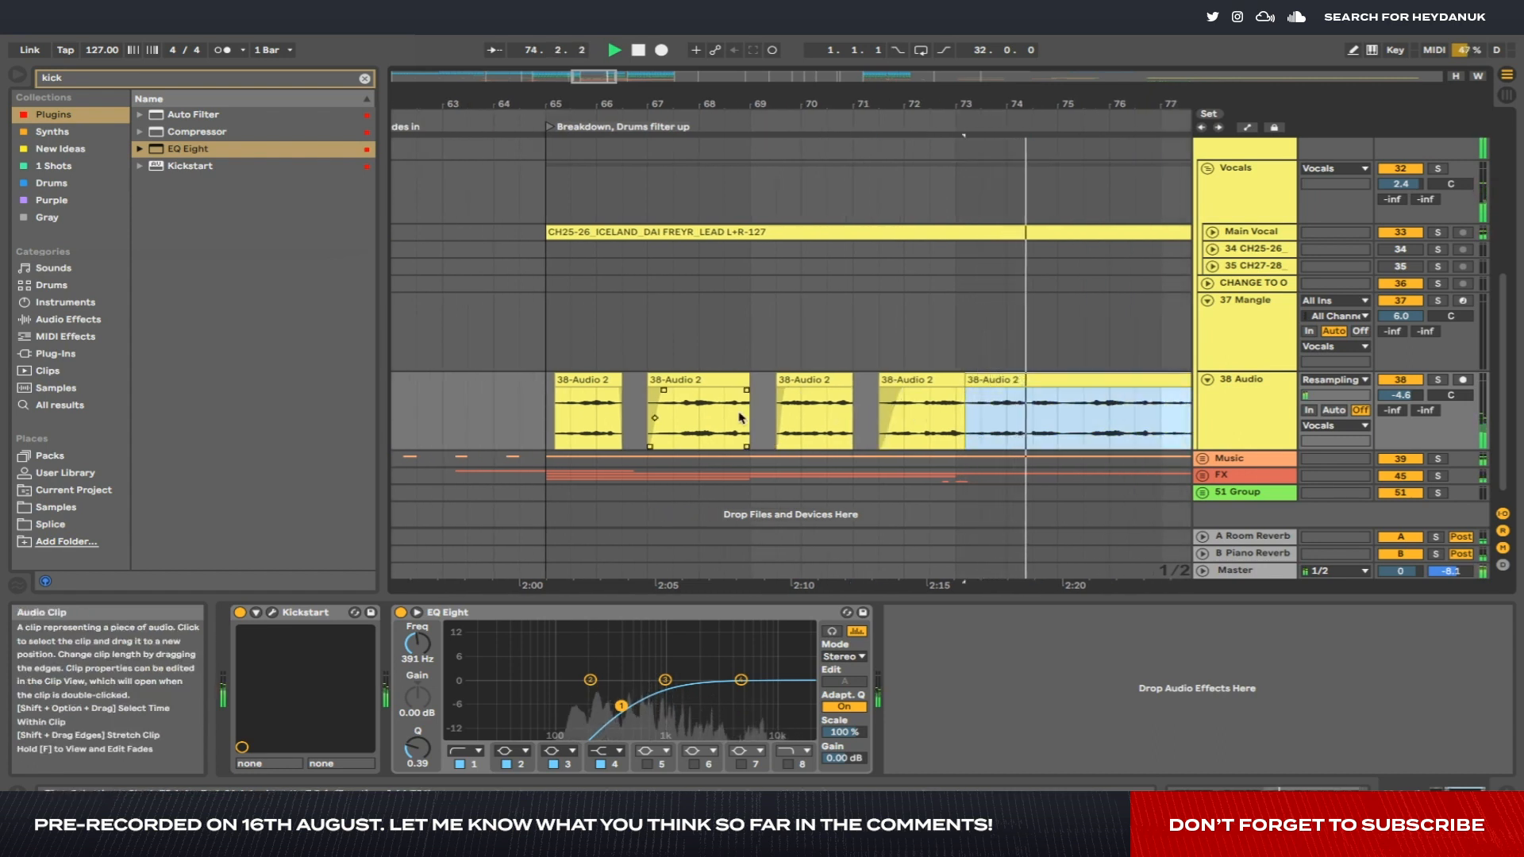
scroll(1257, 421, "down", 3)
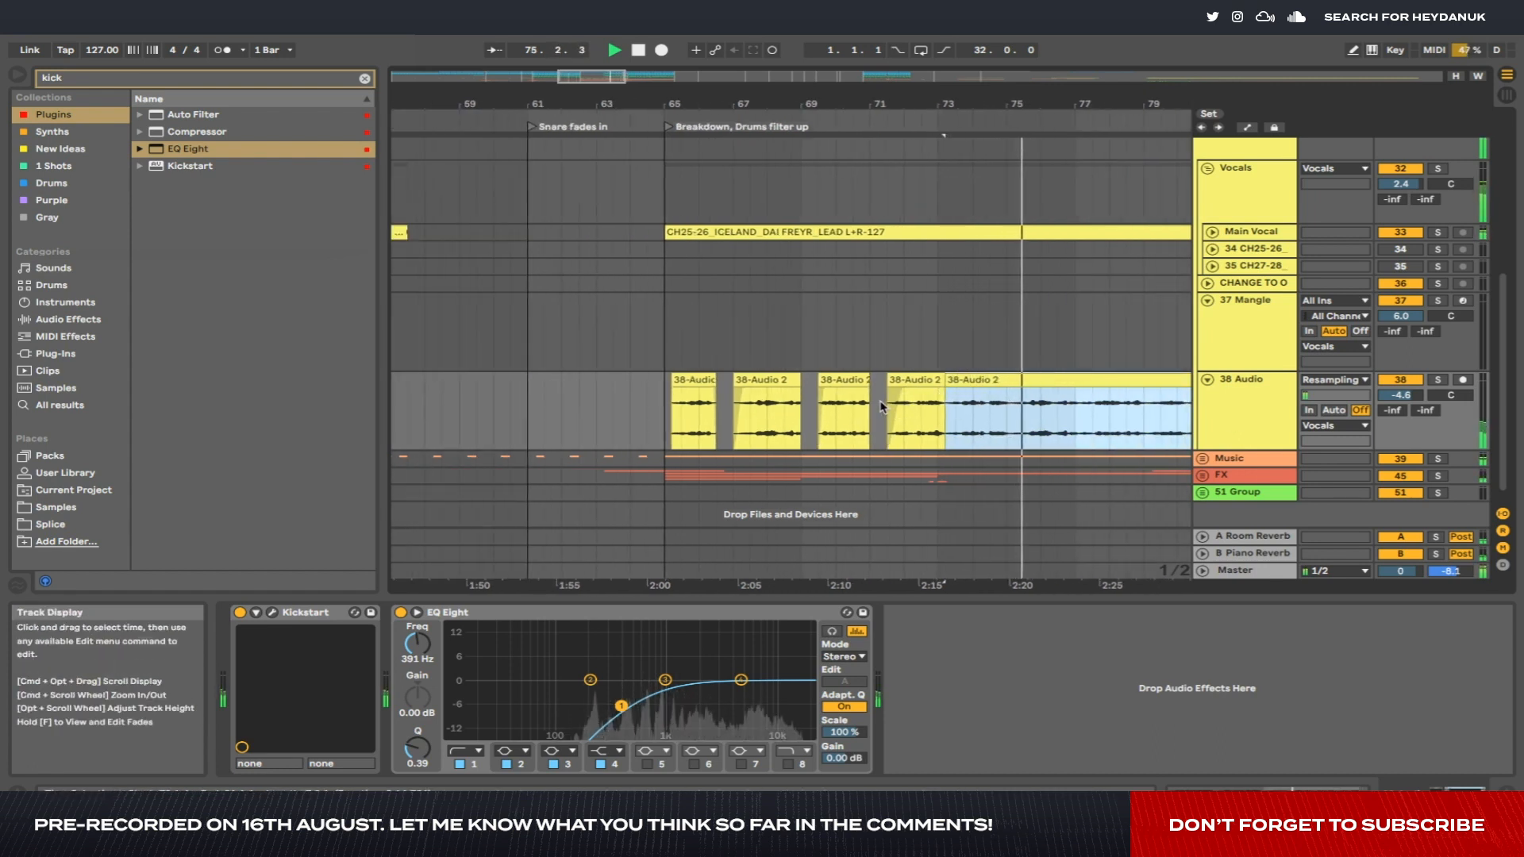
left_click(1317, 380)
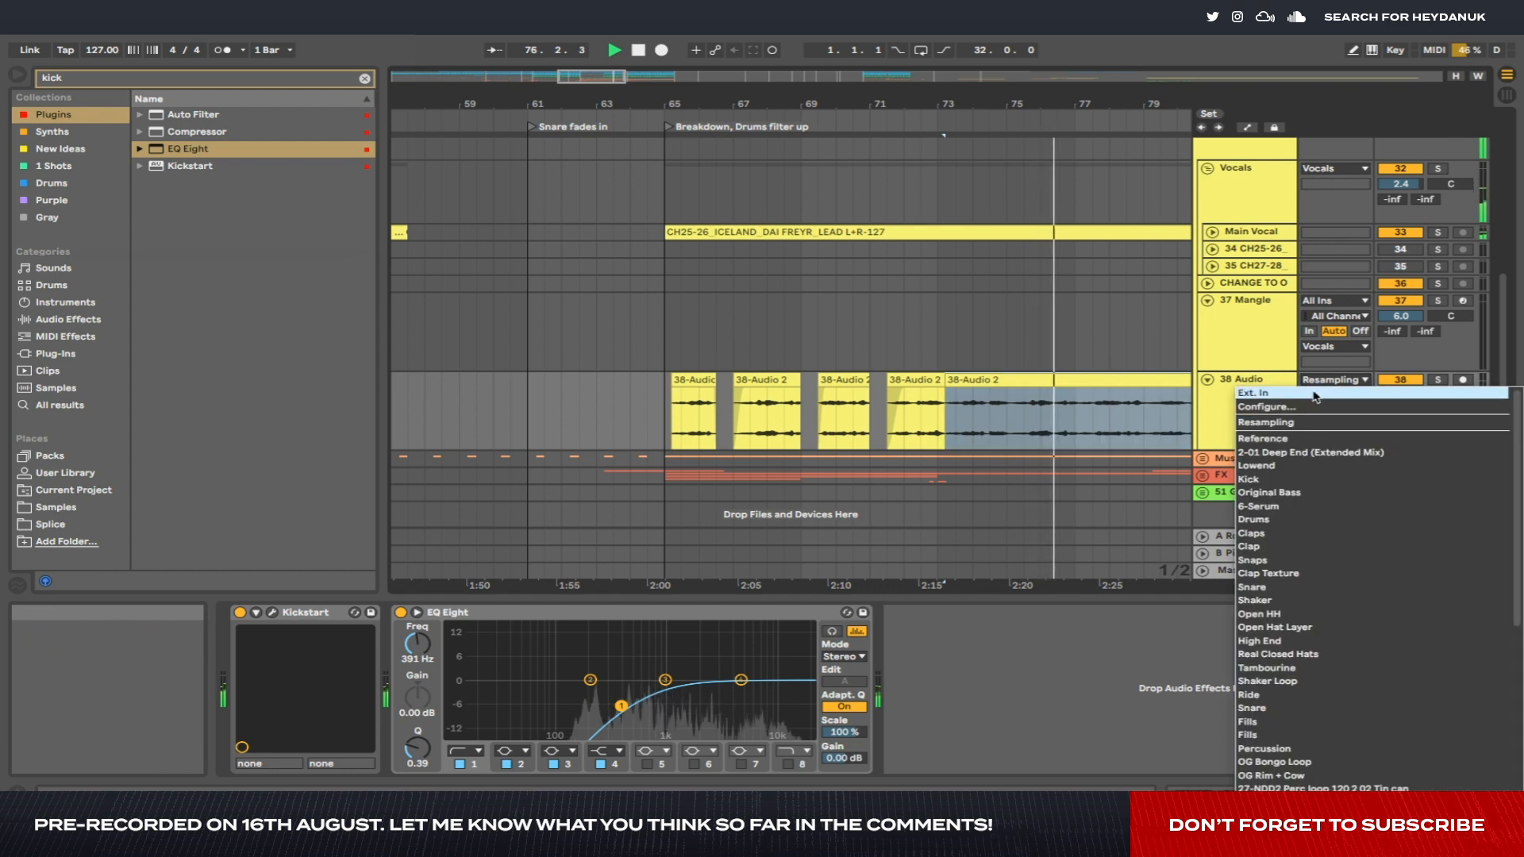
left_click(1316, 396)
key("Escape")
left_click(1322, 380)
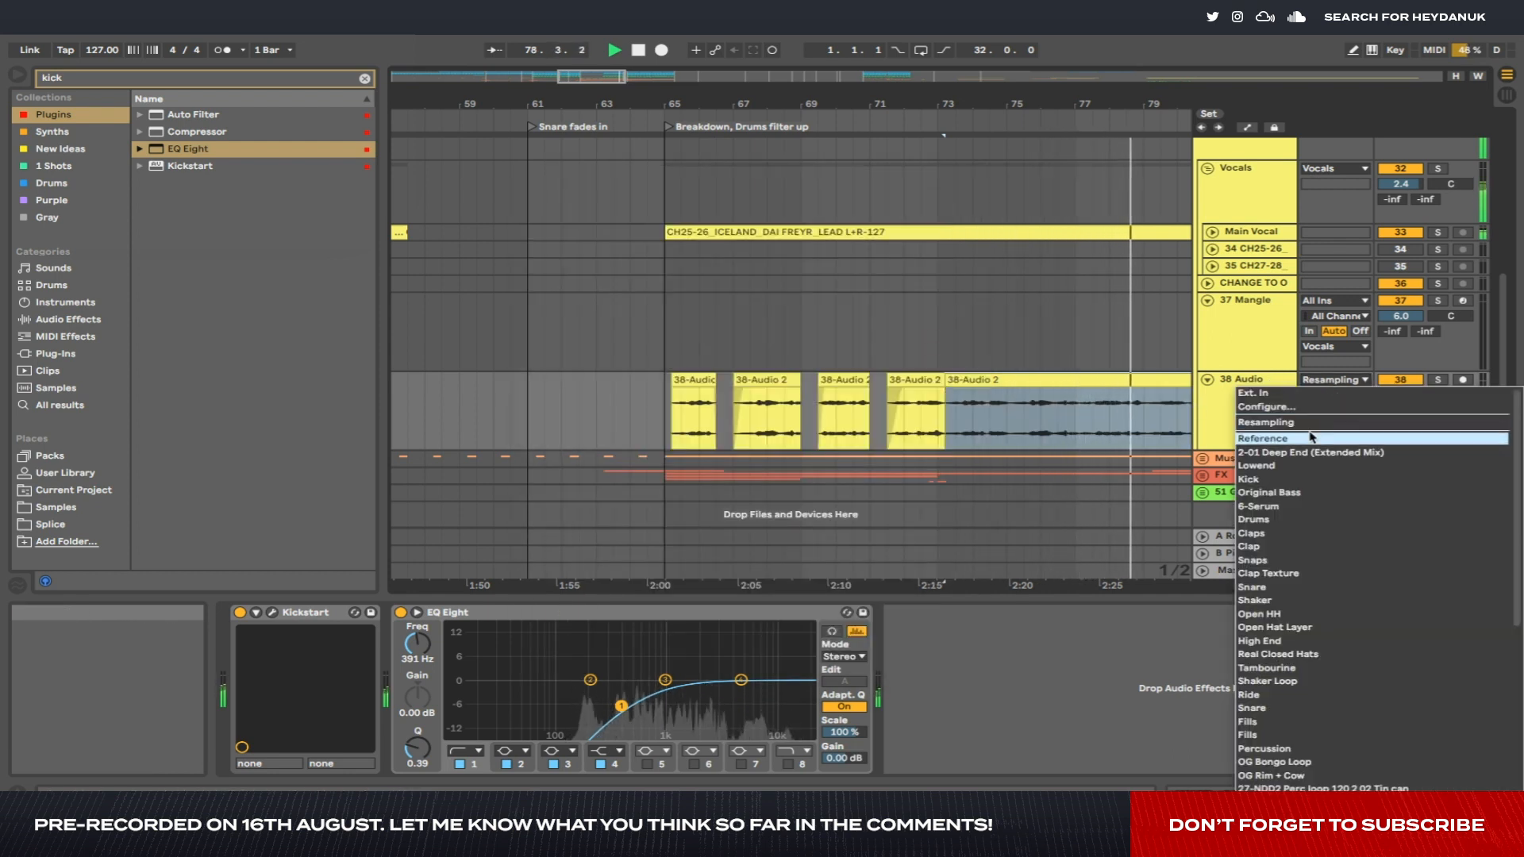
left_click(1252, 363)
Collapse the 38 Audio track and load the Iceland lead vocal into The Mangle on track 37.
left_click(1252, 363)
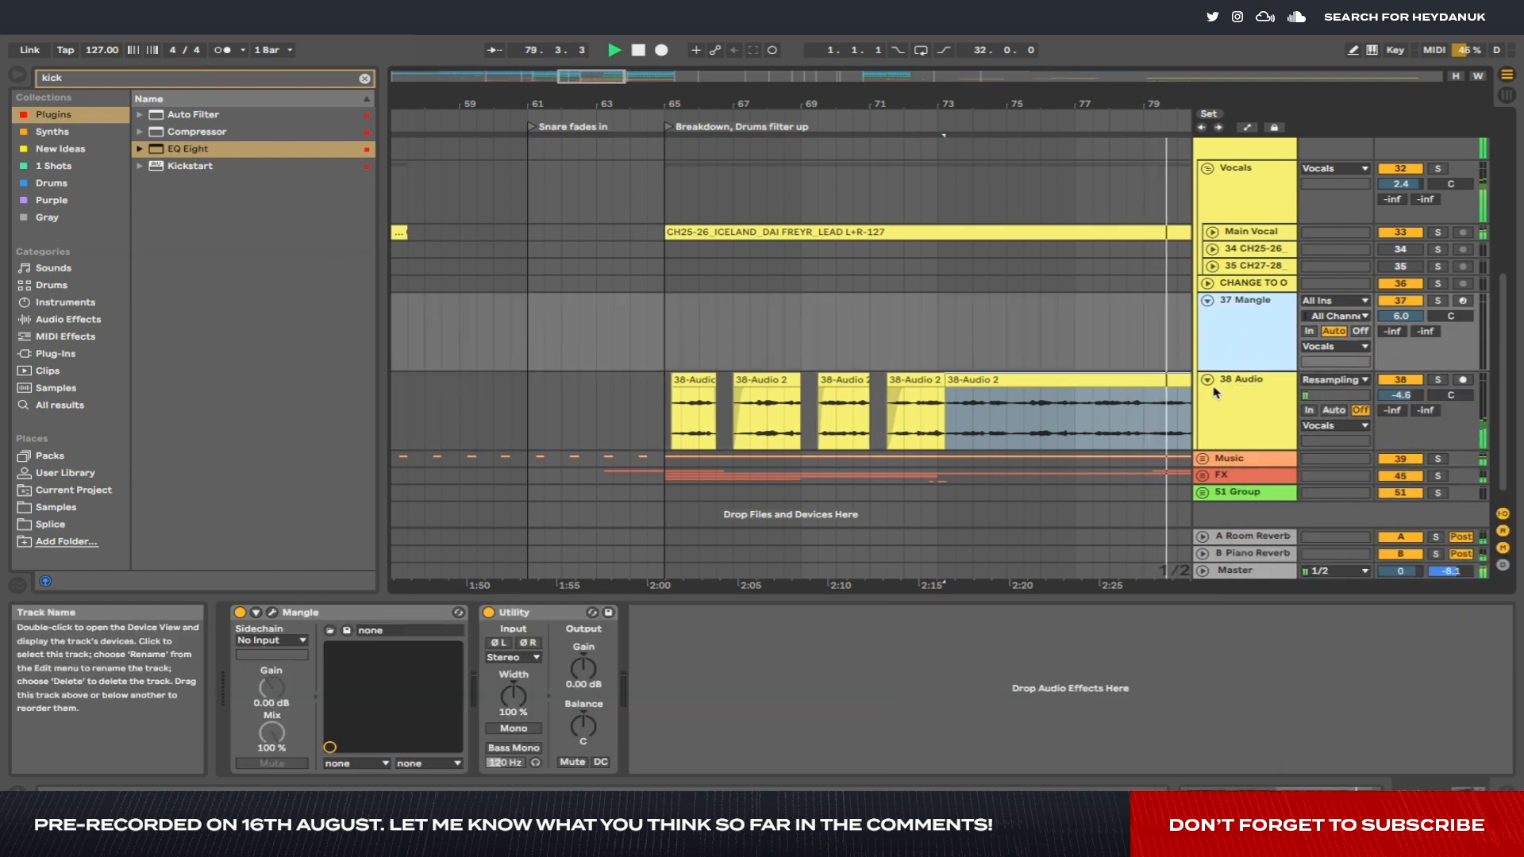
left_click(1208, 380)
scroll(1037, 350, "down", 3)
scroll(1025, 350, "right", 3)
left_click(1021, 350)
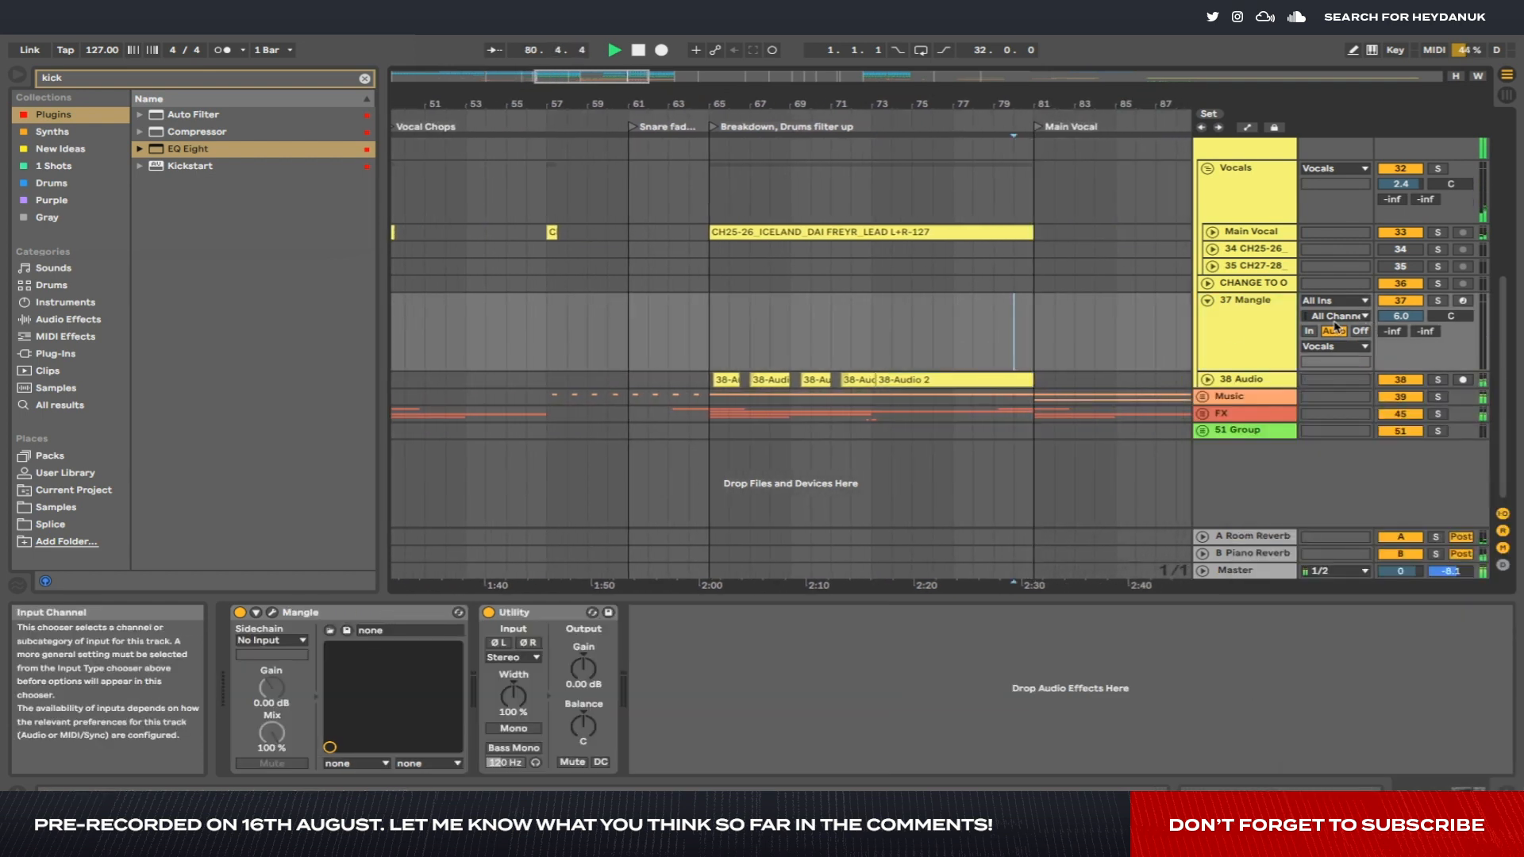
left_click(272, 612)
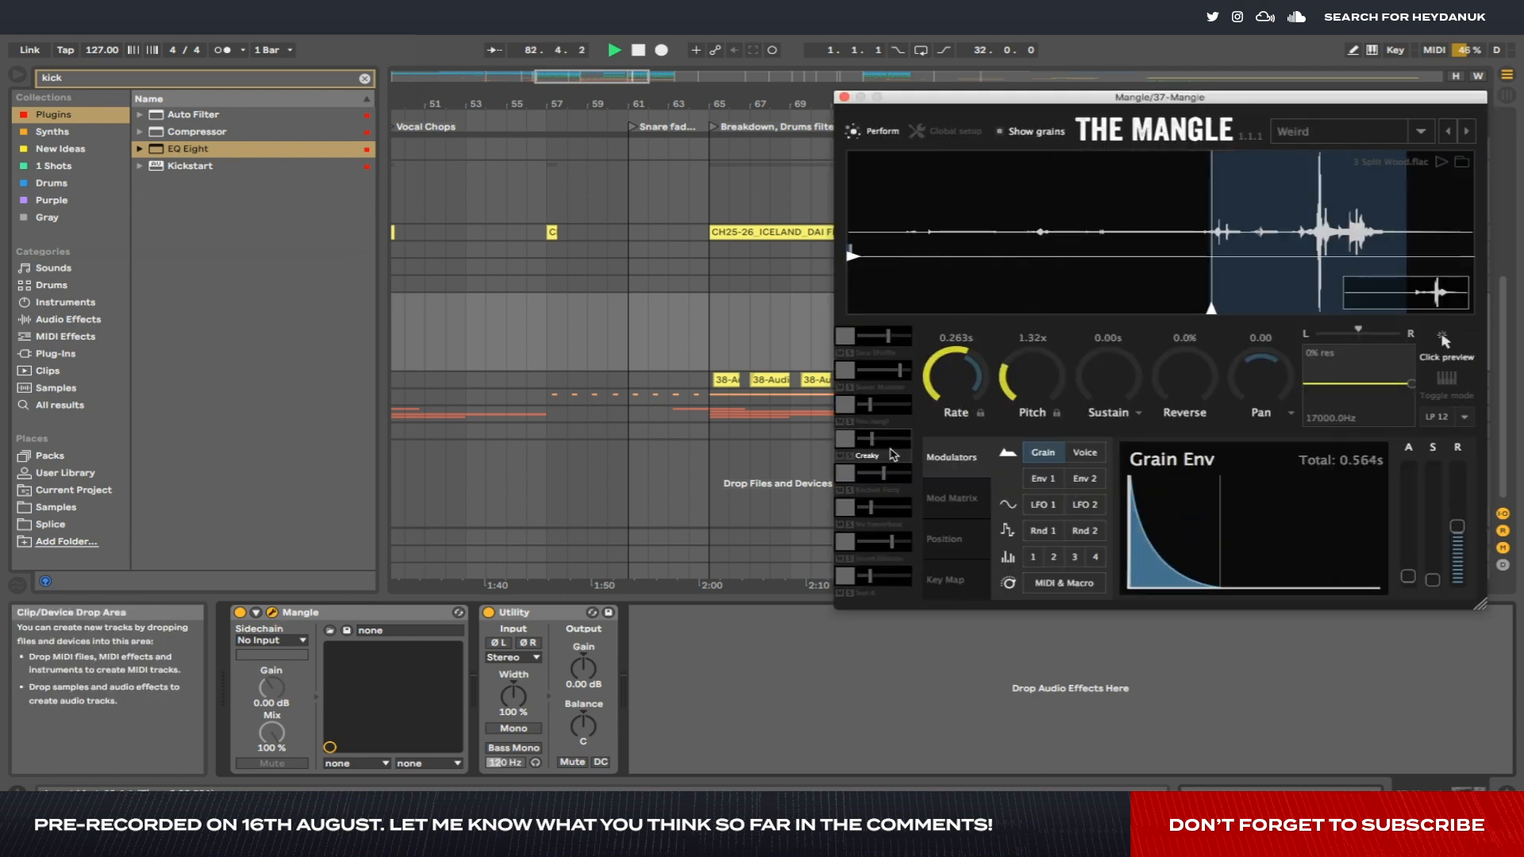
left_click(961, 234)
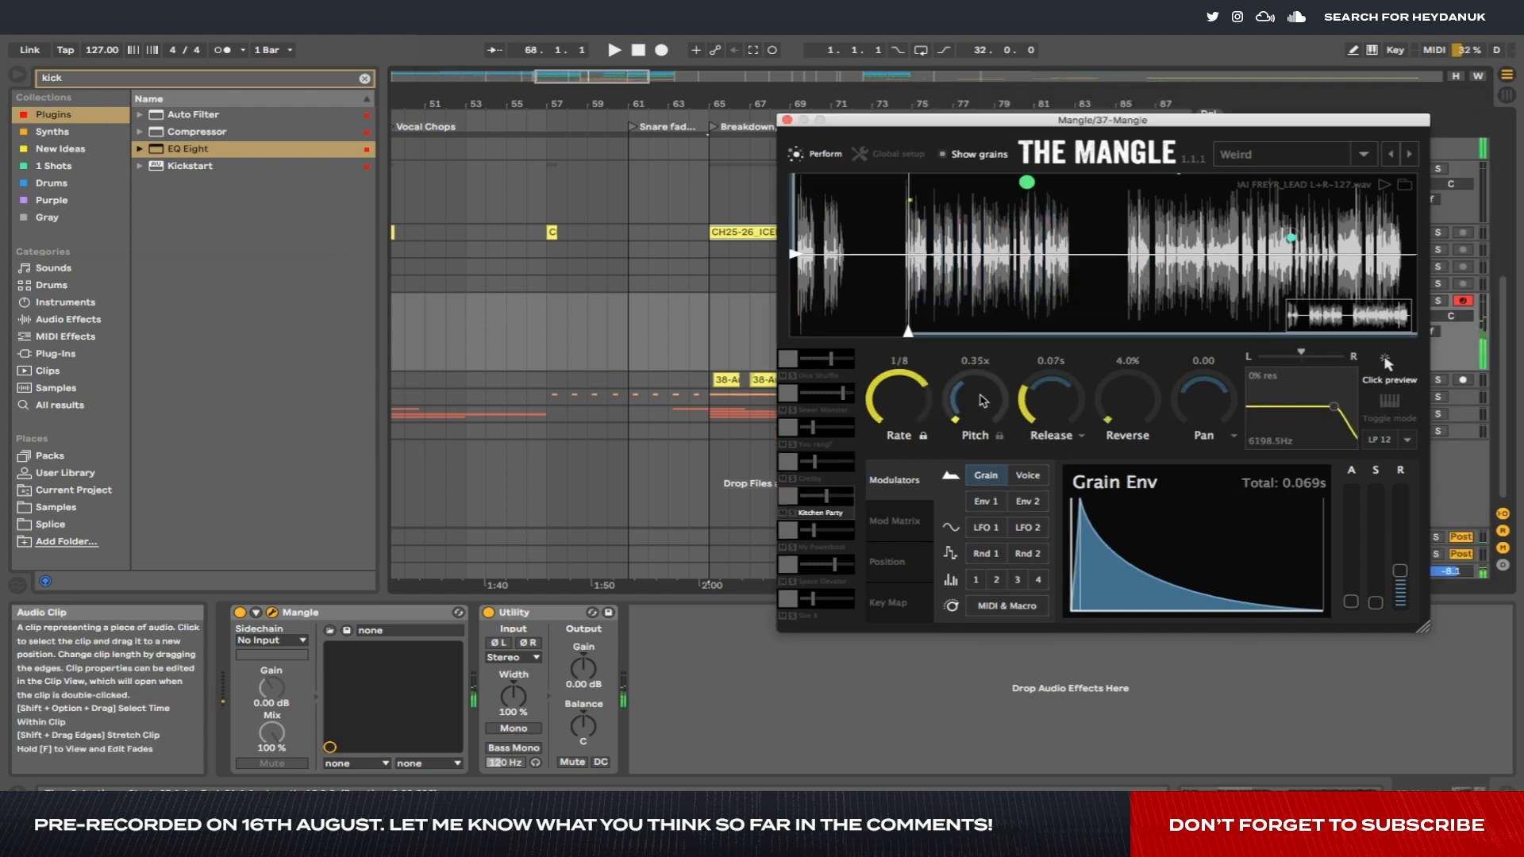
Set The Mangle's pitch ratio to 1.00x and lower the amplitude of the grains.
left_click(983, 402)
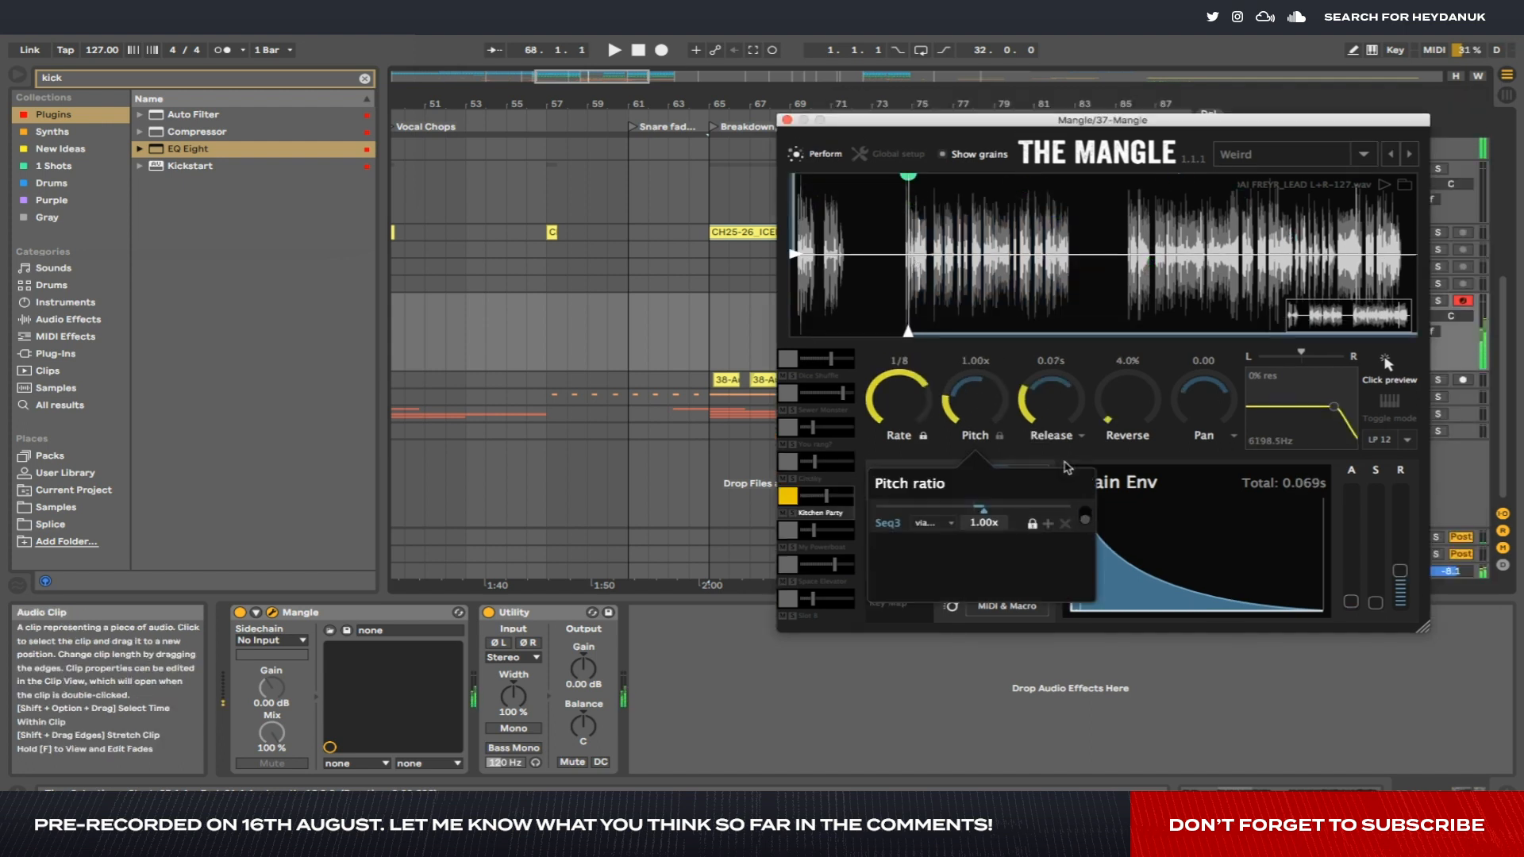
left_click_drag(806, 262, 817, 295)
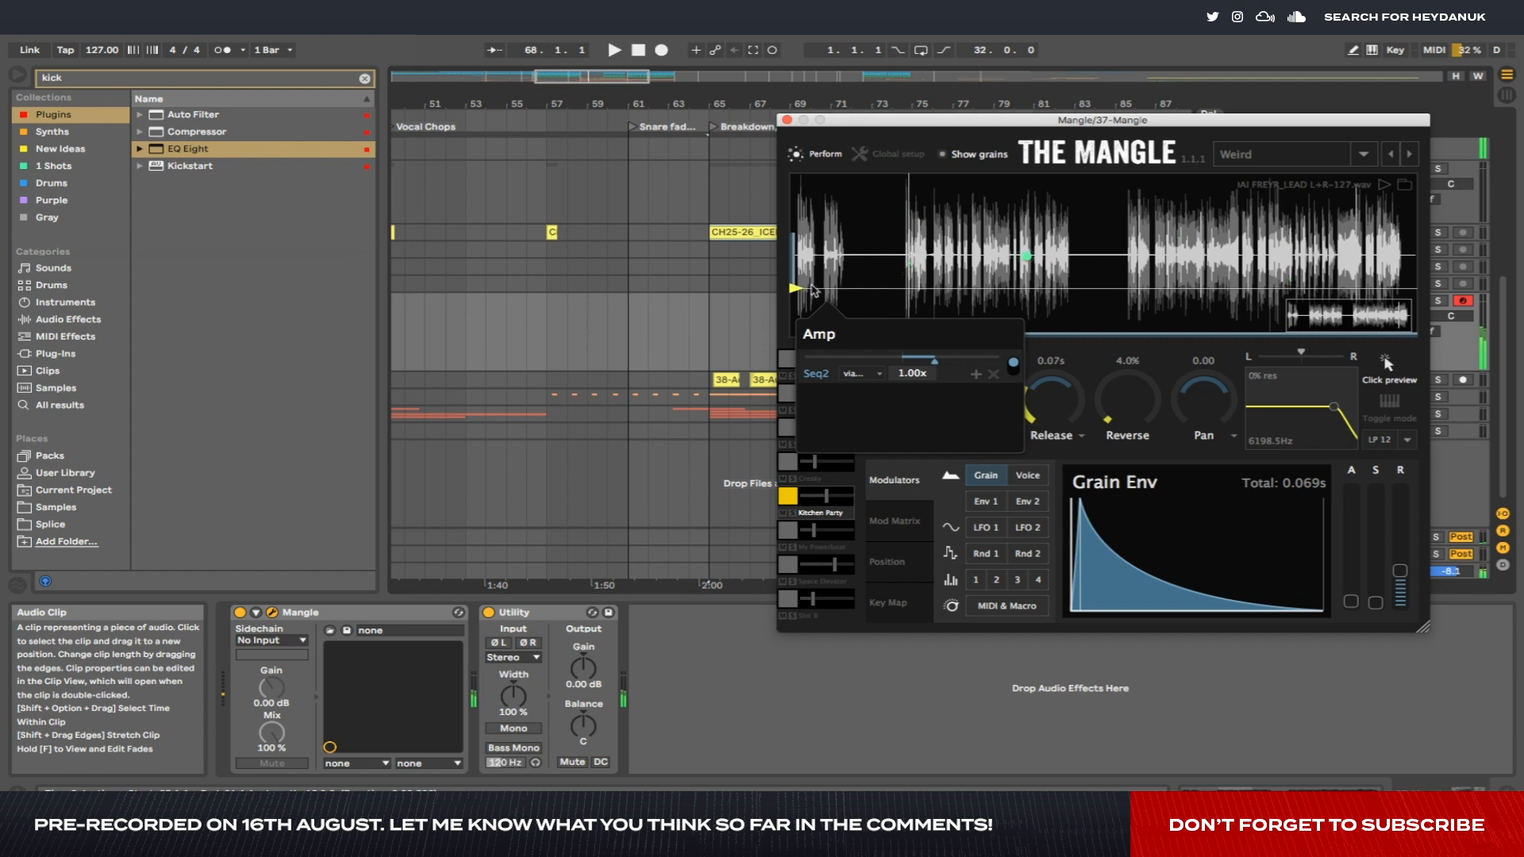
left_click_drag(794, 289, 794, 281)
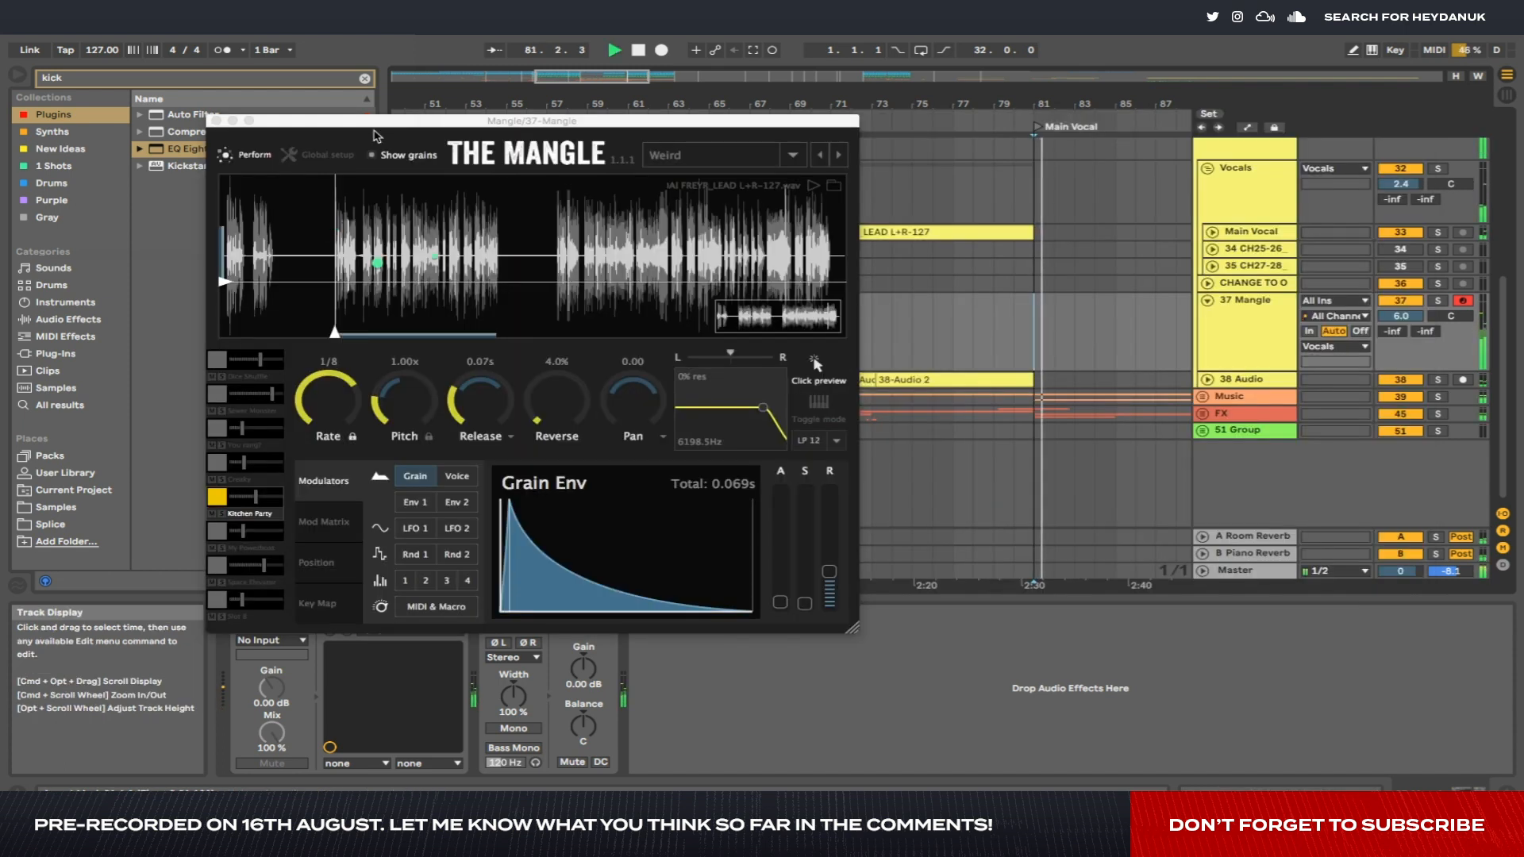
left_click_drag(381, 125, 486, 119)
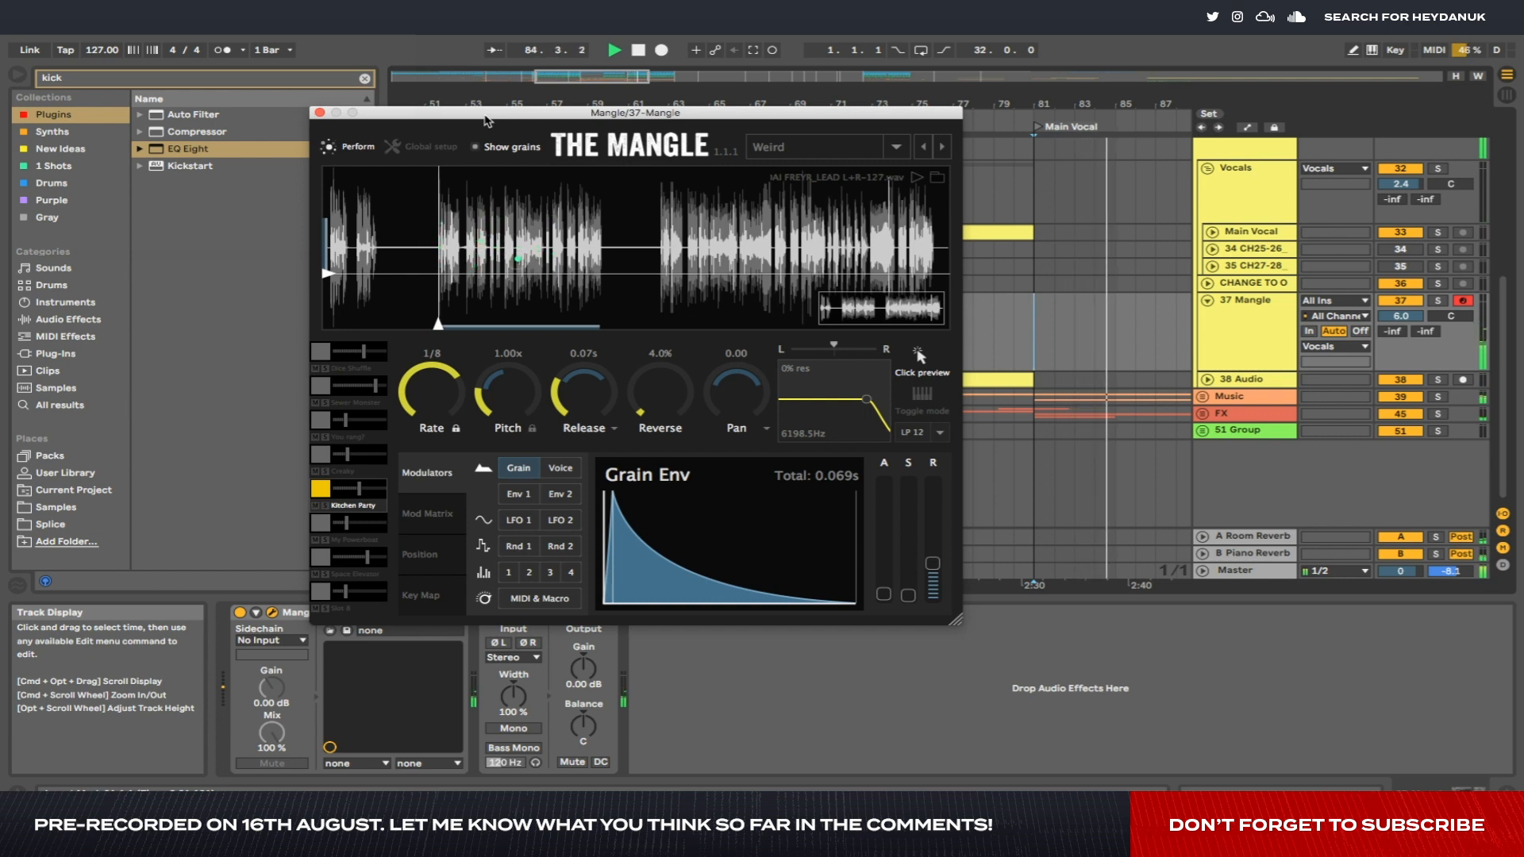
Arm 37 Mangle together with 38 Audio and record the mangled vocal from bar 81 in the Main Vocal section.
left_click(1224, 381)
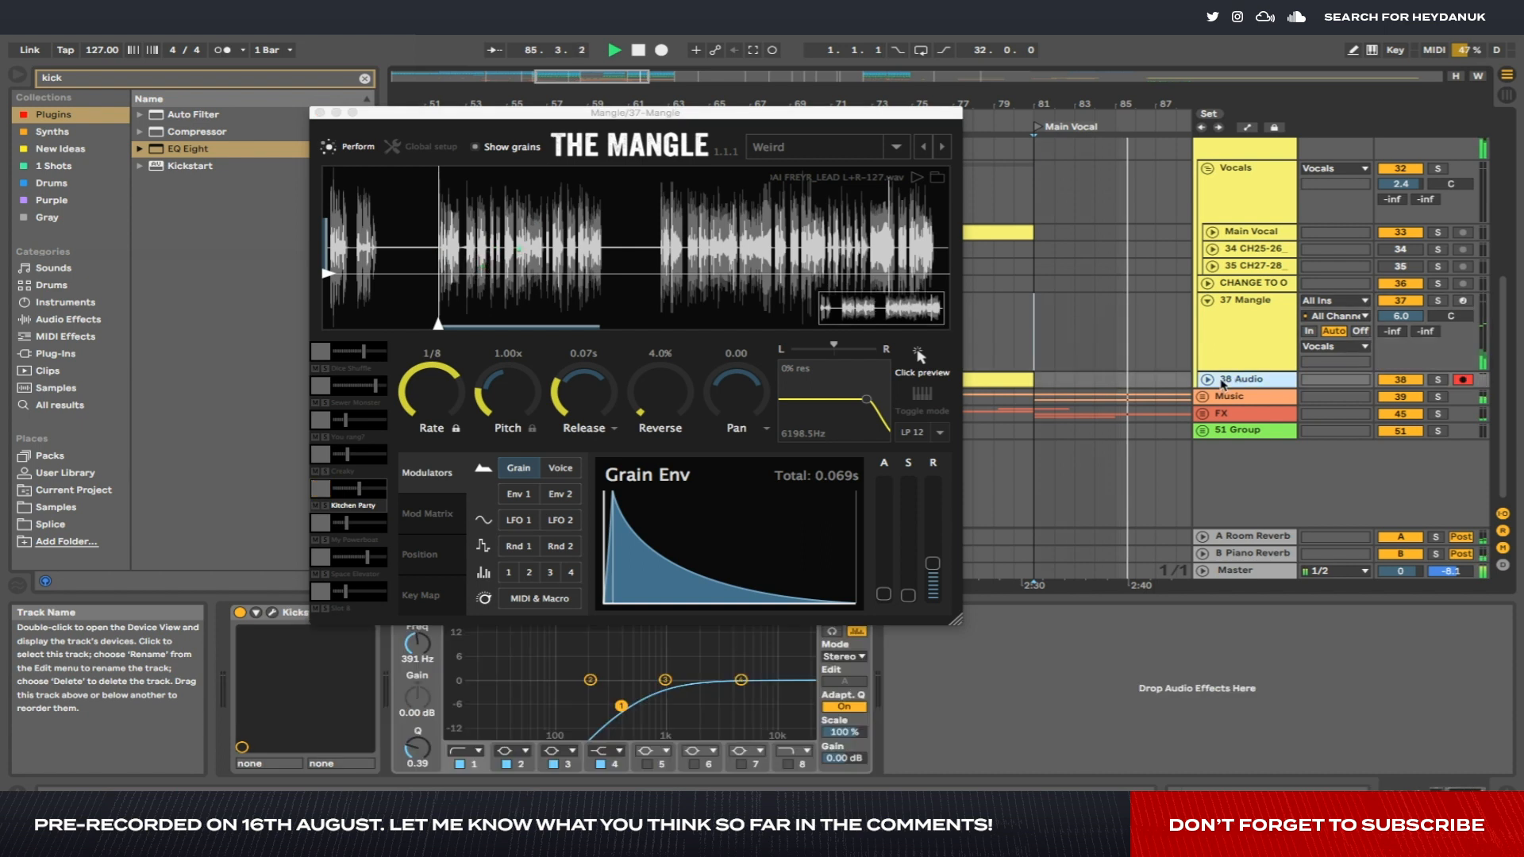
left_click(1244, 343)
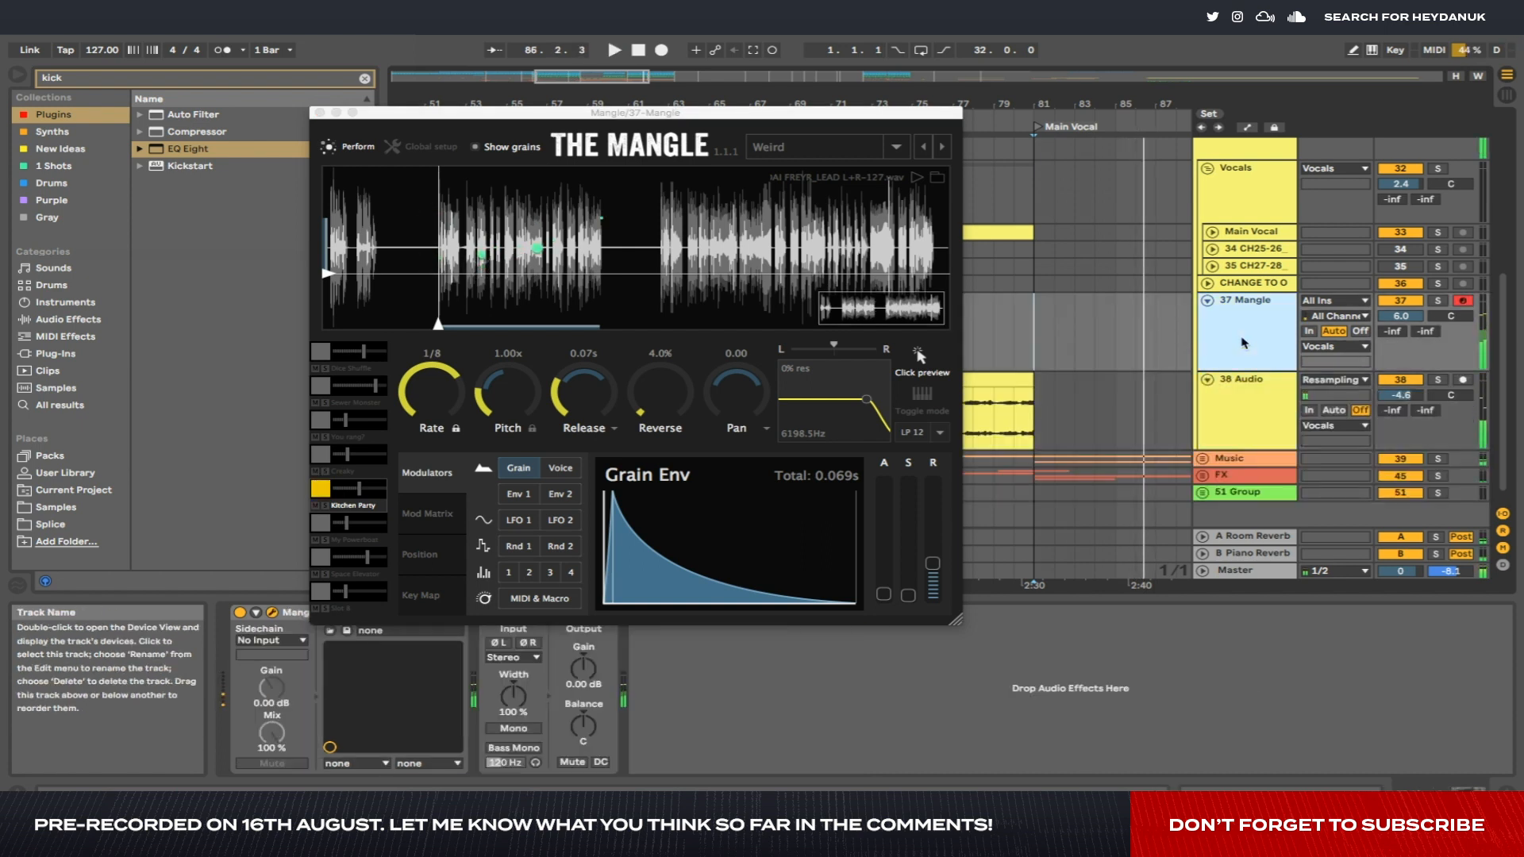
key("F9")
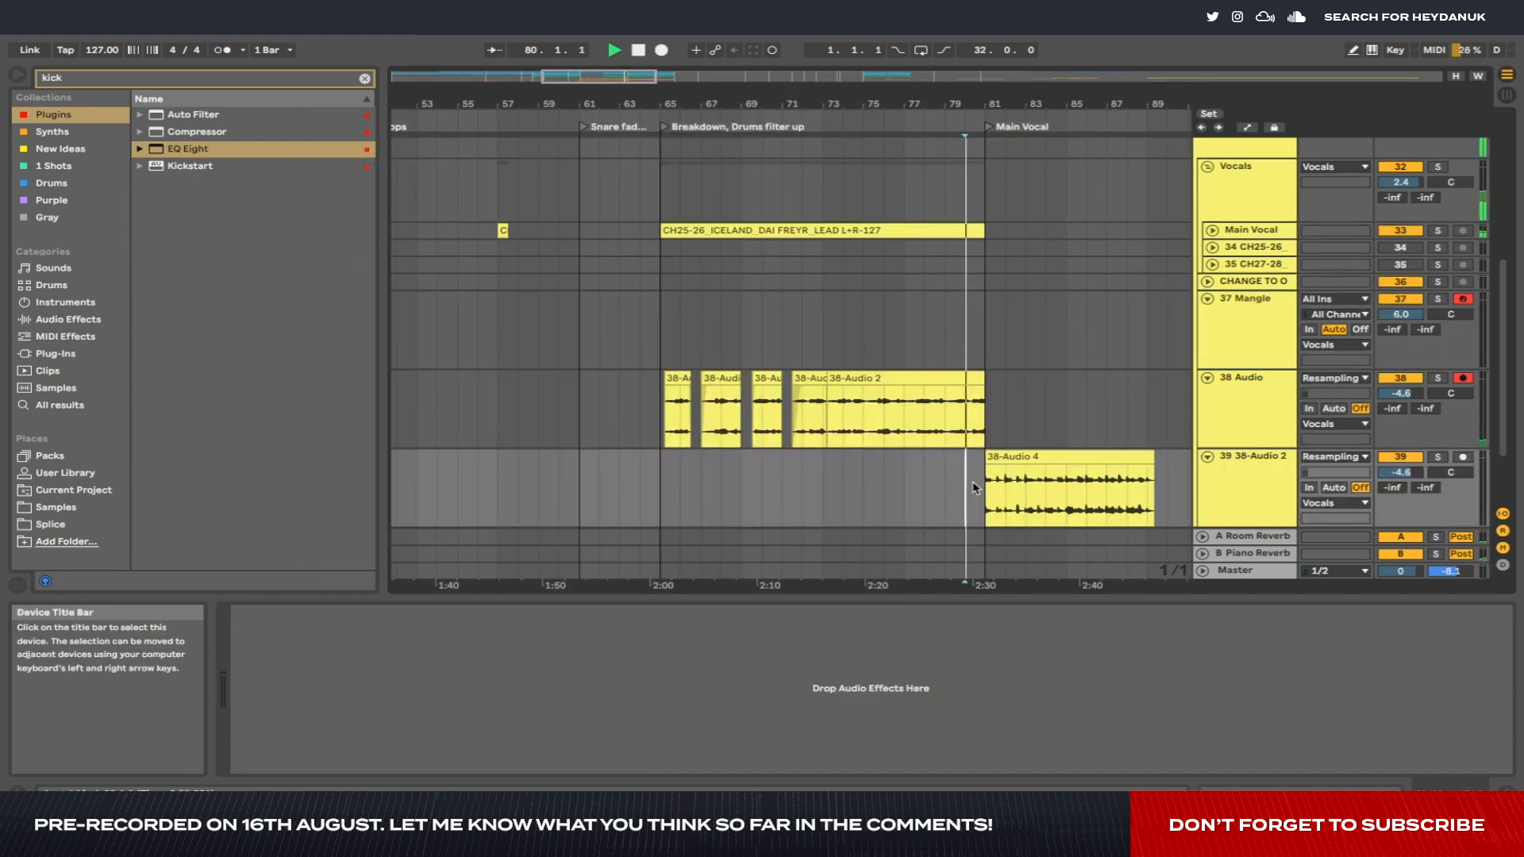
Check the timing of the 38-Audio 4 recording against the grid at bars 81 and 83.
scroll(945, 488, "right", 3)
scroll(919, 489, "up", 4)
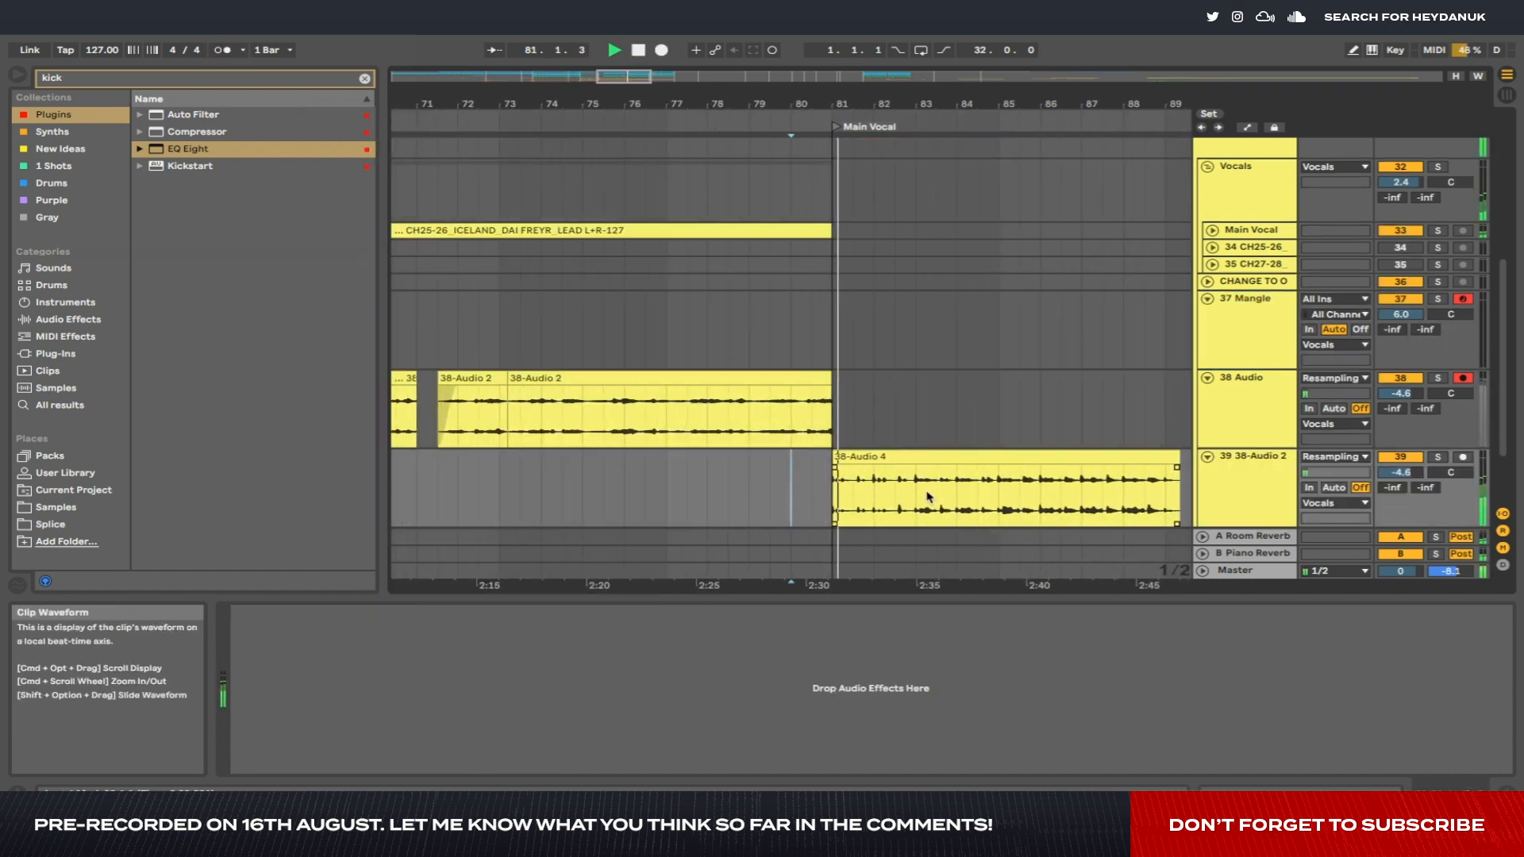
scroll(911, 462, "up", 15)
left_click(907, 458)
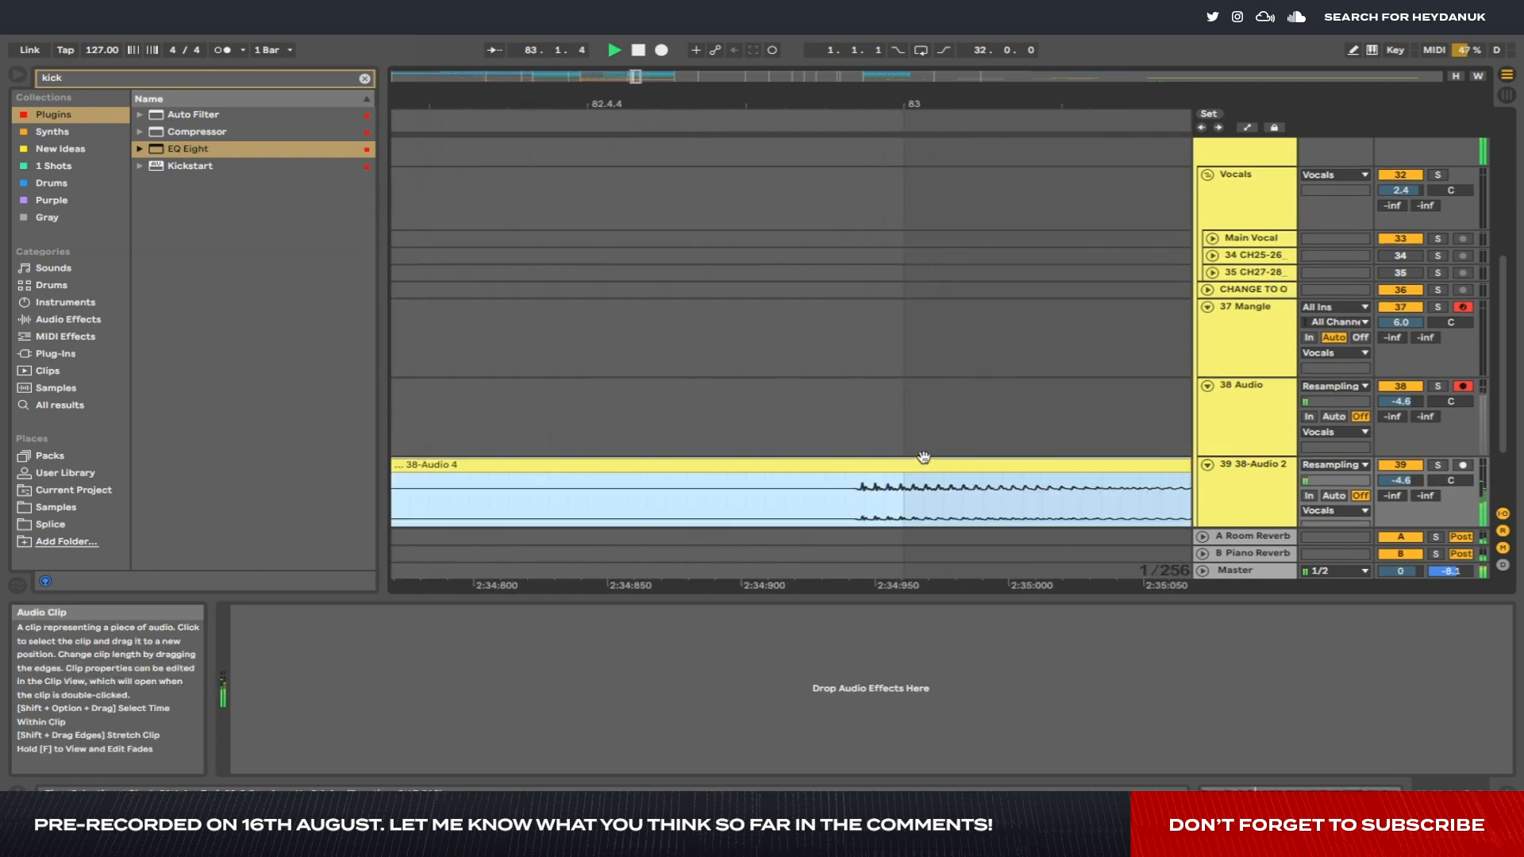
scroll(928, 464, "down", 15)
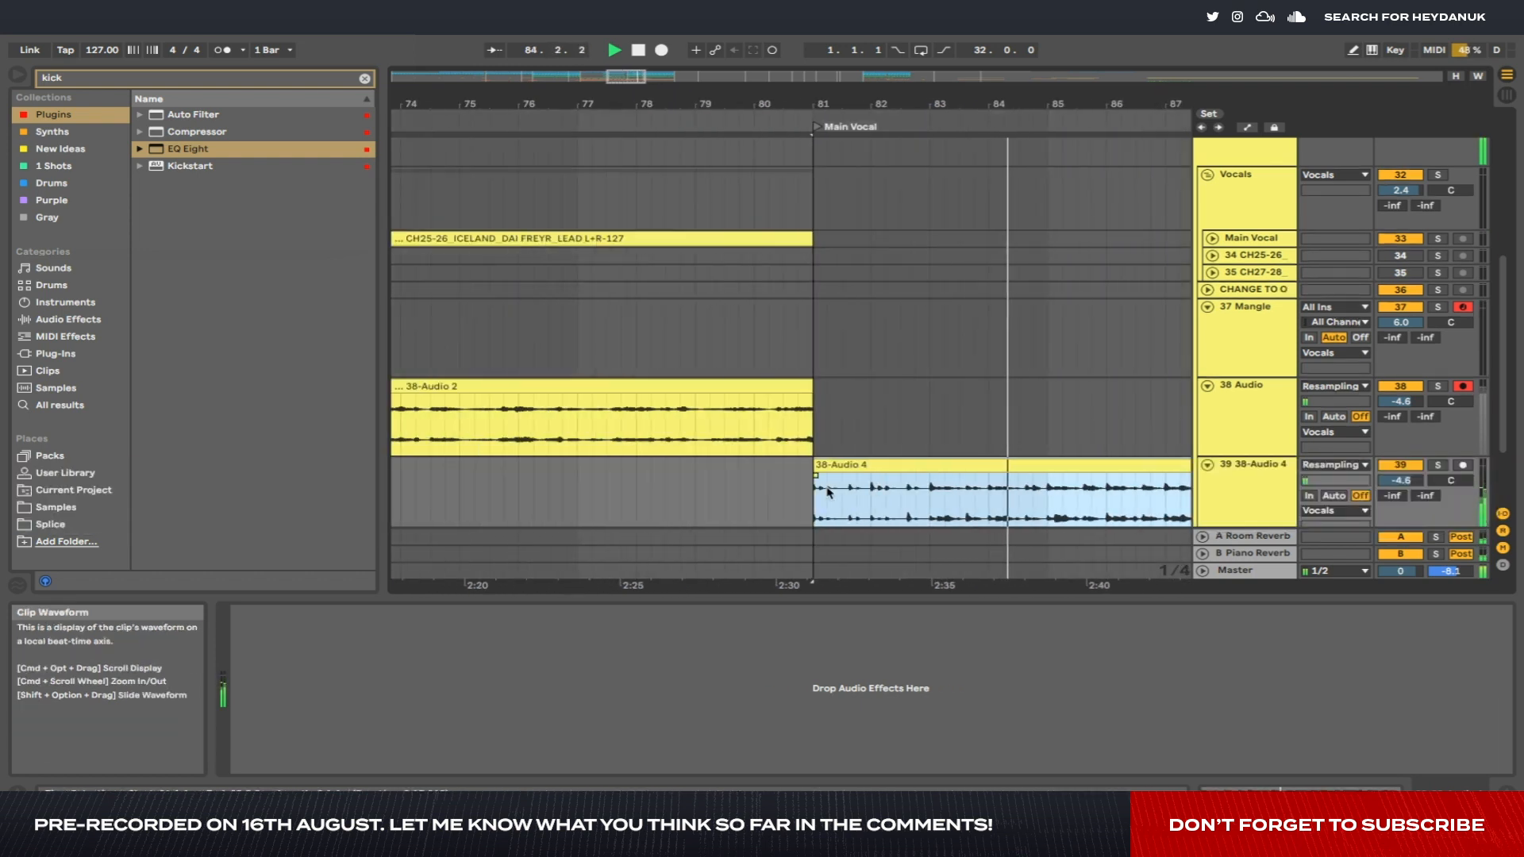
left_click(816, 480)
scroll(818, 472, "up", 5)
left_click(820, 483)
scroll(873, 468, "down", 5)
scroll(880, 468, "down", 2)
scroll(878, 468, "down", 2)
Split the 38-Audio 4 clip at bar 83 and delete the part before it.
left_click(964, 418)
key("super+e")
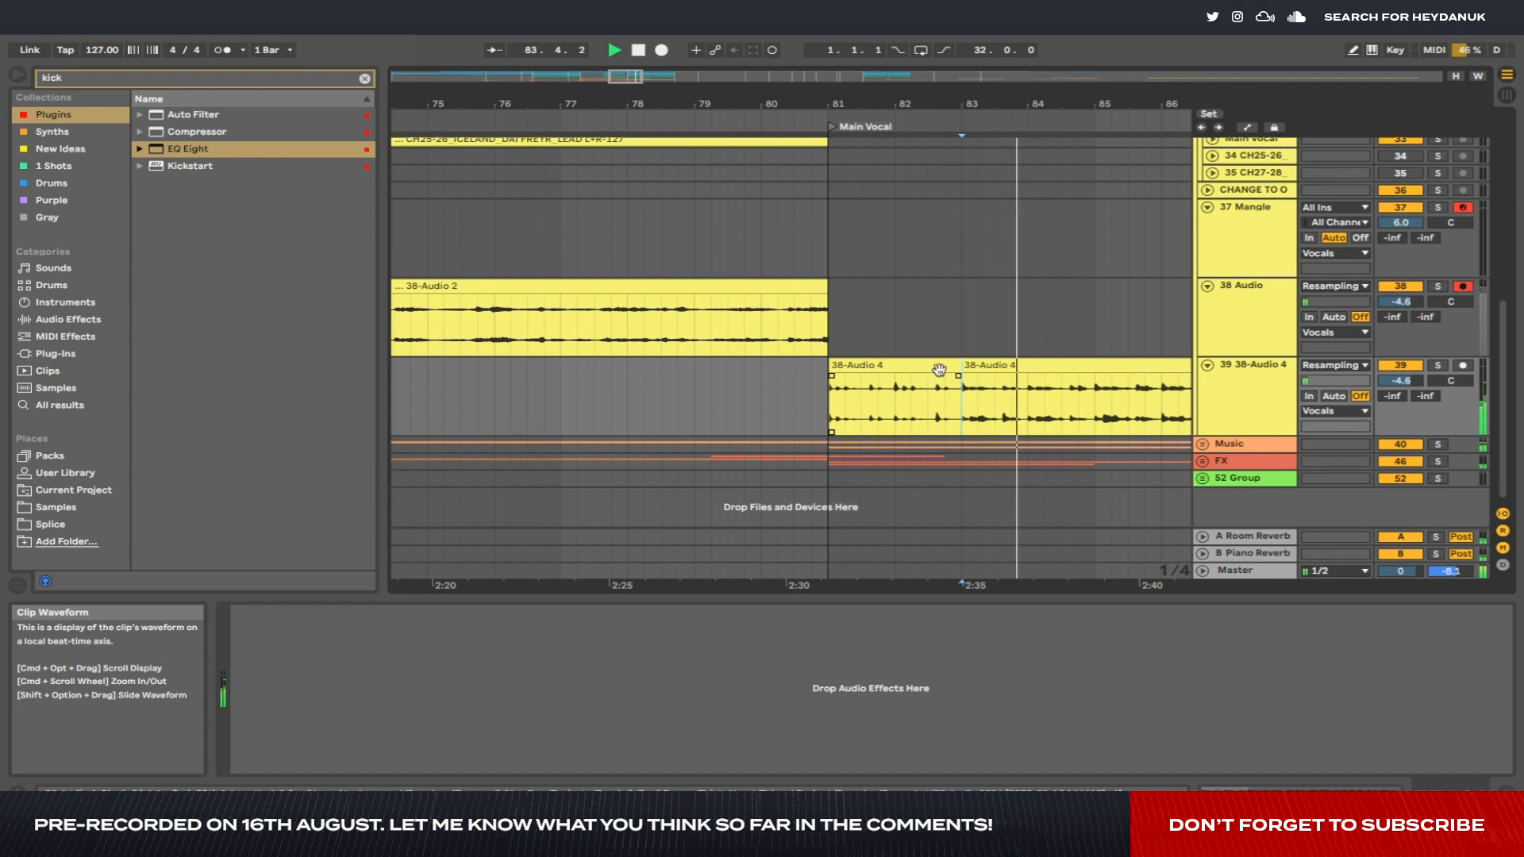
left_click(945, 379)
key("Delete")
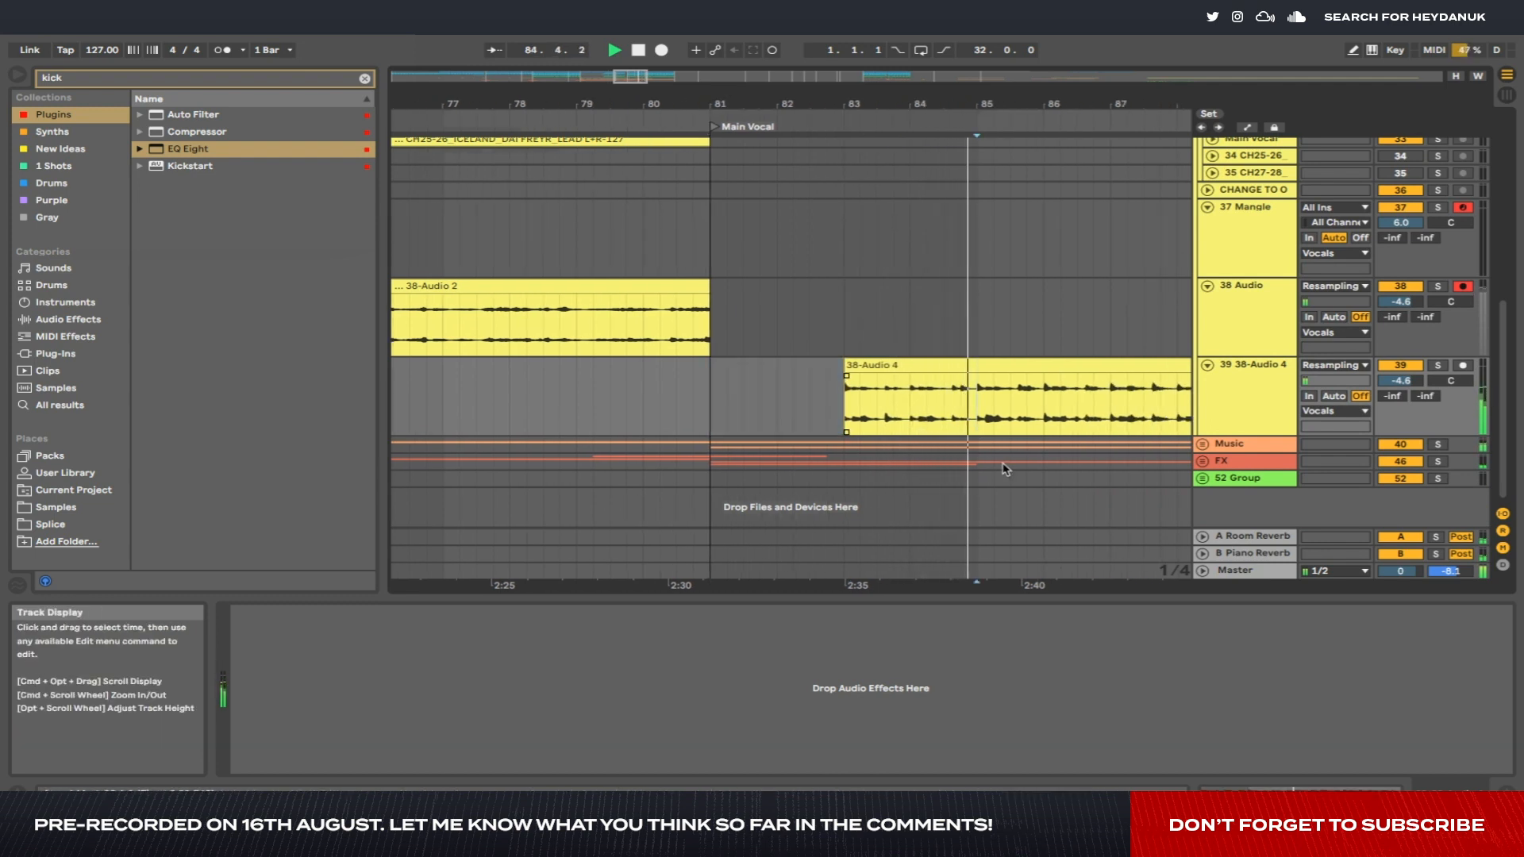
Split 38-Audio 4 at bar 85, delete the part before it, and place the remaining four bars twice from bar 81 to 89.
left_click(974, 381)
key("super+e")
left_click(972, 381)
key("Delete")
left_click(982, 366)
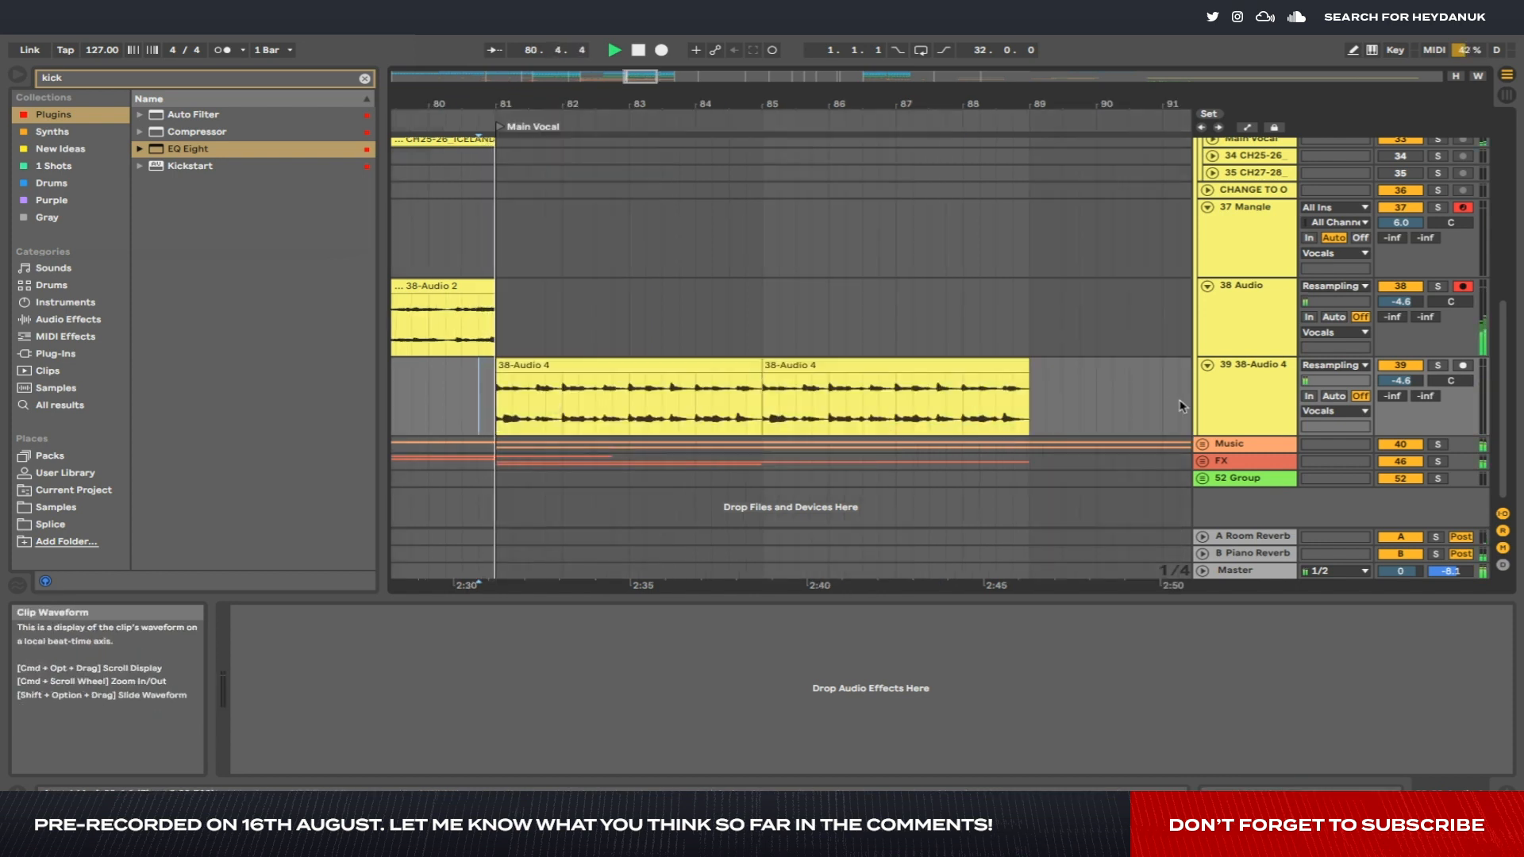
Add Kickstart to track 39 and check its ducking curve at 100% mix.
left_click_drag(190, 166, 401, 647)
right_click(482, 387)
key("Escape")
left_click(538, 388)
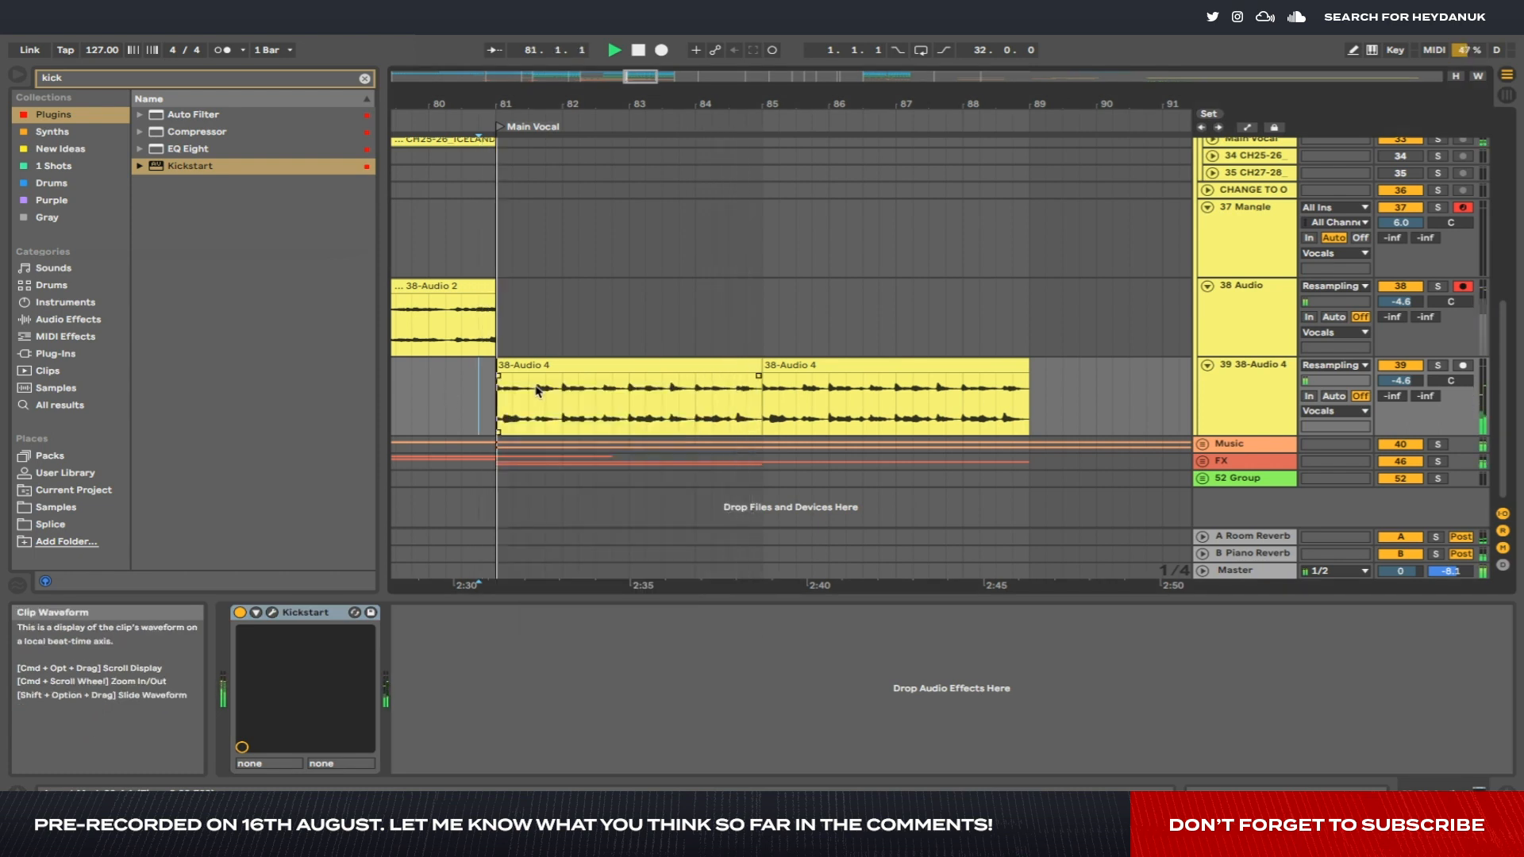
left_click(272, 612)
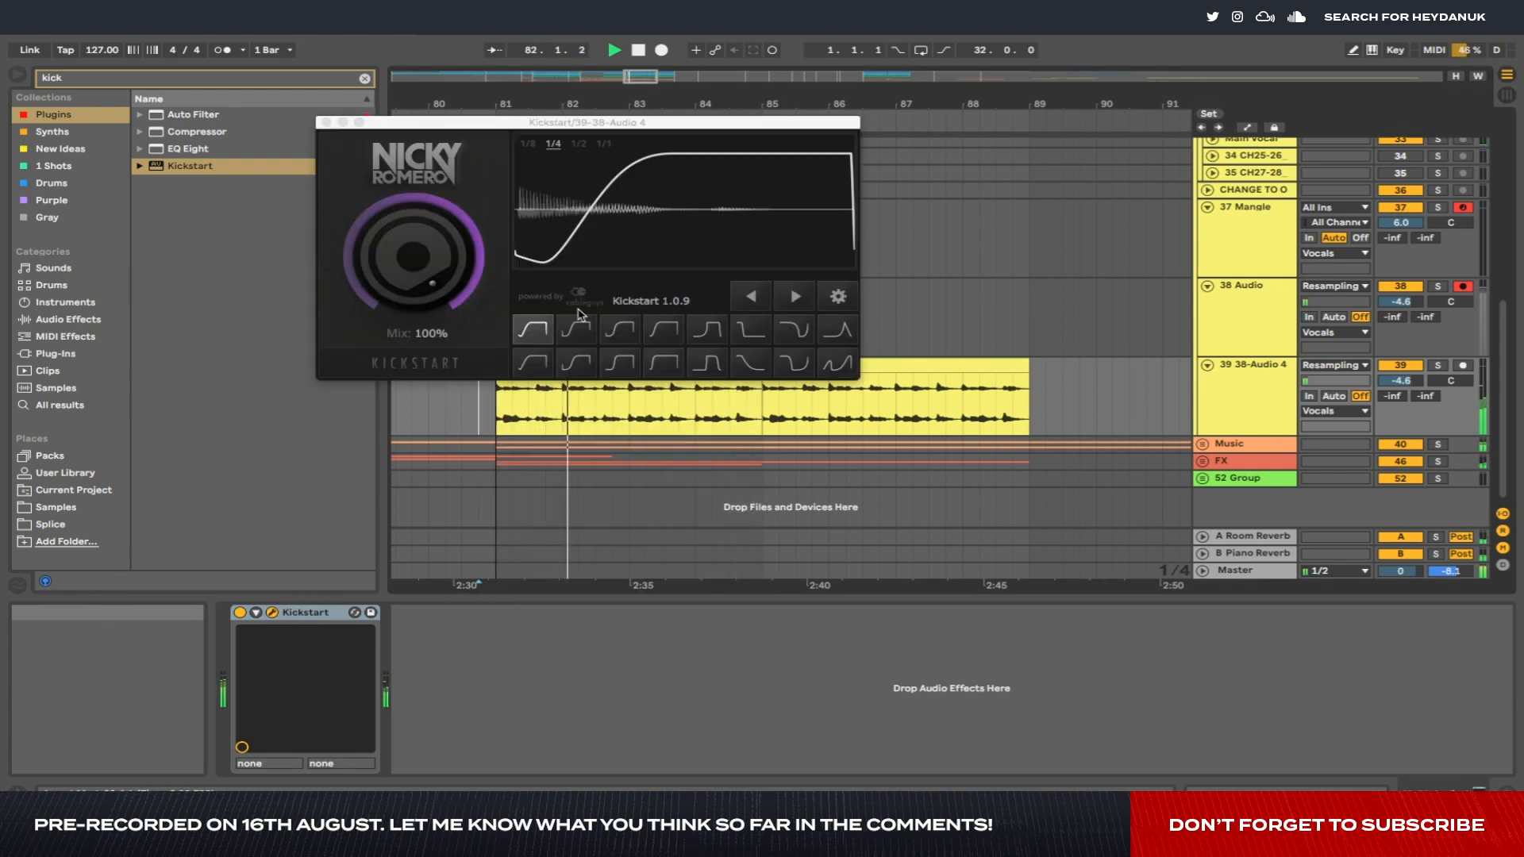
left_click(326, 122)
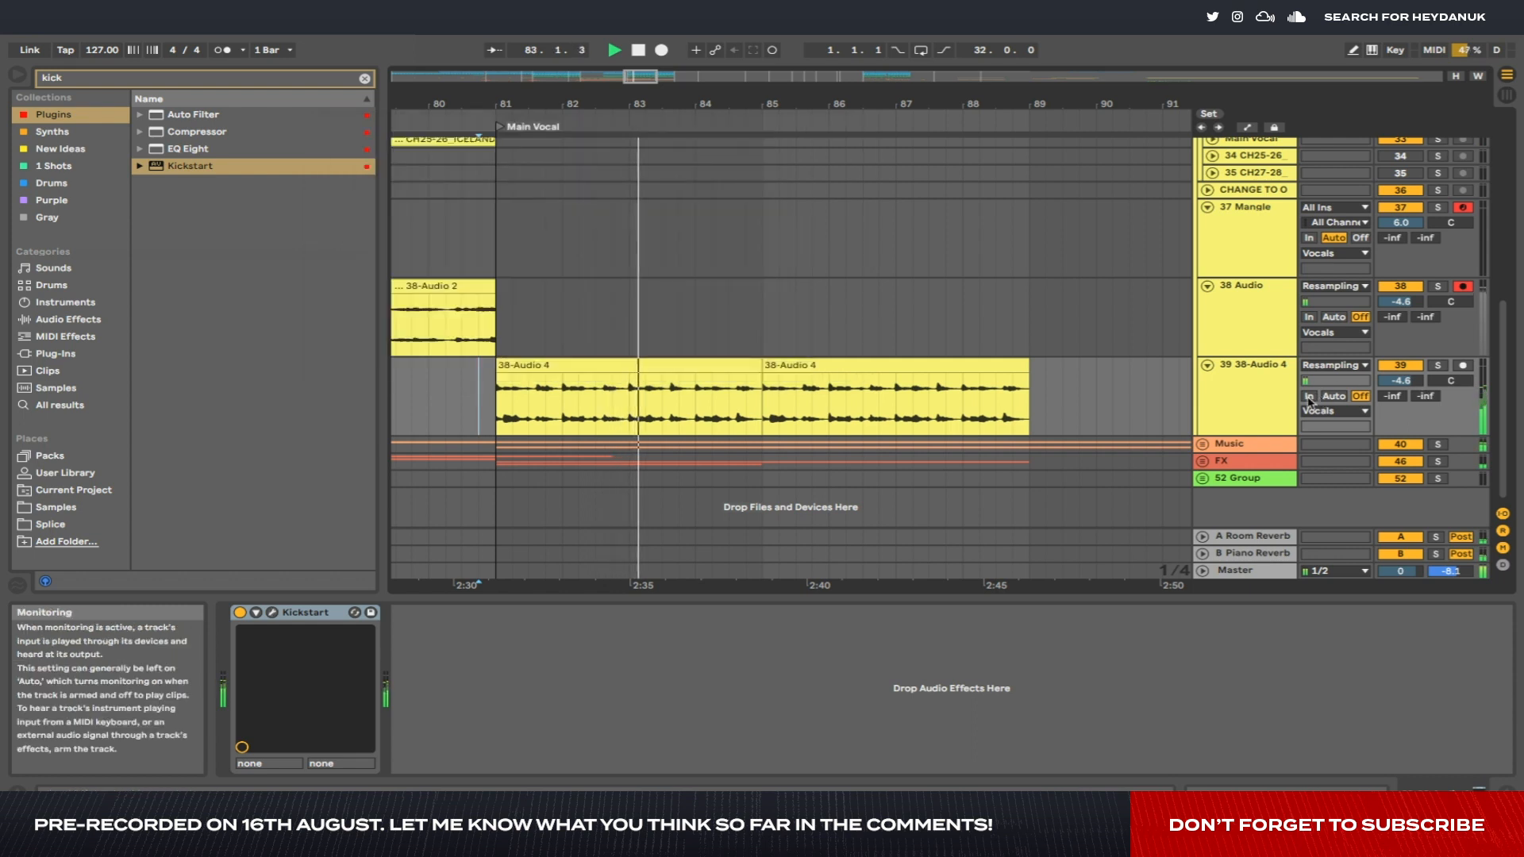
Add a Compressor after Kickstart on track 39, soloing the track only while listening to it.
left_click(1438, 366)
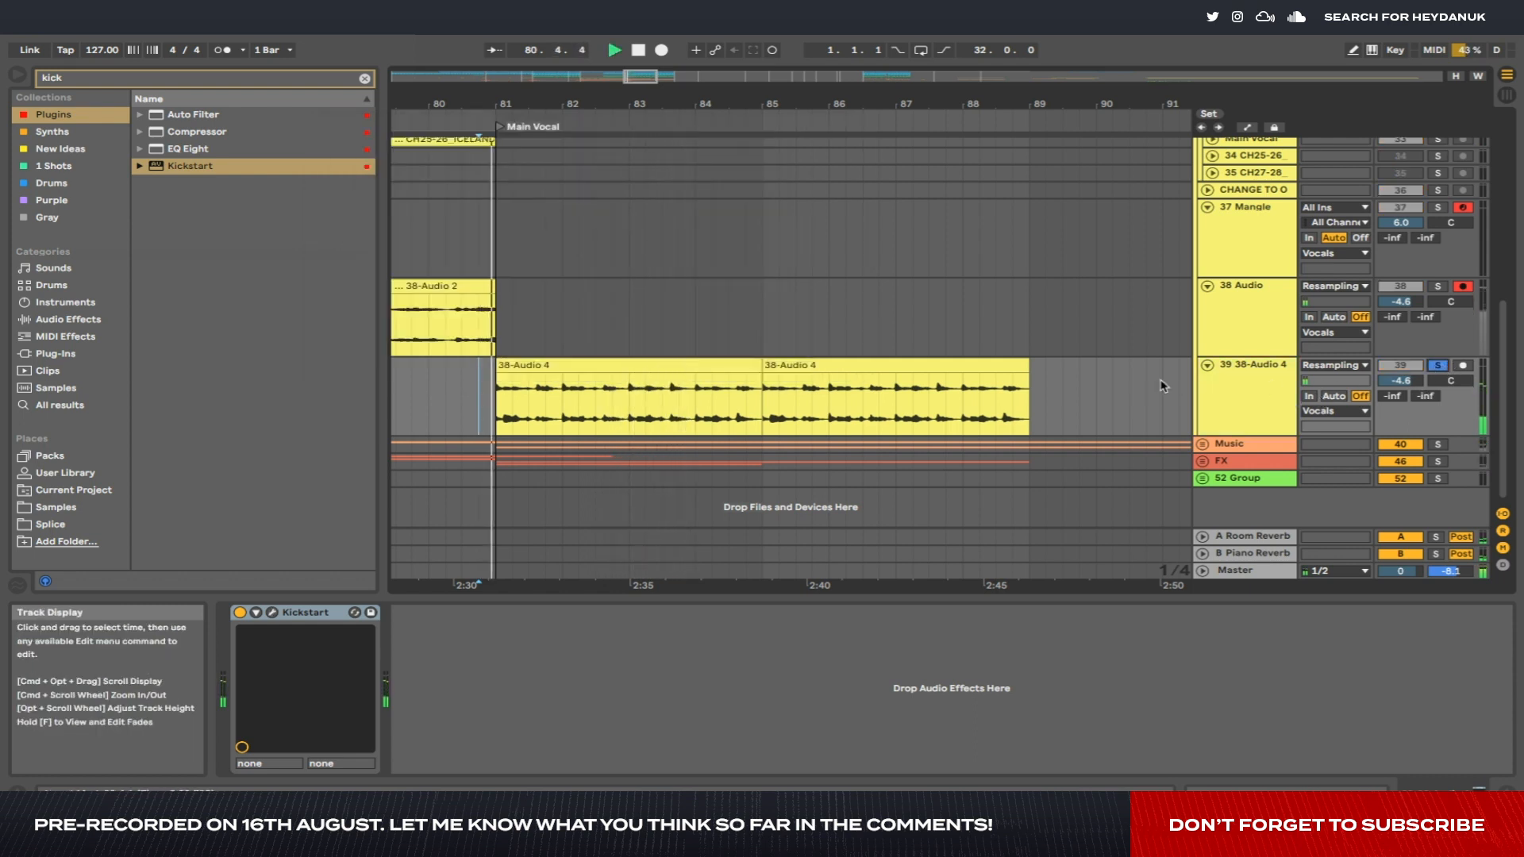
left_click(159, 79)
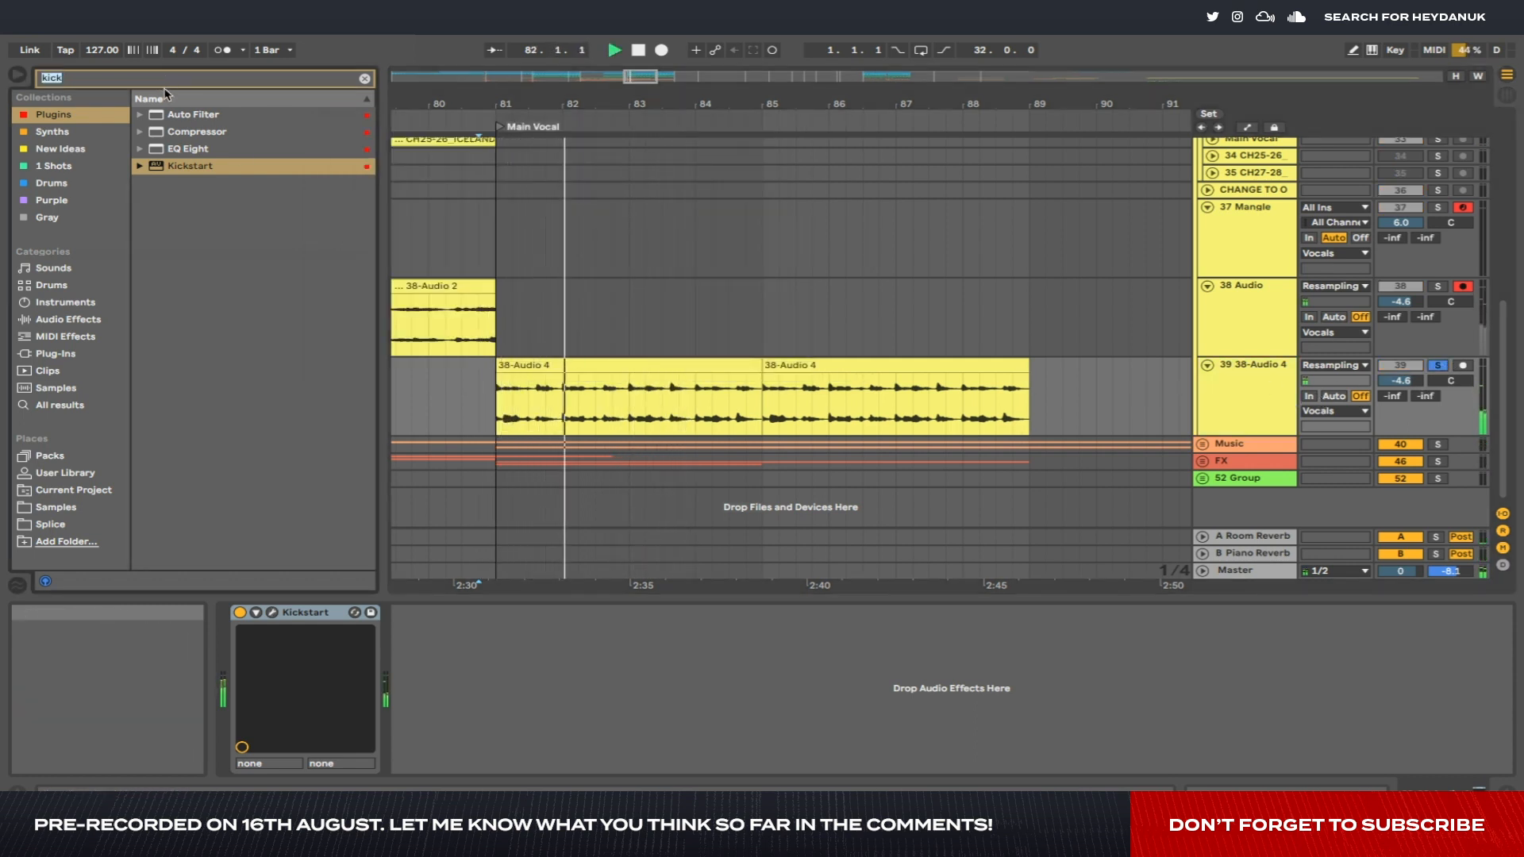
left_click(197, 131)
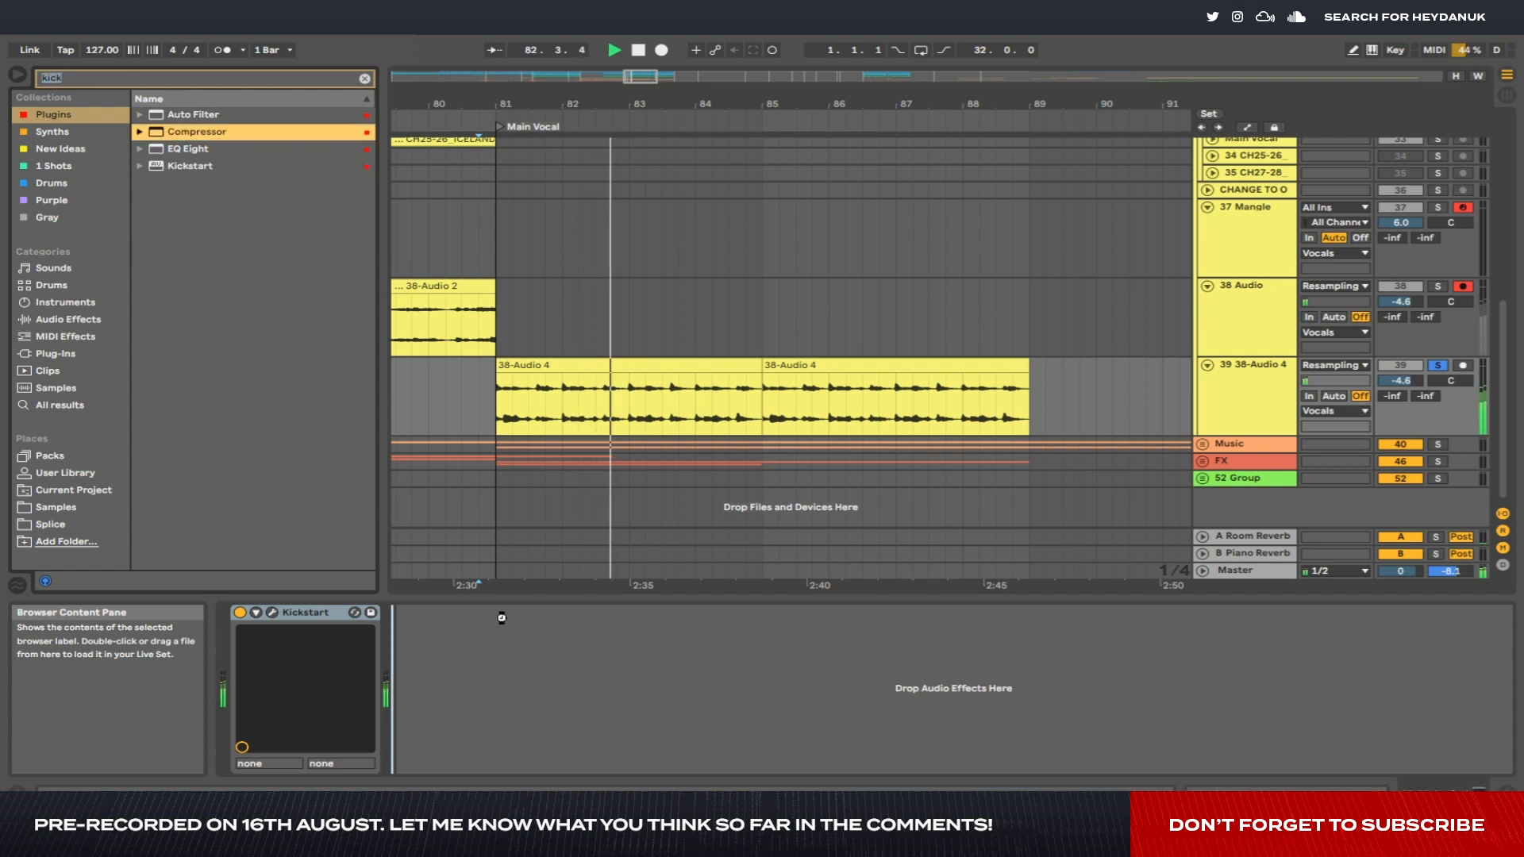
left_click_drag(490, 635, 490, 635)
left_click(495, 763)
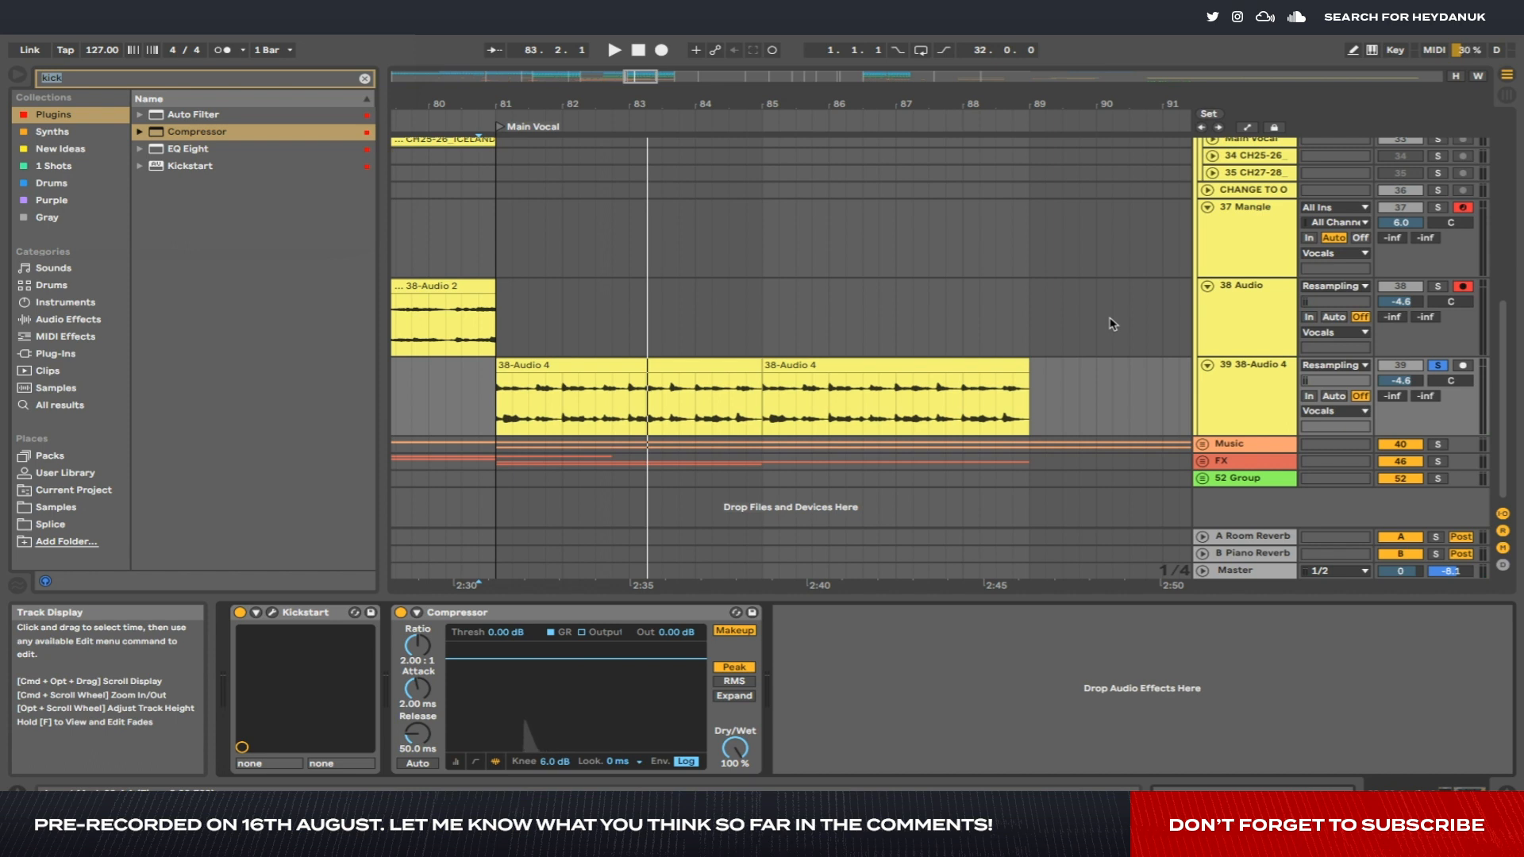
scroll(479, 414, "up", 5)
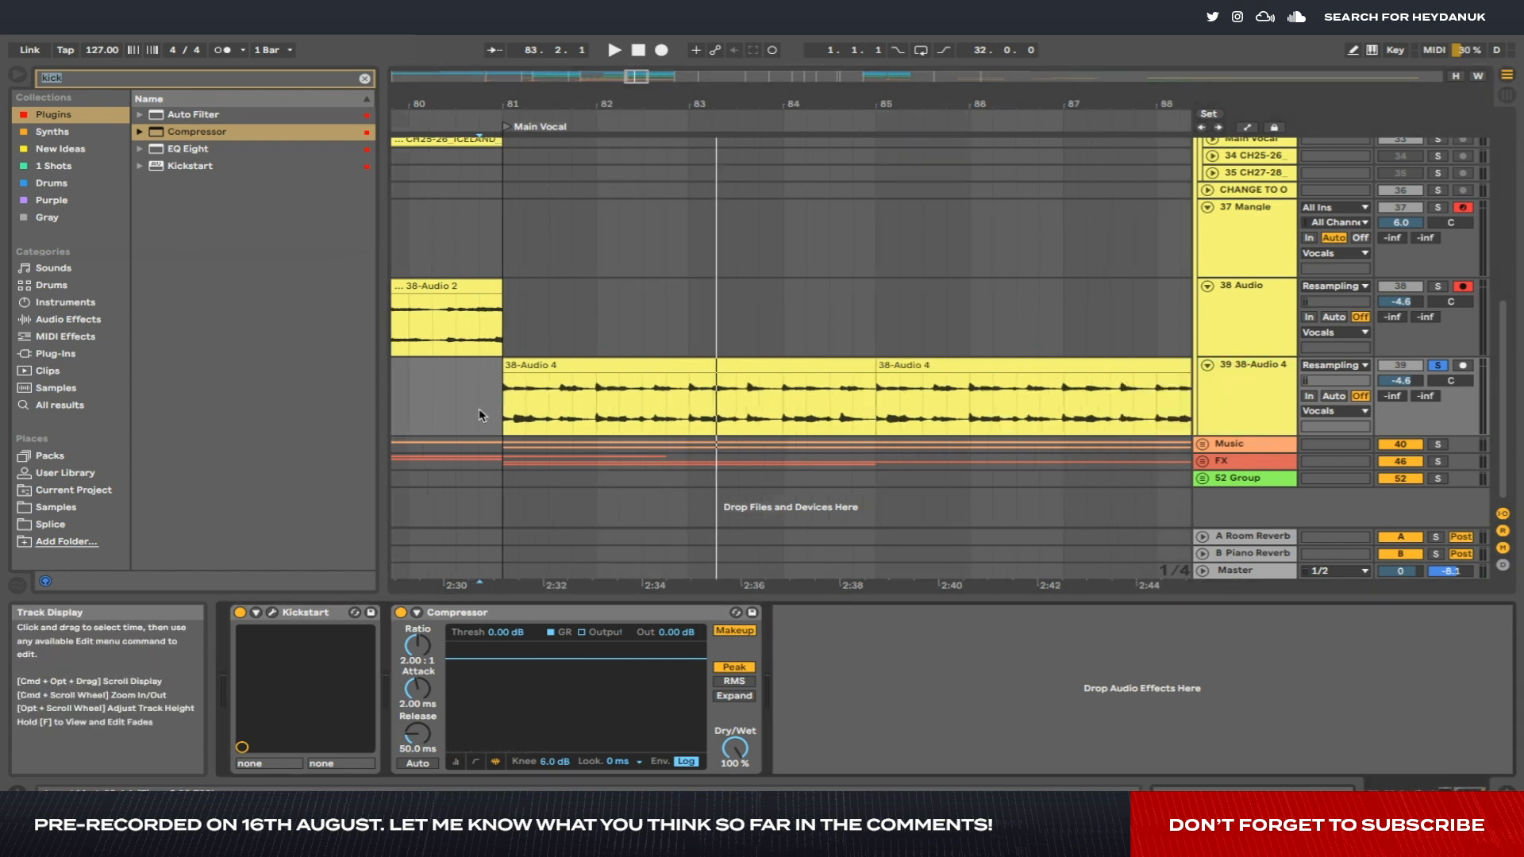
left_click(1437, 366)
Play from bar 81 and set the Compressor to makeup off, threshold -28.6 dB and output gain 7.31 dB.
scroll(479, 374, "down", 4)
left_click(502, 396)
key("space")
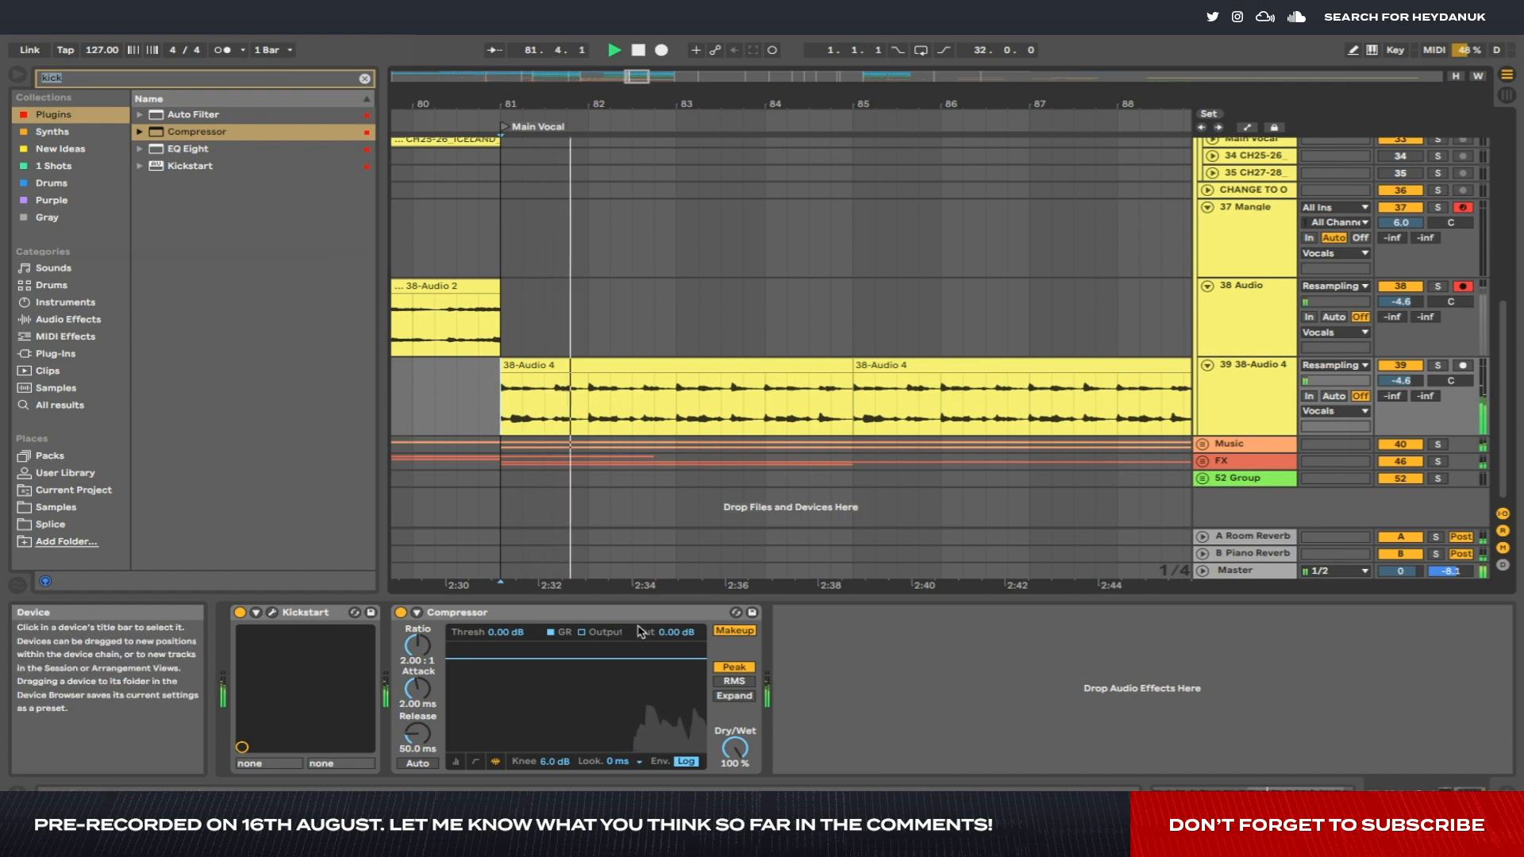
left_click(722, 634)
left_click_drag(579, 660, 579, 720)
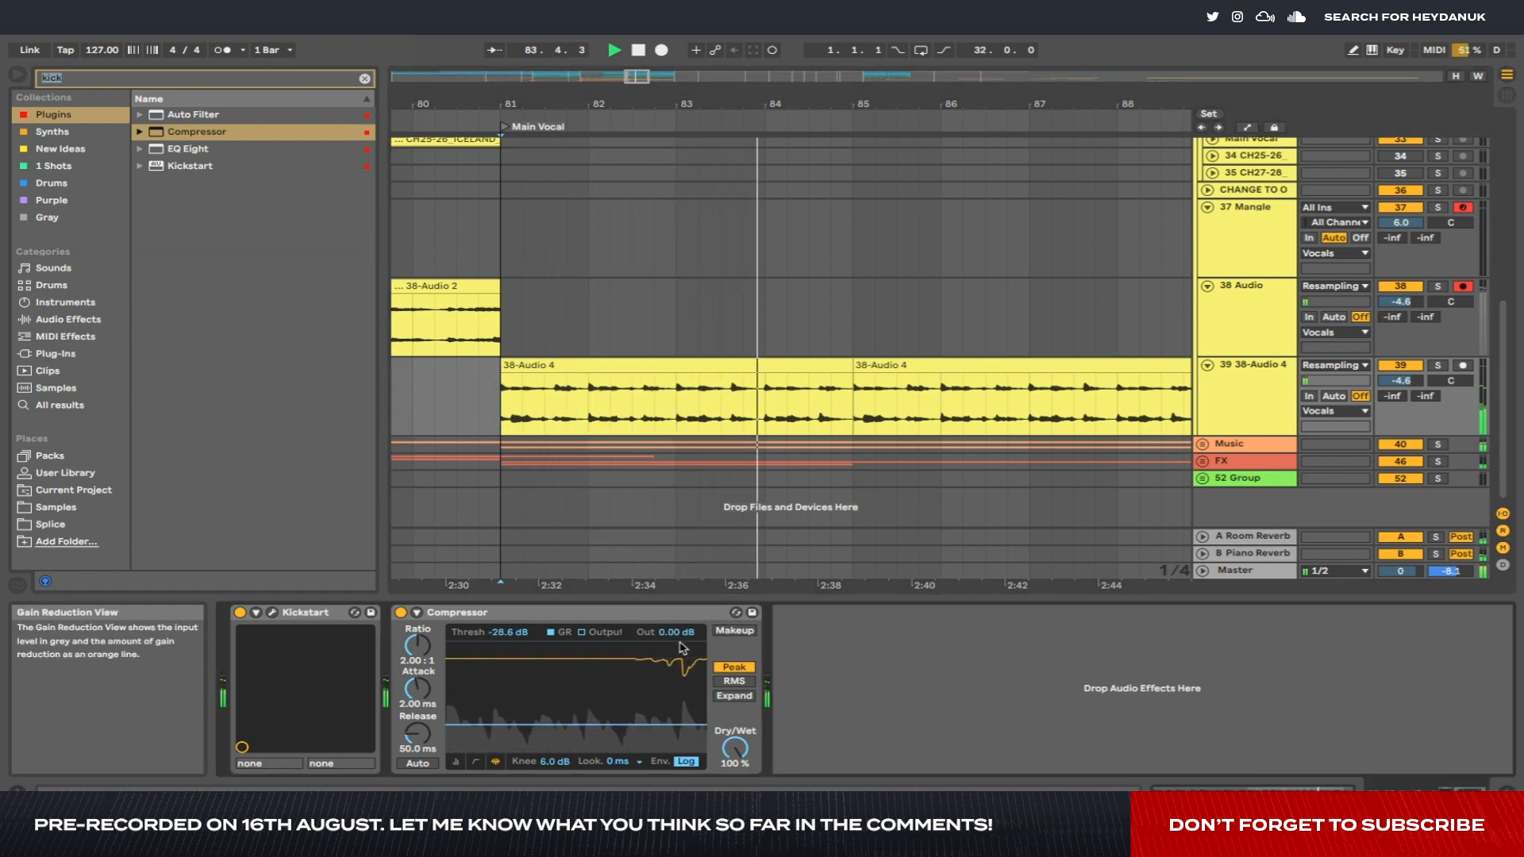
left_click_drag(676, 634, 677, 607)
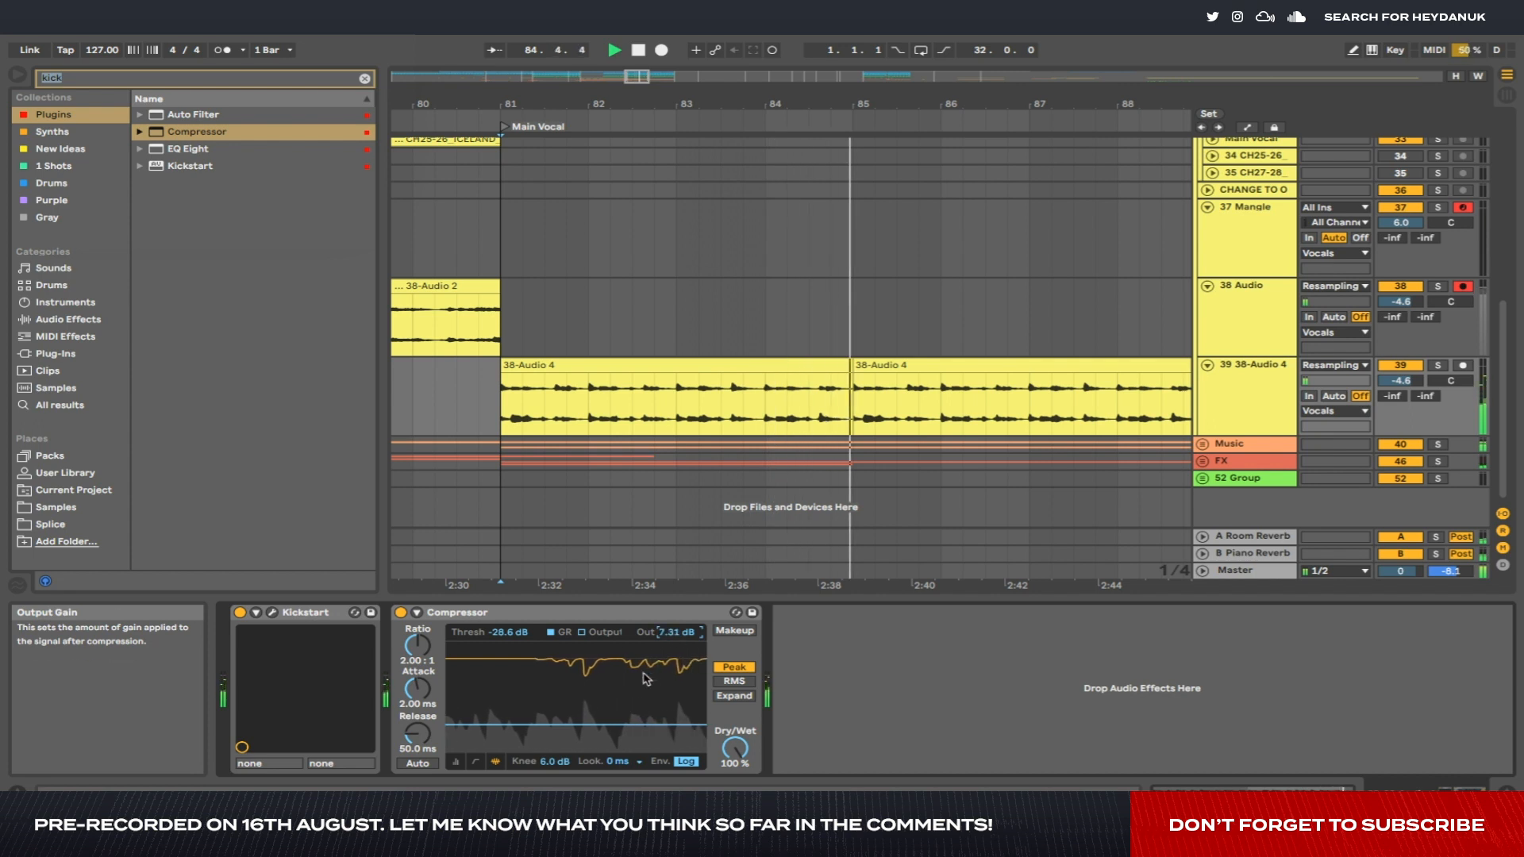
left_click(623, 619)
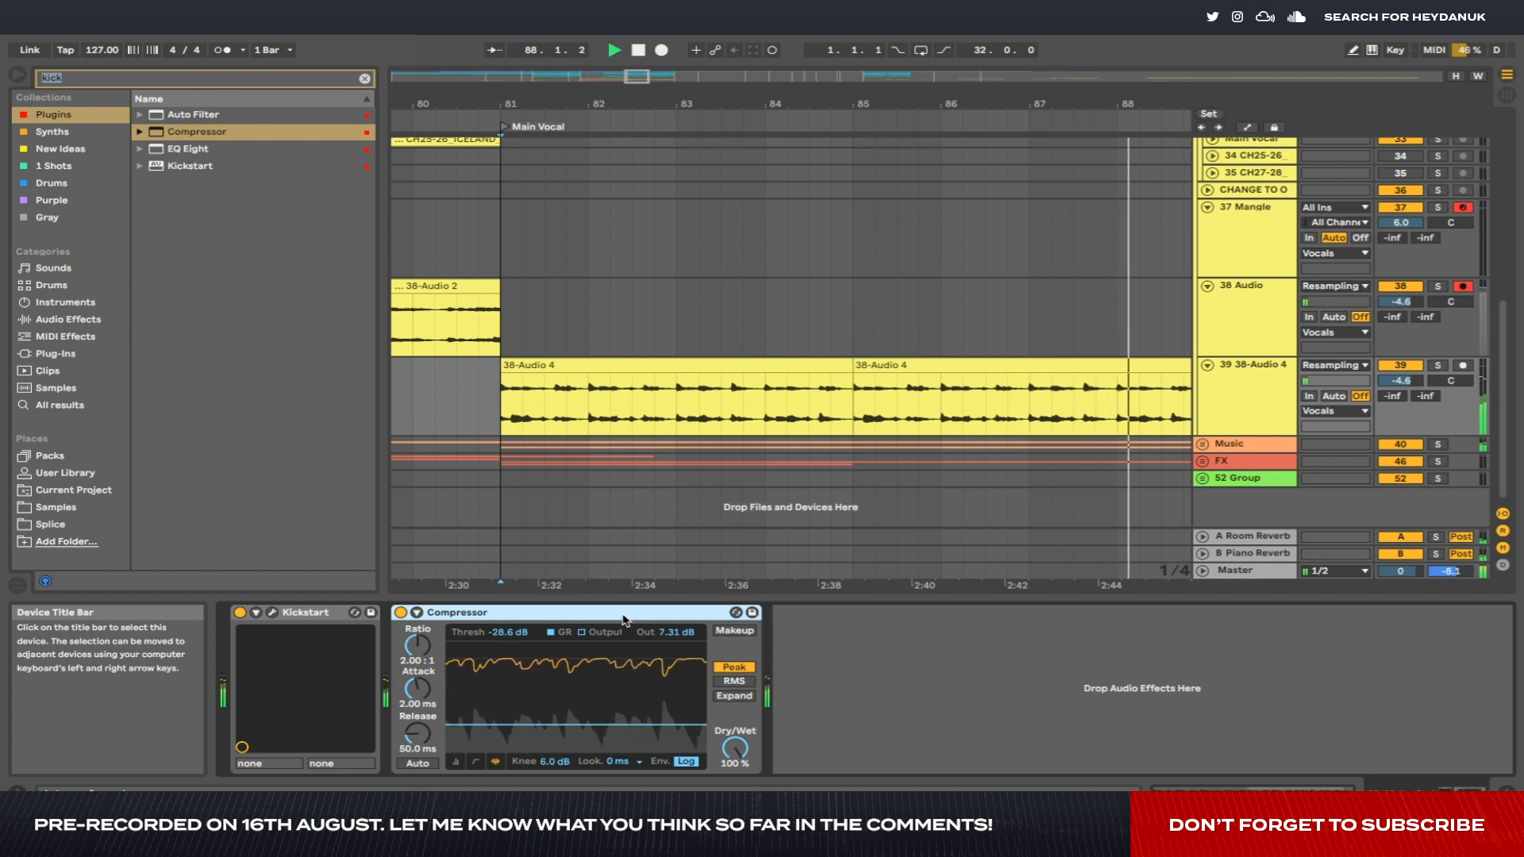
Add EQ Eight with a 352 Hz low cut to track 39 and fit the 38-Audio 4 clip at bar 81 to the grid with warp markers.
scroll(972, 379, "down", 5)
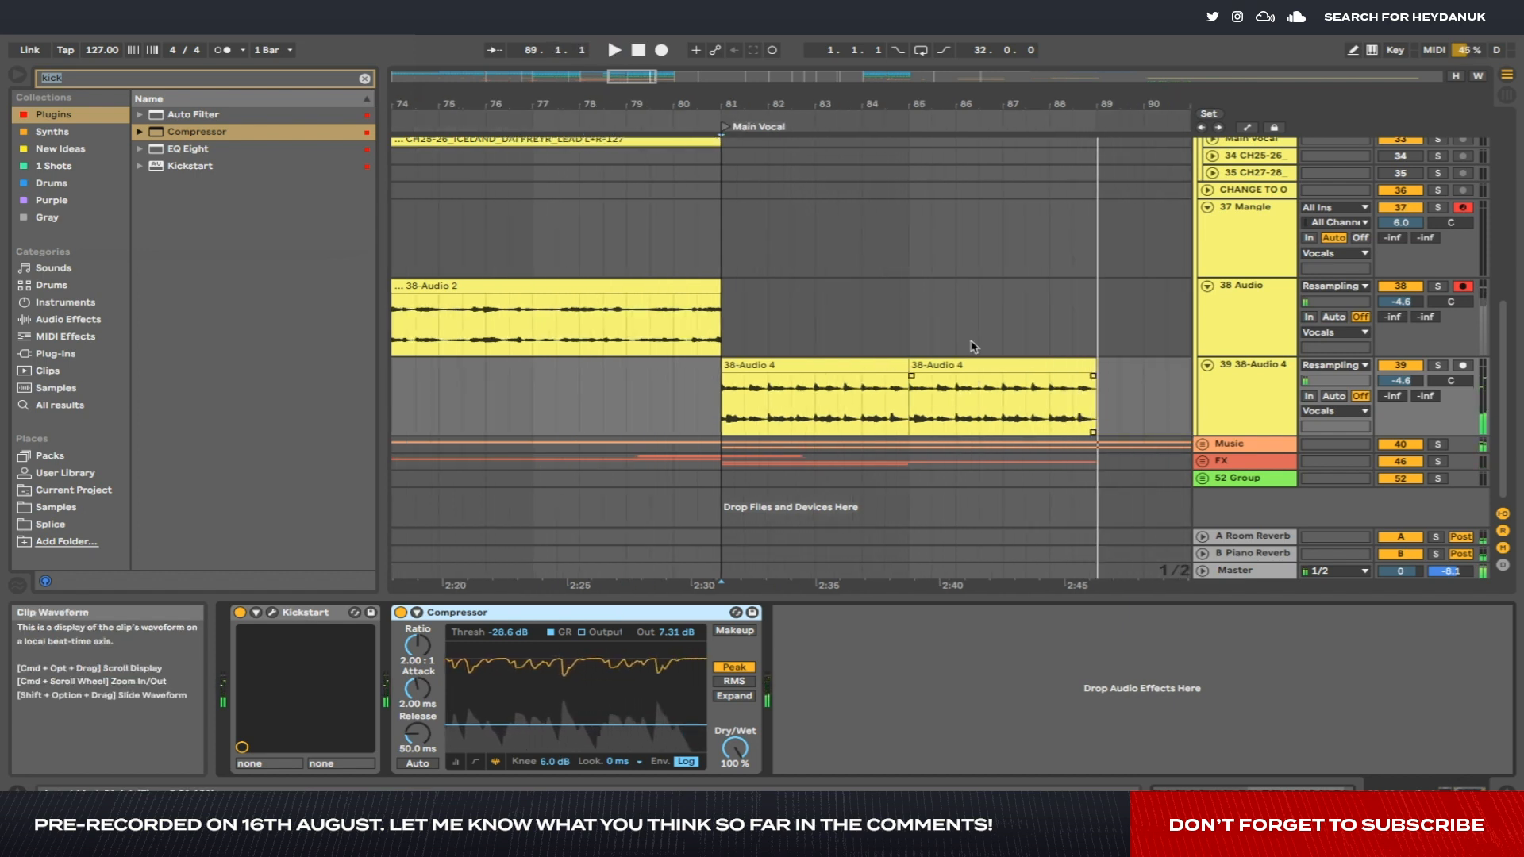
key("space")
left_click(973, 339)
left_click(1231, 403)
scroll(684, 441, "up", 8)
scroll(684, 441, "down", 2)
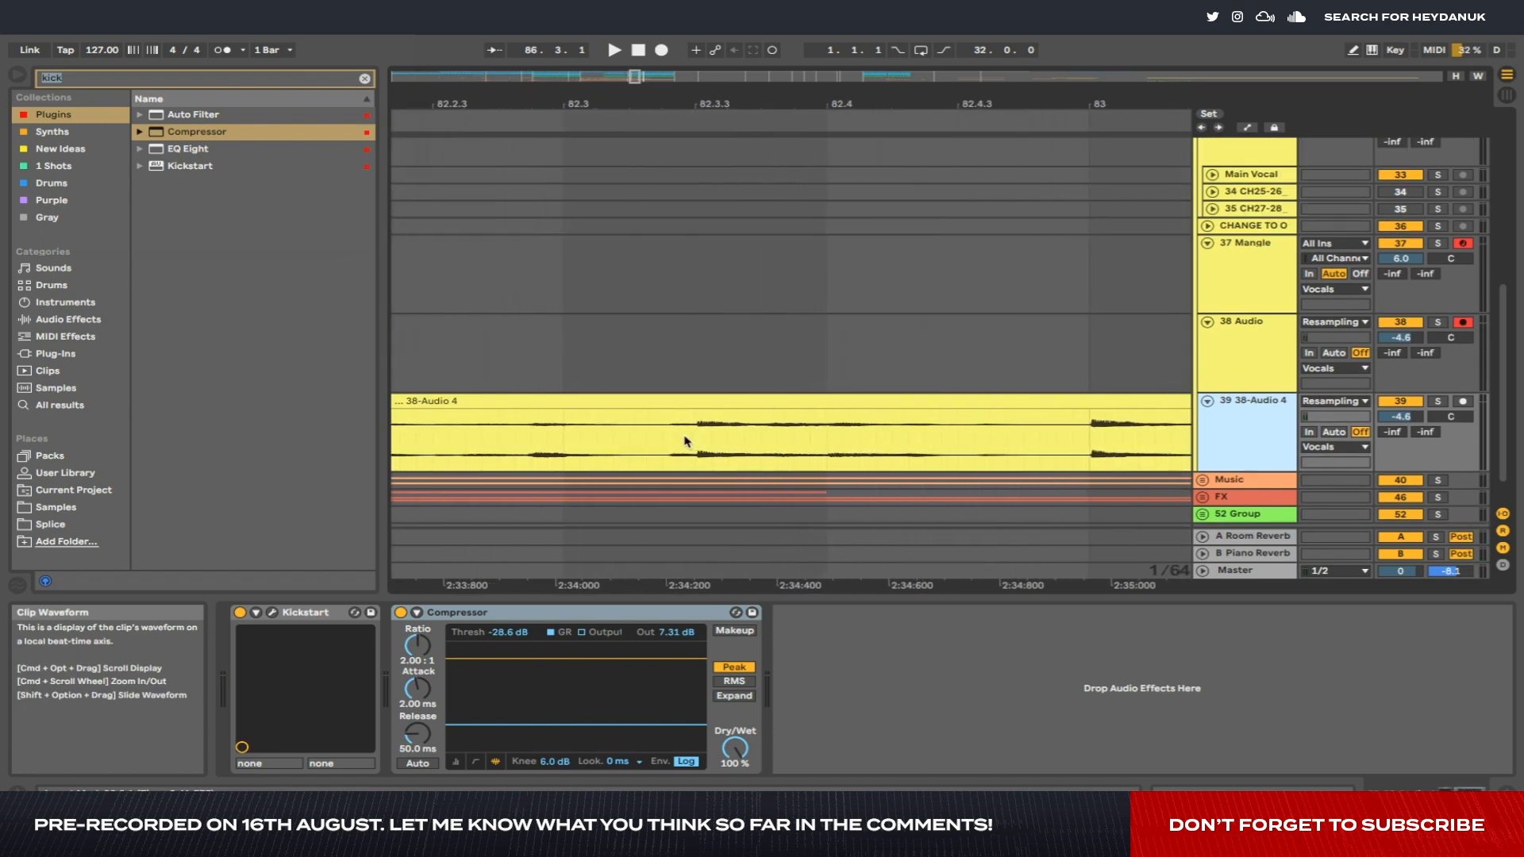
left_click(515, 434)
scroll(509, 440, "down", 10)
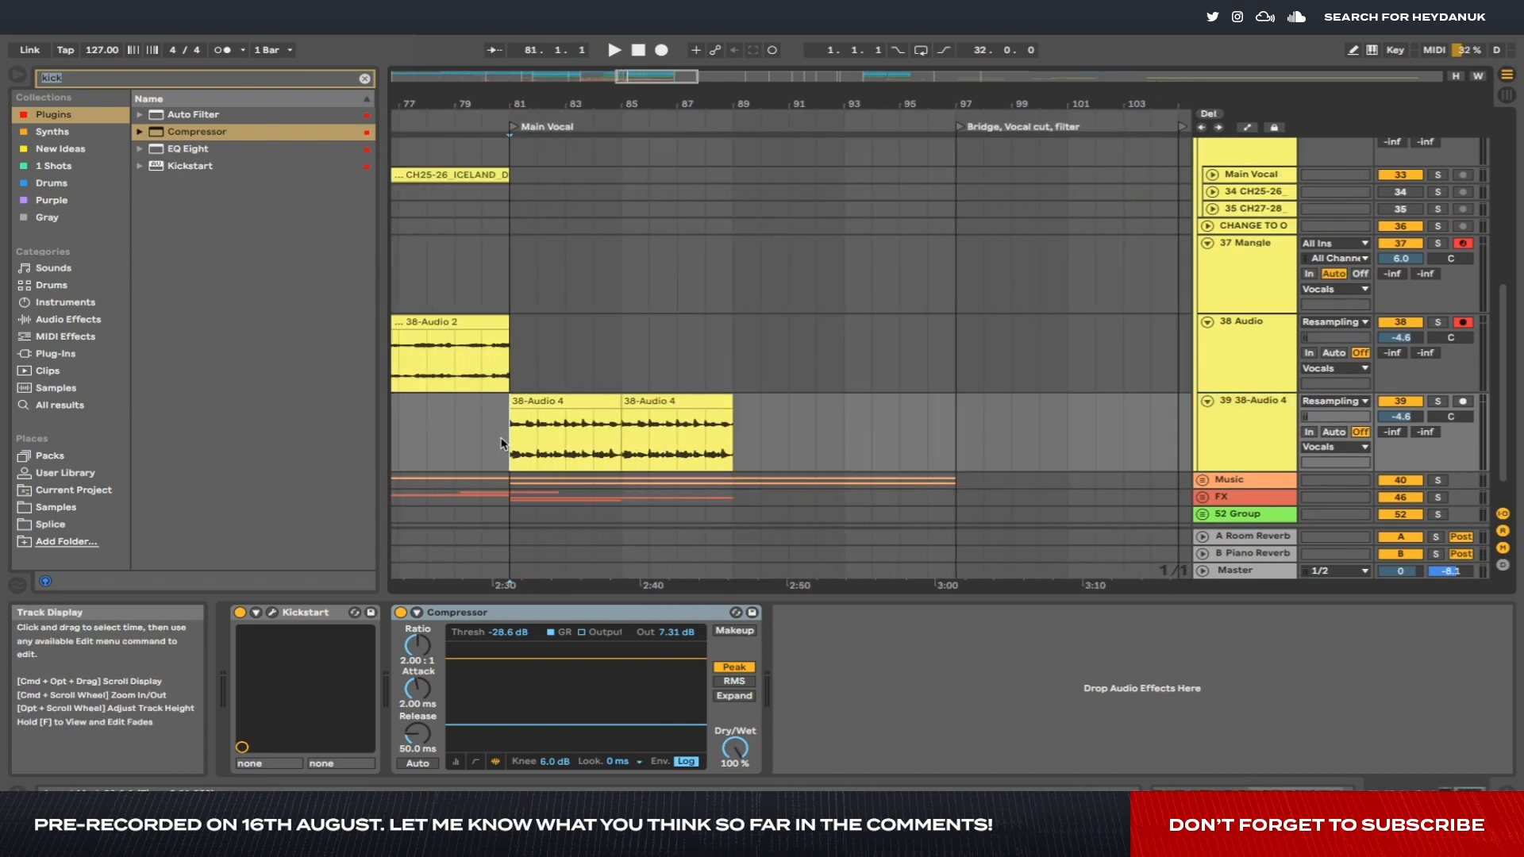
scroll(505, 441, "left", 4)
double_click(920, 435)
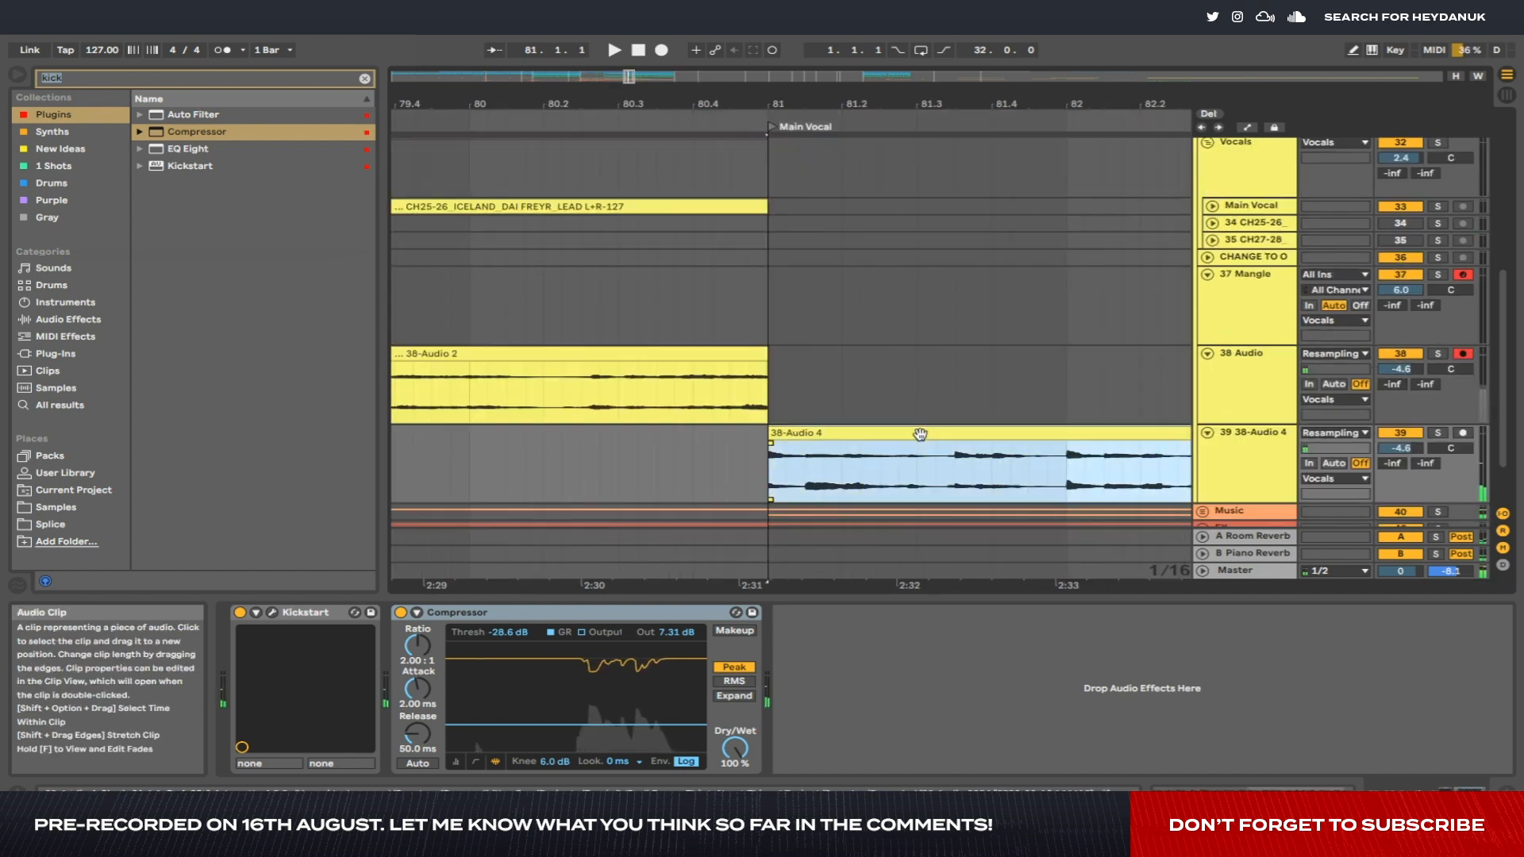
scroll(978, 457, "right", 2)
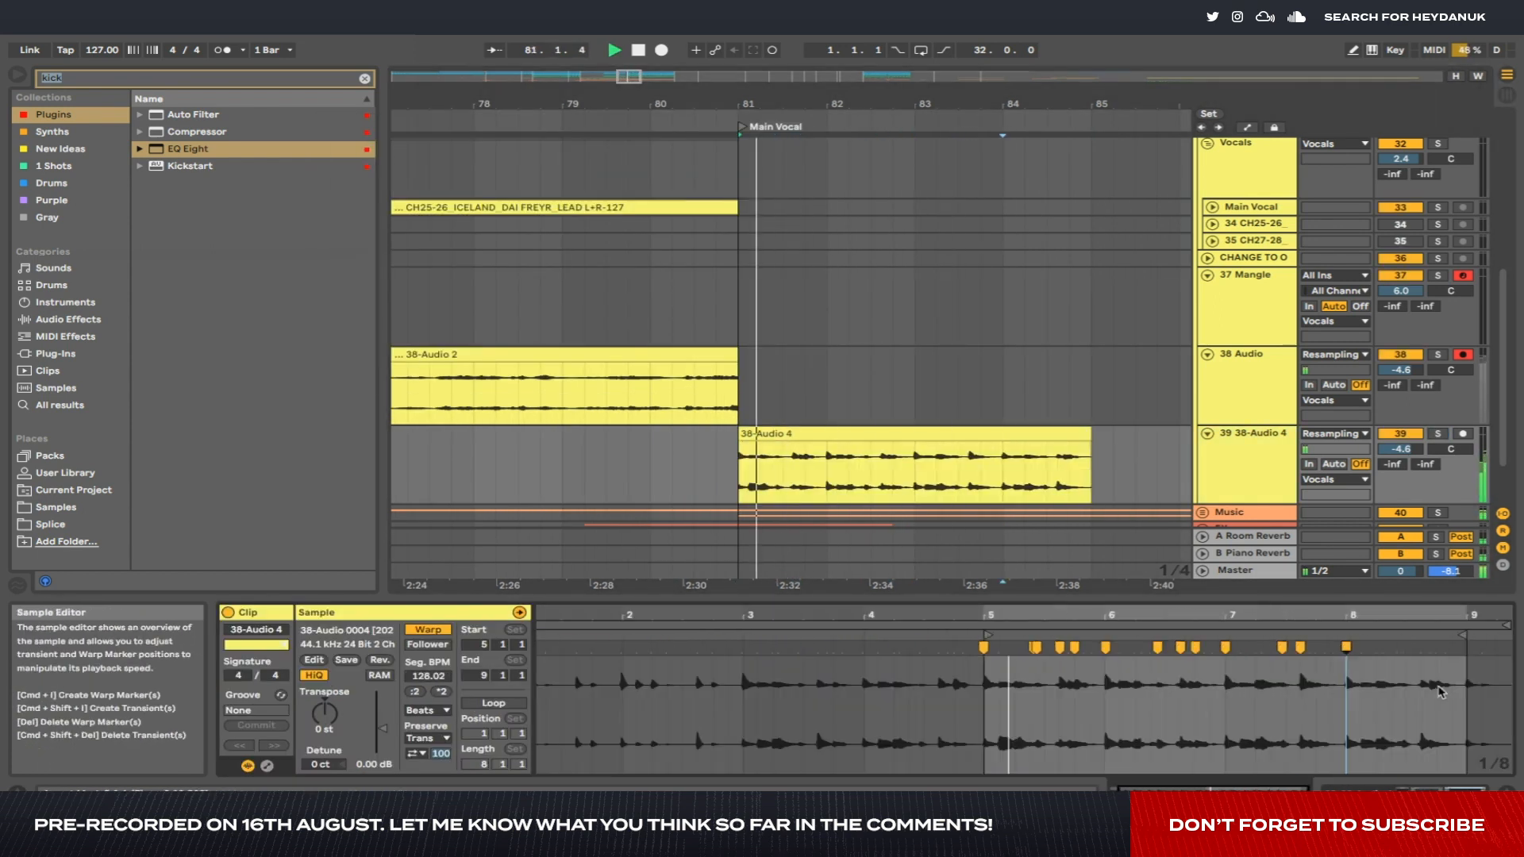
Duplicate the warped 38-Audio 4 clip until it fills the Main Vocal section from bar 81 to bar 97.
key("space")
left_click(1130, 476)
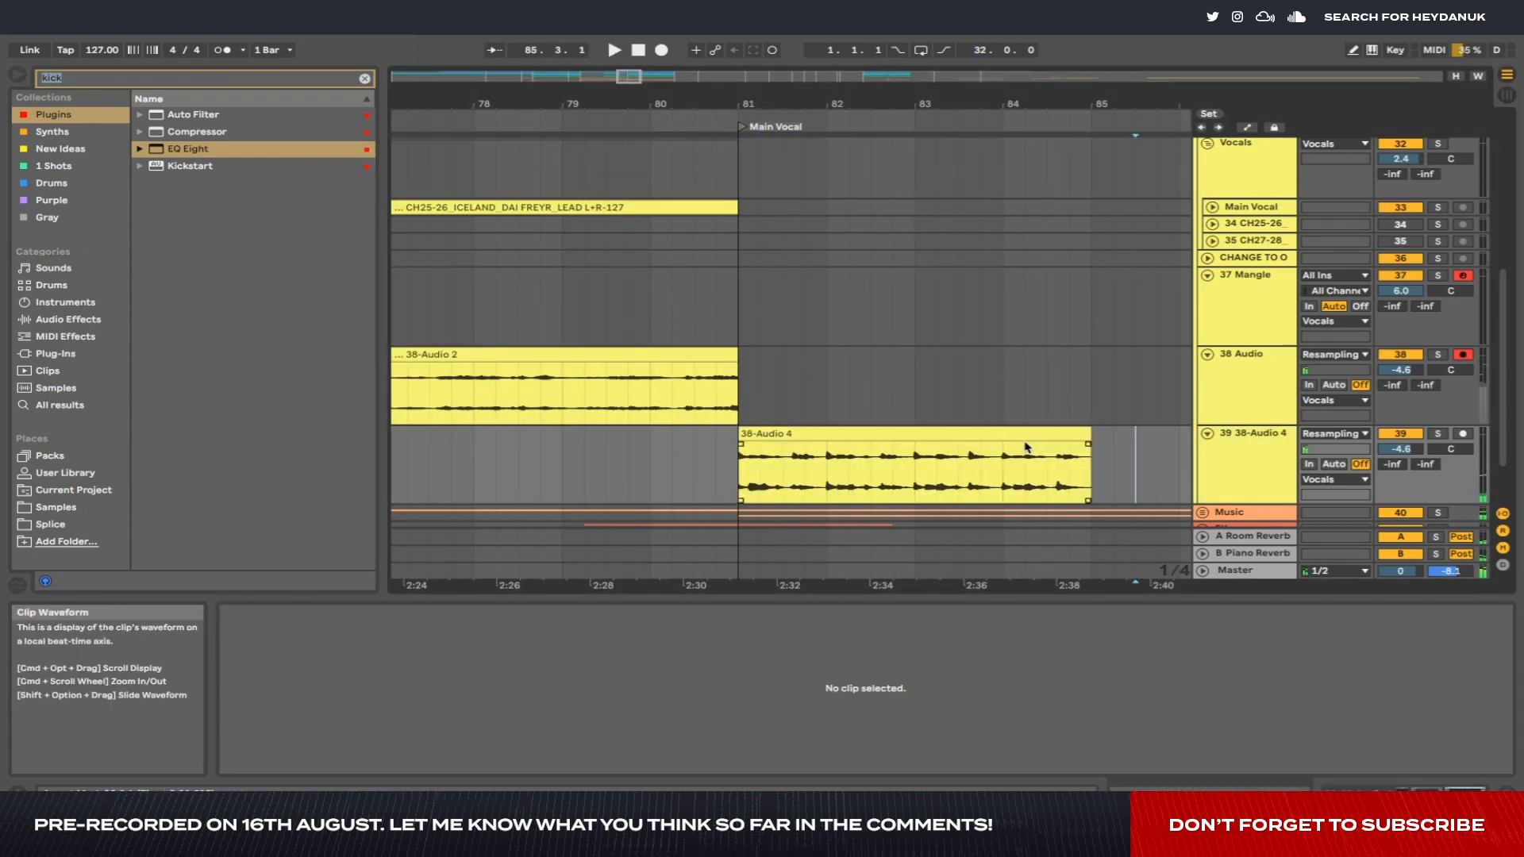
left_click(1028, 449)
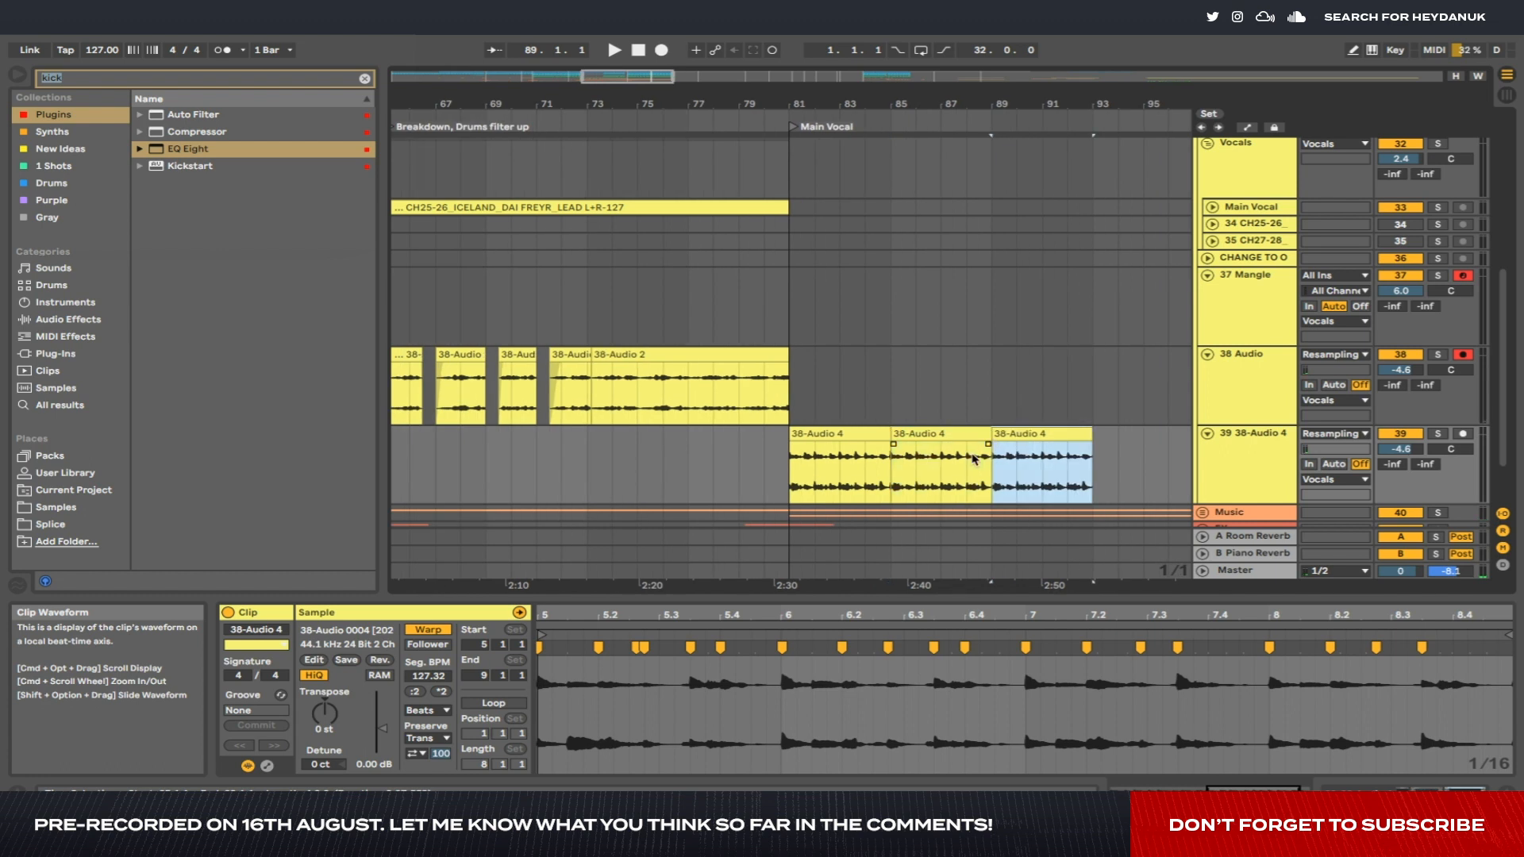
key("super+d")
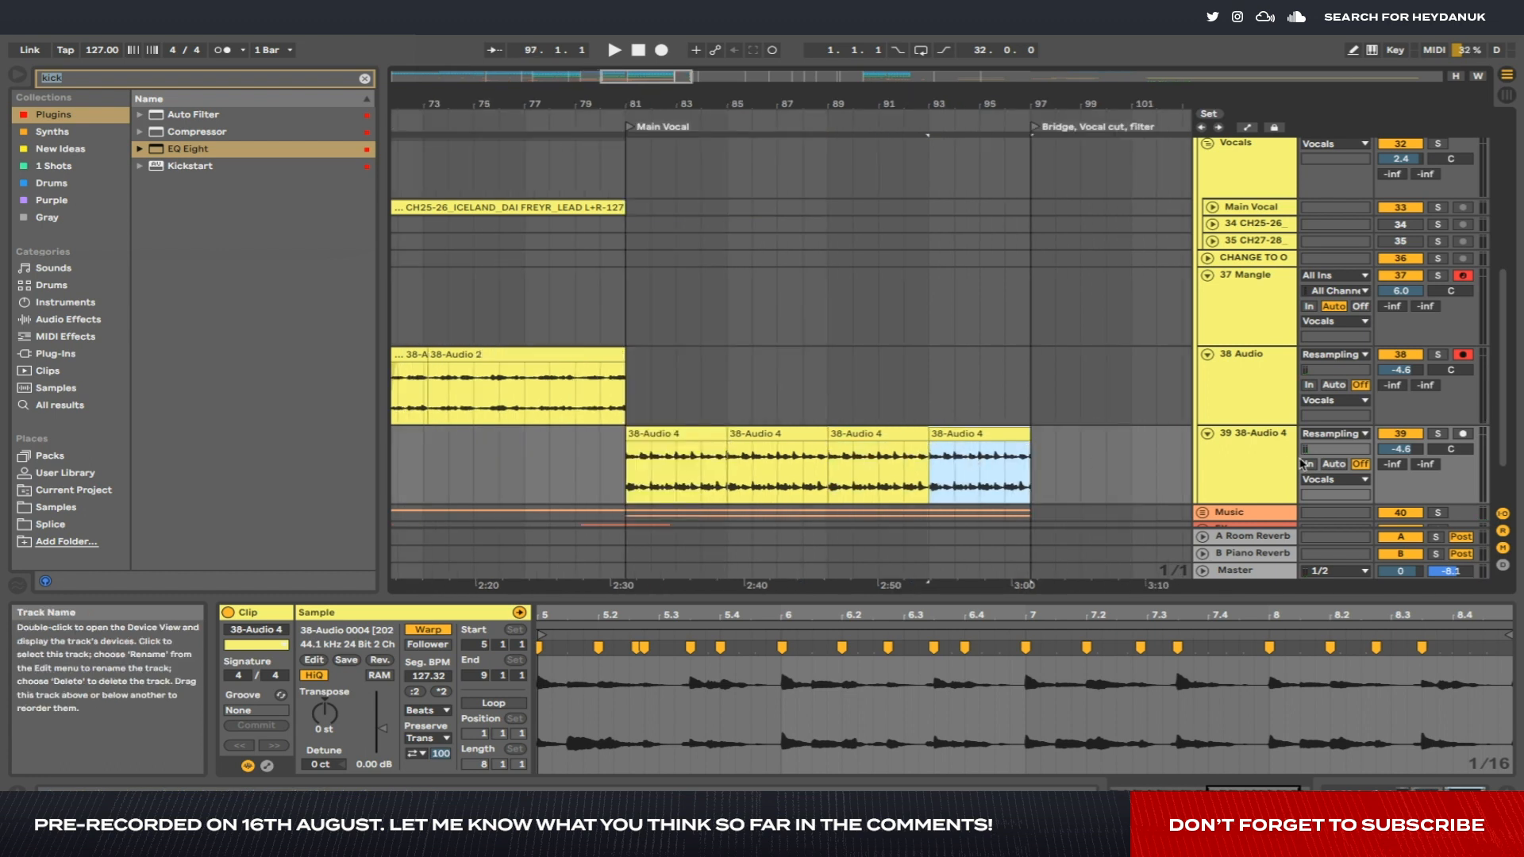
Set track 39's monitoring to Auto, show its device chain and play it soloed from bar 81.
left_click(1310, 464)
left_click(1333, 464)
left_click(1266, 466)
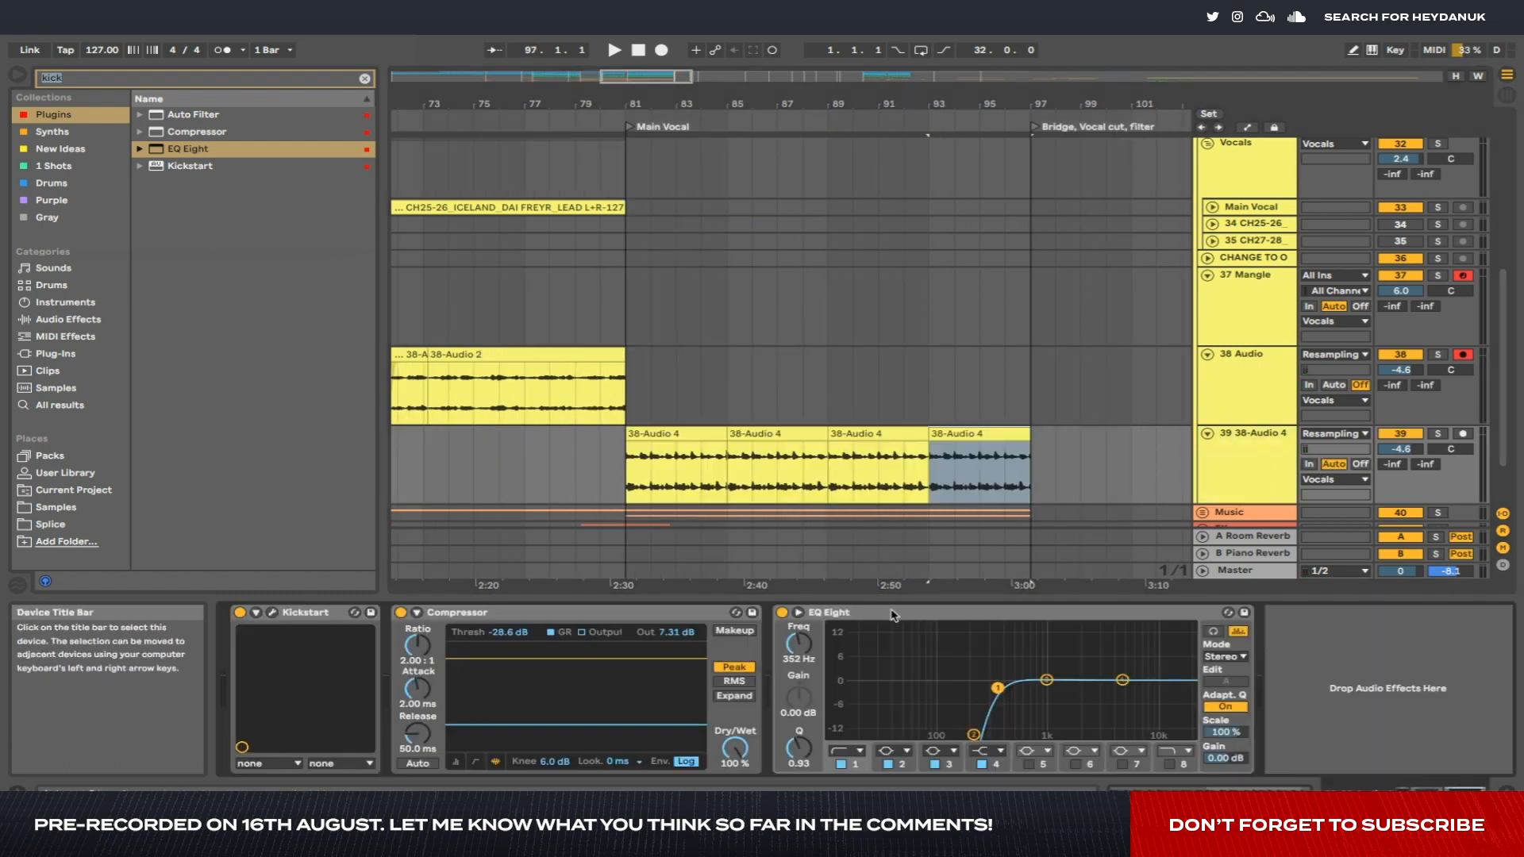
left_click(619, 619)
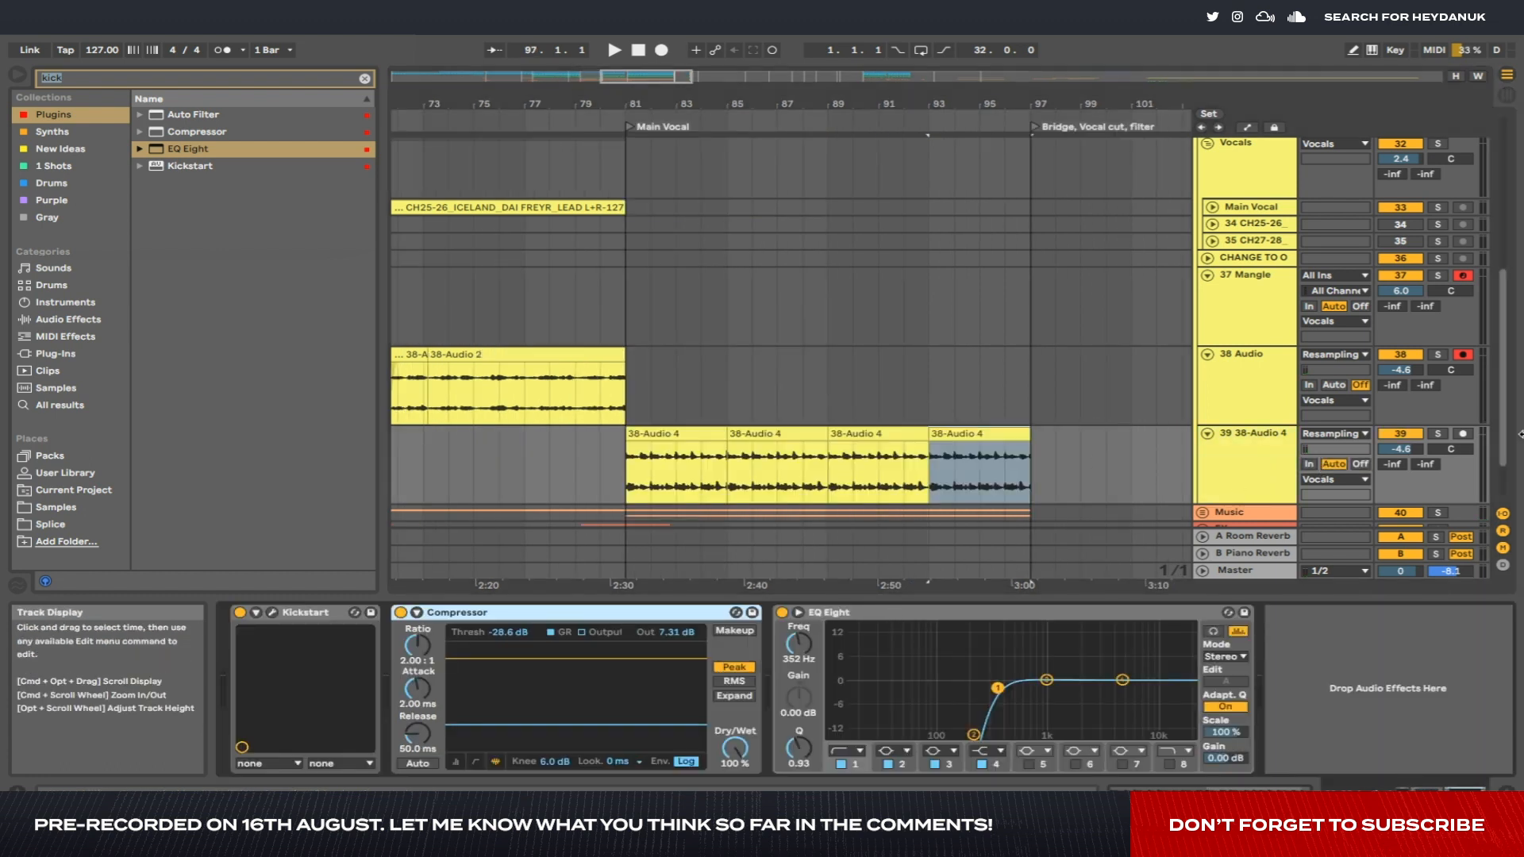
left_click(630, 458)
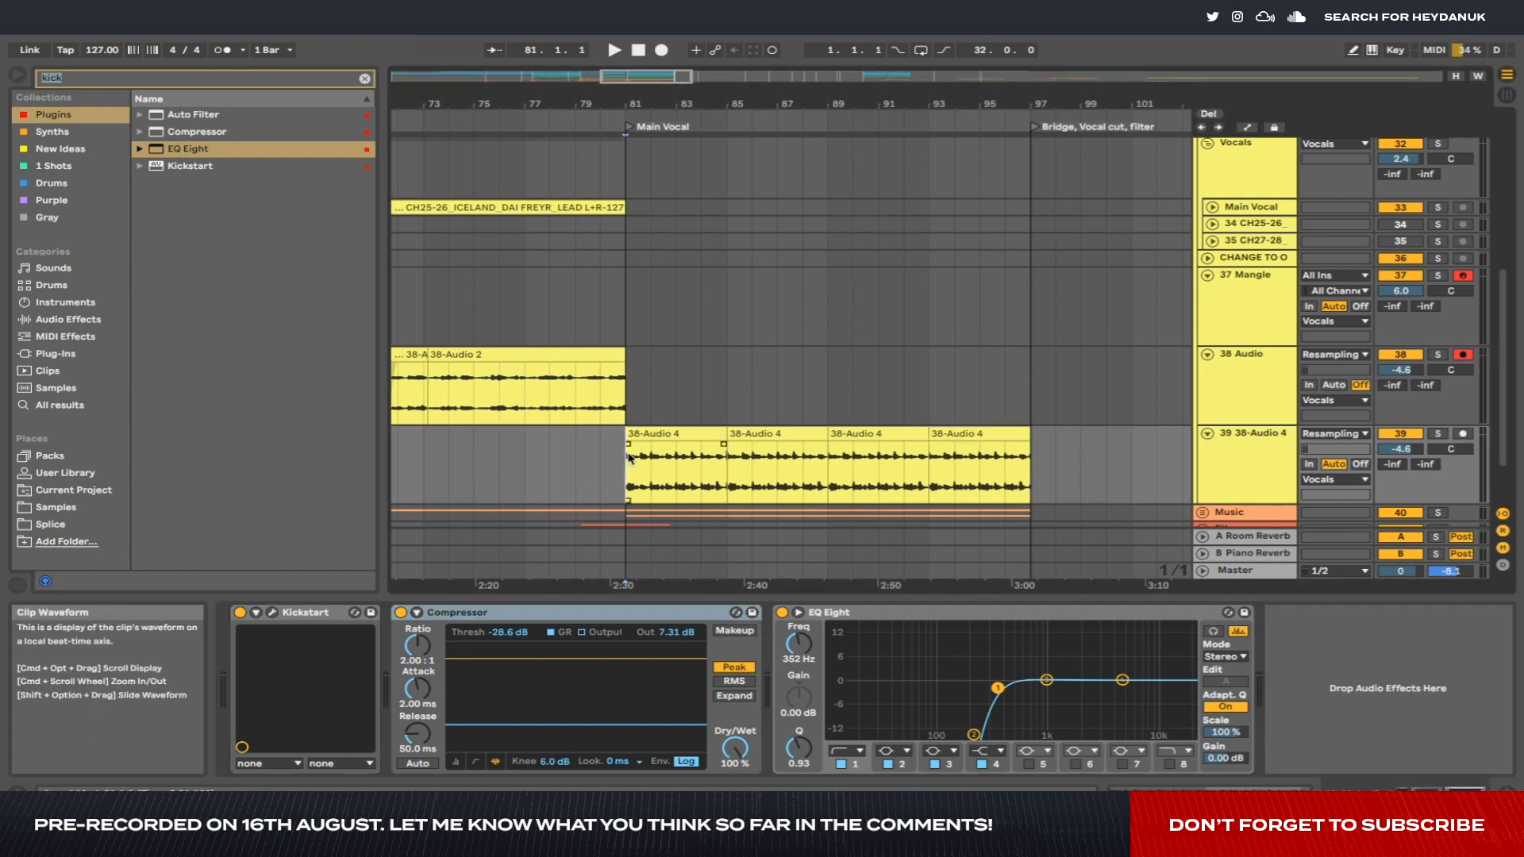
left_click(1437, 434)
key("space")
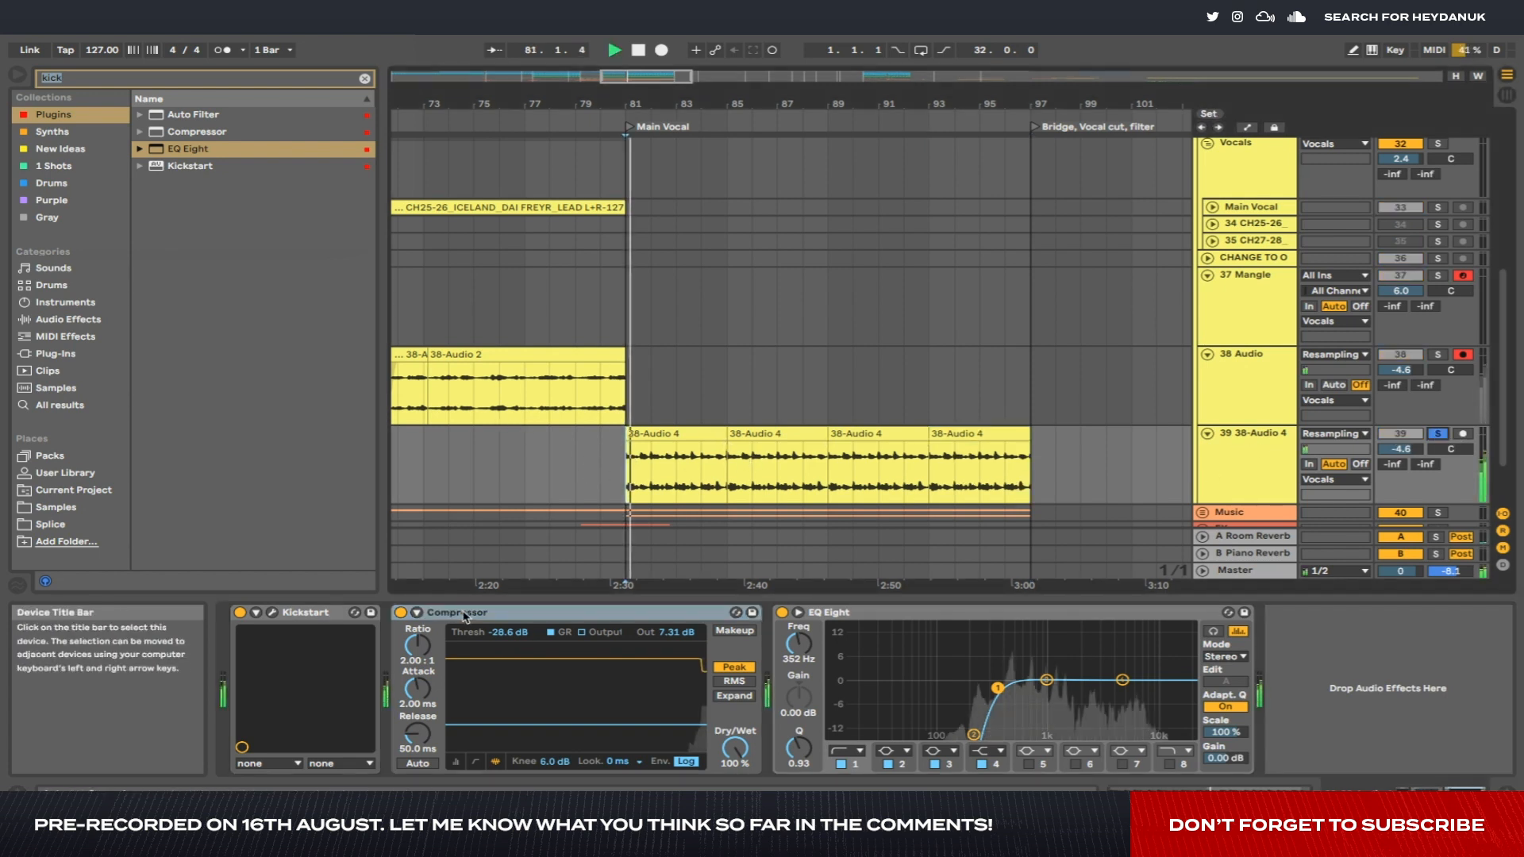
Duplicate the Compressor on track 39 and reset the copy's threshold and output gain to 0 dB.
key("ctrl+d")
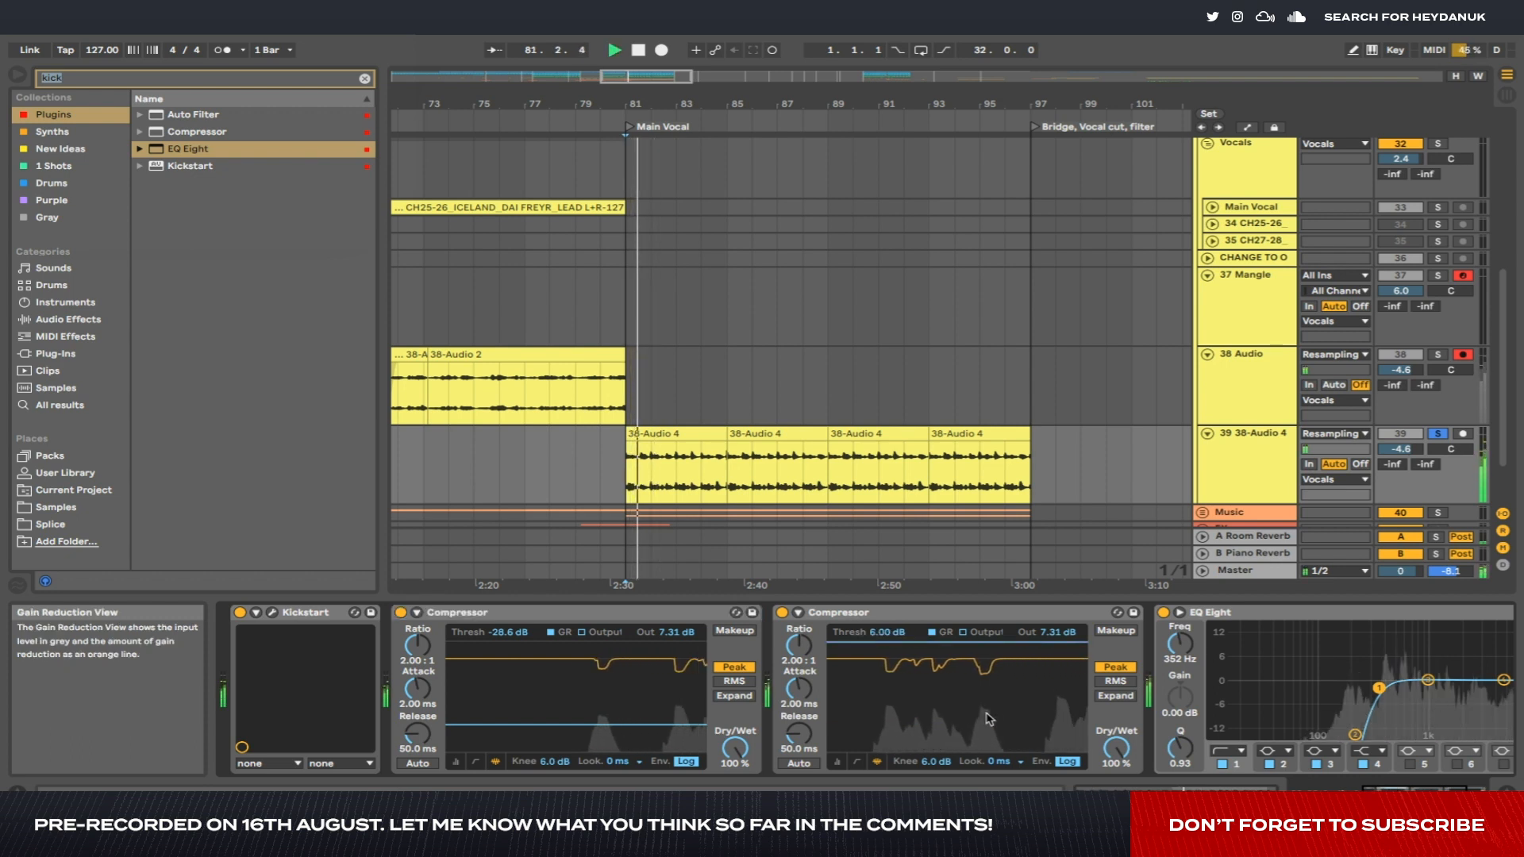
left_click(871, 632)
key("Delete")
left_click(1047, 632)
key("Delete")
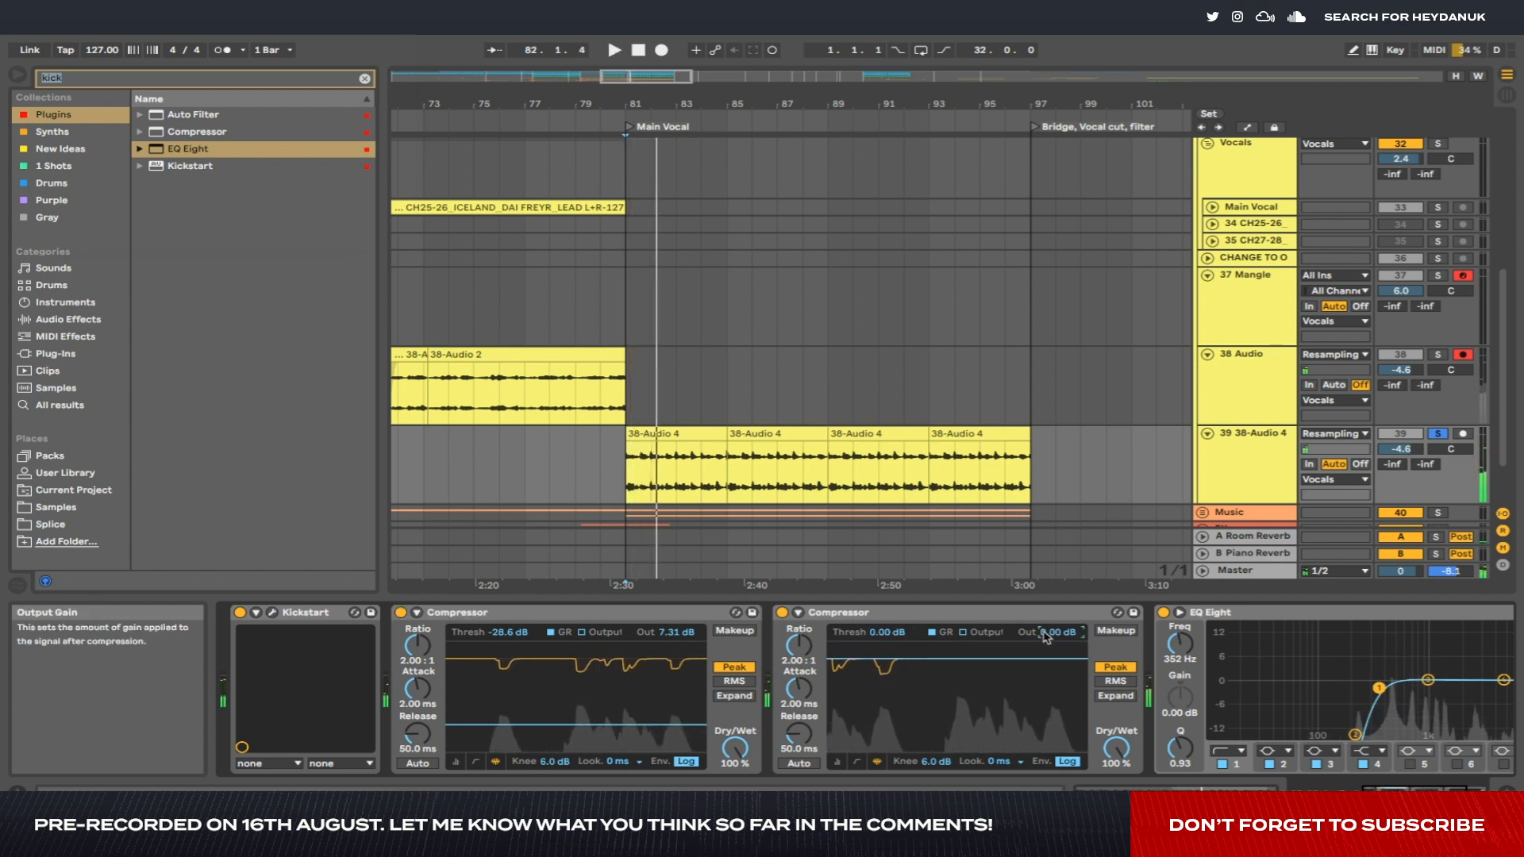
Bypass track 39's first Compressor and Kickstart to compare, and replace that Compressor with a Limiter at 8 dB gain and -15 dB ceiling.
left_click(400, 614)
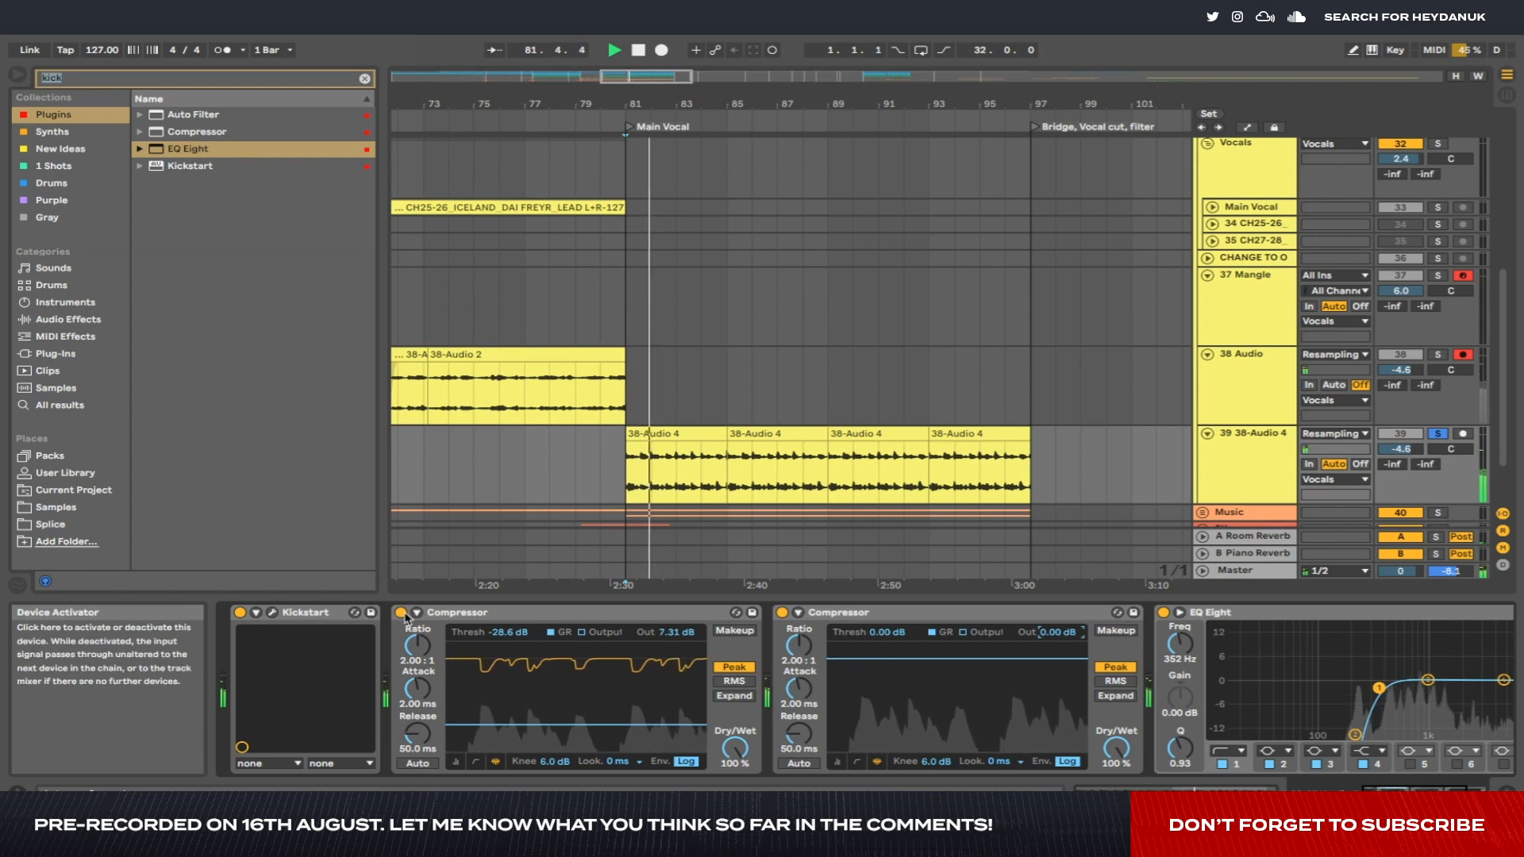
left_click(241, 612)
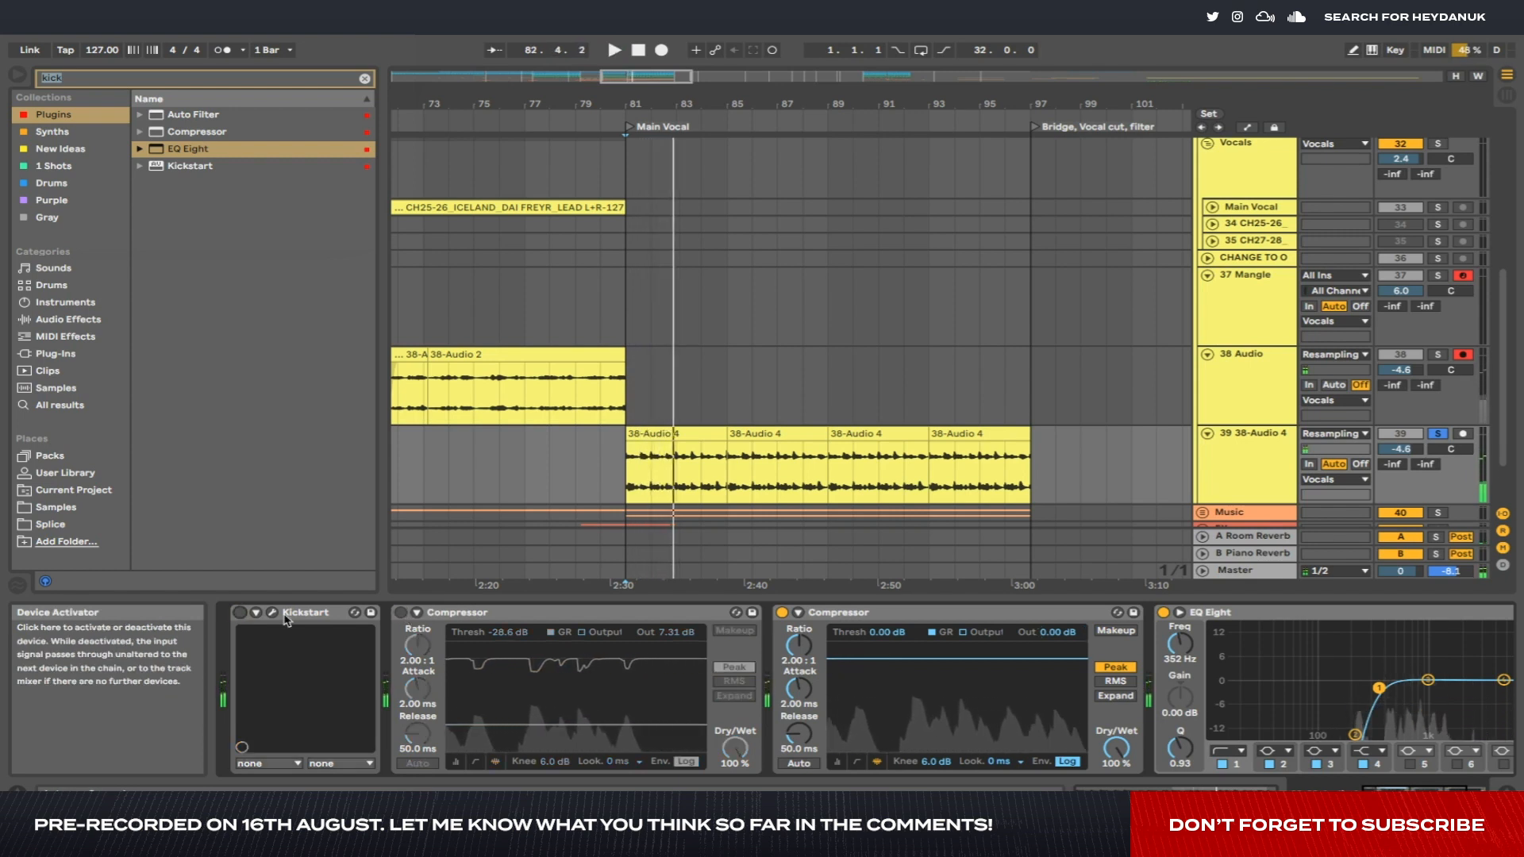
left_click(401, 613)
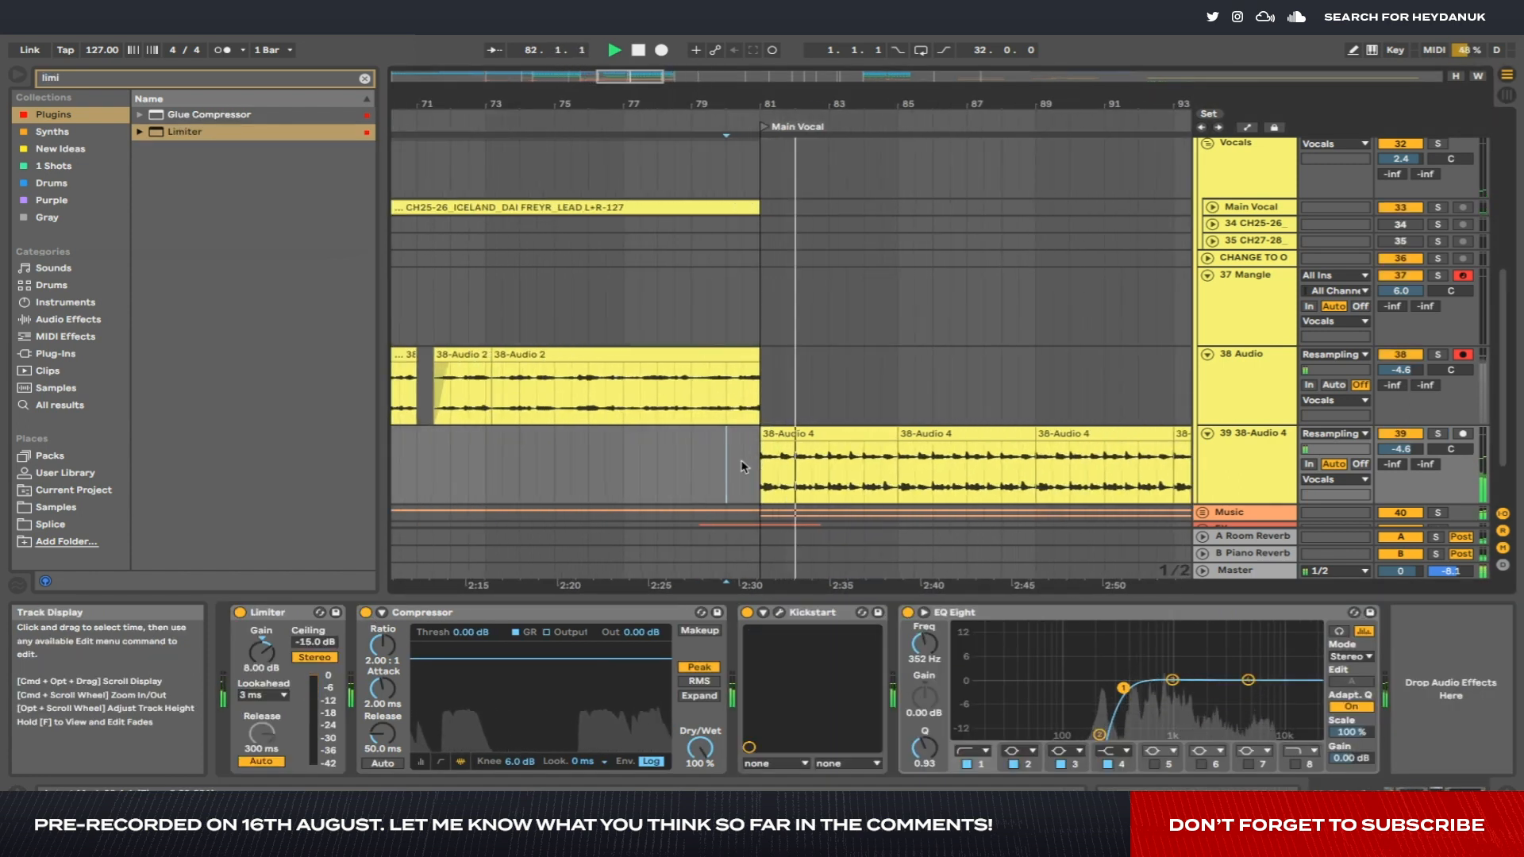
Fold tracks 37, 38 and 39 in the arrangement to tidy the Vocals group.
key("minus")
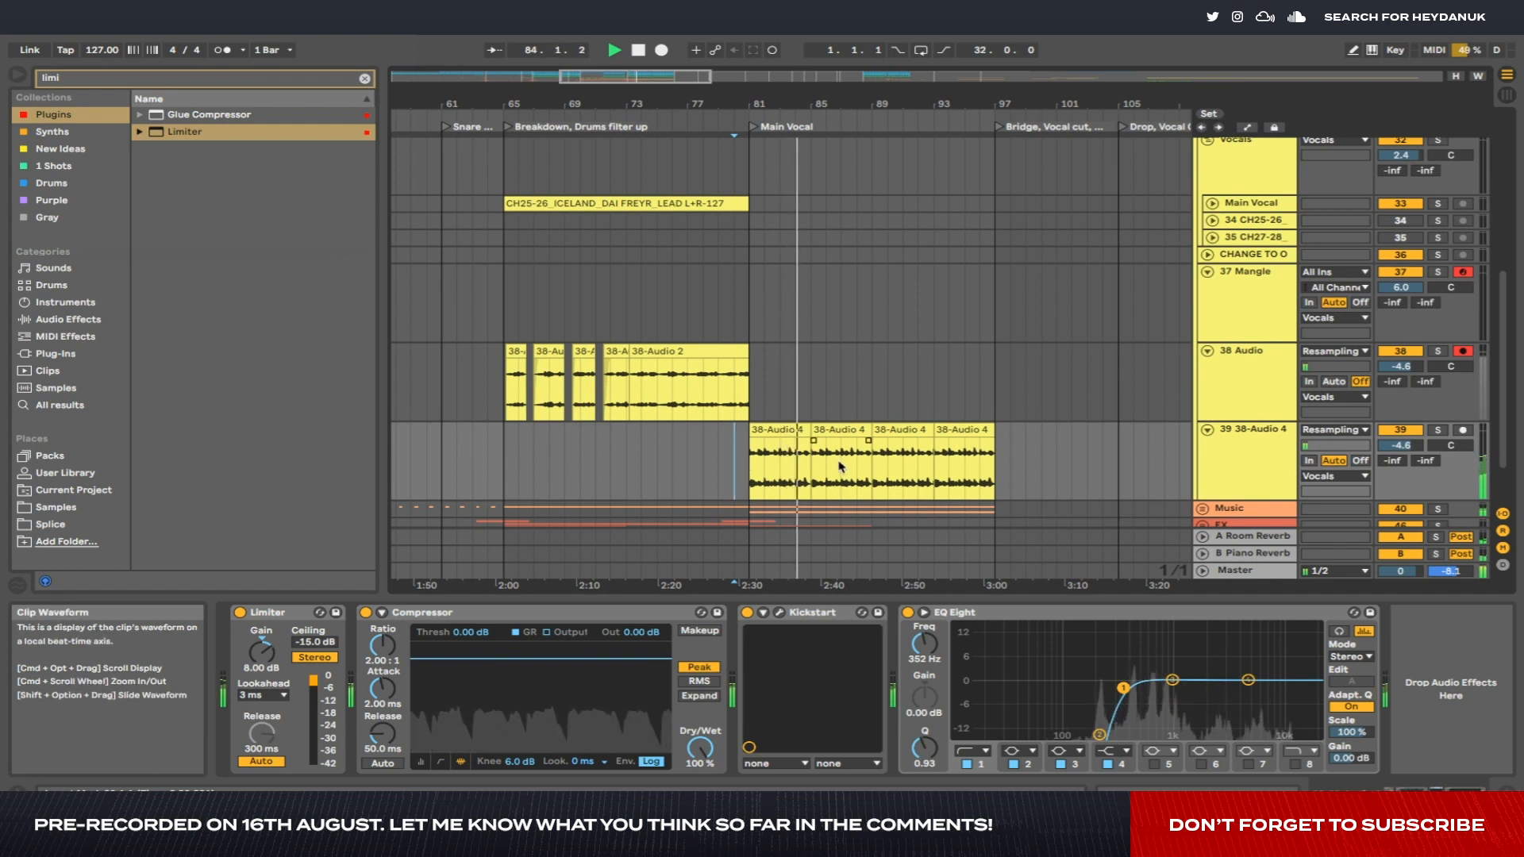
left_click(1208, 430)
left_click(1207, 350)
left_click(1207, 273)
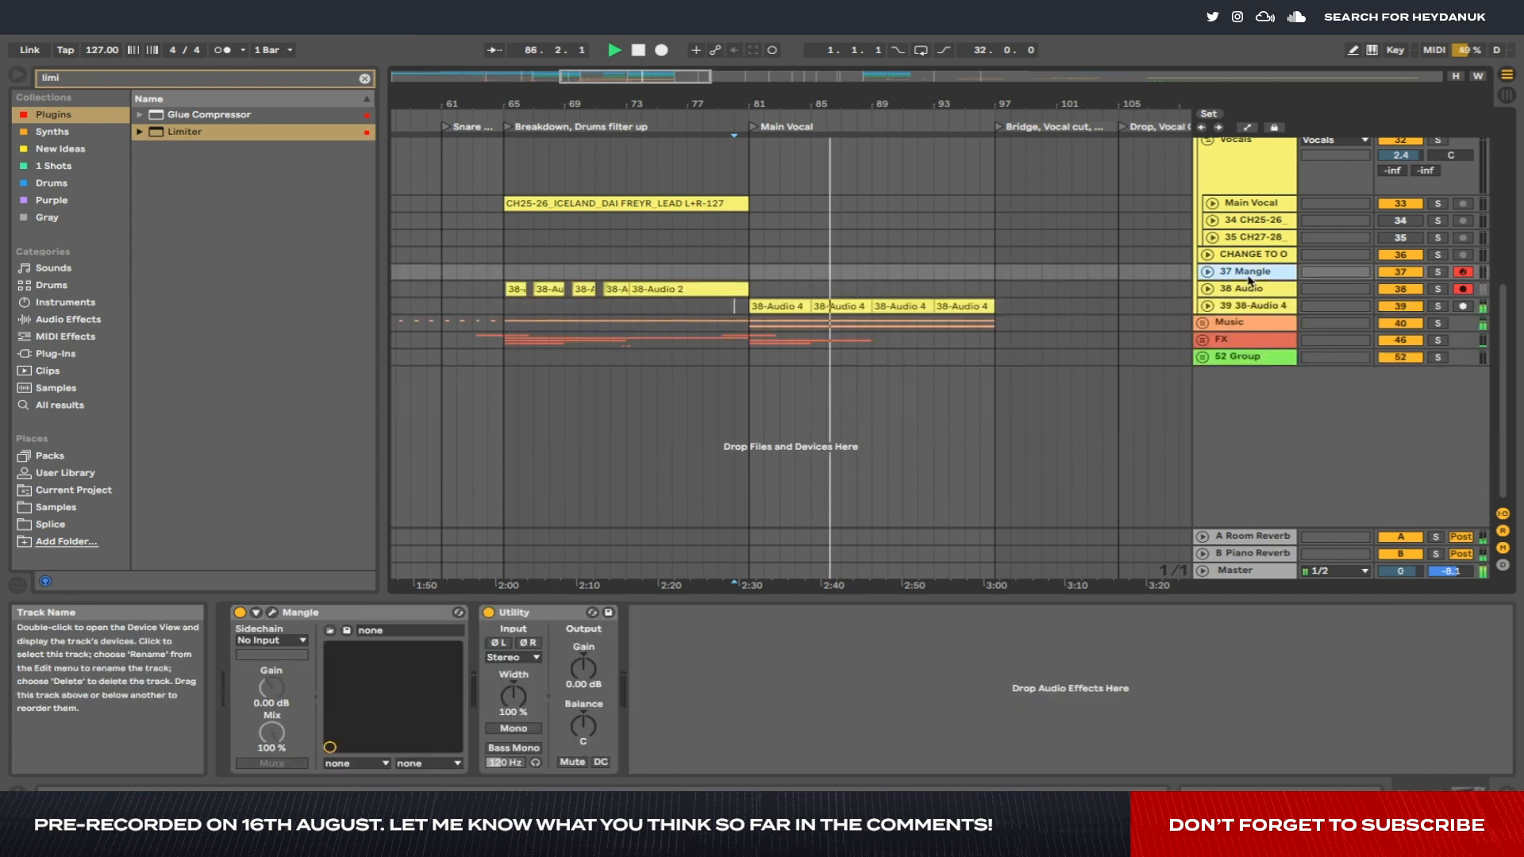
scroll(960, 343, "down", 5)
scroll(958, 343, "up", 3)
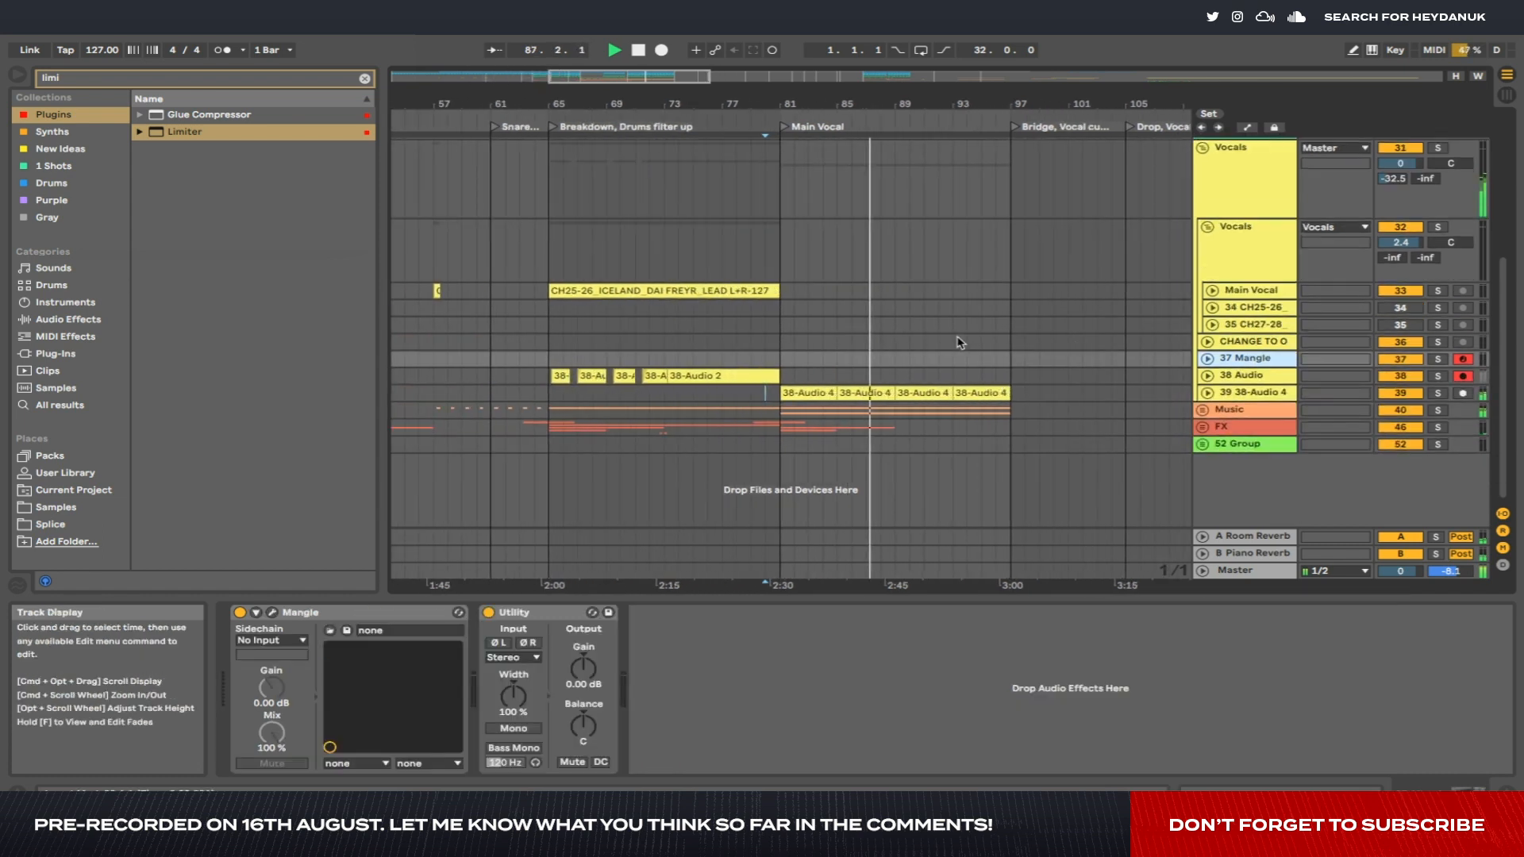
scroll(961, 340, "up", 6)
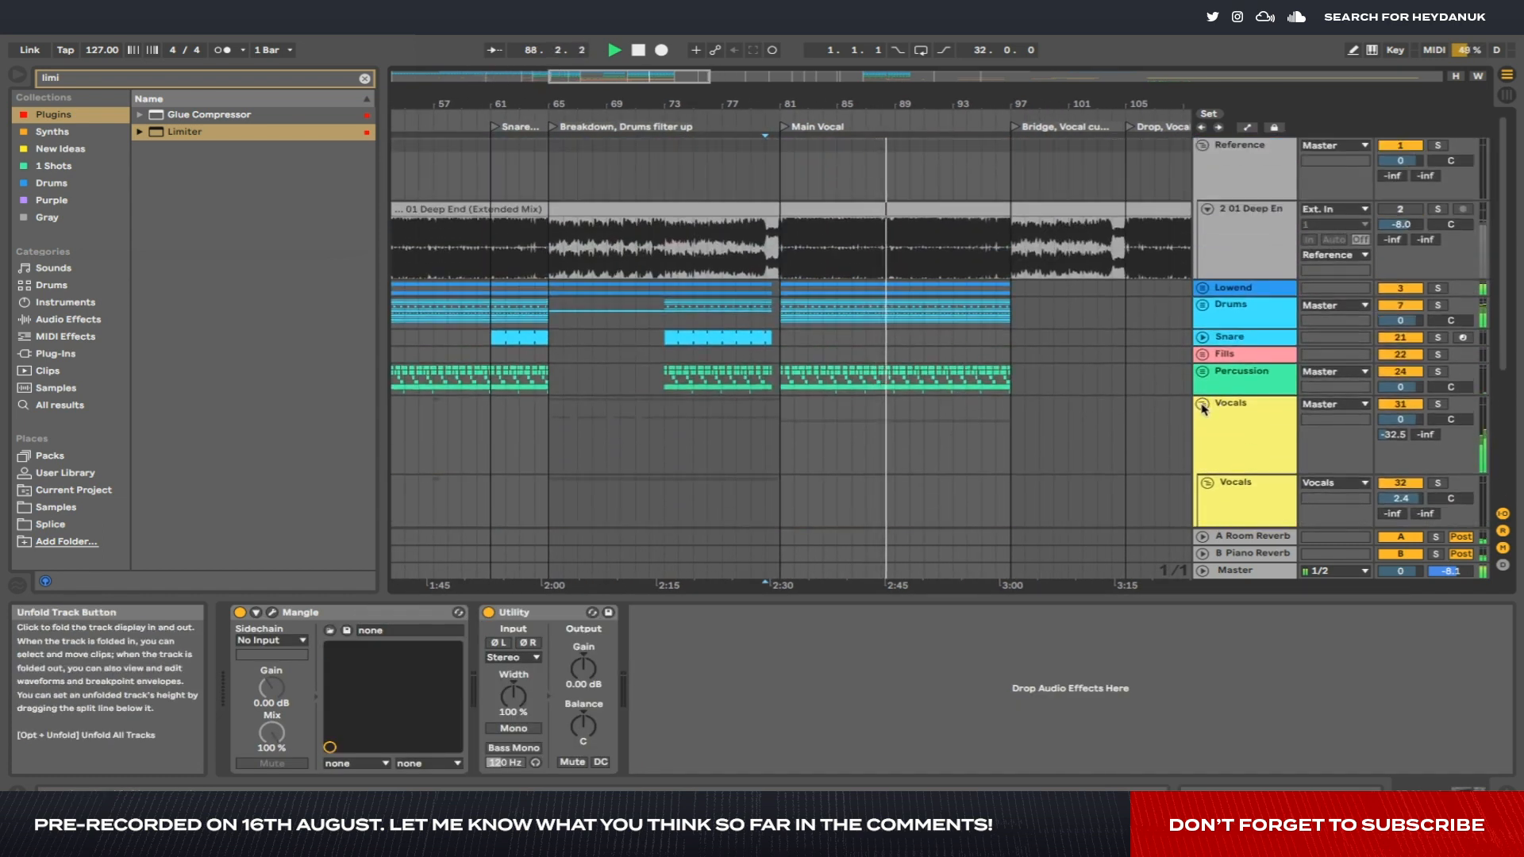
Collapse the Vocals group and select its Main Vocal section from bar 81.
left_click(1203, 404)
scroll(921, 413, "down", 3)
left_click(919, 423)
scroll(919, 421, "up", 3)
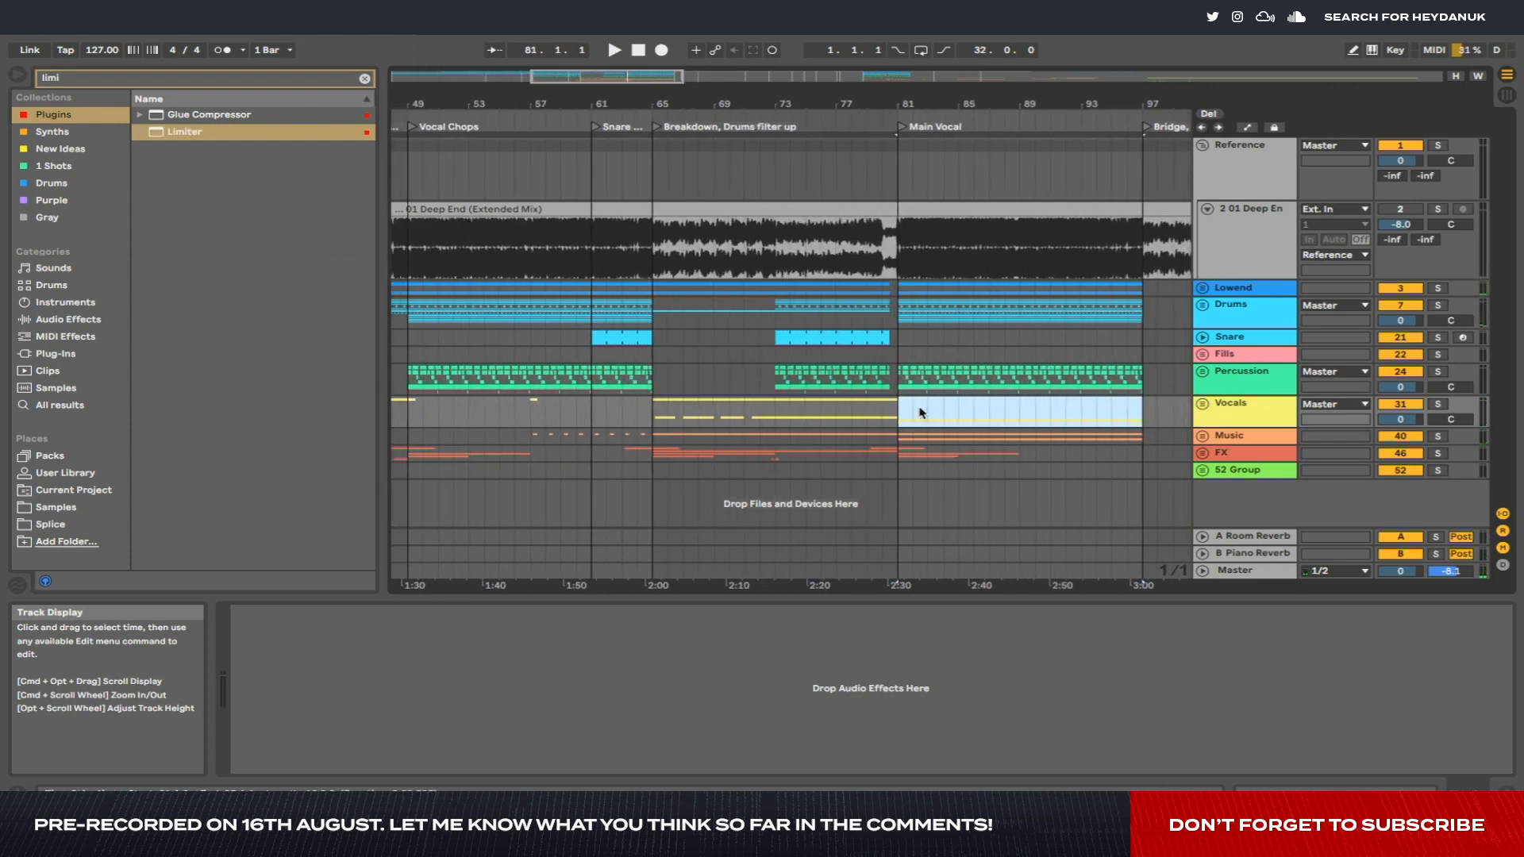
Expand the Vocals group, open The Mangle on track 37, and look through its factory Clouds presets without changing the preset.
left_click(1202, 403)
left_click(1208, 482)
scroll(1246, 428, "down", 5)
left_click(1253, 419)
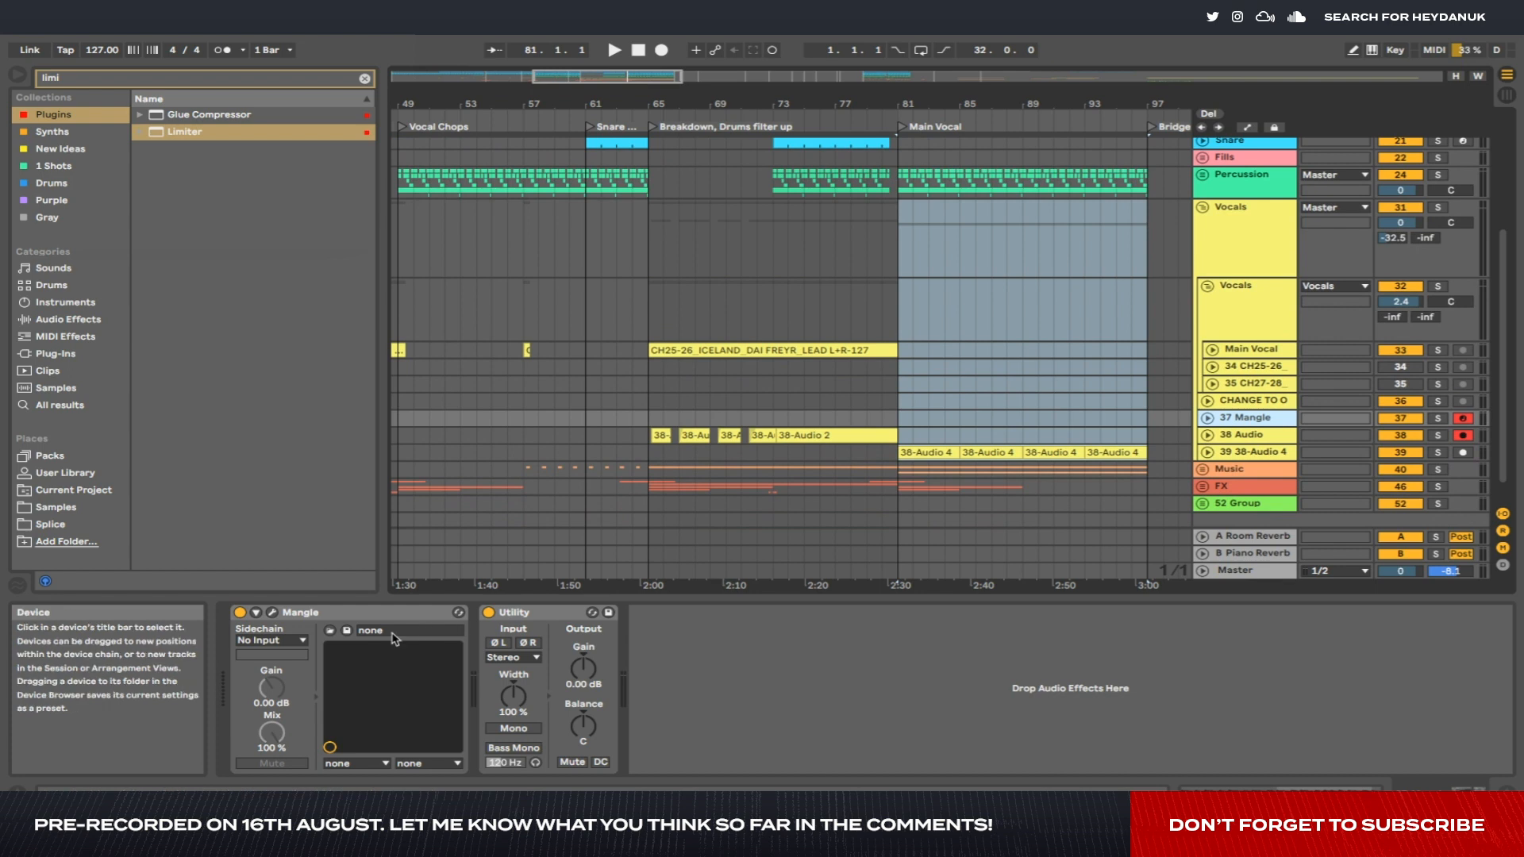
left_click(270, 612)
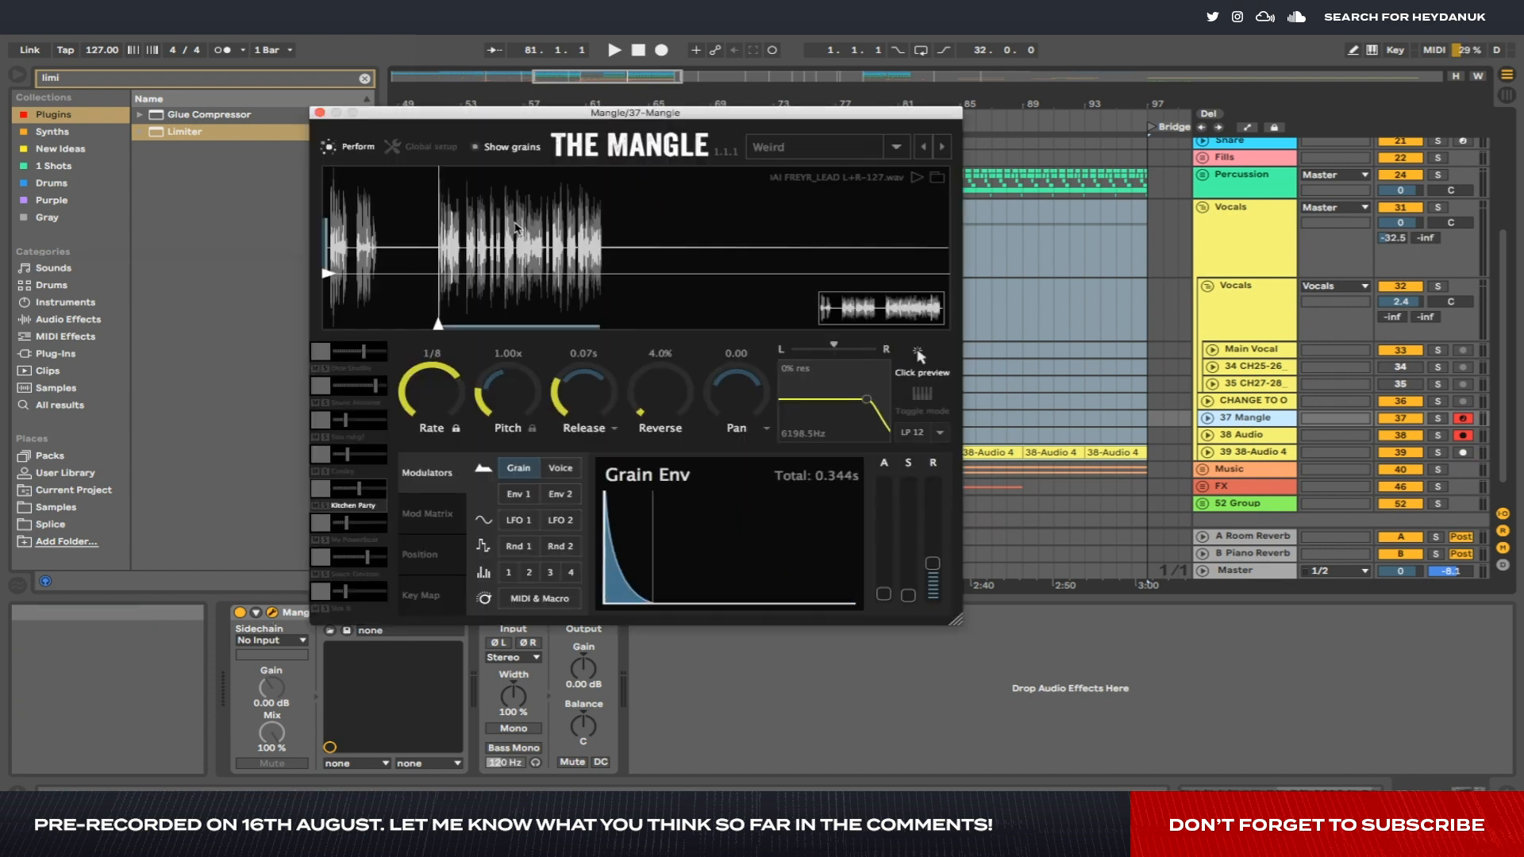
left_click(895, 147)
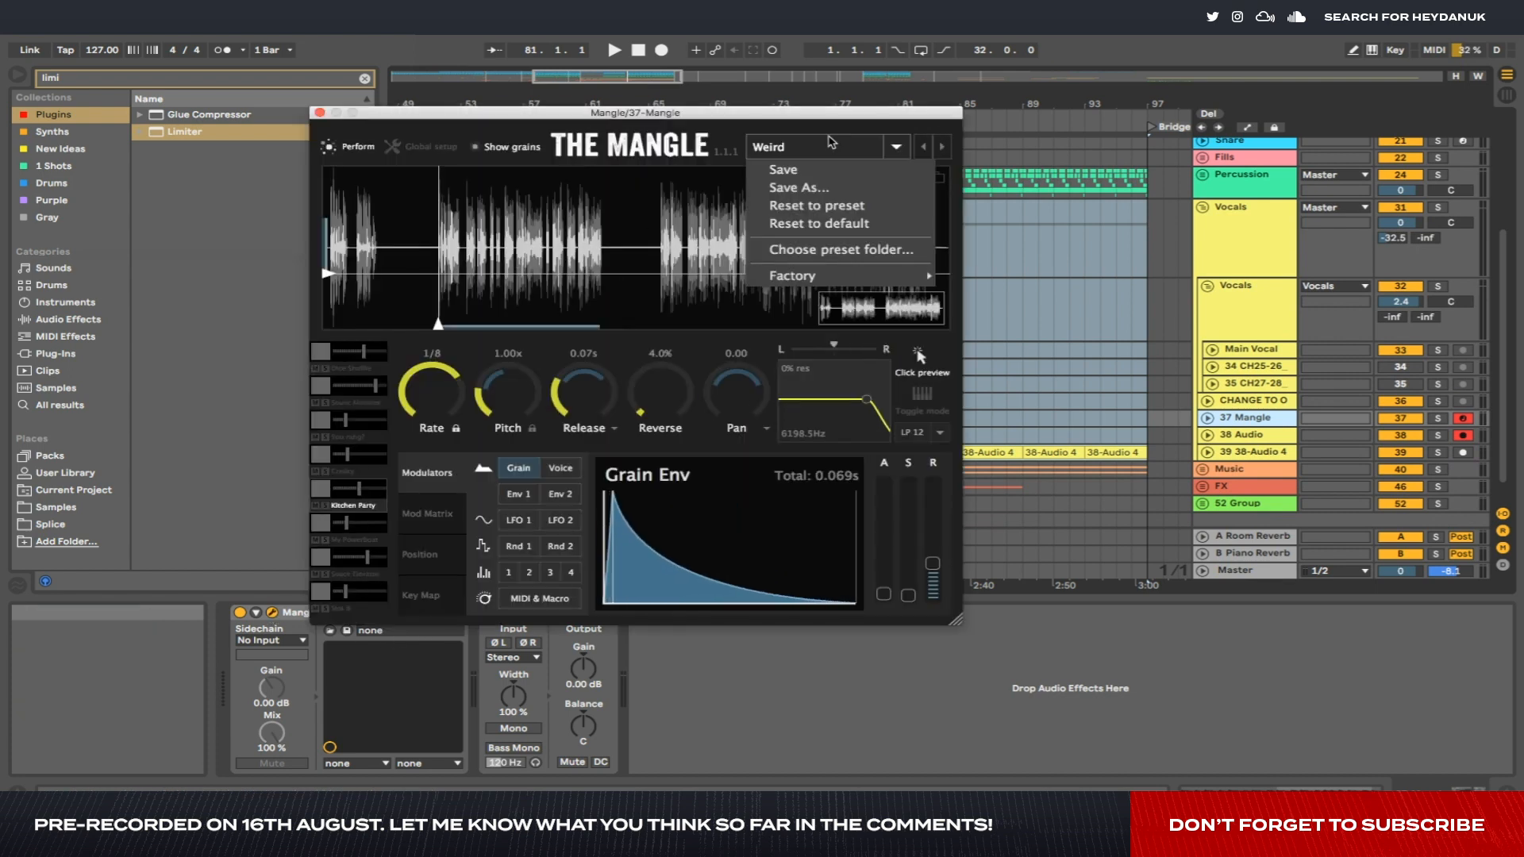
mouse_move(816, 282)
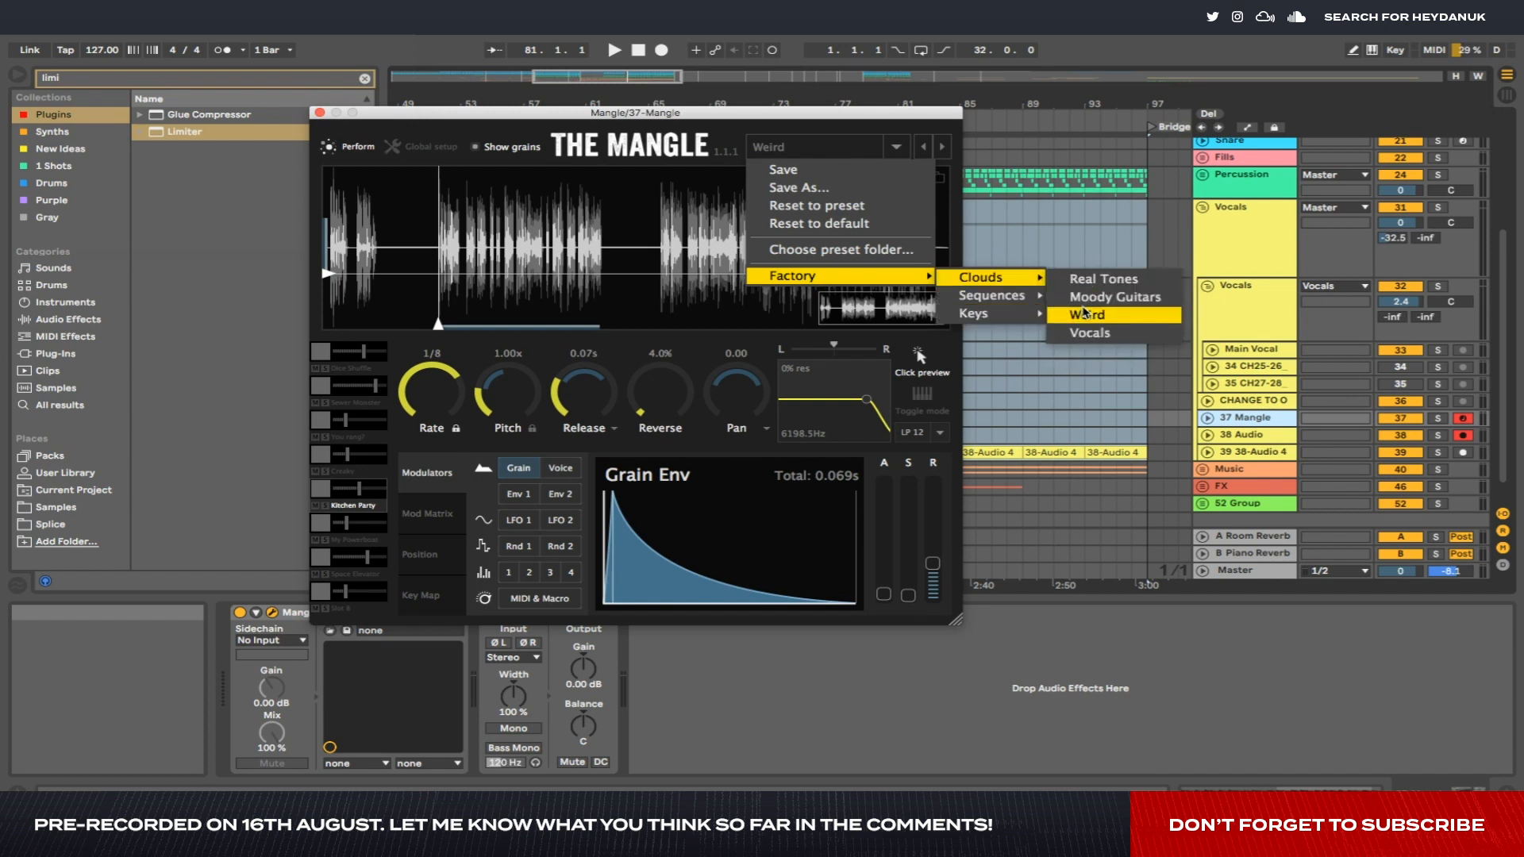
left_click(608, 118)
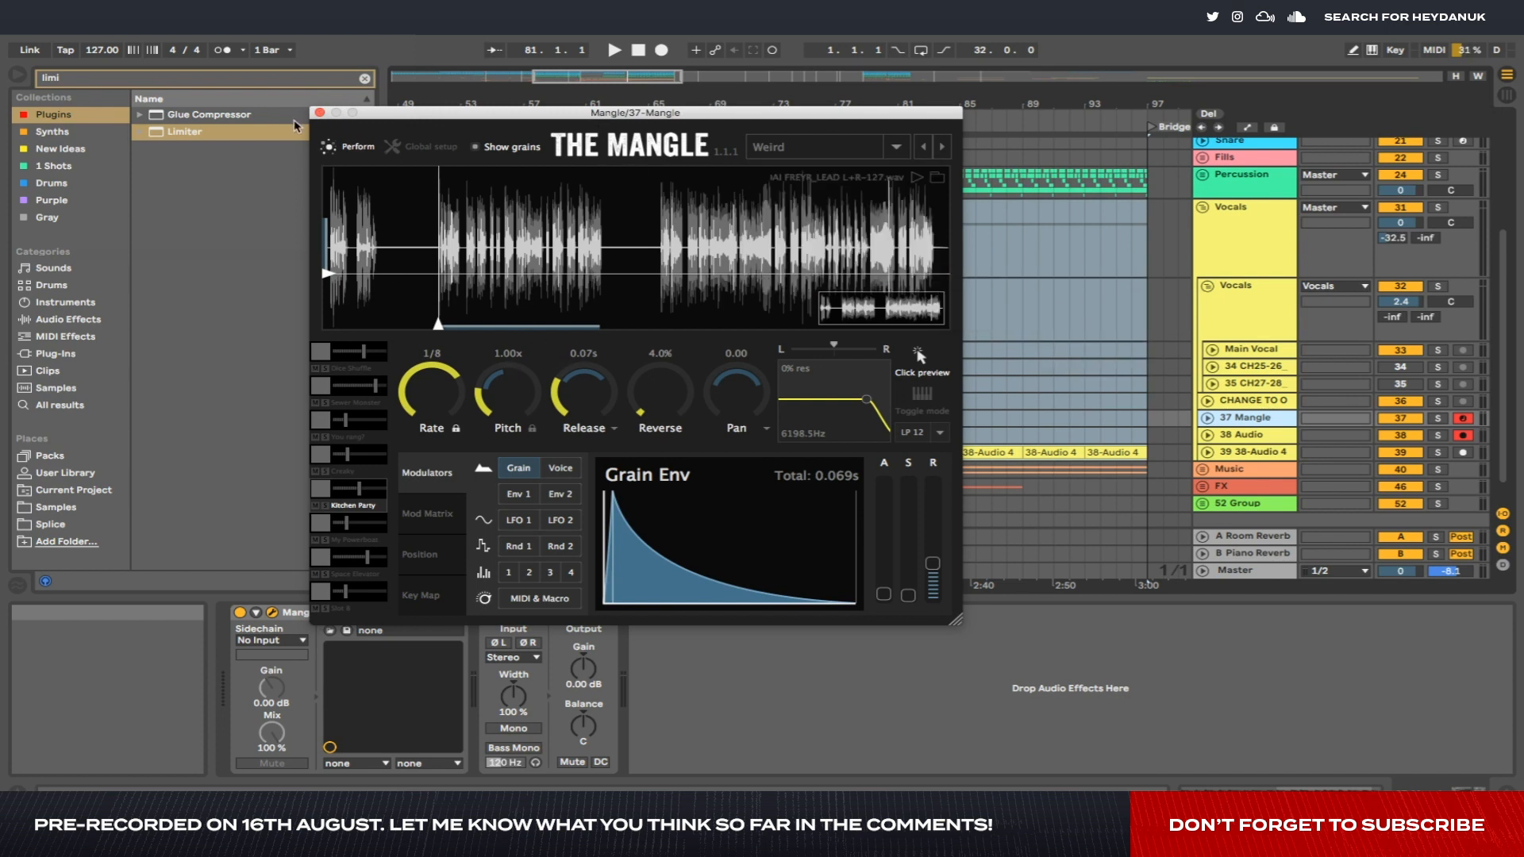
left_click(320, 112)
Review the arrangement by selecting all tracks from bar 1 to bar 97, and collapse the Vocals group.
left_click(881, 401)
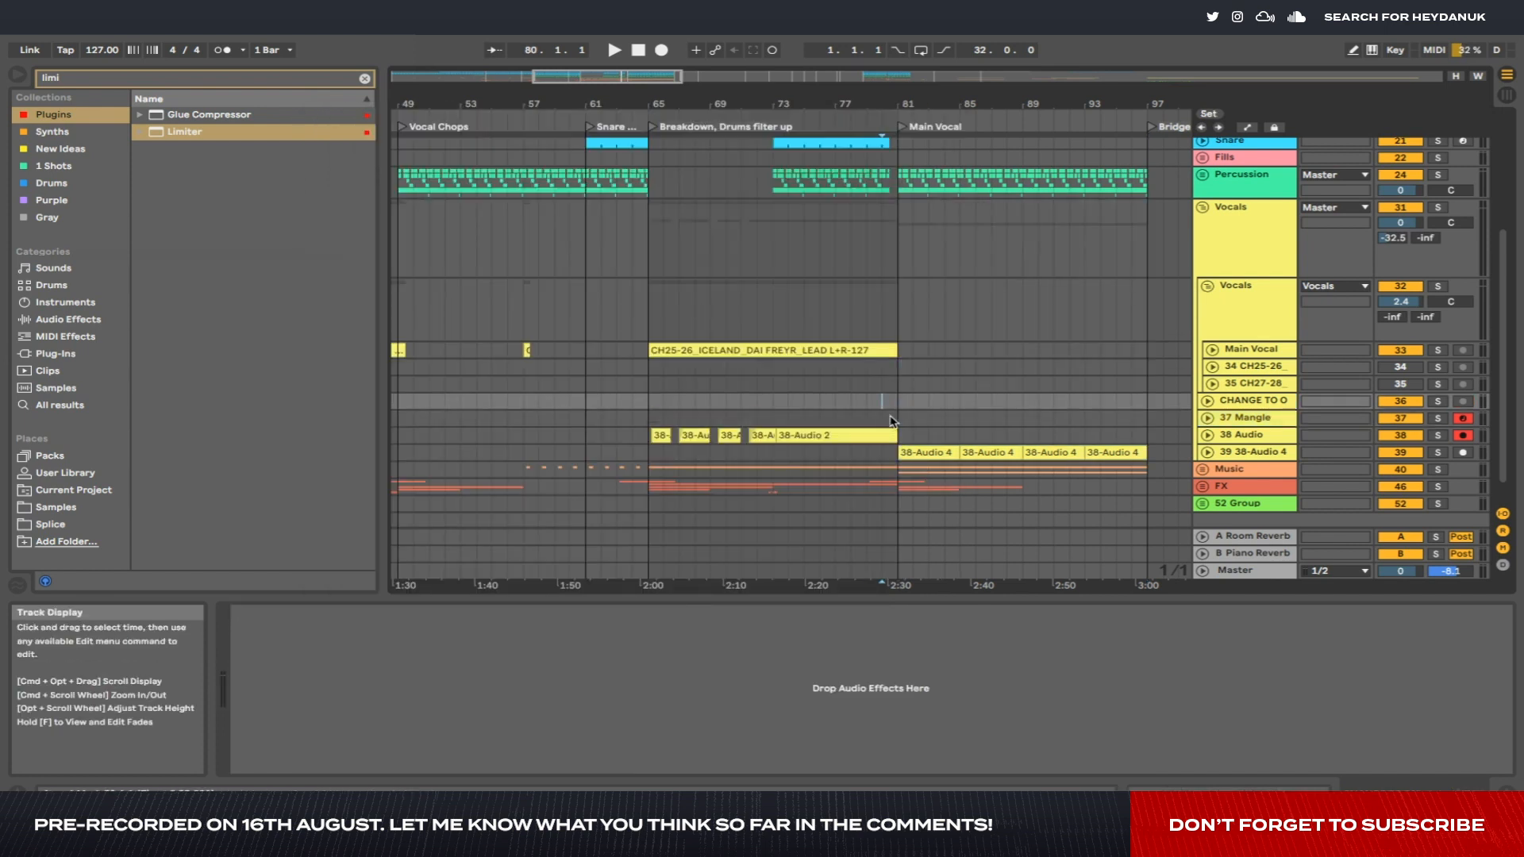
scroll(889, 422, "down", 5)
left_click_drag(797, 483, 190, 139)
scroll(570, 334, "up", 5)
left_click(1202, 404)
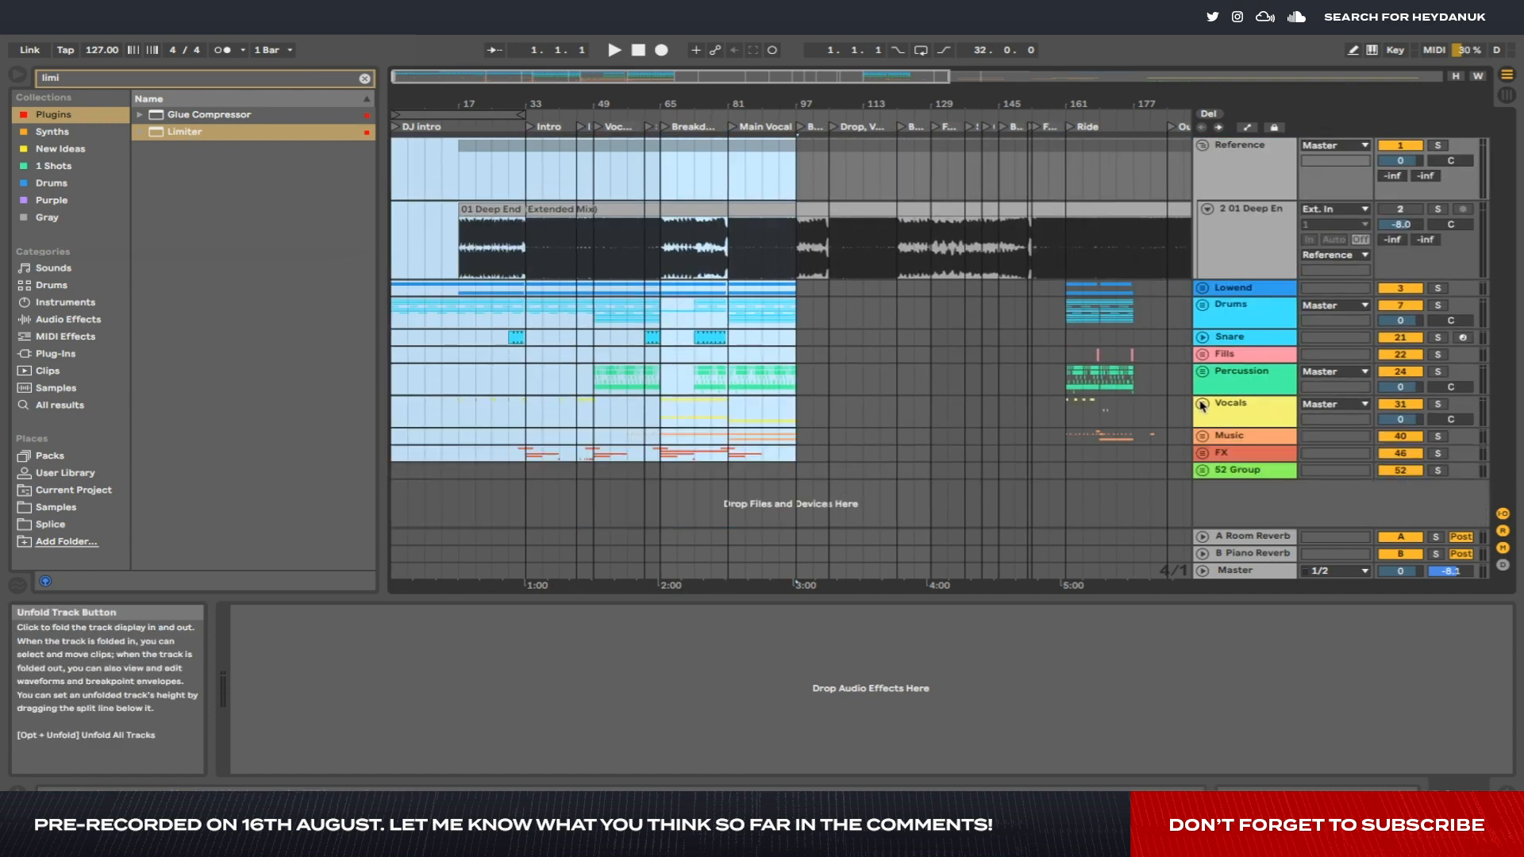
left_click(681, 443)
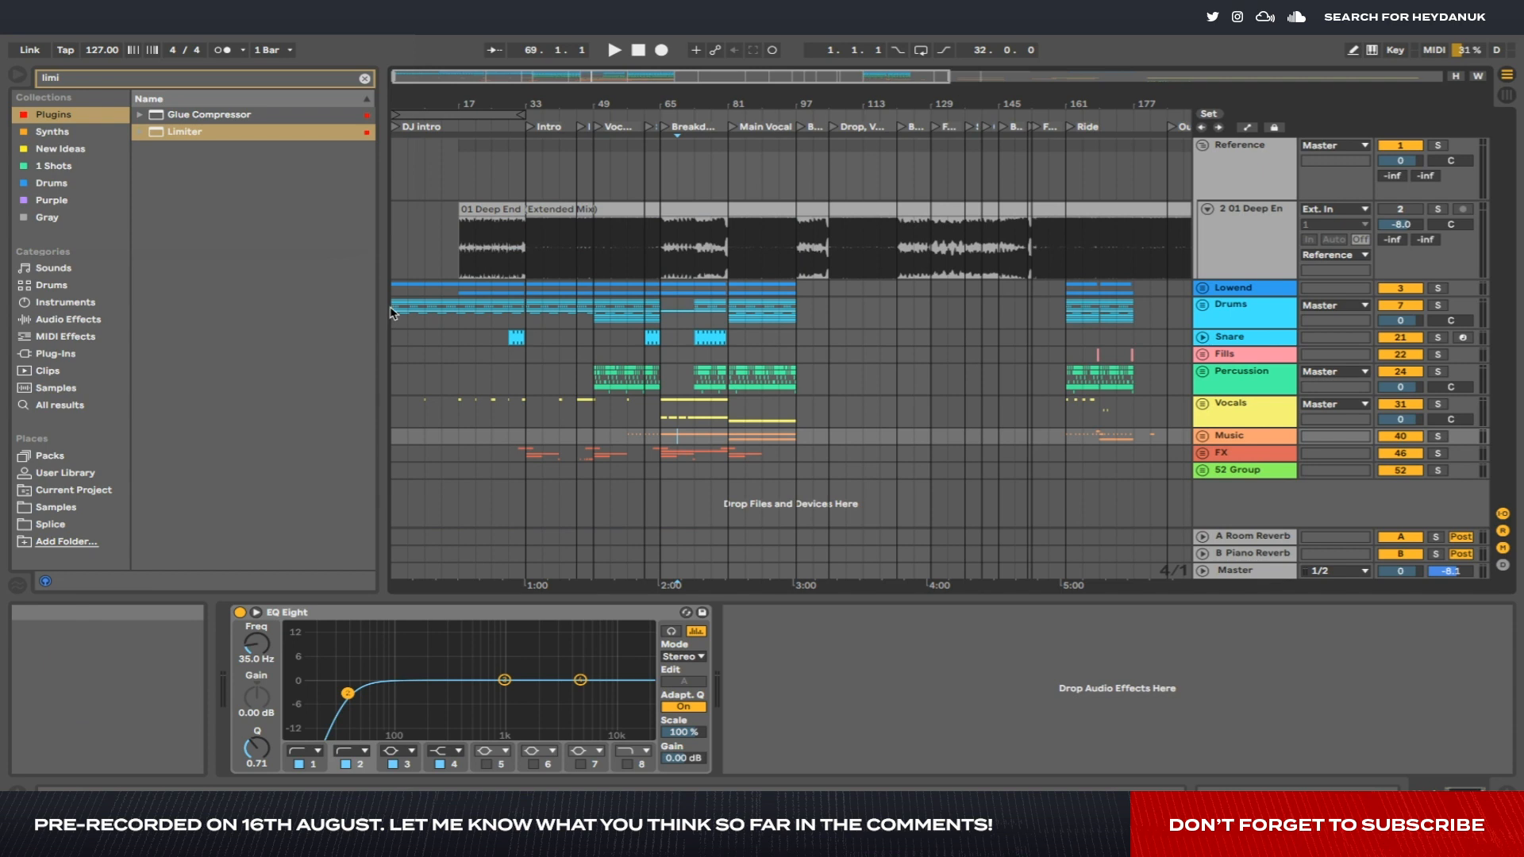
Play the arrangement from bar 17 to listen to the DJ intro.
left_click(452, 329)
scroll(453, 323, "up", 5)
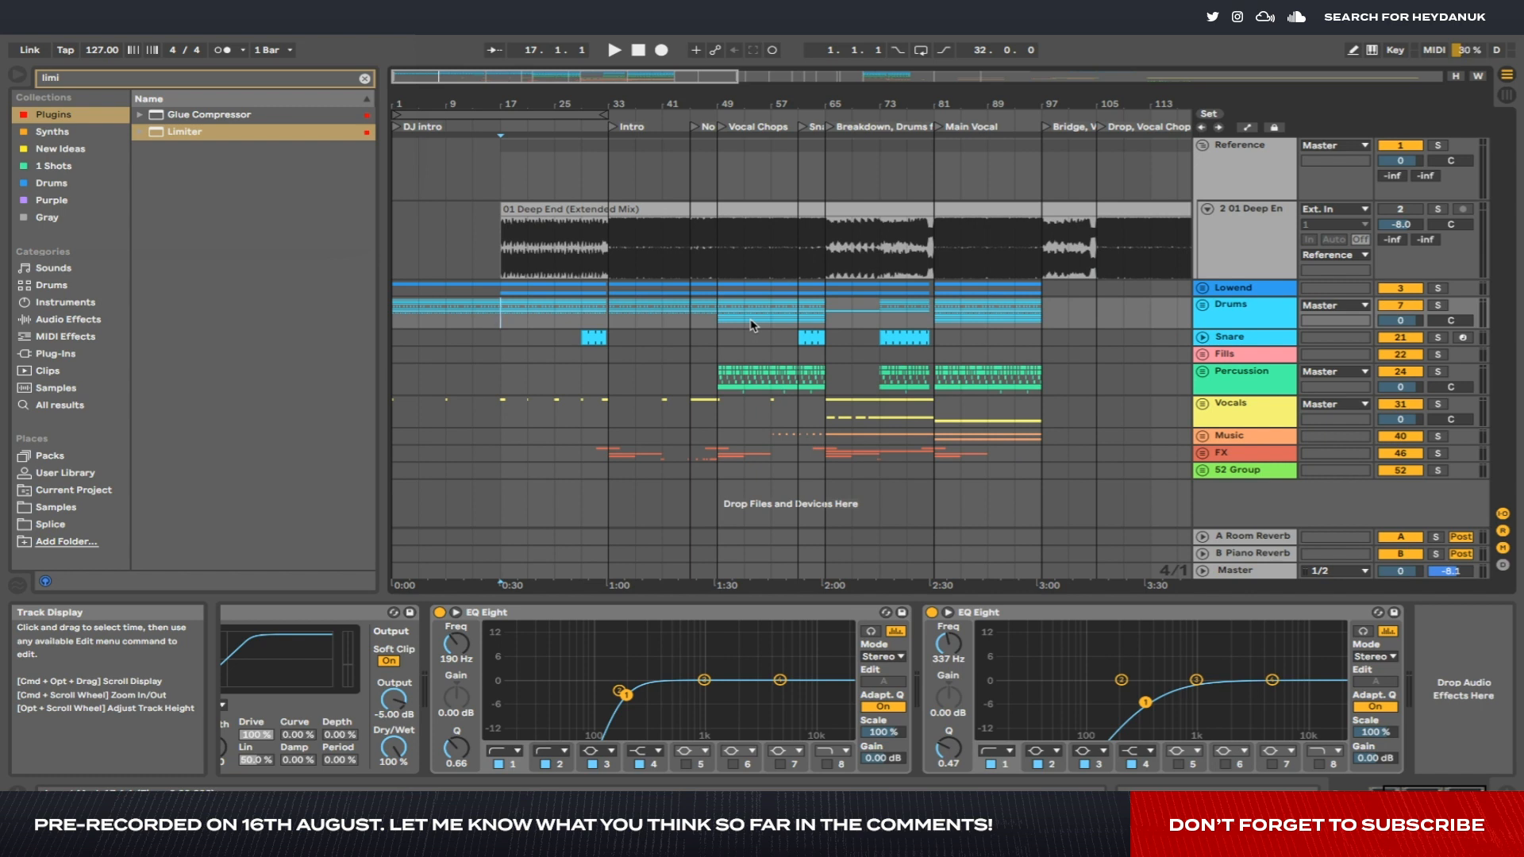
key("space")
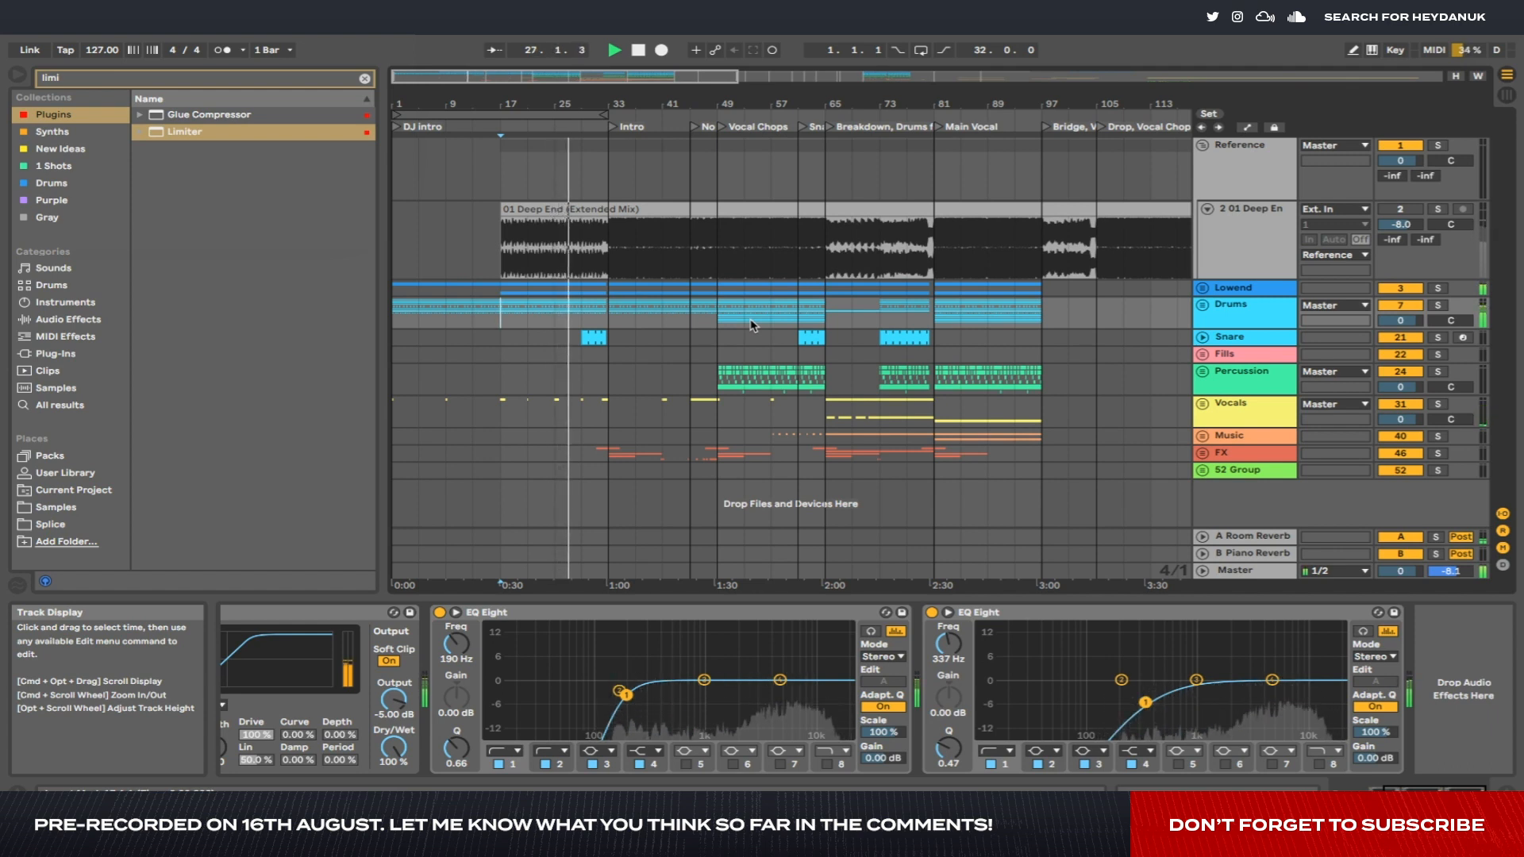
Expand the Vocals group and lower the clip gain of all Main Vocal clips before bar 65 to 6.81 dB.
left_click(1202, 404)
scroll(873, 416, "down", 5)
double_click(772, 326)
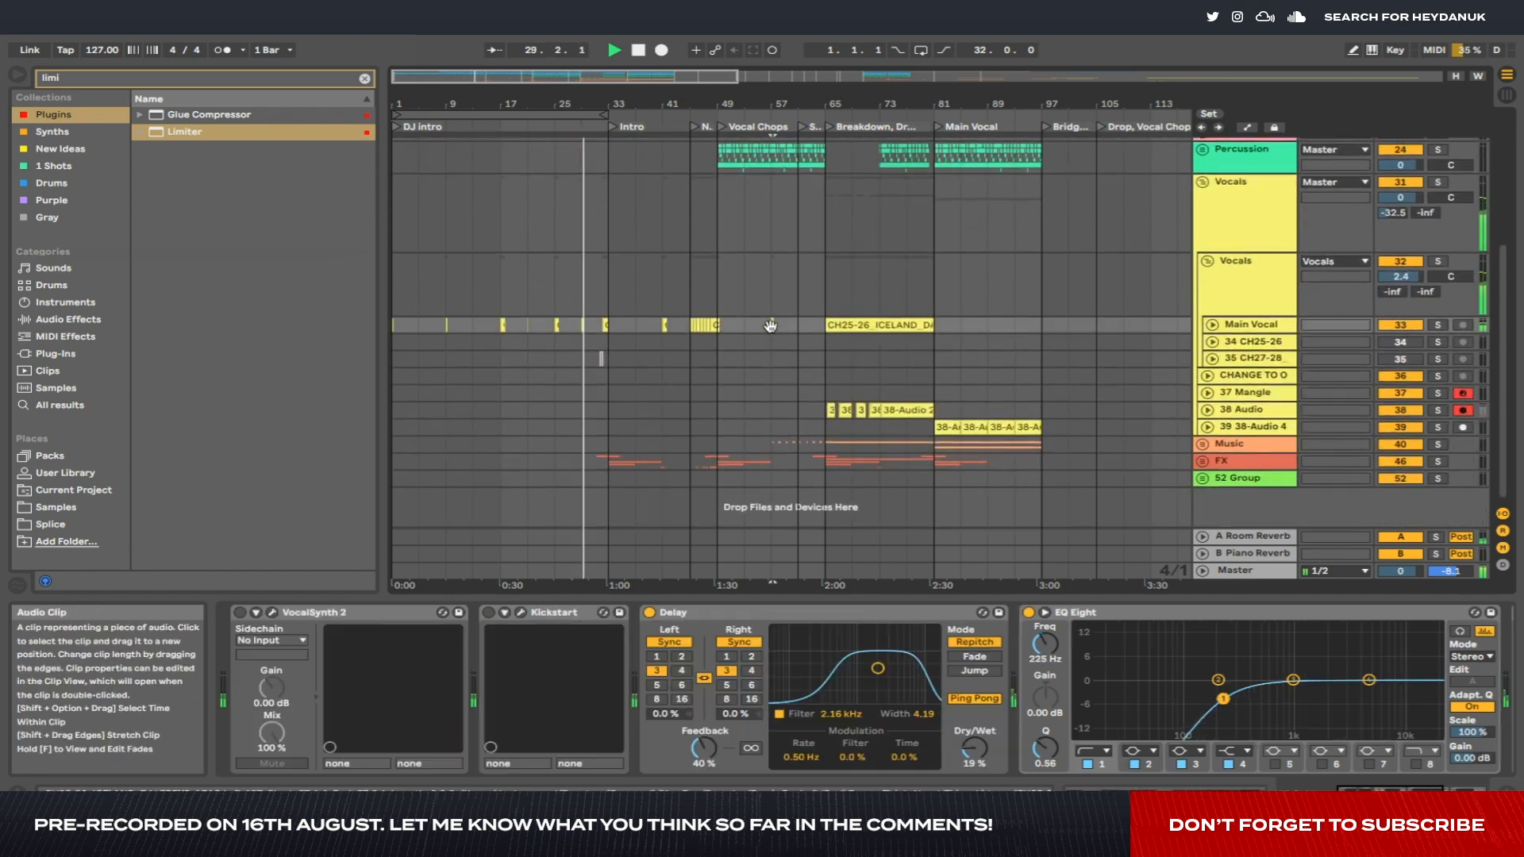
left_click_drag(824, 327, 149, 332)
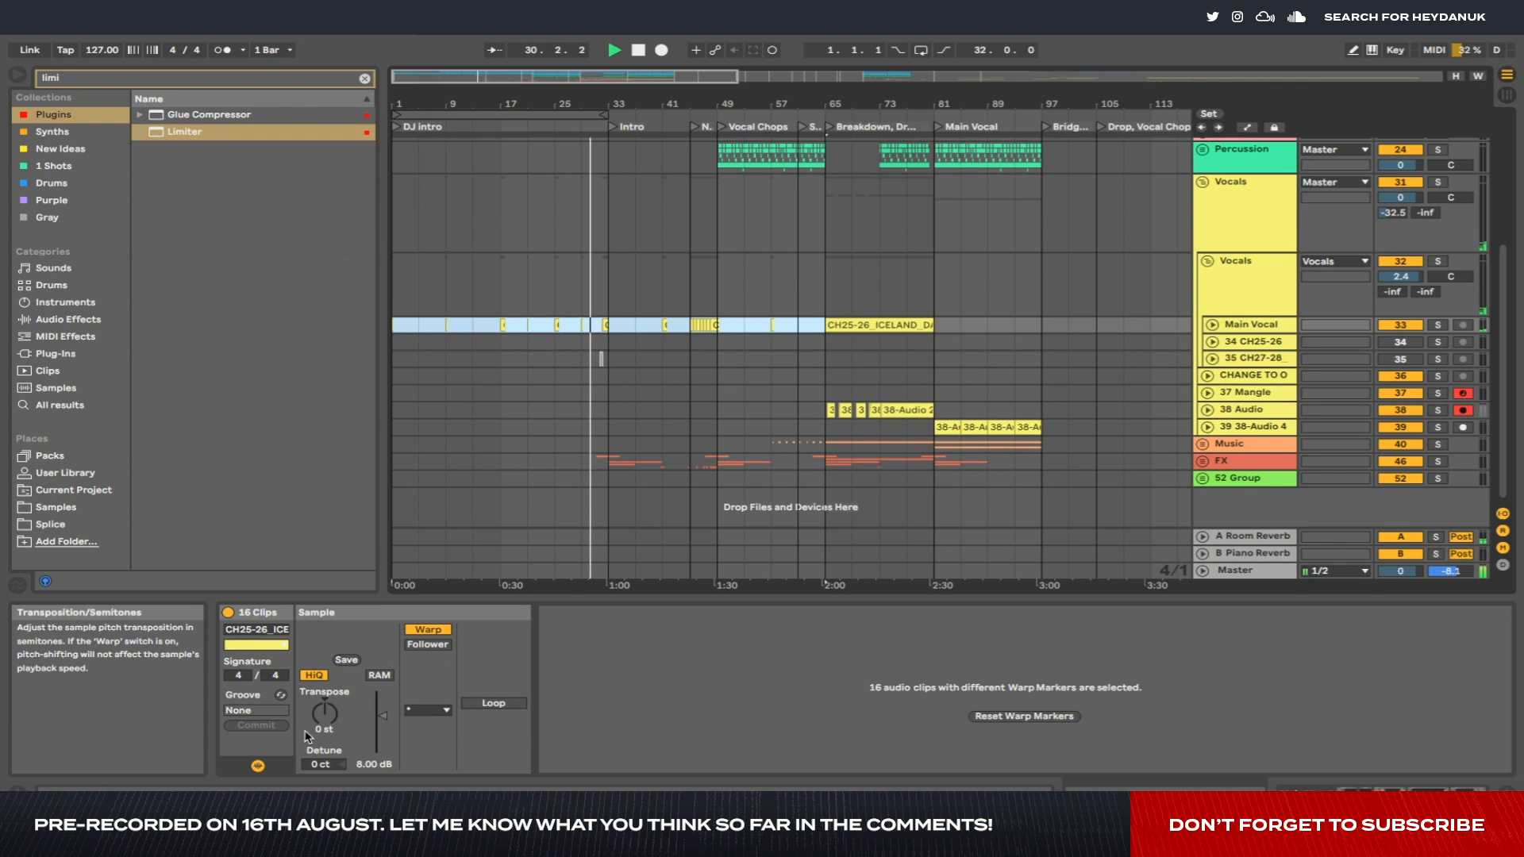
left_click_drag(380, 713, 380, 718)
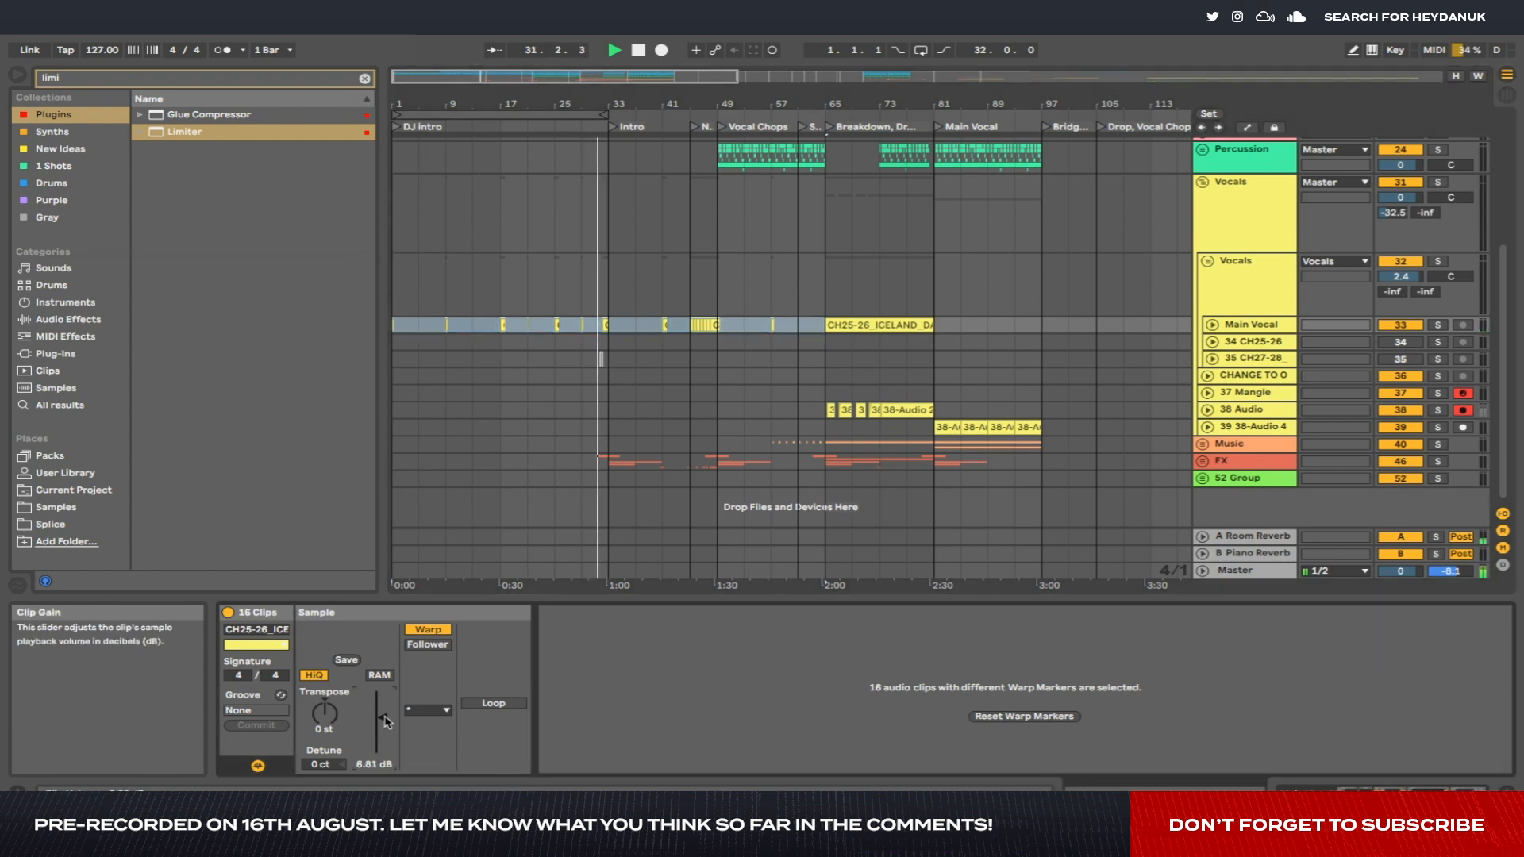
Set the clip gain of the selected Main Vocal clips to 6 dB and collapse the Vocals group.
type("6")
key("Return")
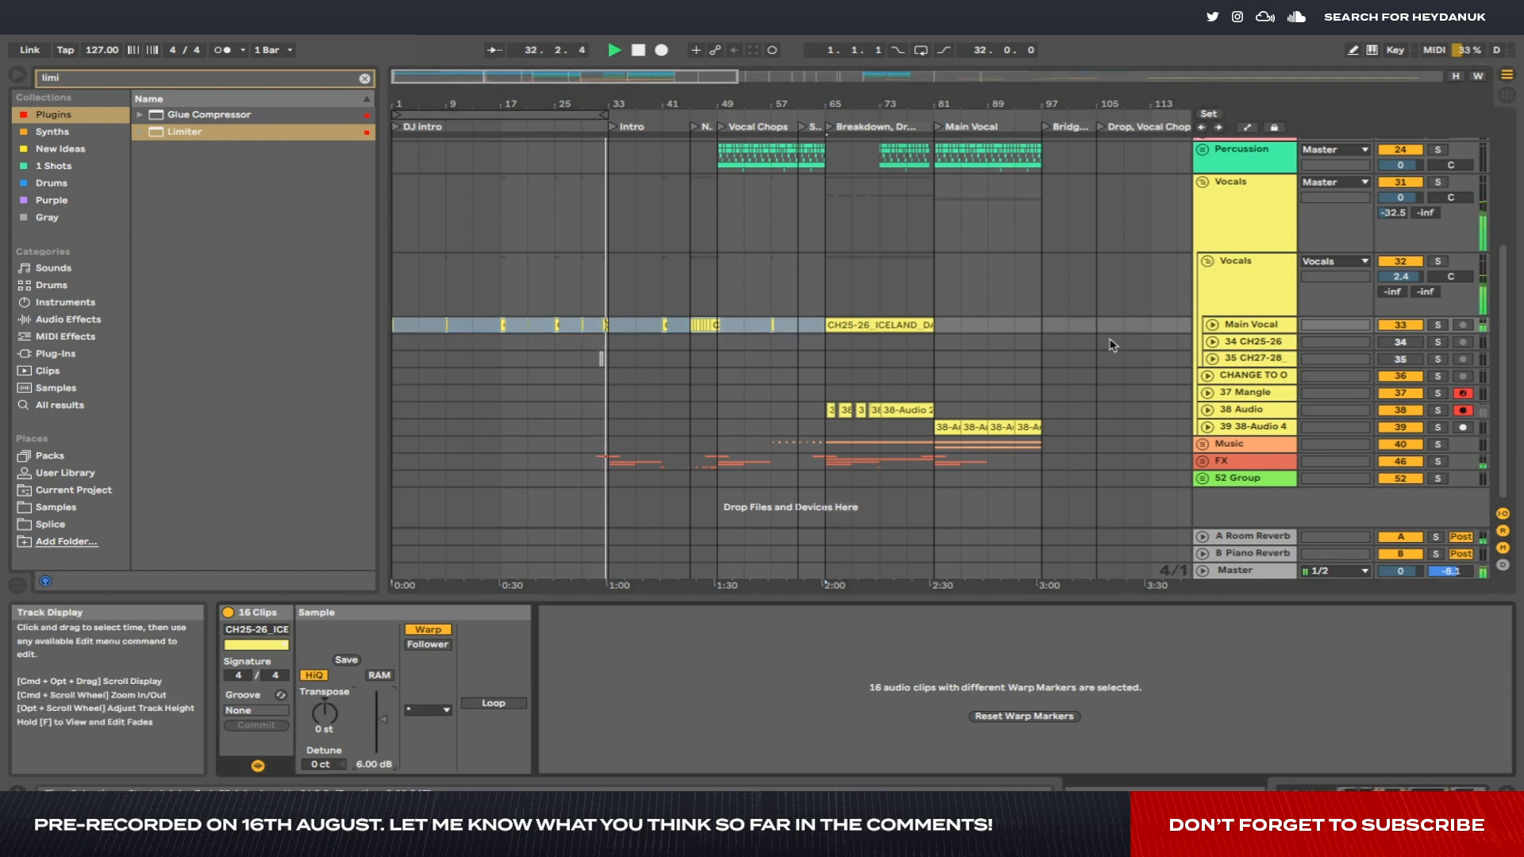
left_click(1203, 182)
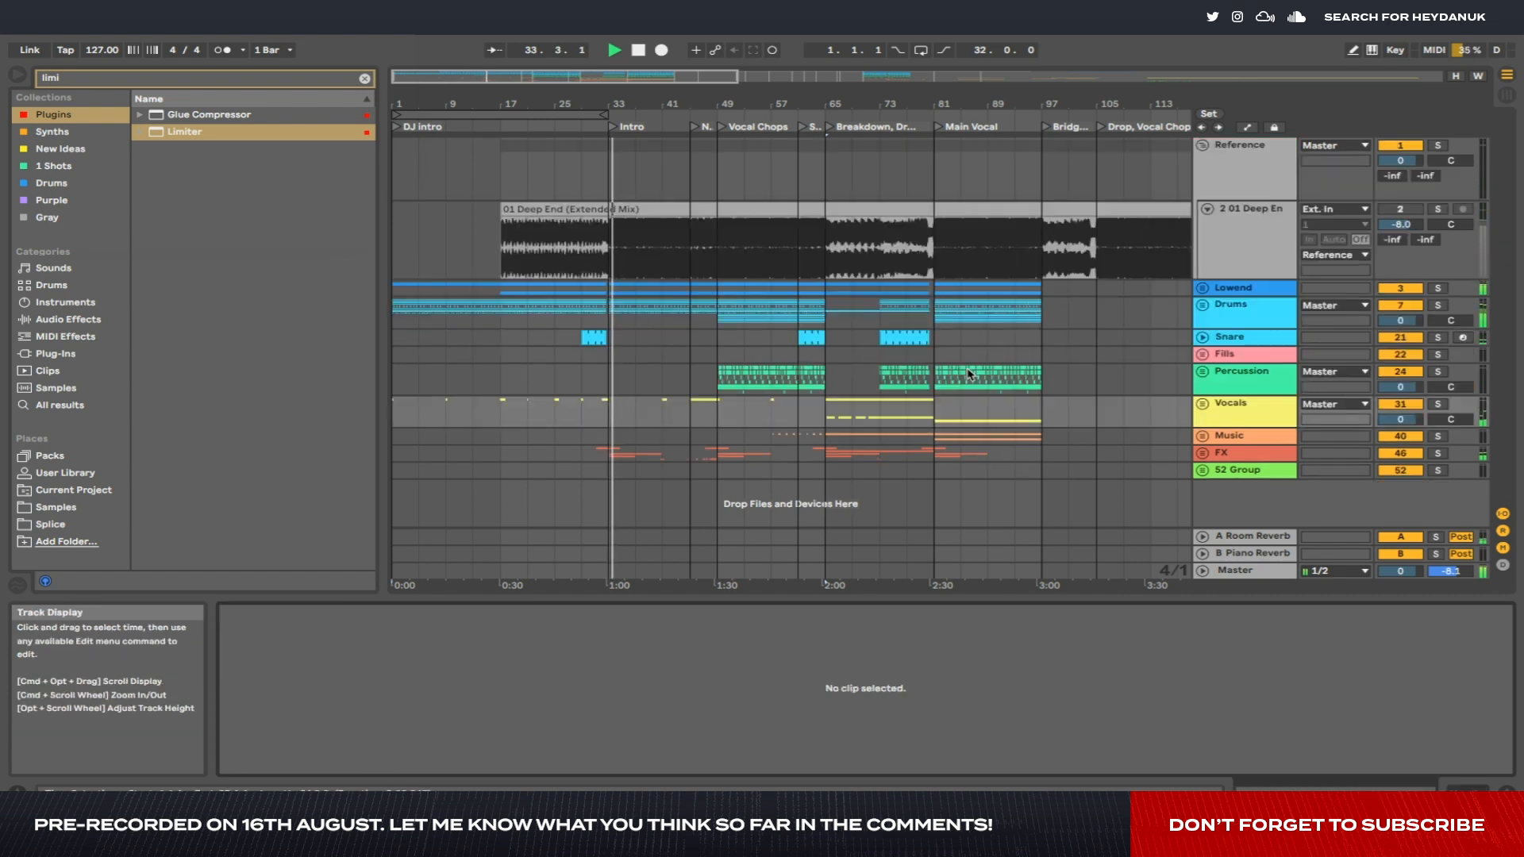
left_click(988, 355)
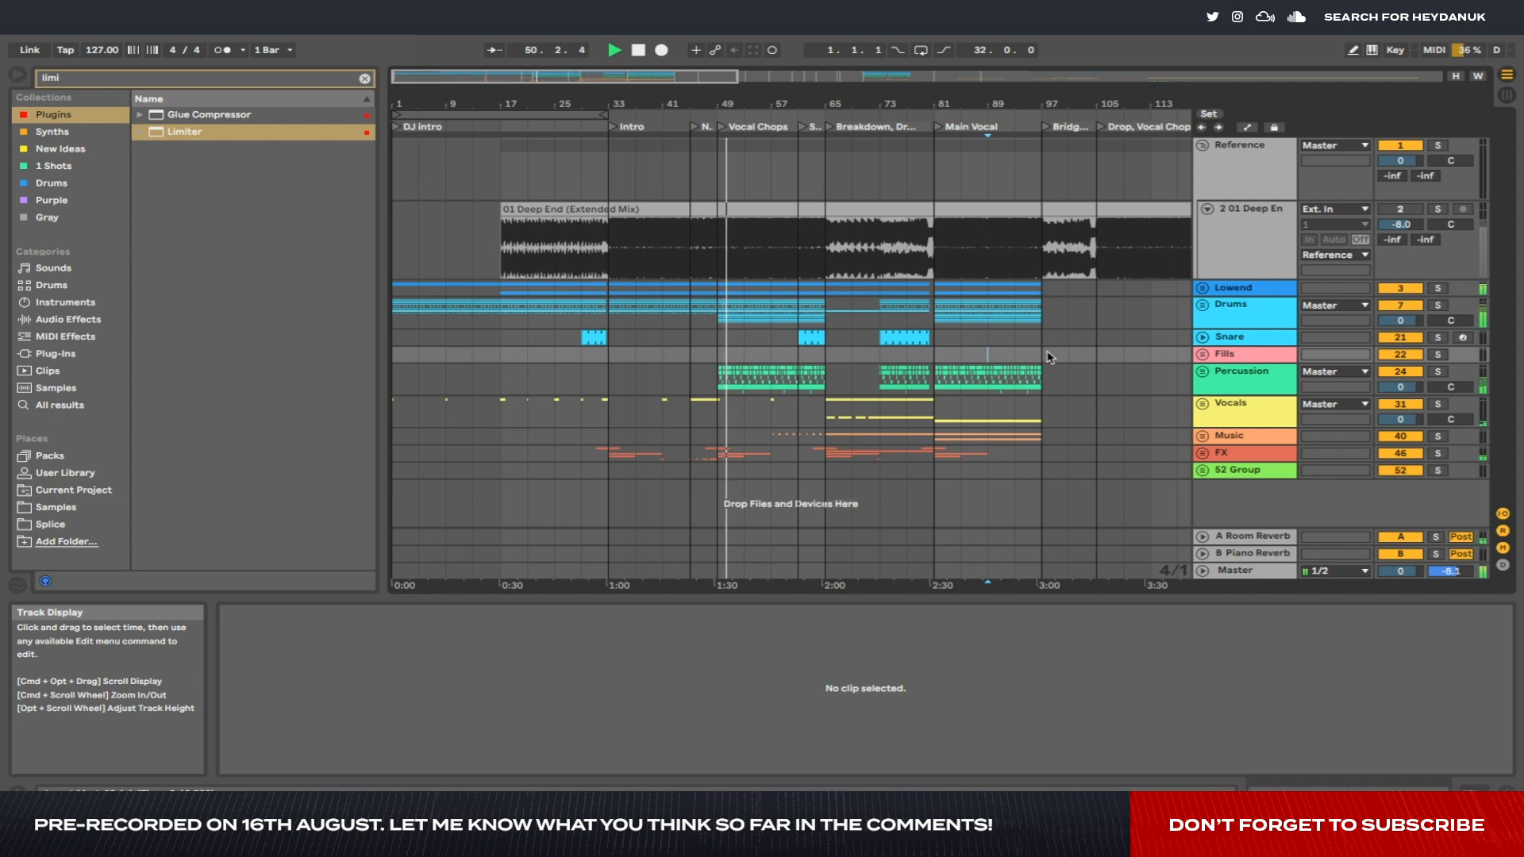
Delete the Ride clip from bar 49 to bar 65 in the Drums group, keeping the High End clips, and collapse the group.
left_click(1203, 304)
left_click(767, 470)
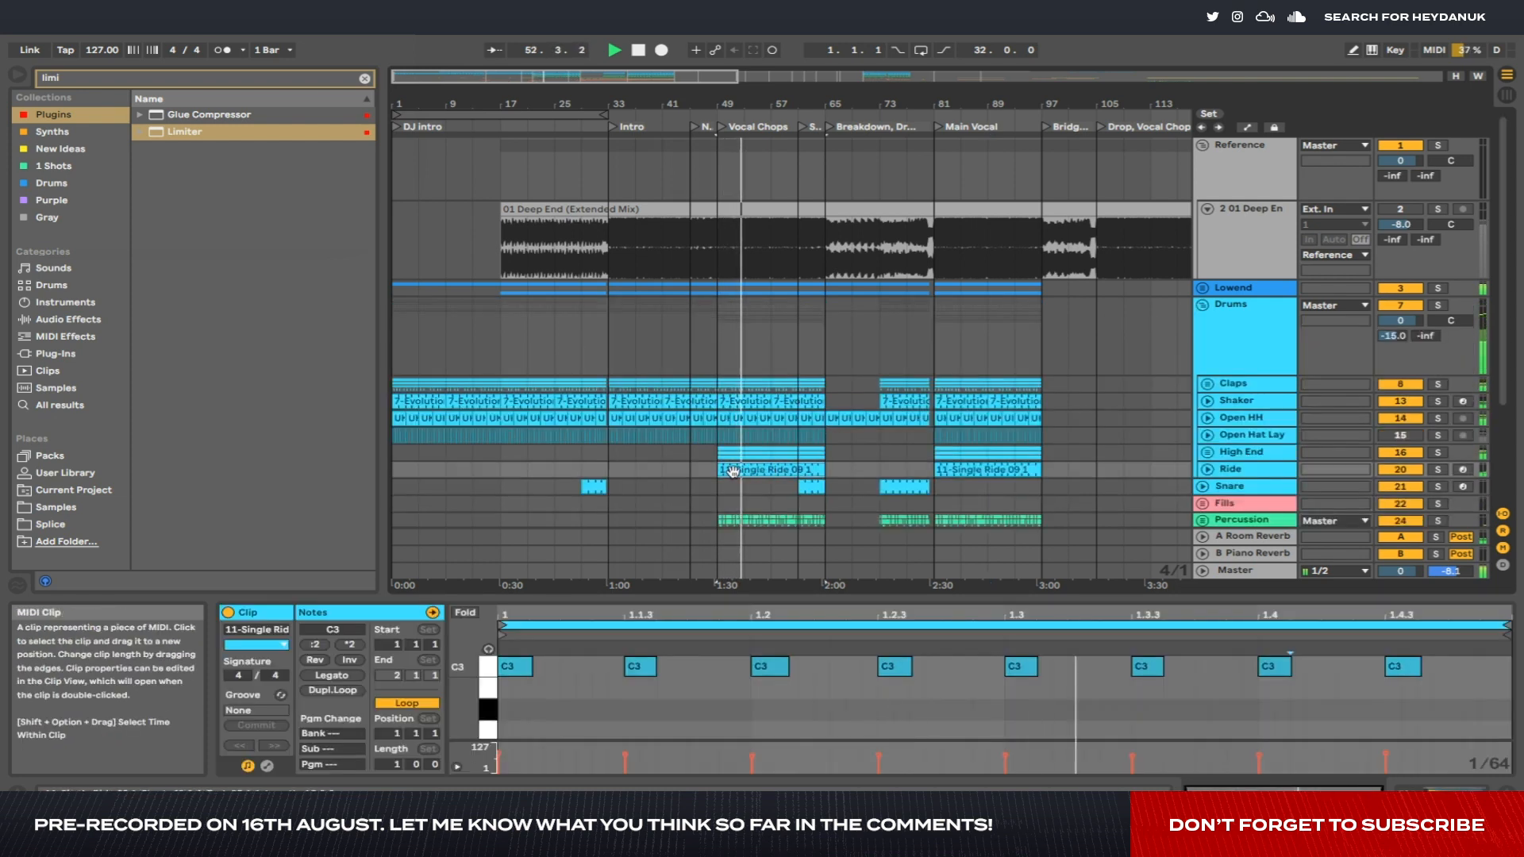
left_click_drag(769, 470, 719, 455)
key("Delete")
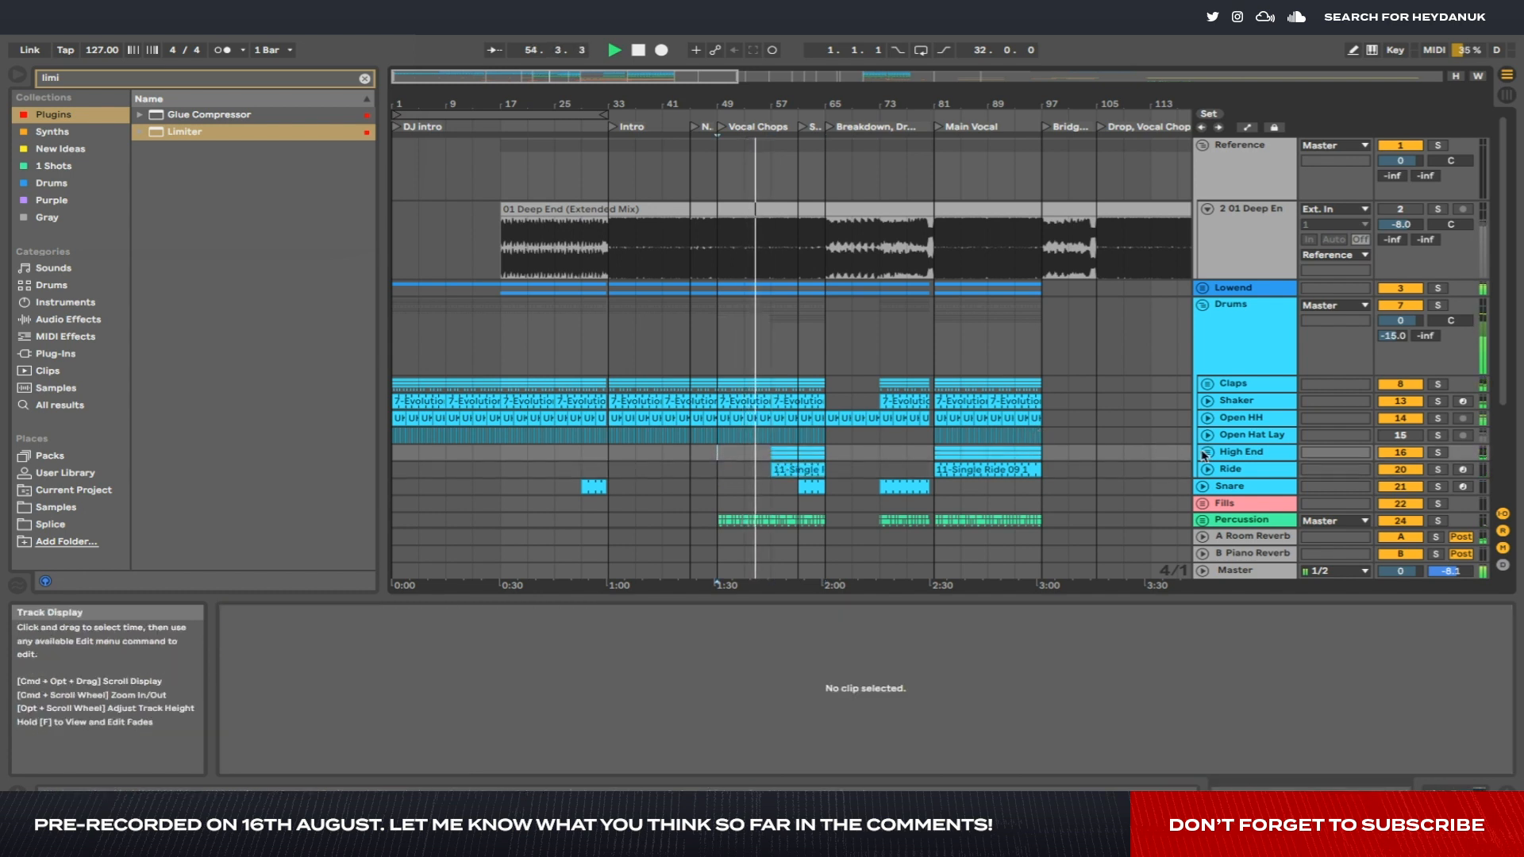
key("ctrl+z")
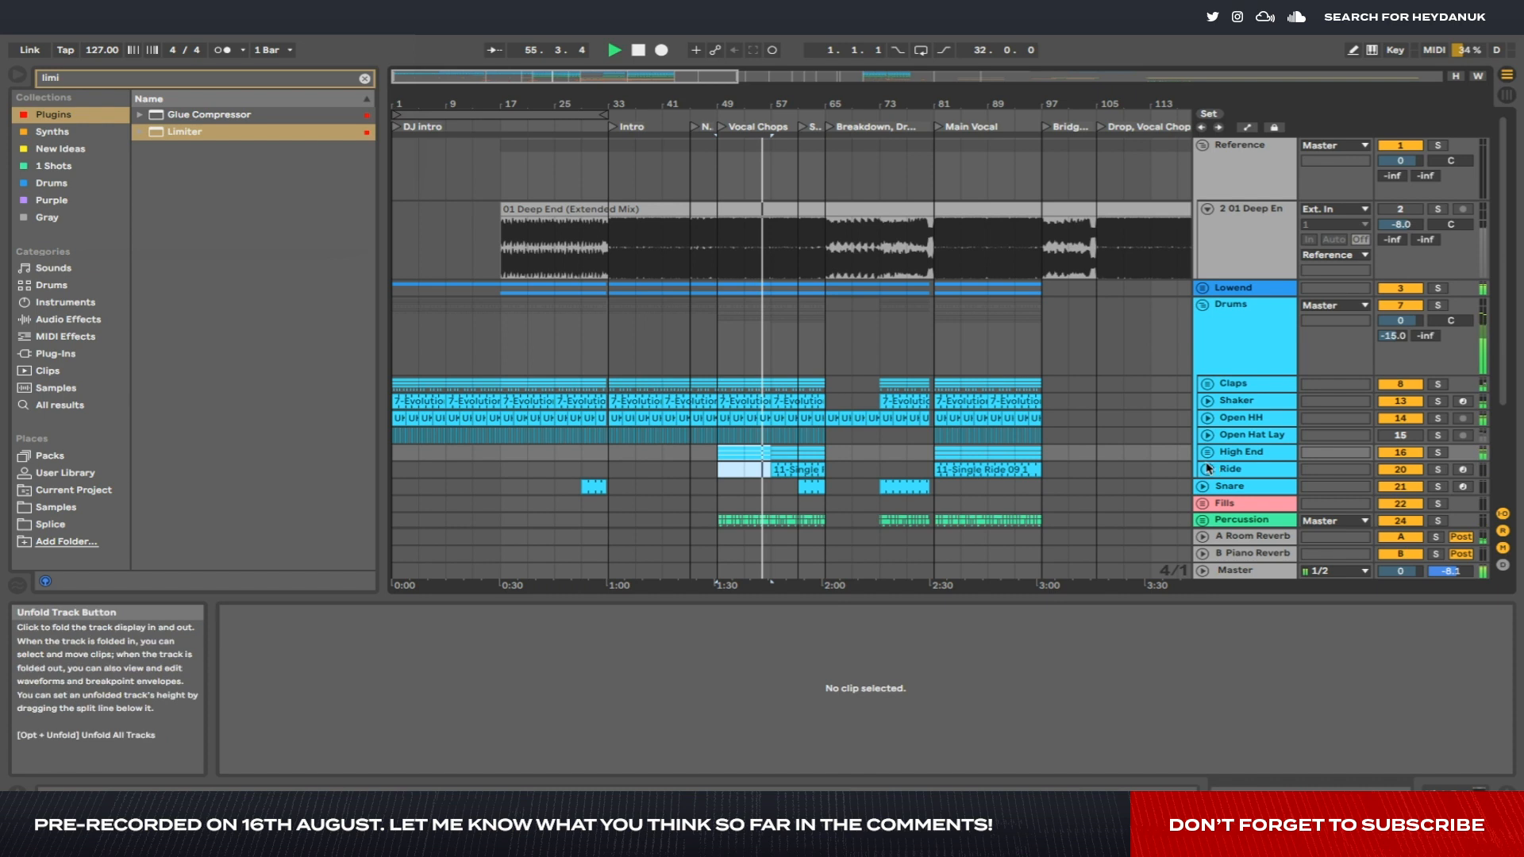
scroll(830, 473, "up", 3)
left_click(825, 470)
key("Delete")
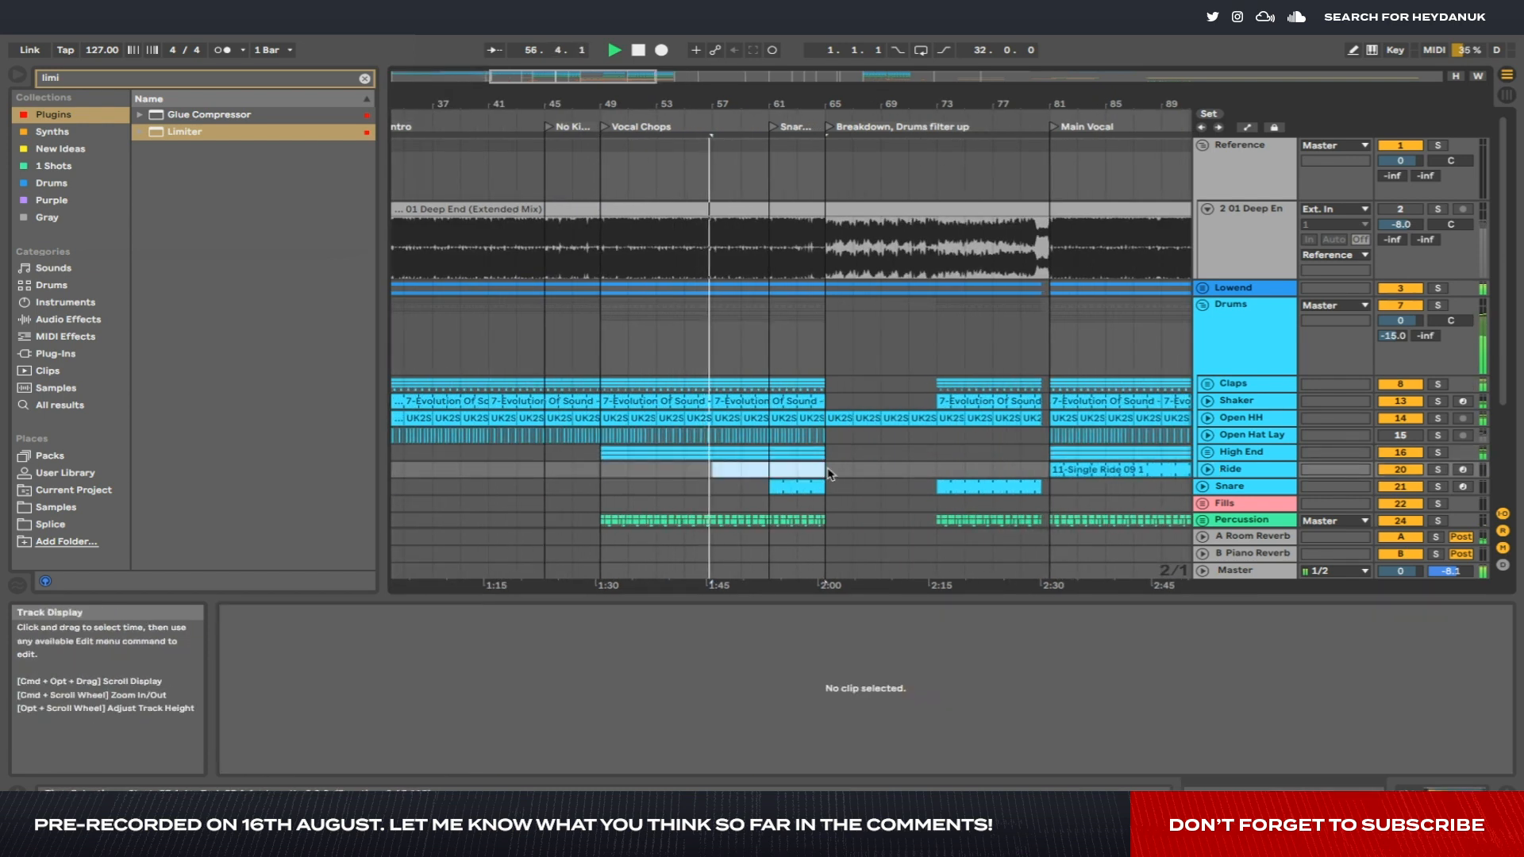
scroll(830, 474, "down", 4)
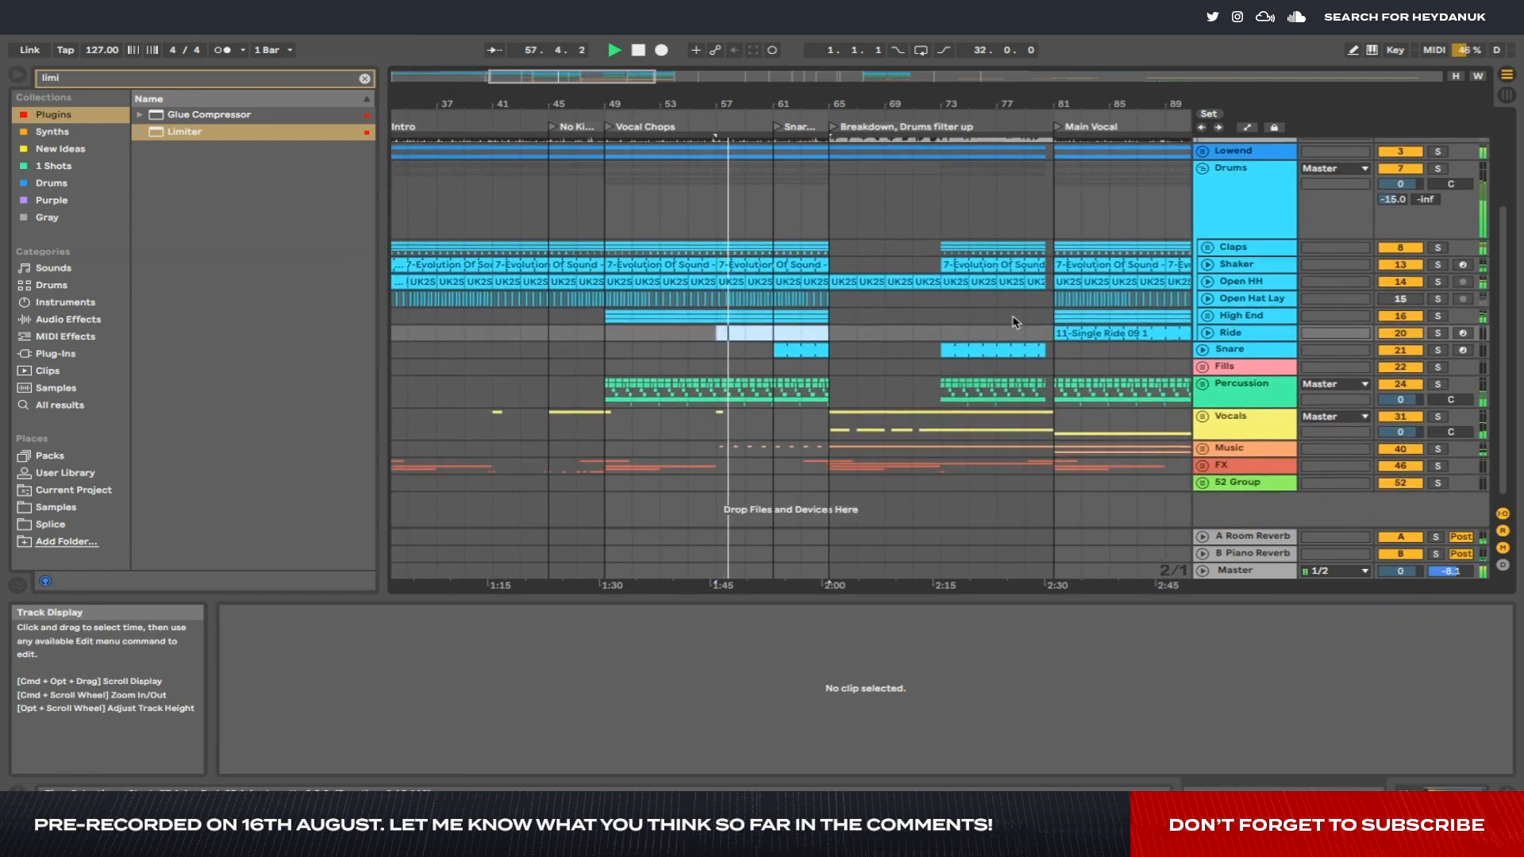
scroll(1094, 320, "right", 2)
left_click(1203, 169)
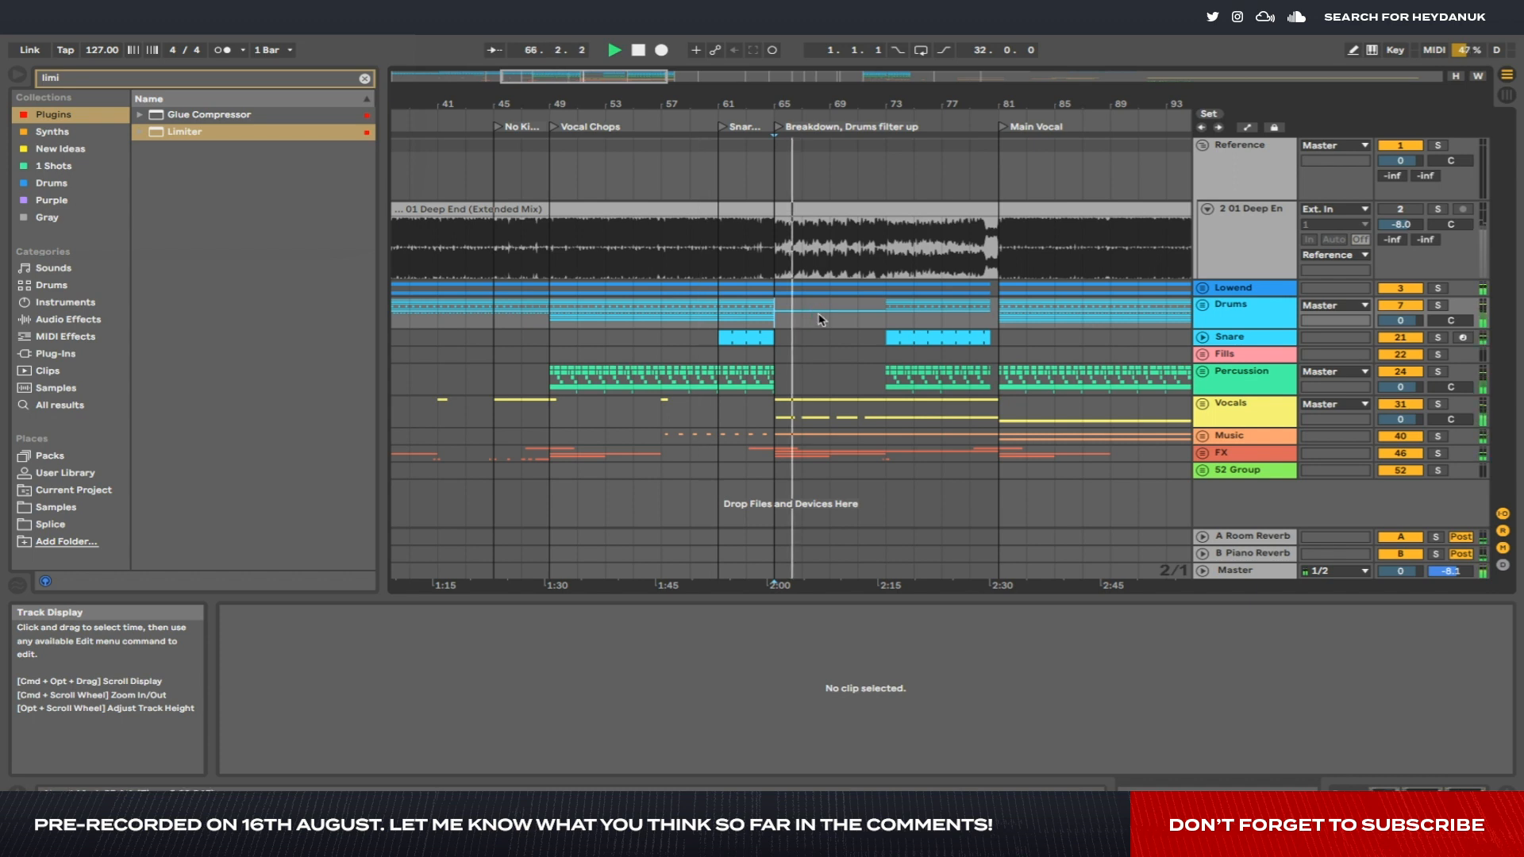
Expand the Vocals group and delete the long 38-Audio 2 clip from bar 73 to bar 81 on track 38.
left_click(1202, 404)
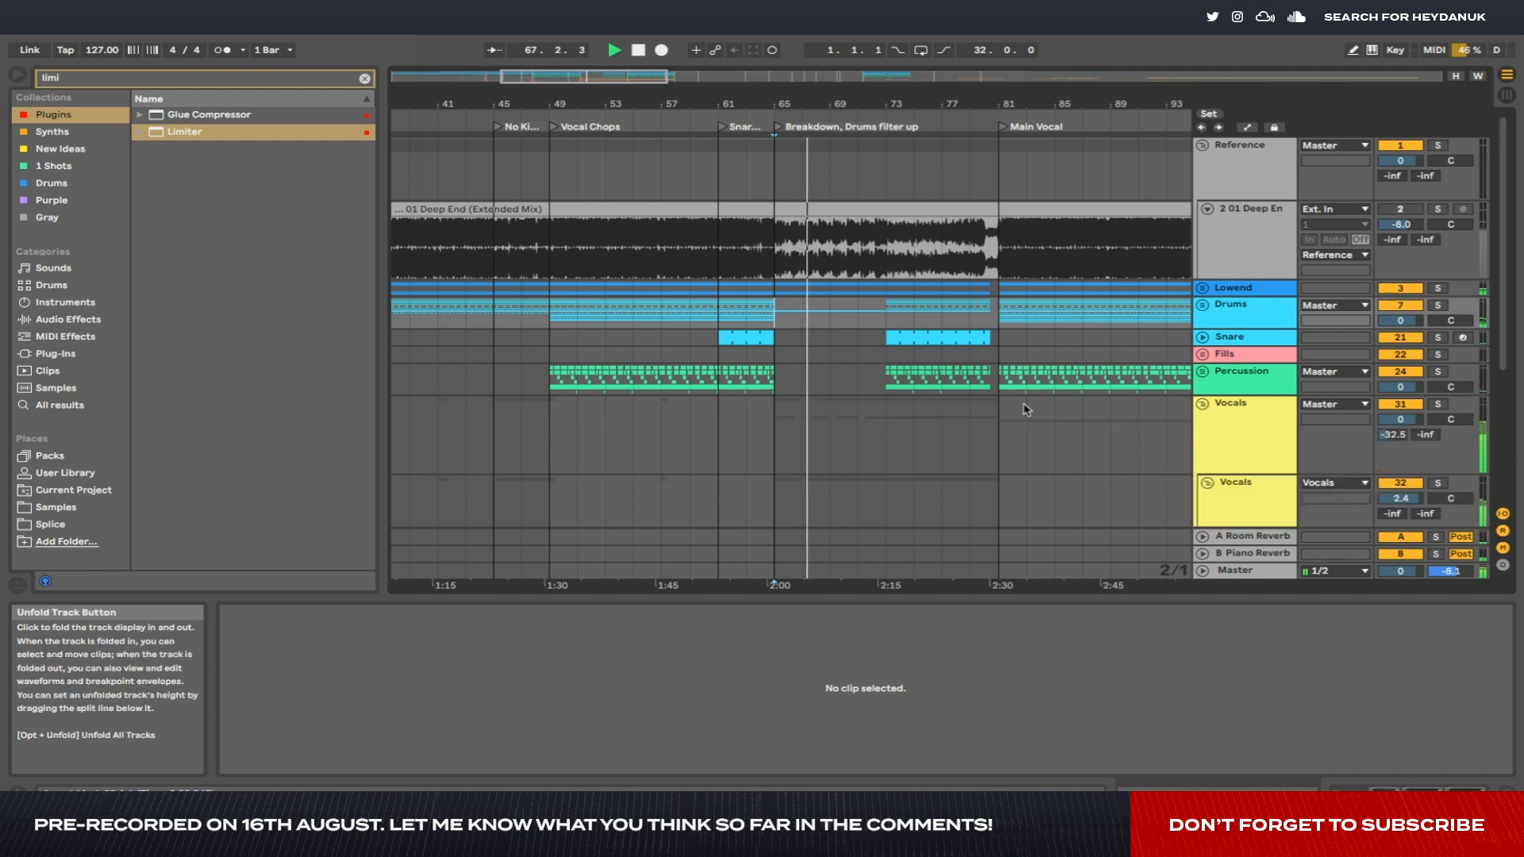
scroll(1024, 409, "down", 5)
left_click(909, 407)
key("Delete")
left_click_drag(907, 413, 778, 415)
key("z")
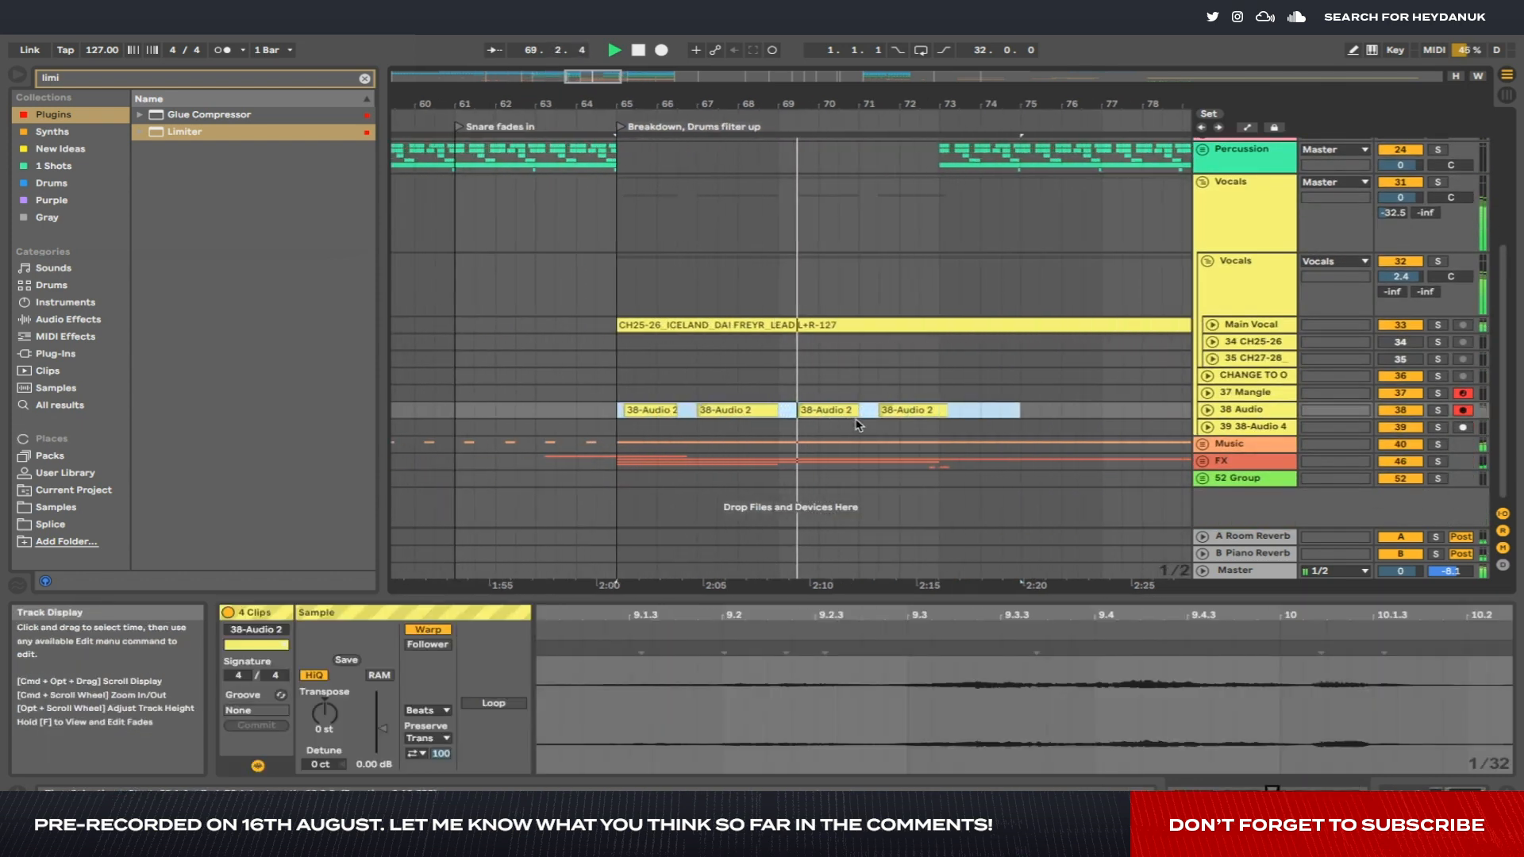
Unfold track 38 and try to duplicate its four breakdown clips from bar 65 to bar 73.
left_click(960, 410)
left_click_drag(960, 413, 617, 414)
left_click(943, 407)
left_click(960, 411)
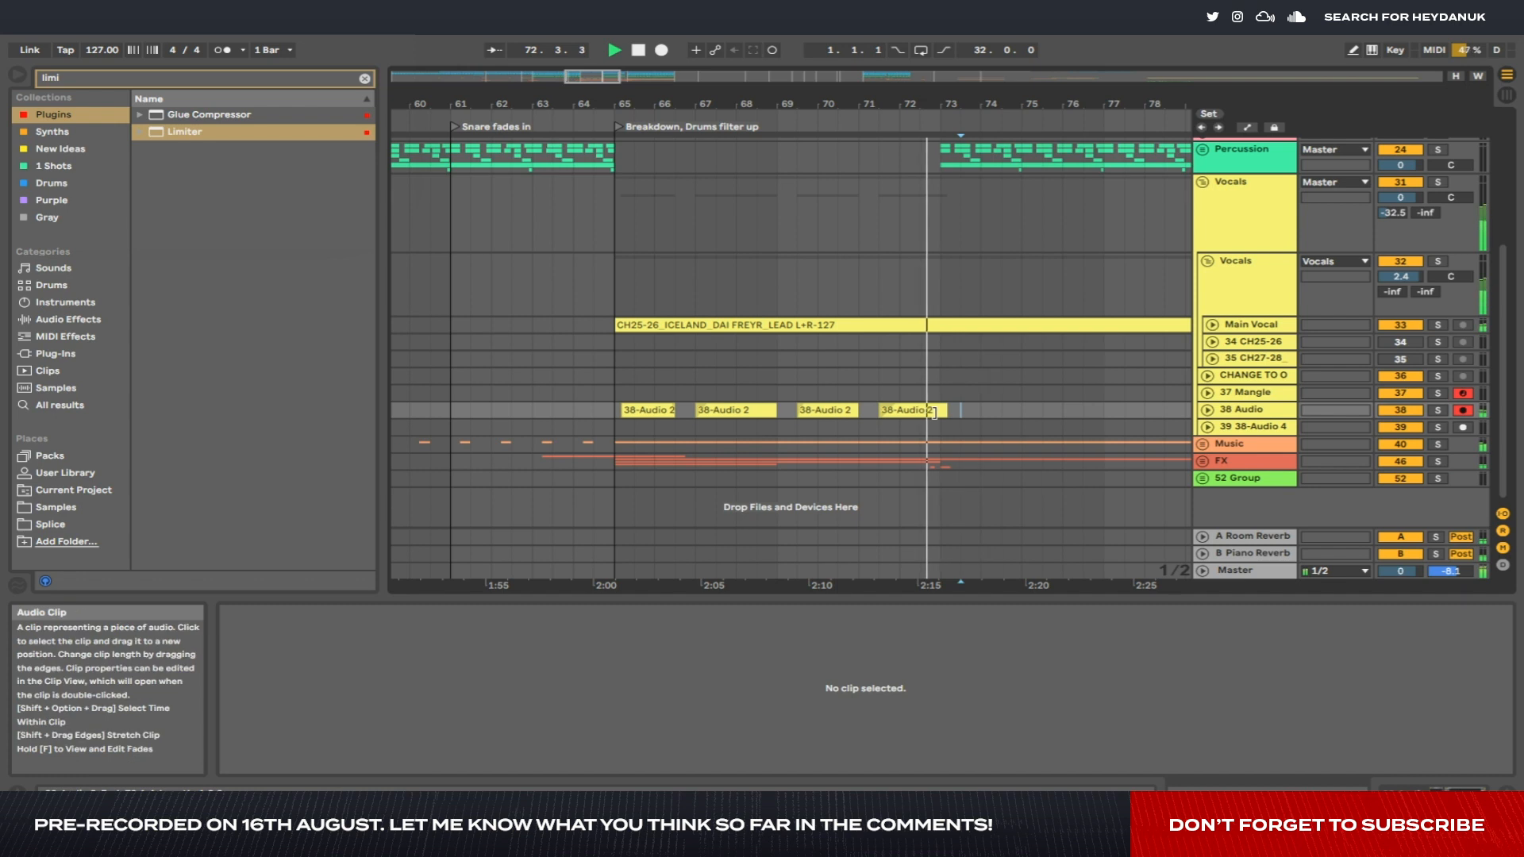
scroll(941, 411, "up", 5)
left_click(1207, 410)
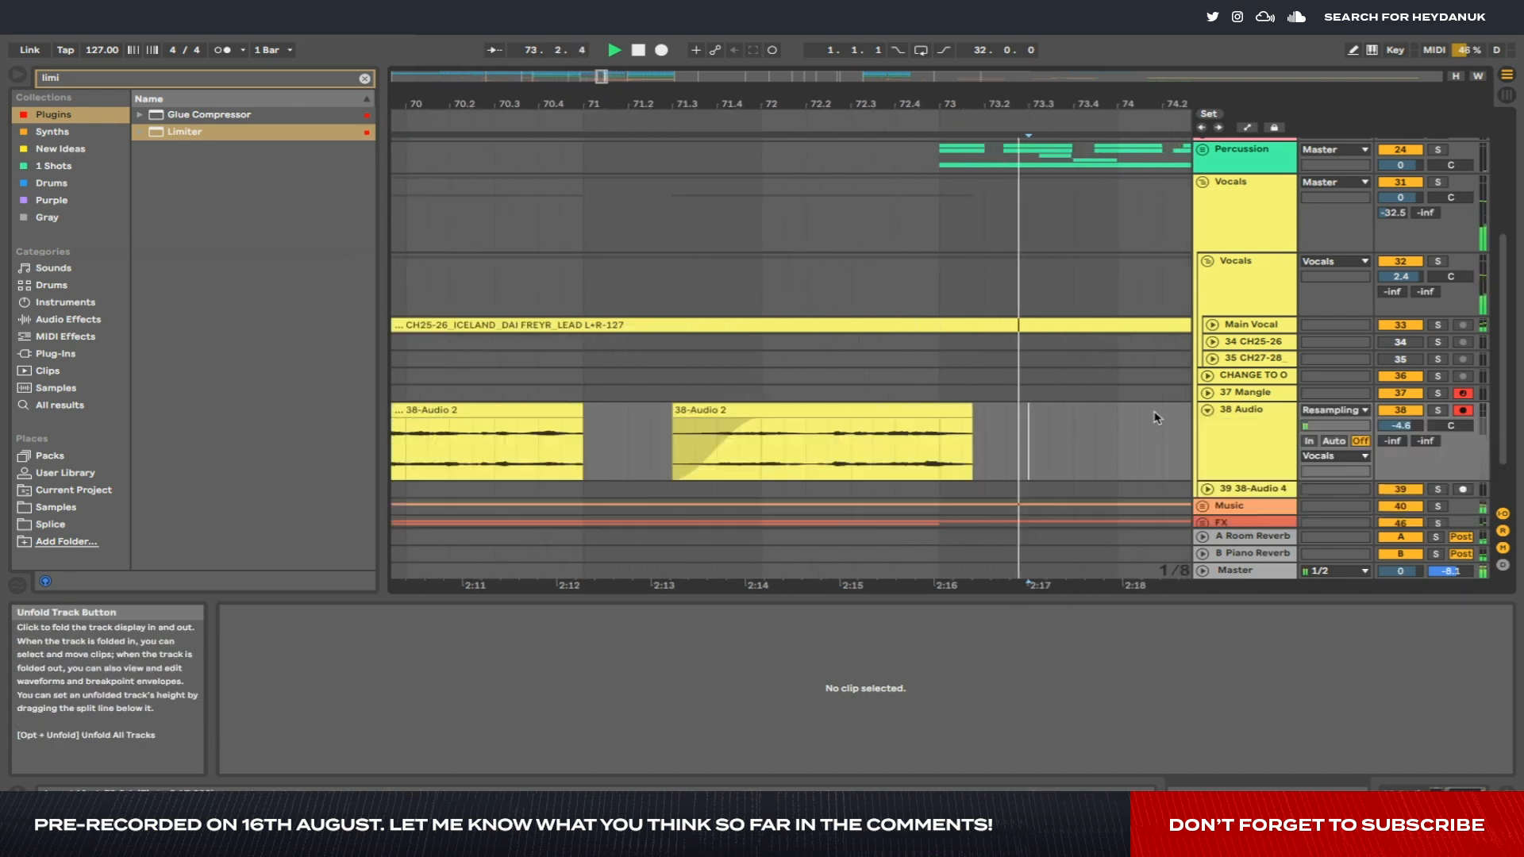
left_click(940, 446)
key("super+v")
scroll(935, 446, "down", 5)
scroll(935, 446, "right", 3)
left_click(1116, 446)
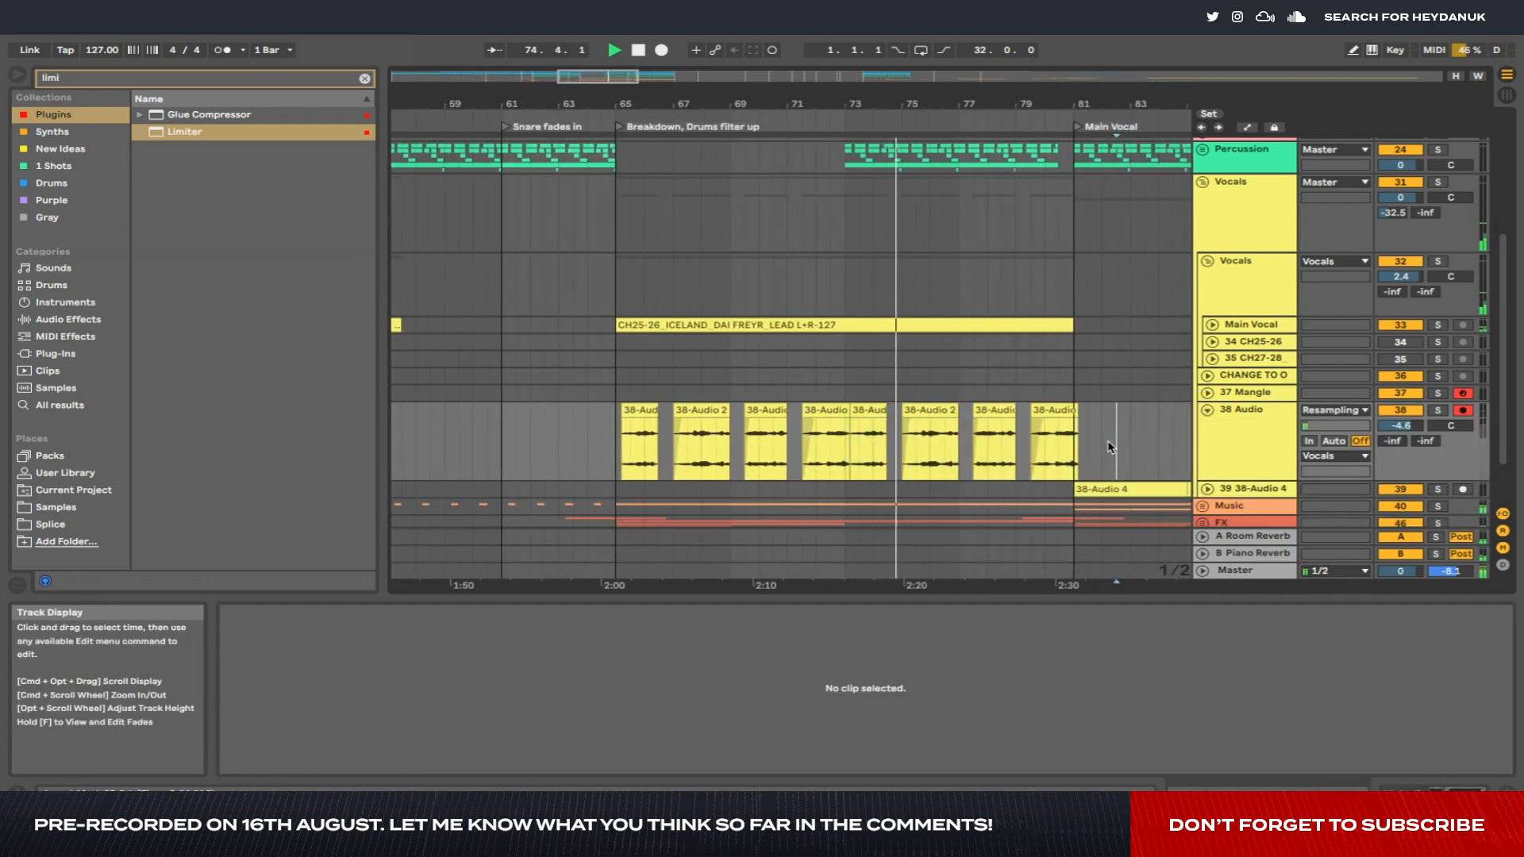
left_click(878, 459)
scroll(857, 456, "up", 5)
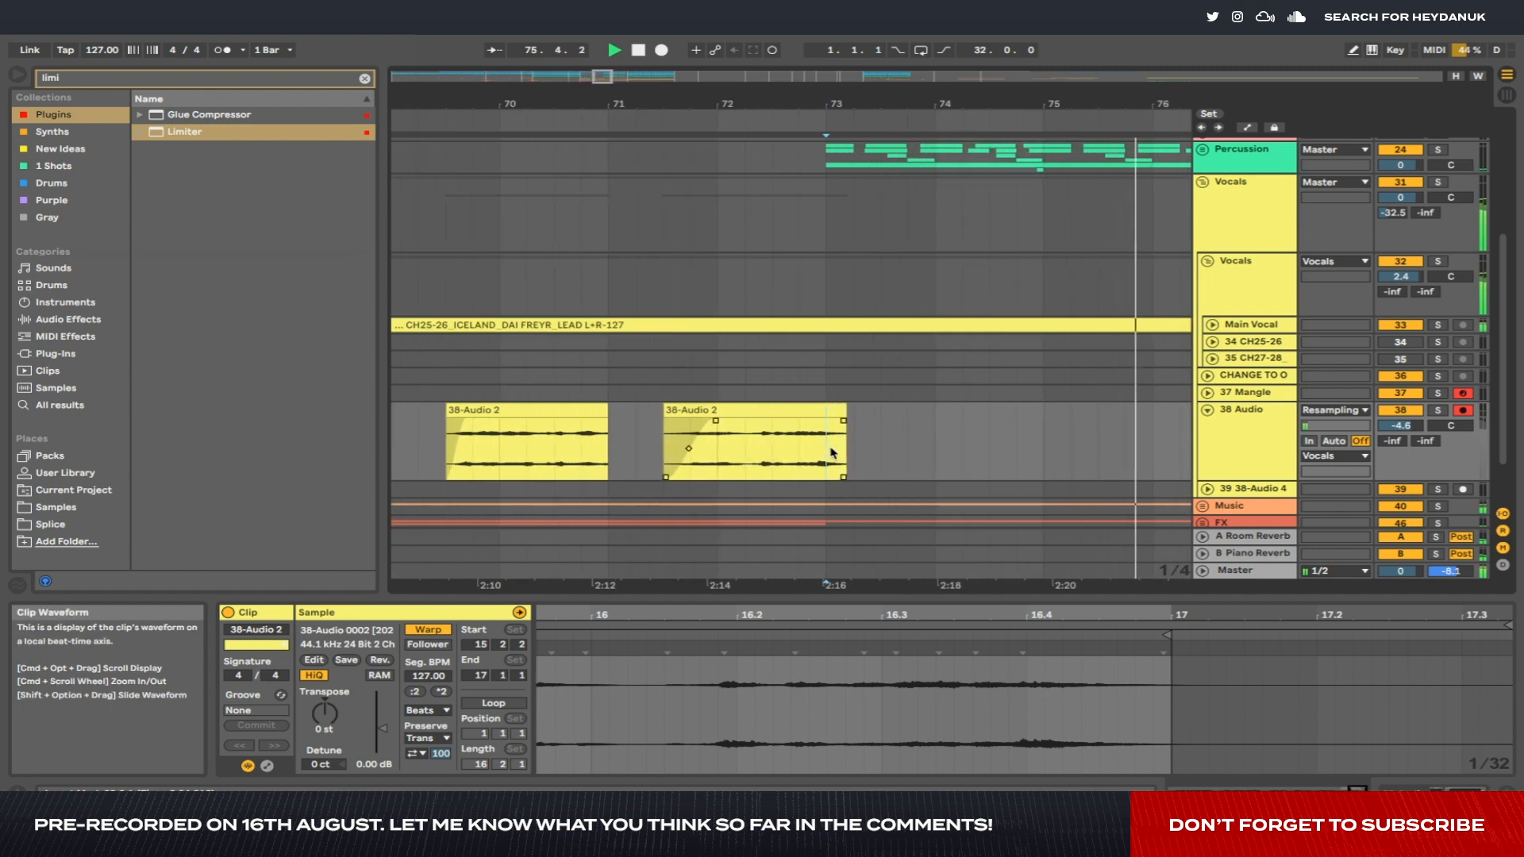
scroll(834, 452, "down", 5)
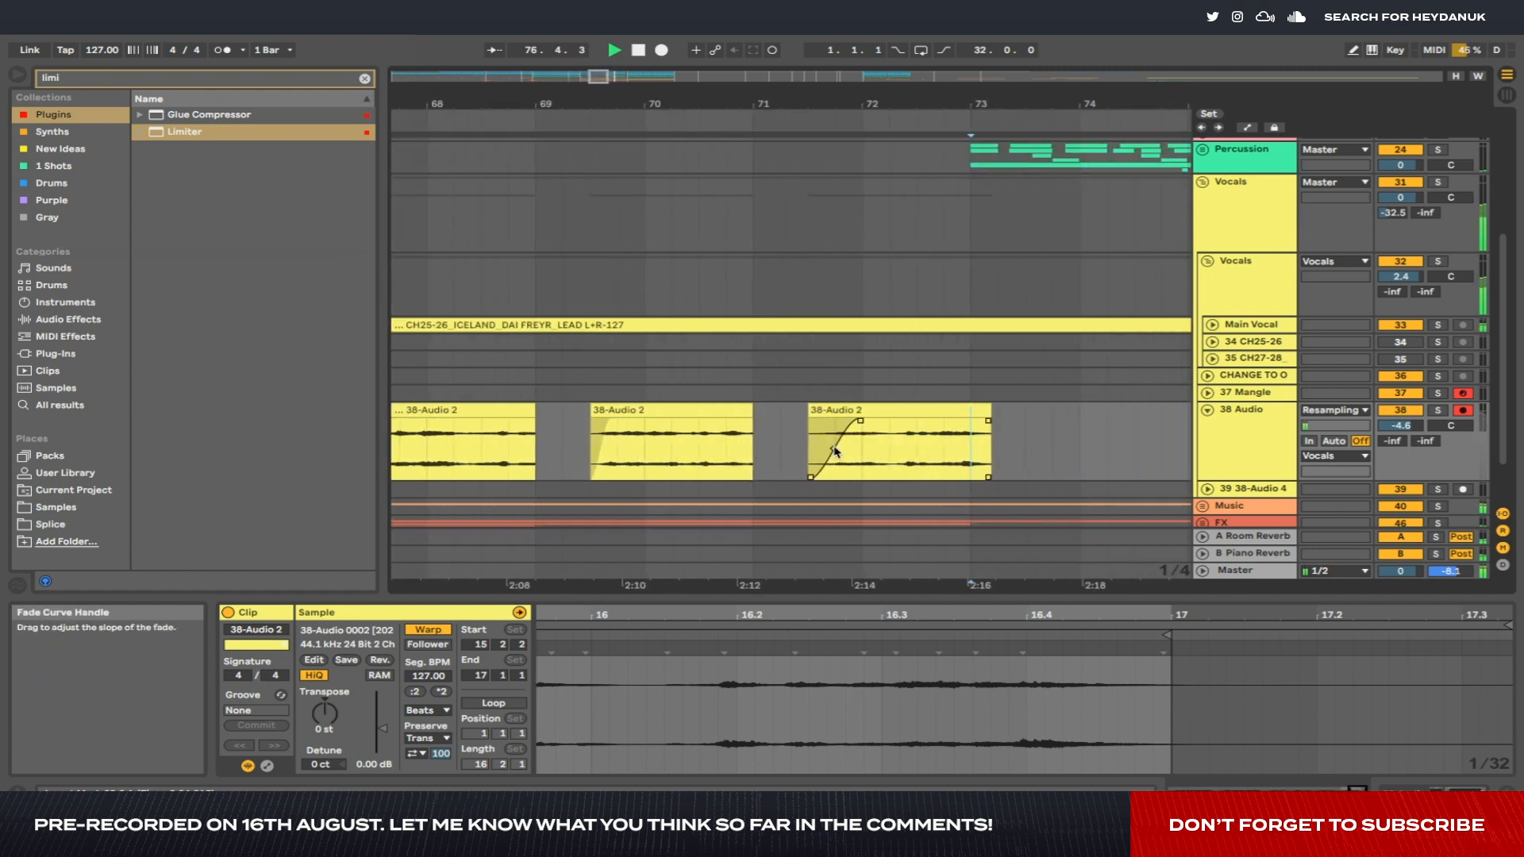
Paste a copy of track 38's four breakdown clips at bar 73 and cut off the overhang past bar 81.
left_click_drag(669, 454, 913, 459)
key("super+c")
left_click(866, 467)
key("super+v")
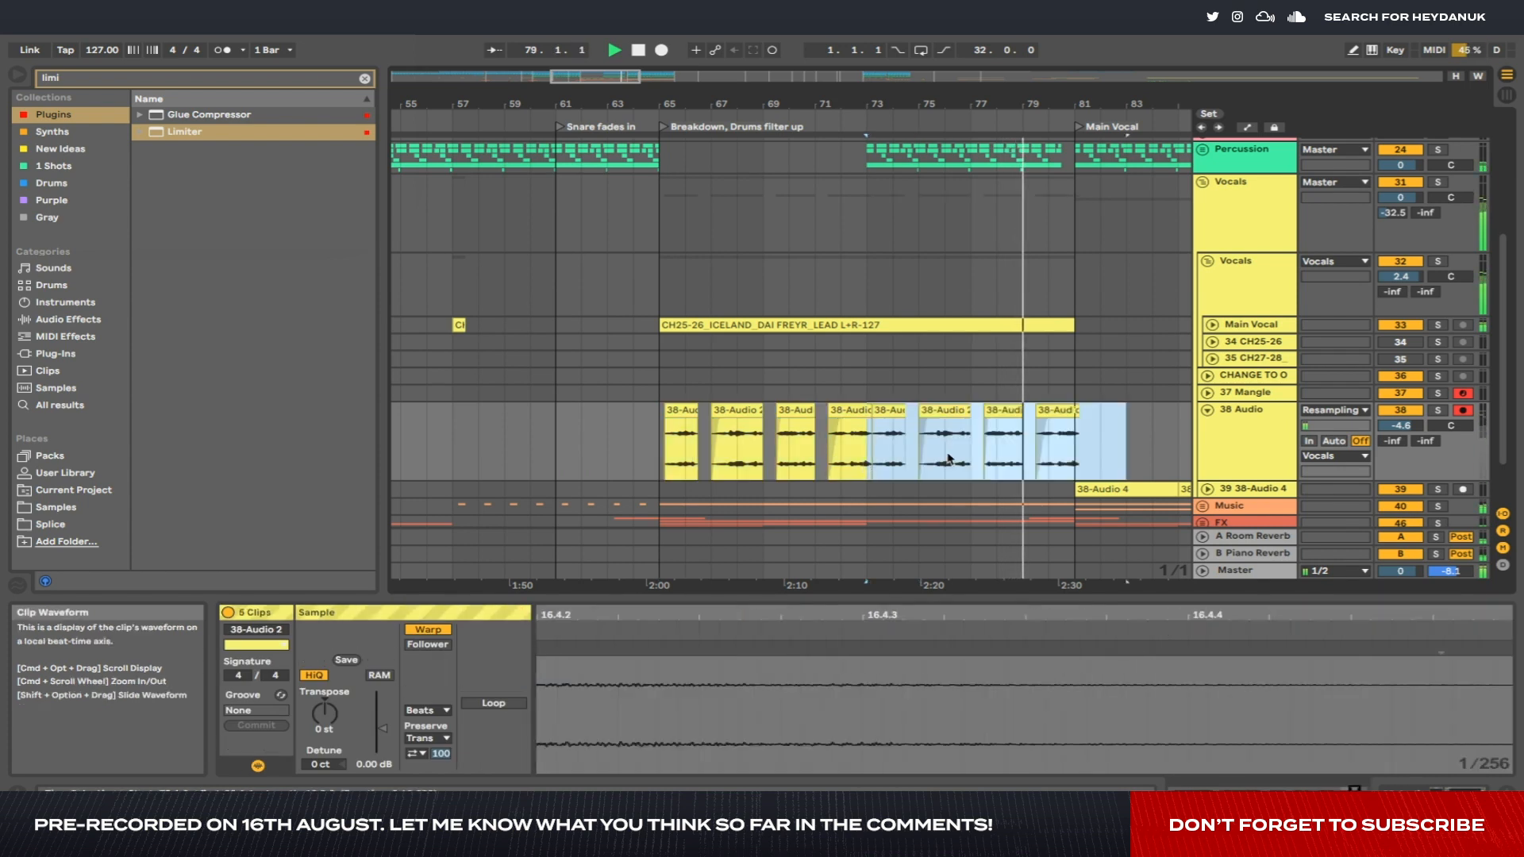
scroll(1138, 446, "up", 5)
scroll(1090, 427, "left", 4)
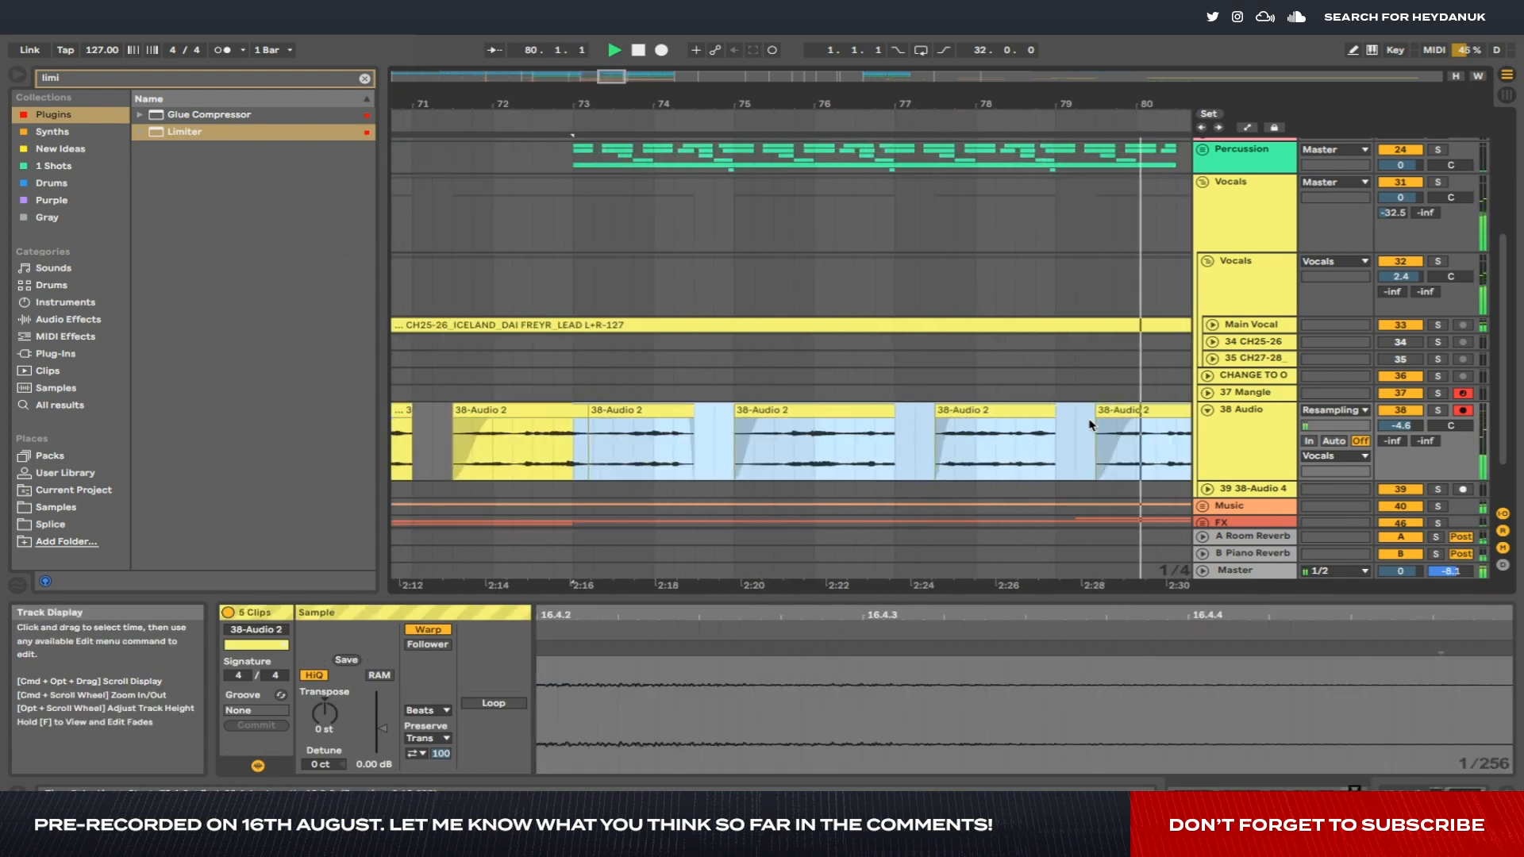
key("super+z")
scroll(719, 422, "left", 3)
scroll(719, 422, "right", 1)
scroll(719, 422, "down", 4)
key("super+v")
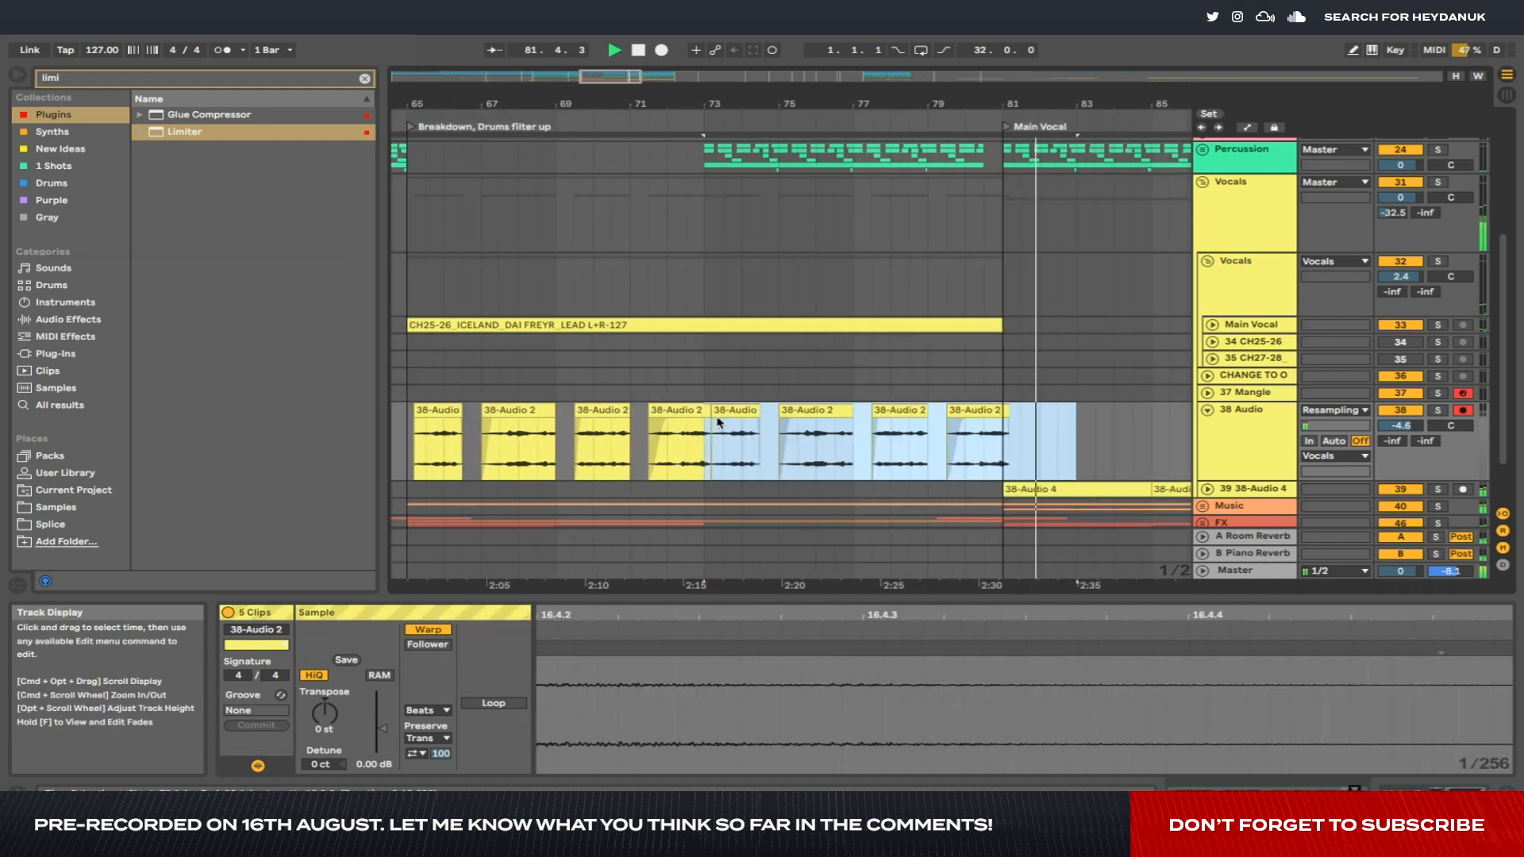
left_click(1016, 439)
scroll(1016, 442, "down", 4)
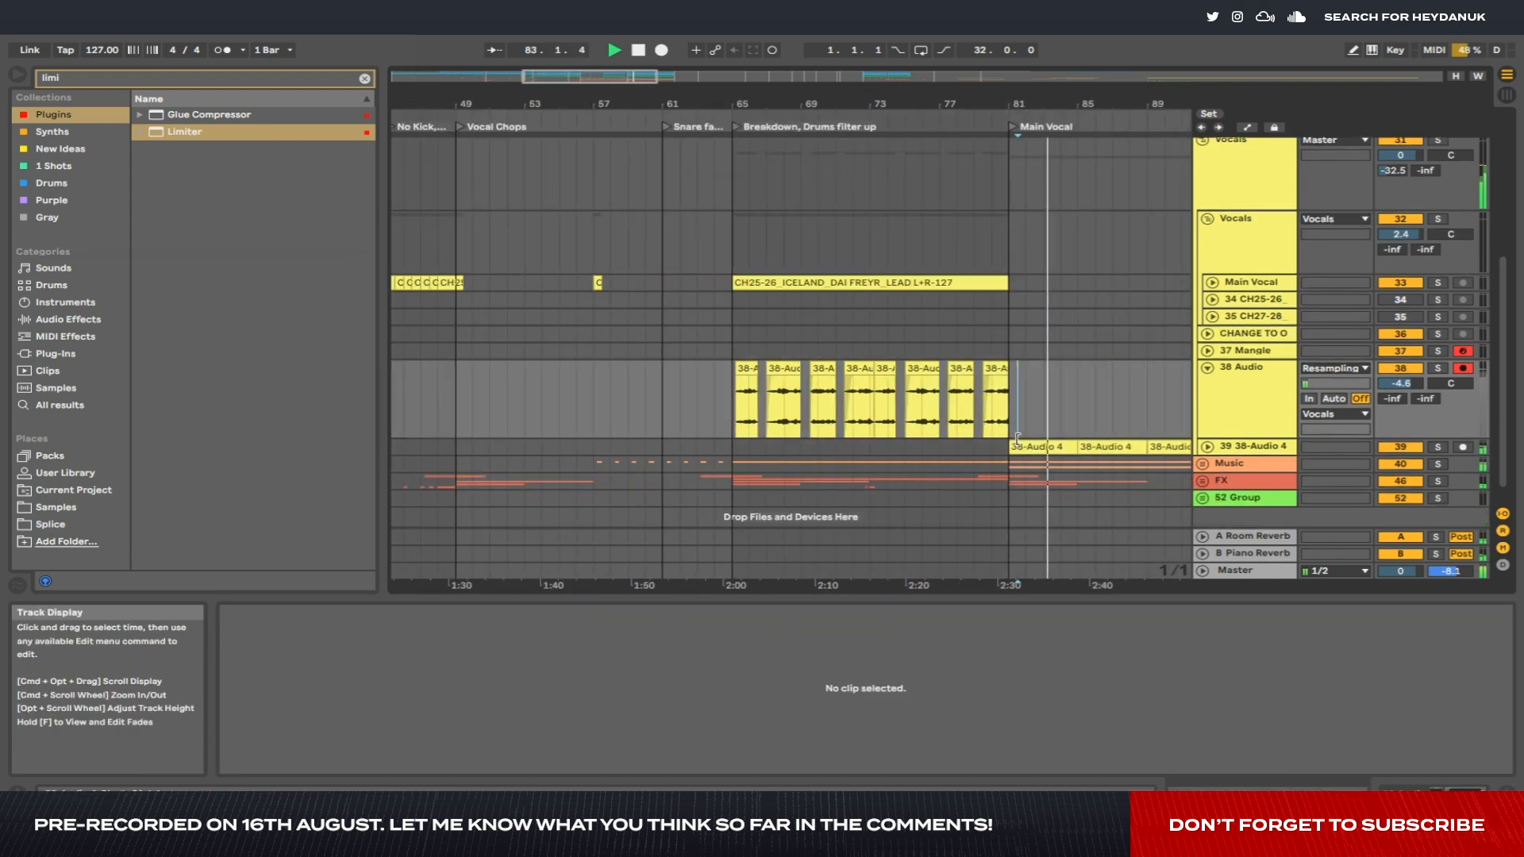
Select the first two 38-Audio 4 clips in the Main Vocal section on track 39, and collapse the Vocals group.
left_click(1016, 442)
scroll(1016, 442, "right", 3)
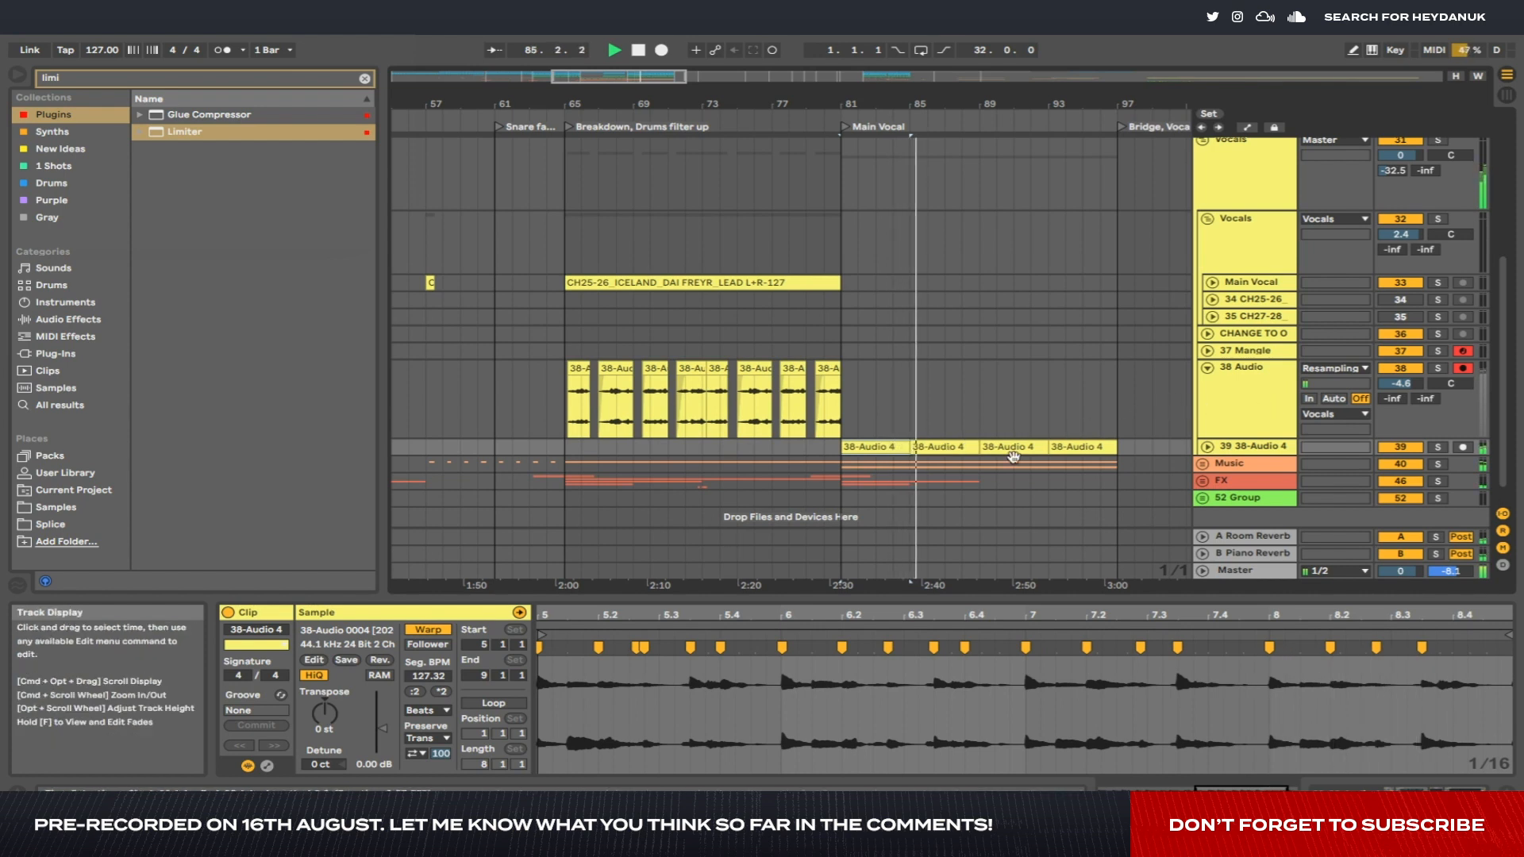
left_click(952, 447, "shift")
scroll(989, 417, "right", 2)
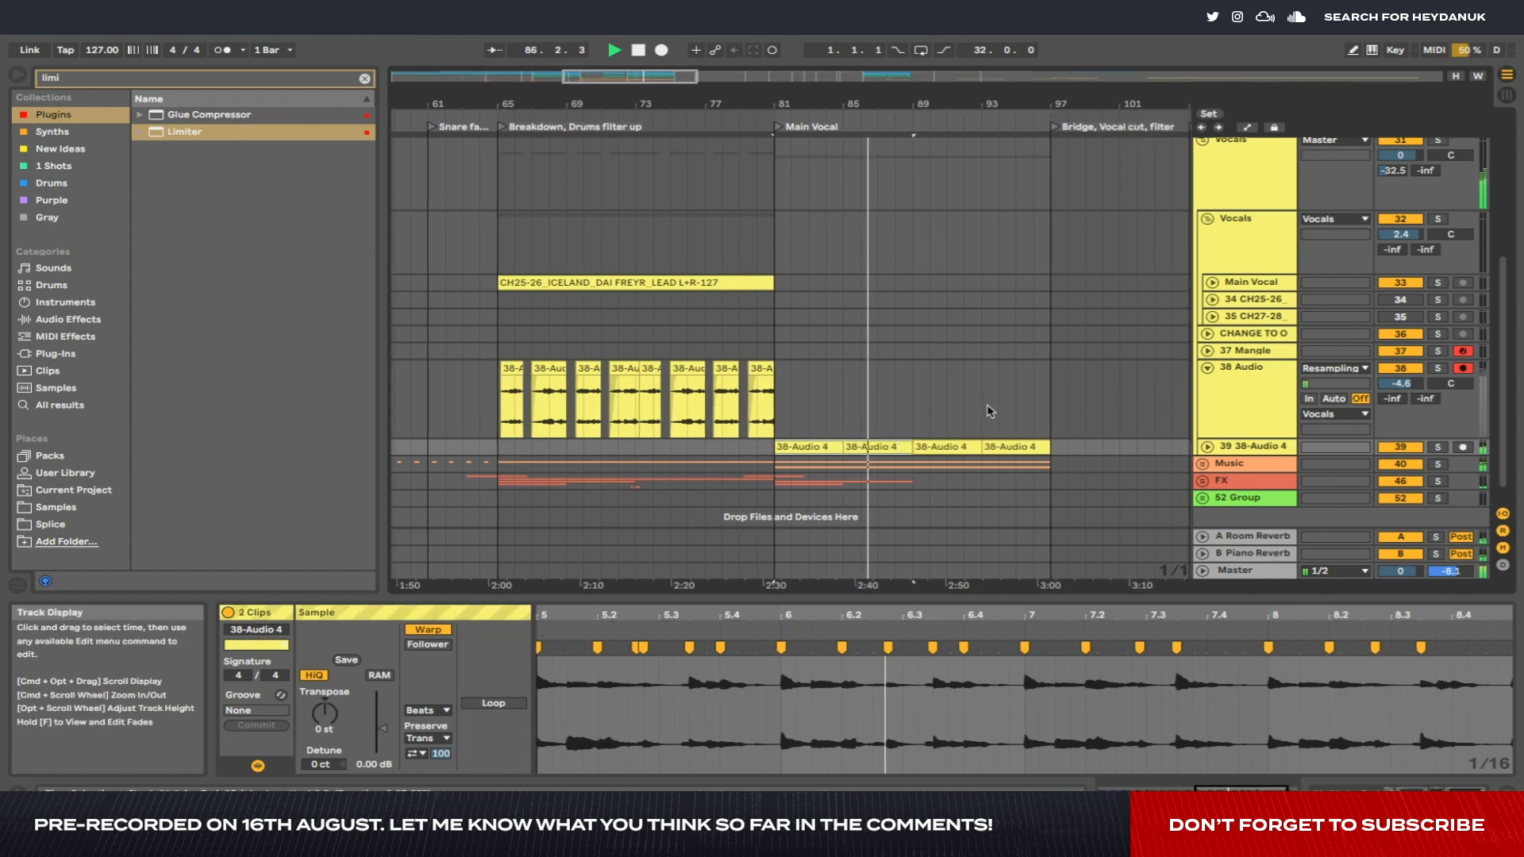
scroll(988, 412, "up", 5)
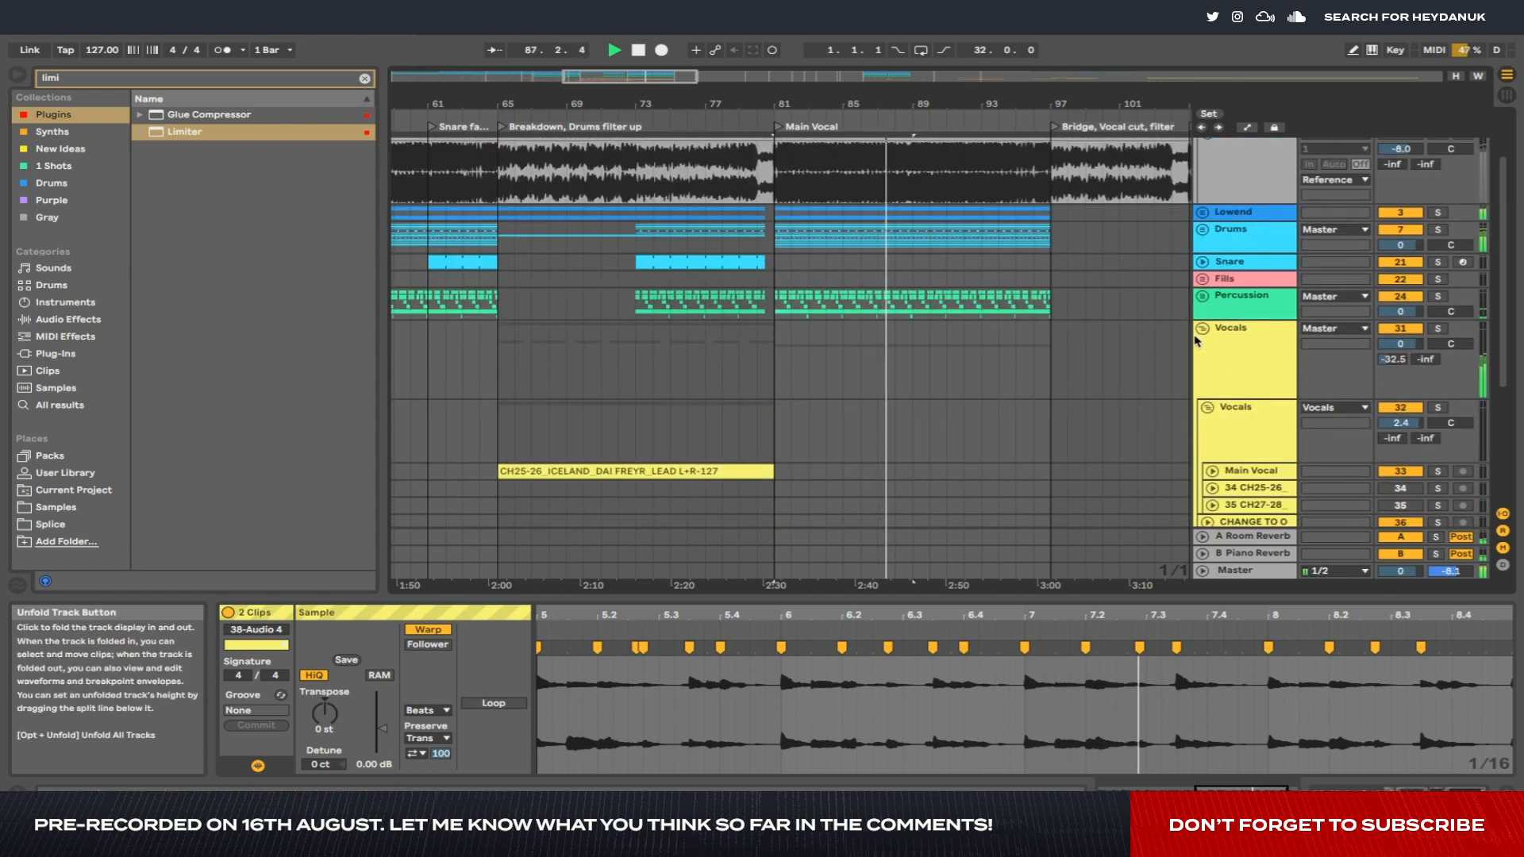
left_click(1198, 333)
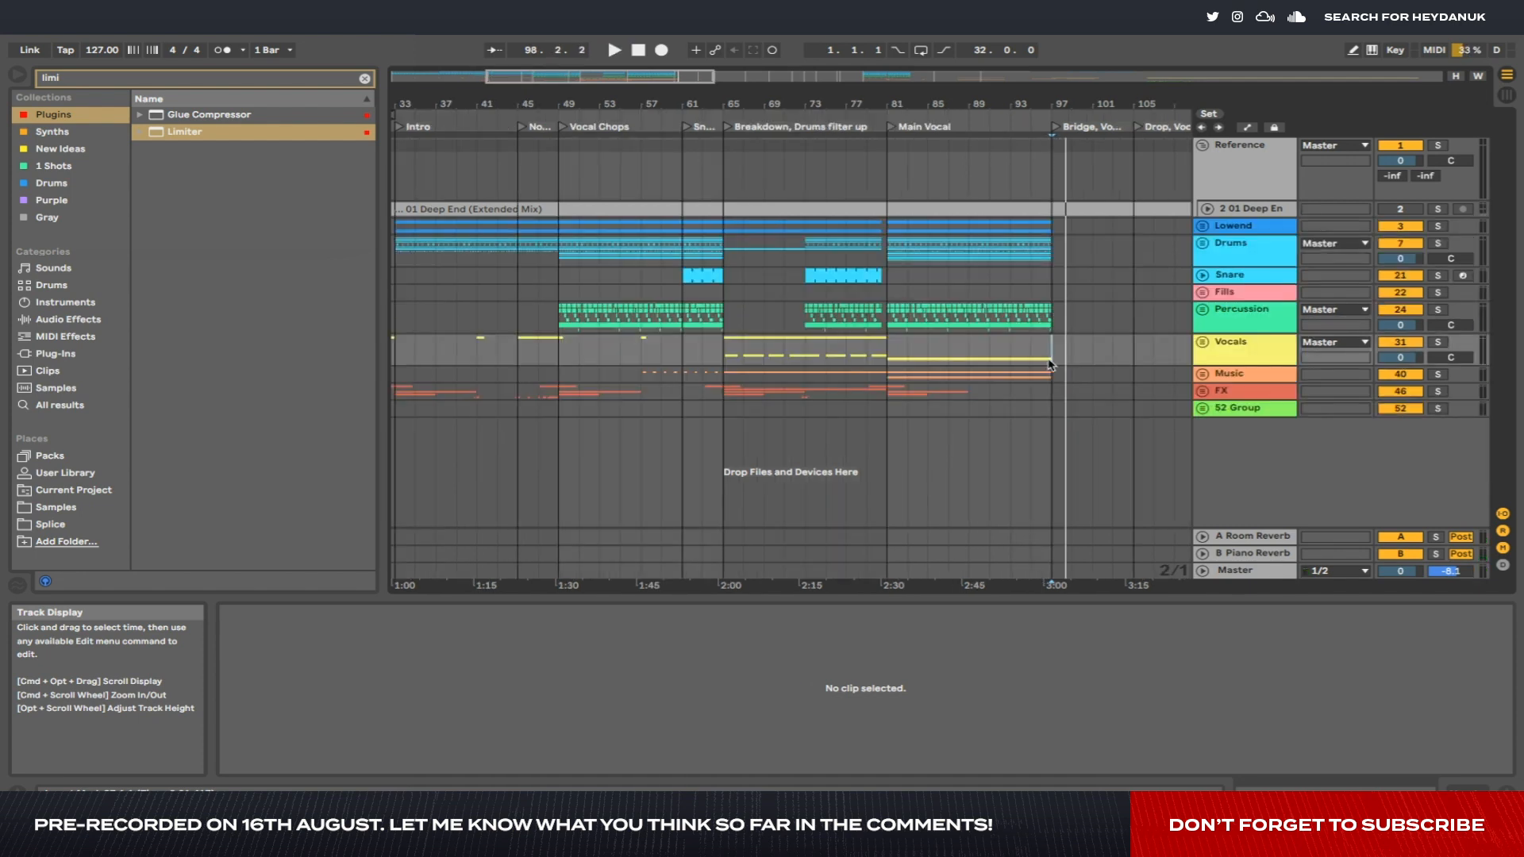
Expand the Vocals group and delete the two 38-Audio 4 clips from bar 81 to bar 89 on track 39.
left_click_drag(1049, 364, 929, 361)
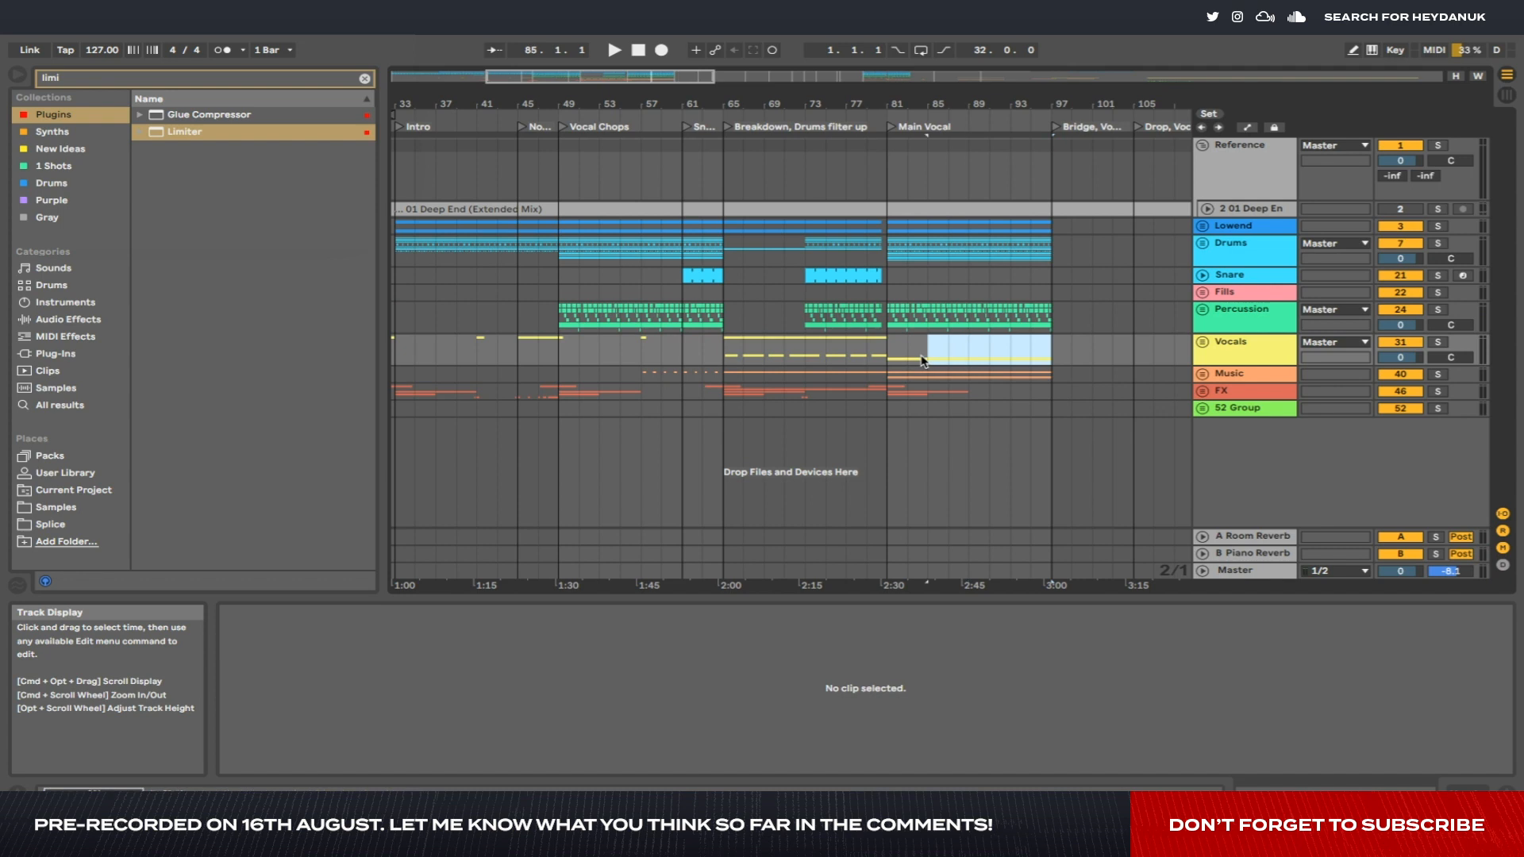
left_click(1203, 342)
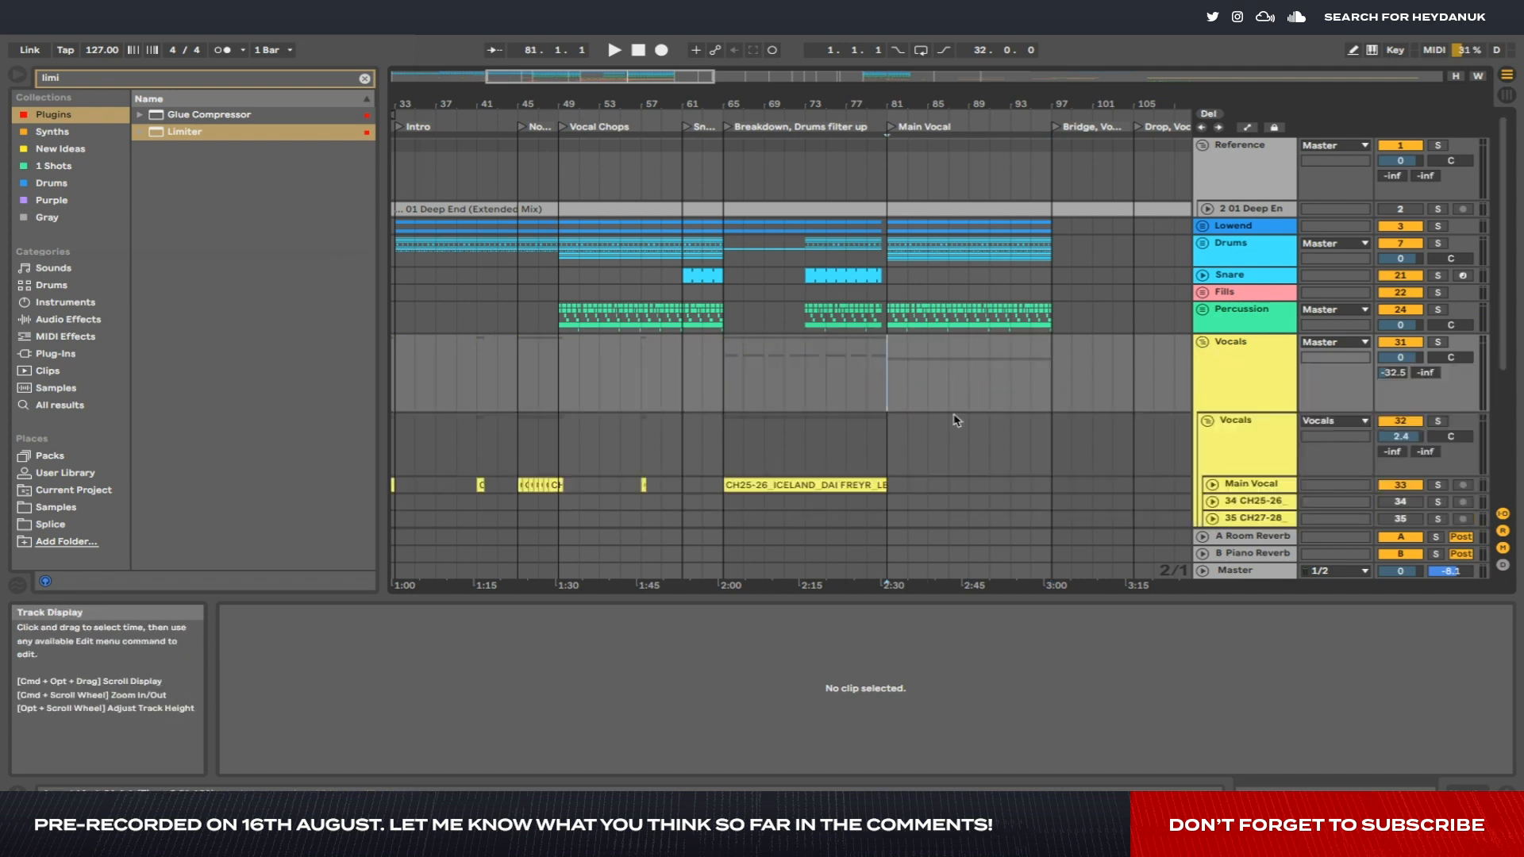
scroll(966, 448, "down", 4)
scroll(867, 443, "up", 3)
left_click(826, 492)
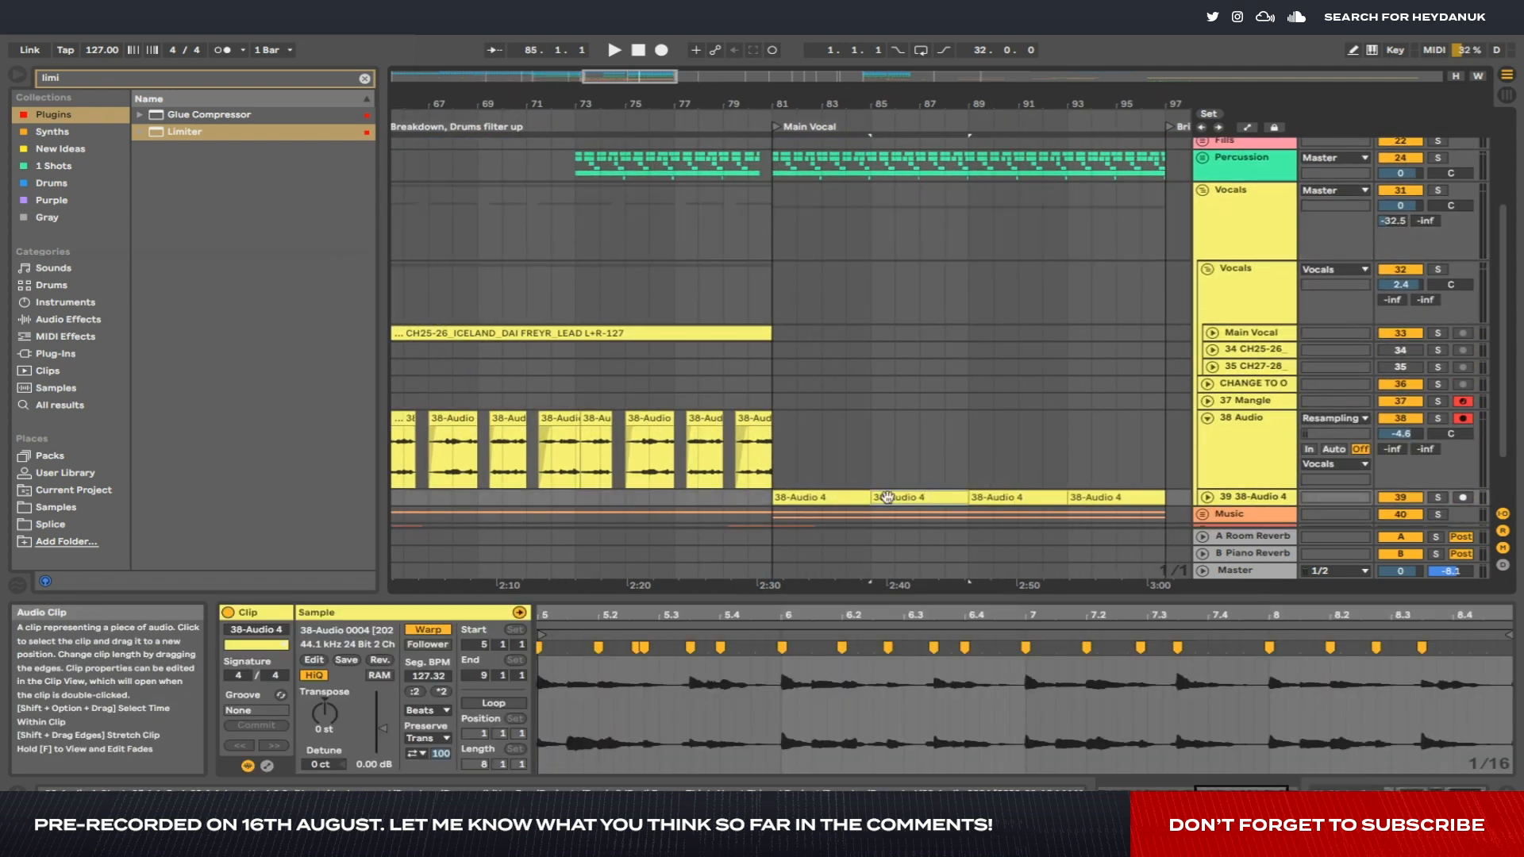
key("Delete")
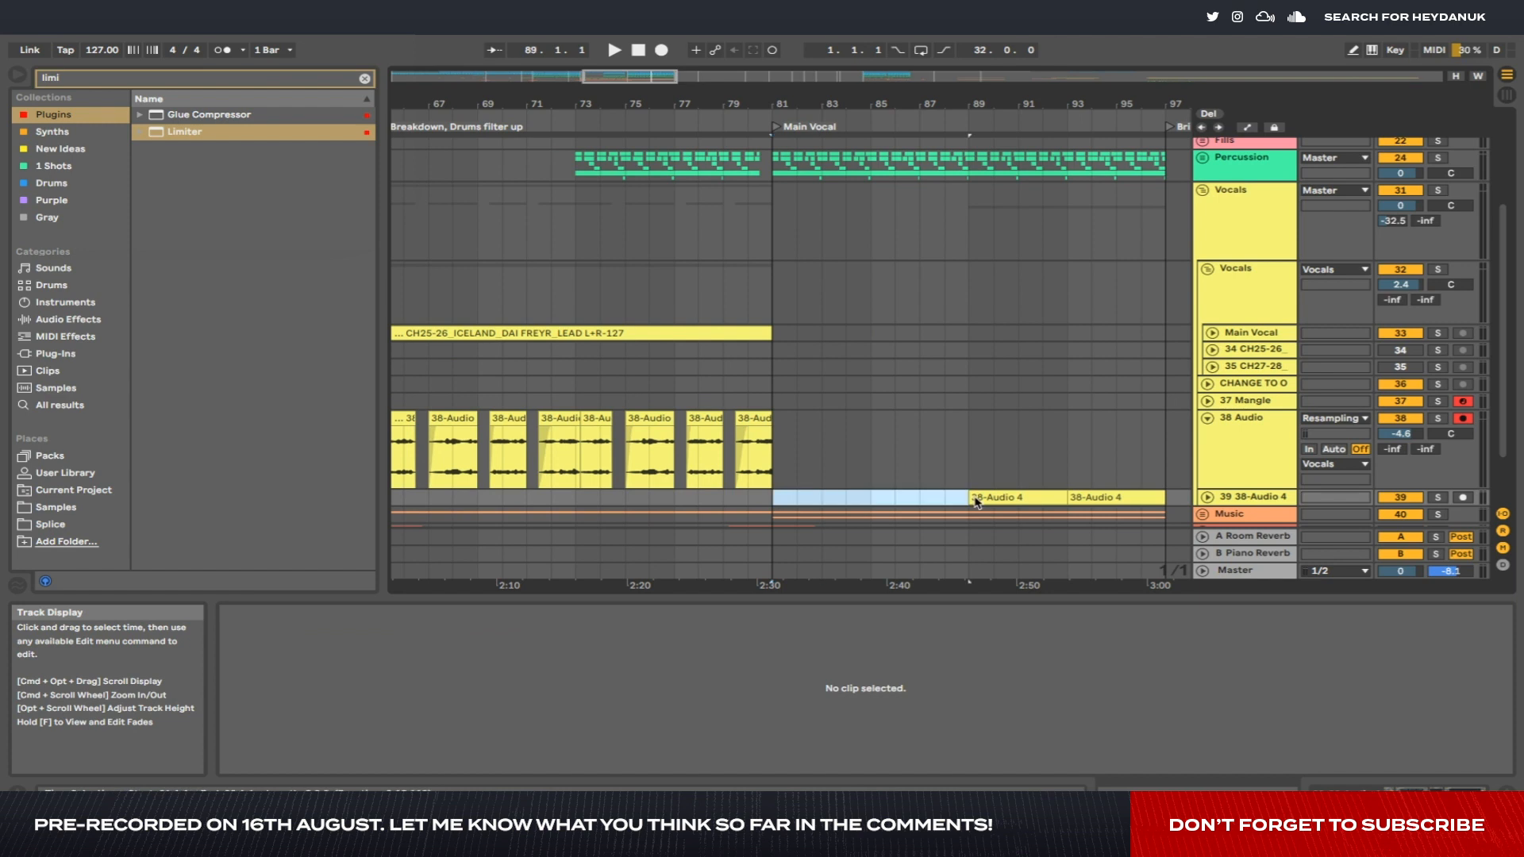
Examine the vocal placement by selecting bars 89 to 97 on track 38 and bars 105 to 113 on track 39.
left_click_drag(970, 445, 1165, 464)
scroll(953, 442, "right", 5)
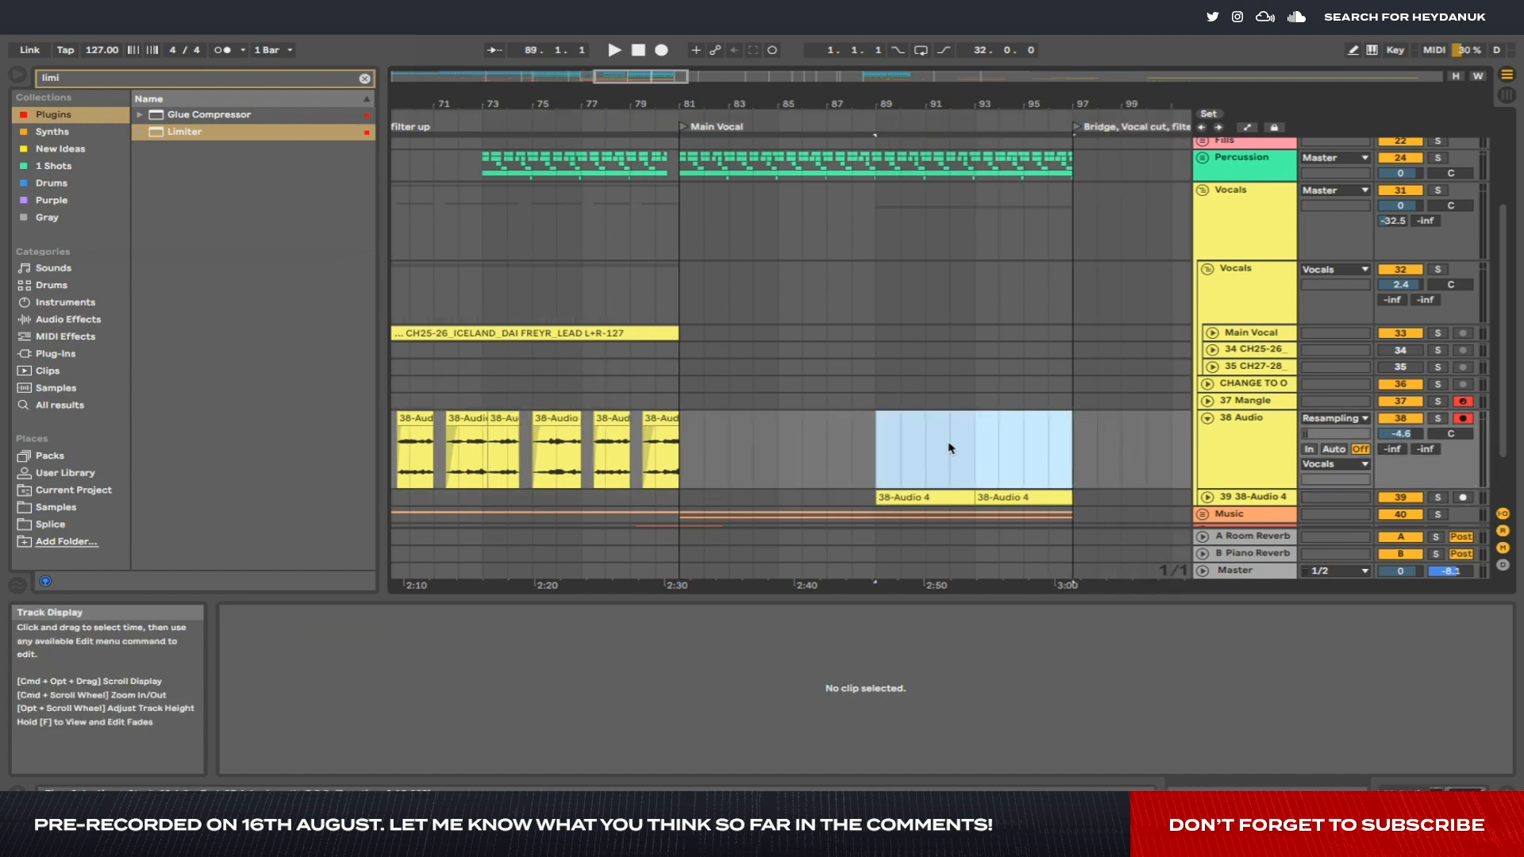
left_click_drag(1003, 501, 1198, 496)
scroll(1041, 465, "right", 5)
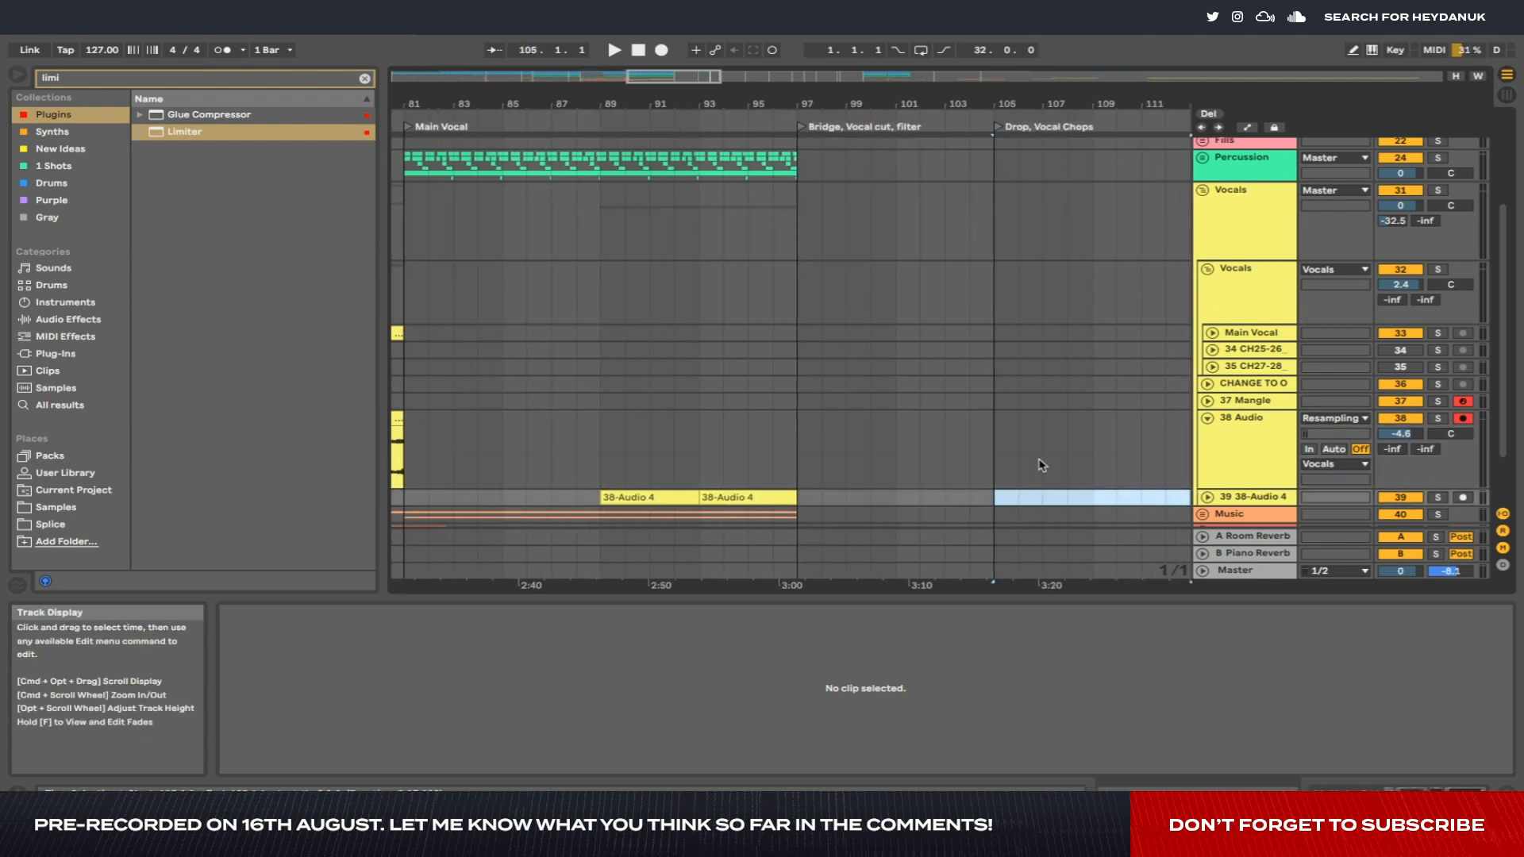
scroll(1041, 465, "up", 1)
scroll(993, 275, "up", 2)
scroll(854, 191, "down", 4)
scroll(857, 219, "left", 6)
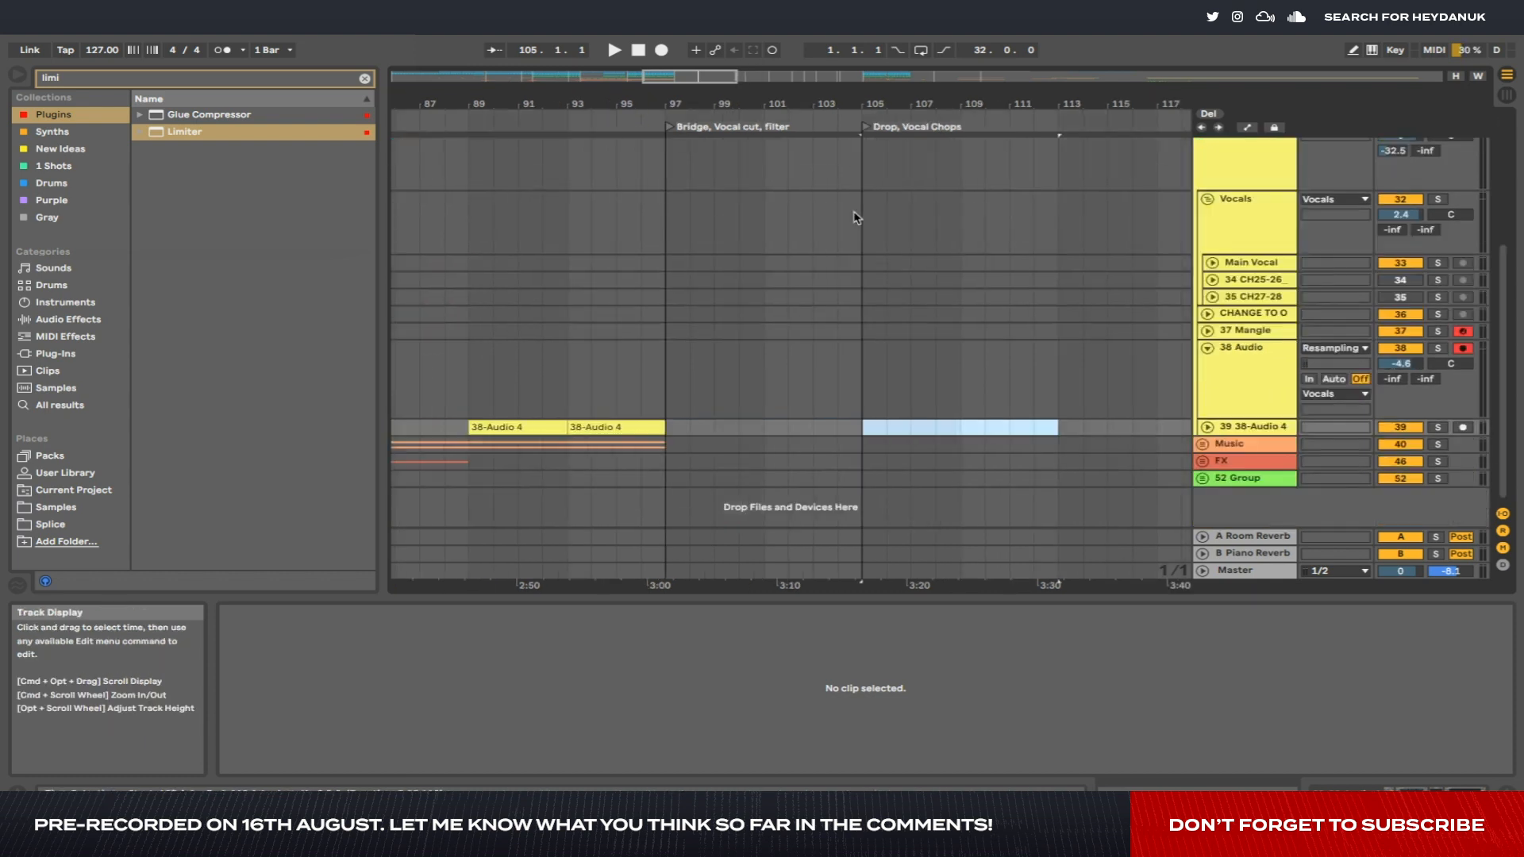
scroll(818, 271, "down", 5)
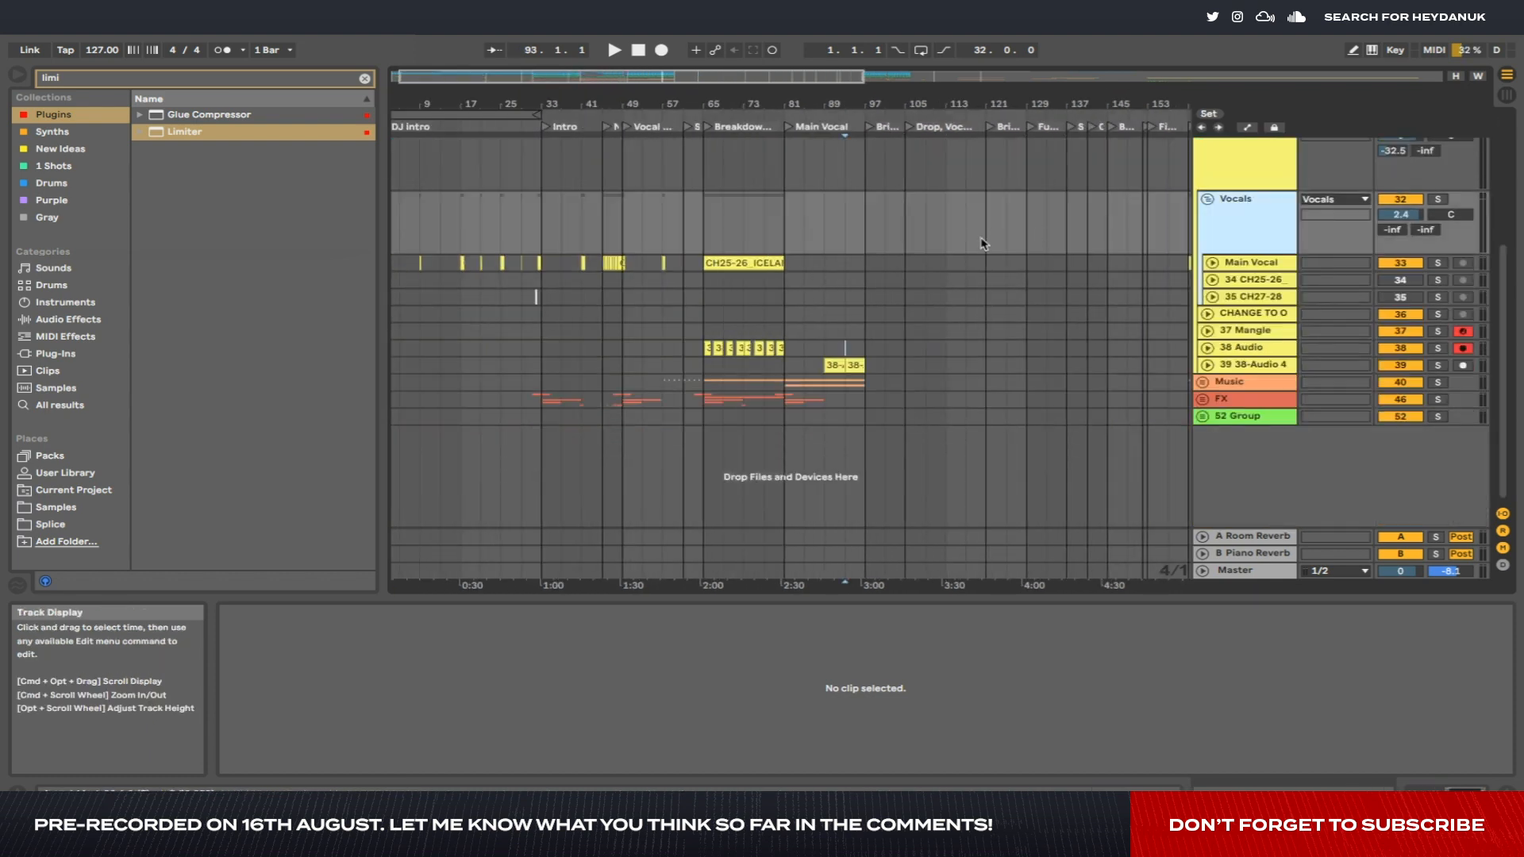
scroll(1239, 248, "up", 3)
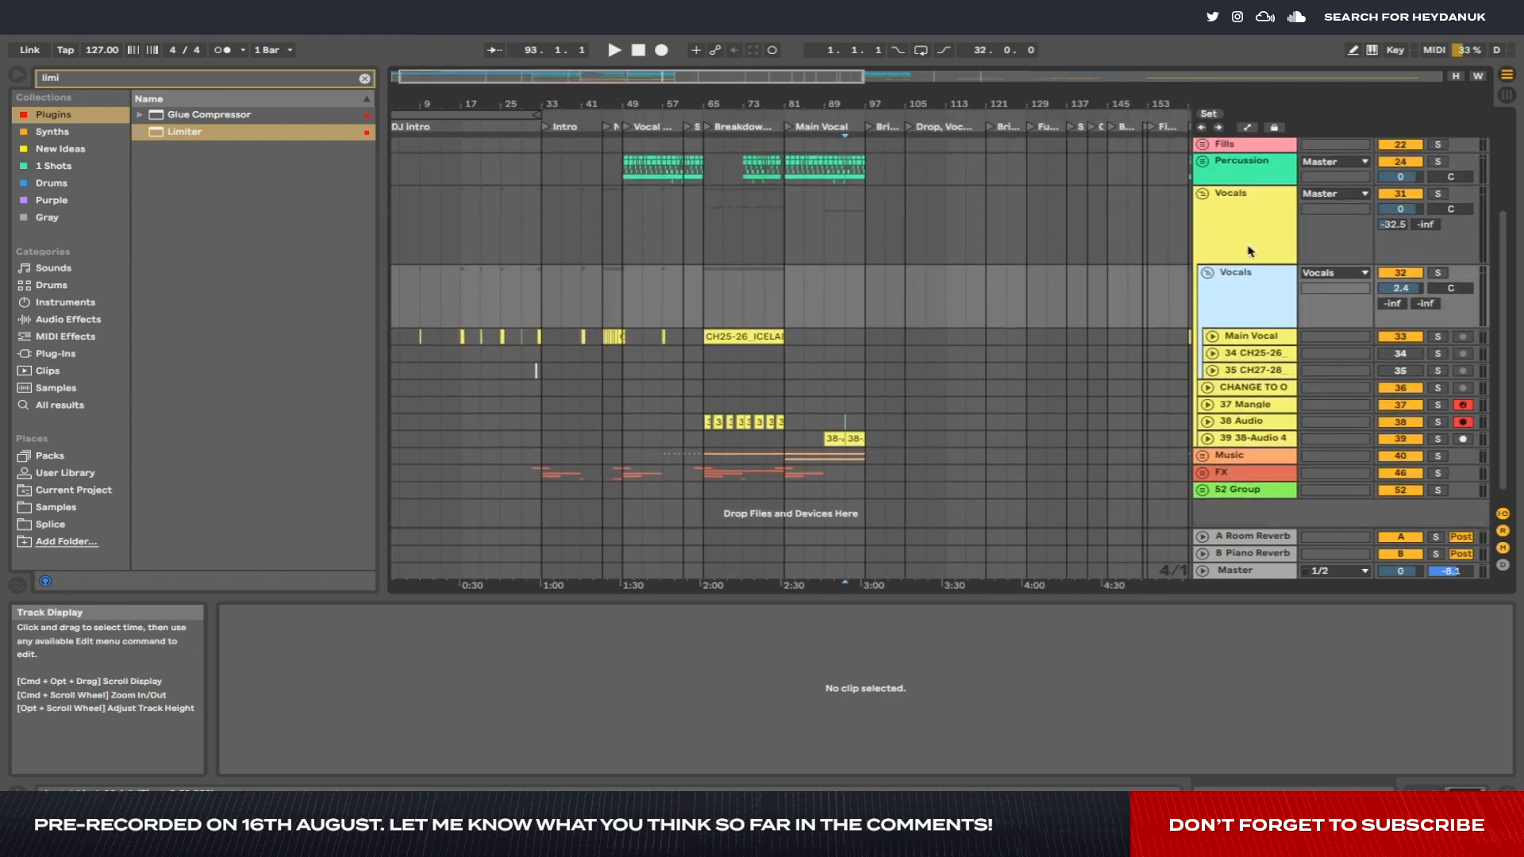
Collapse both Vocals groups and select bars 1 to 97 on all tracks from Lowend to 52 Group.
left_click(1208, 272)
left_click(1203, 193)
left_click(917, 349)
left_click_drag(866, 212, 317, 398)
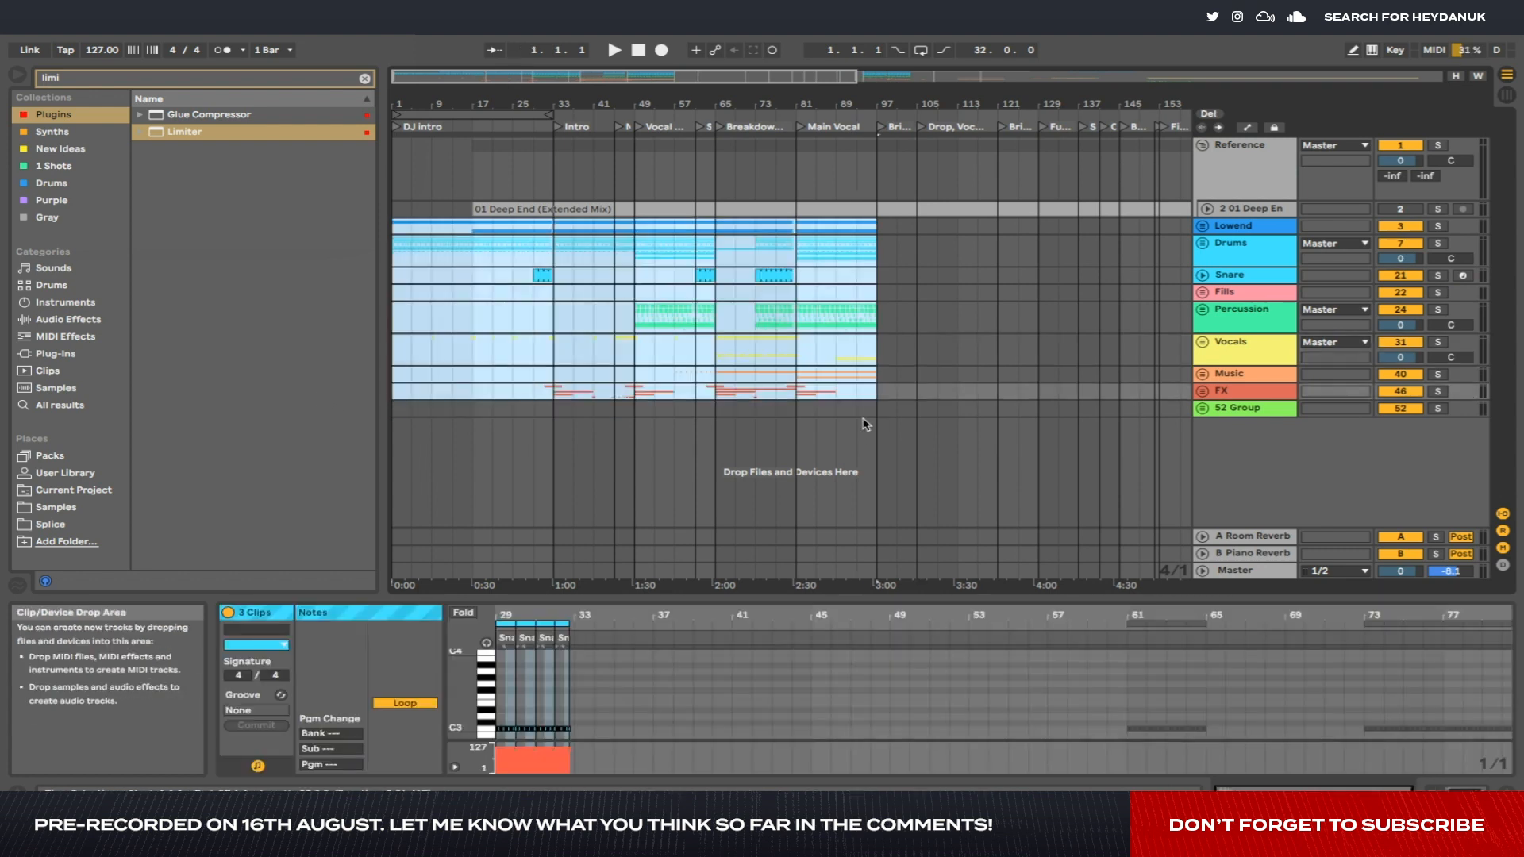
mouse_move(872, 397)
left_mouse_down()
mouse_move(389, 226)
mouse_move(796, 339)
mouse_move(877, 408)
left_mouse_up()
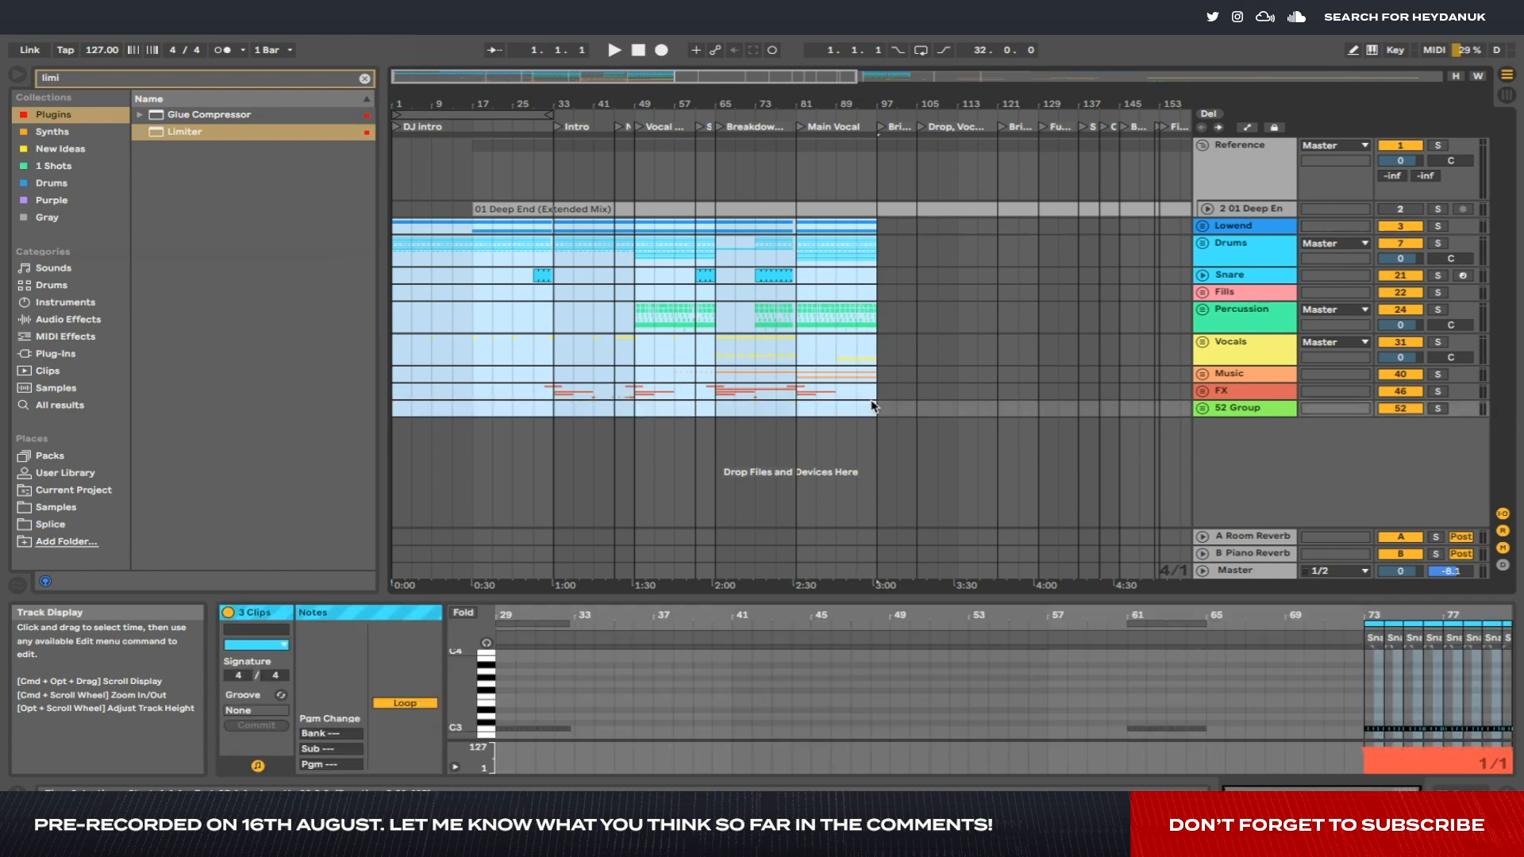
Select the opening bars of the Drums group, and place the insert marker at bar 1 on Lowend.
left_click(472, 254)
left_click_drag(471, 249, 341, 246)
left_click(412, 247)
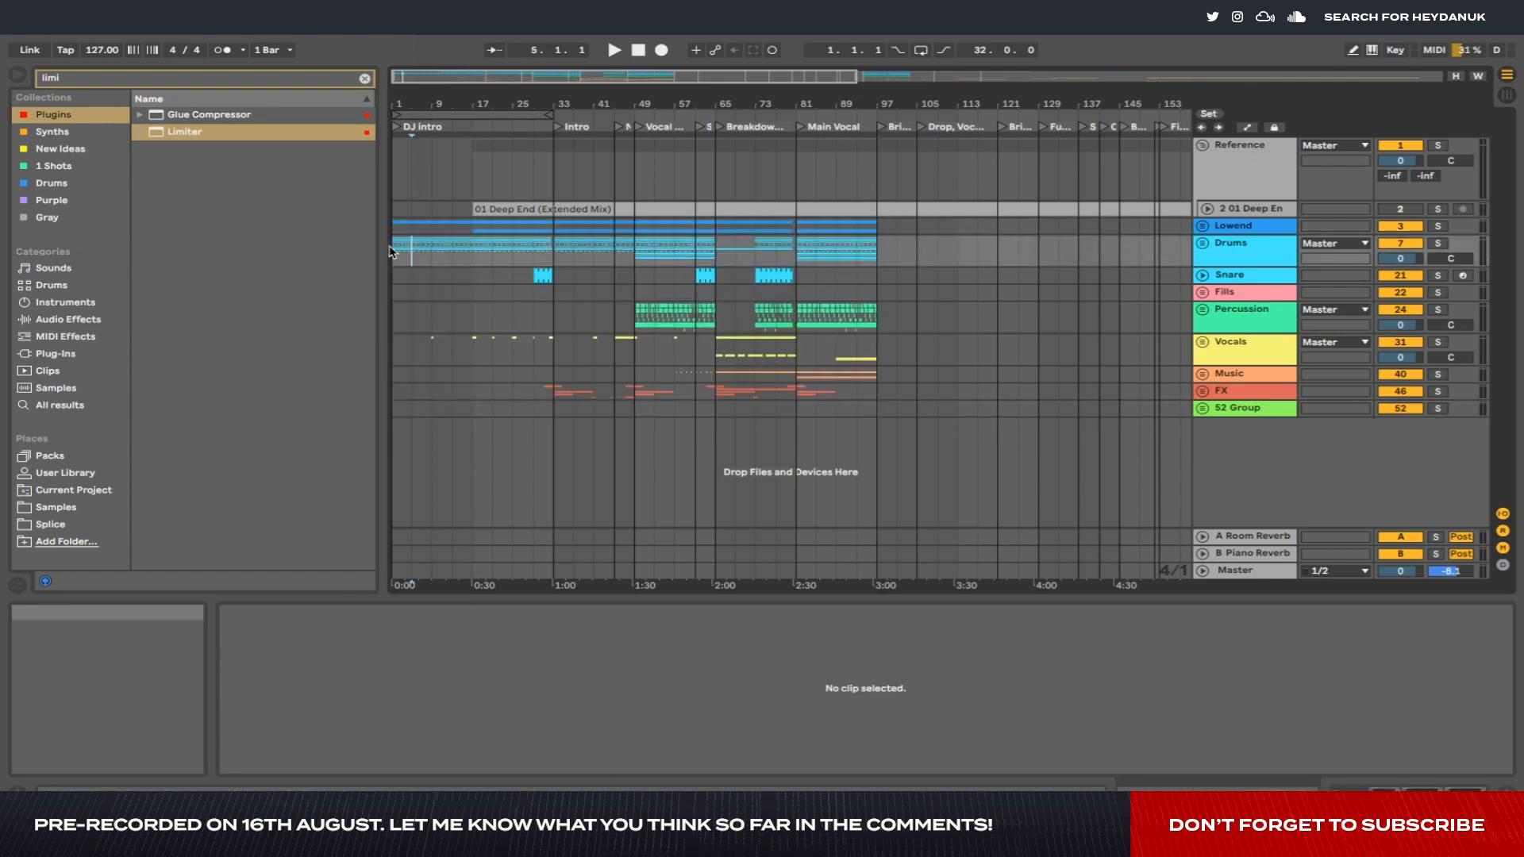
mouse_move(390, 246)
left_mouse_down()
mouse_move(835, 295)
mouse_move(865, 294)
mouse_move(401, 229)
mouse_move(878, 274)
mouse_move(392, 233)
left_mouse_up()
left_click(392, 233)
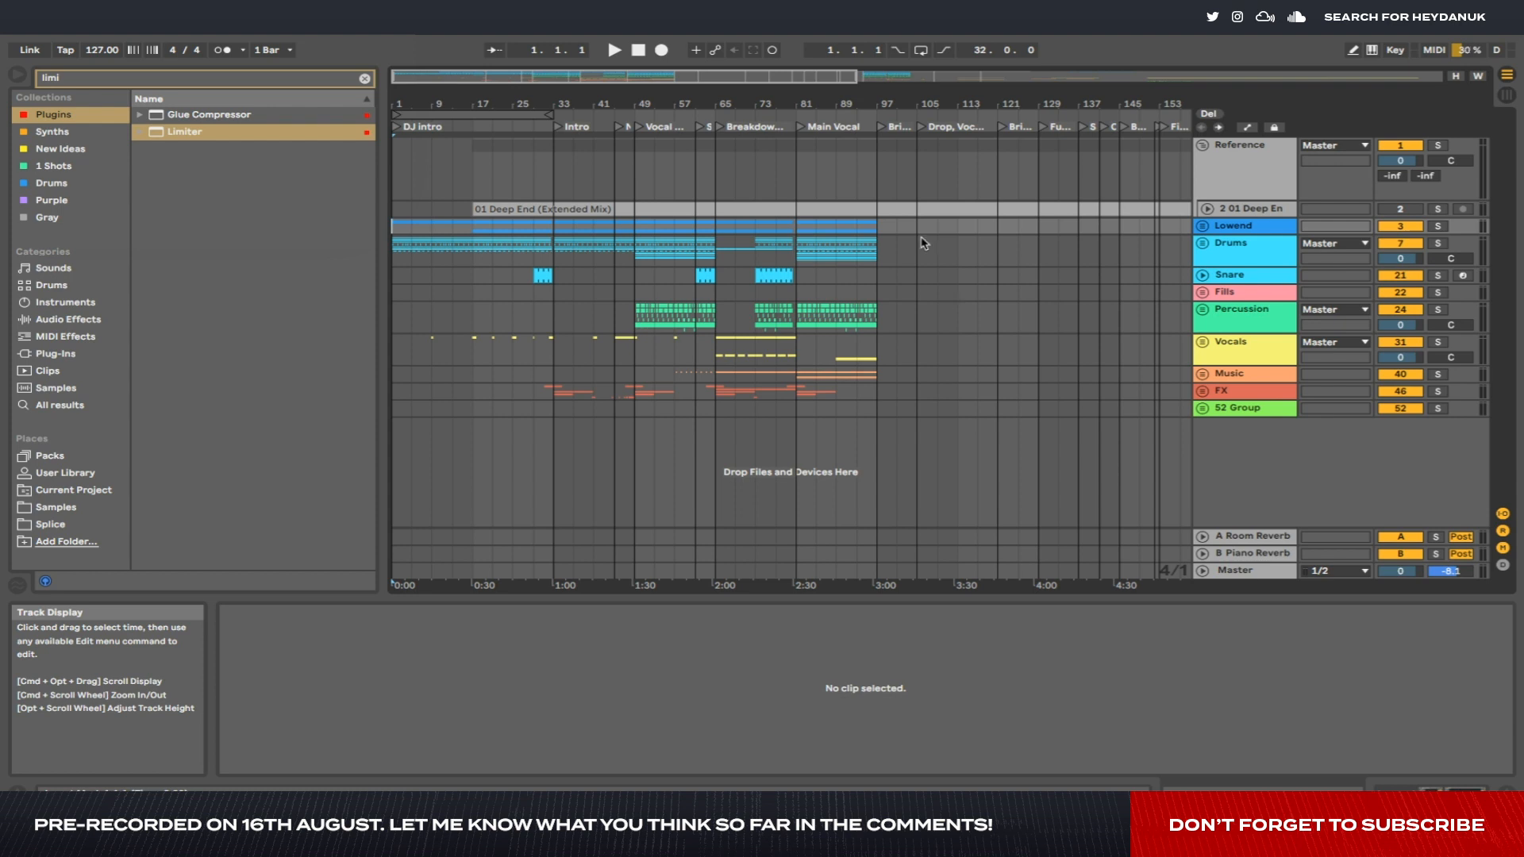
Select bars 65 to 97 from Lowend to FX, and bars 97 to 209 from Percussion to 52 Group.
left_click_drag(878, 233, 716, 398)
scroll(709, 340, "right", 1)
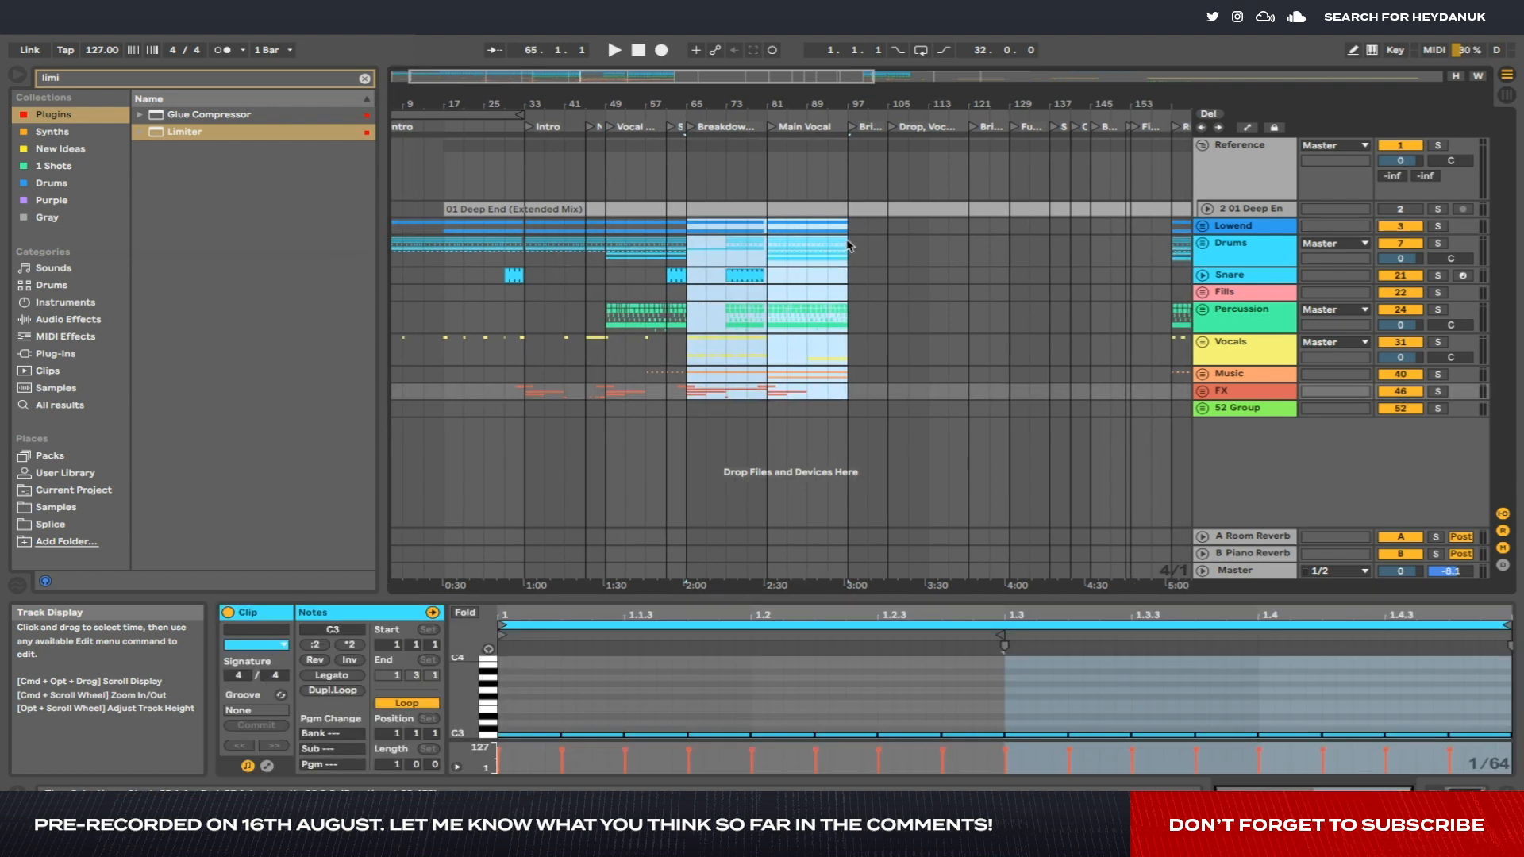
scroll(845, 245, "right", 5)
left_click_drag(549, 309, 1032, 401)
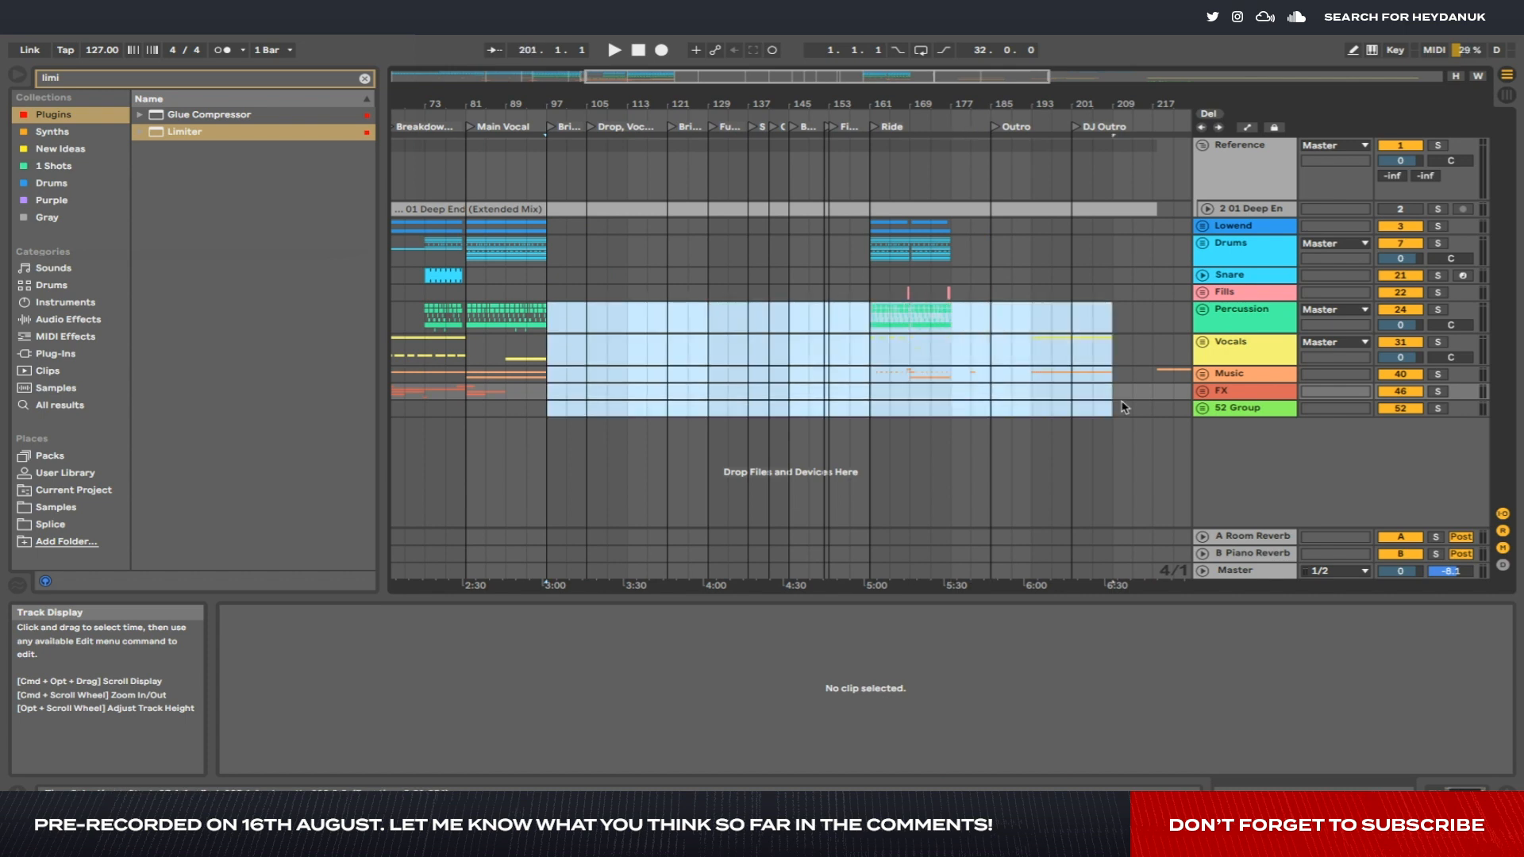
Review the finished sections by selecting bars 33 to 81 on all tracks from Lowend to FX.
scroll(978, 336, "left", 10)
left_click(902, 390)
scroll(900, 389, "right", 10)
scroll(889, 384, "left", 10)
left_click_drag(873, 395, 561, 389)
left_click_drag(561, 226, 382, 423)
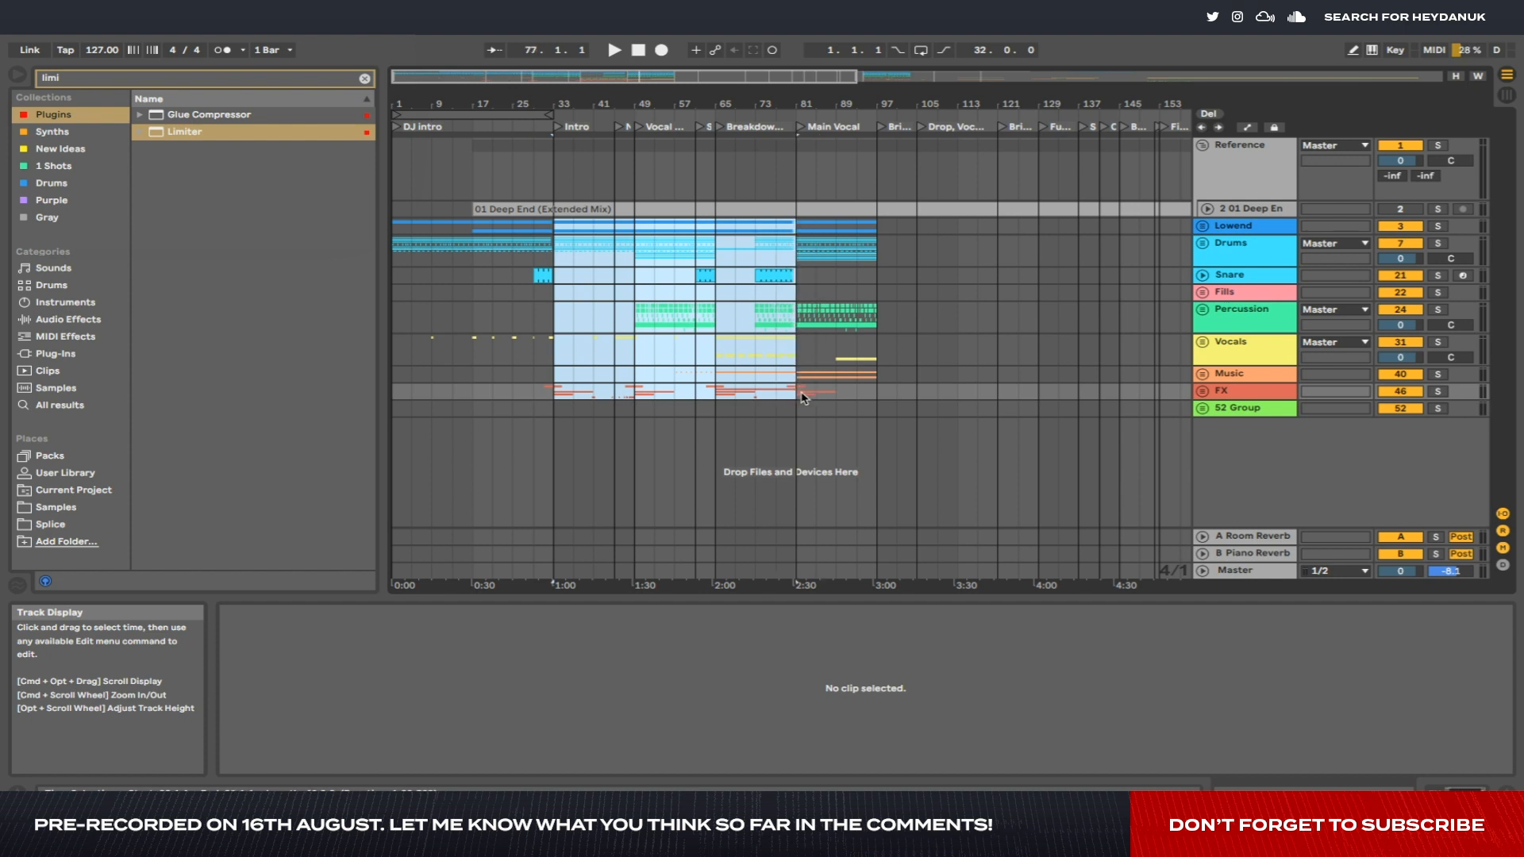